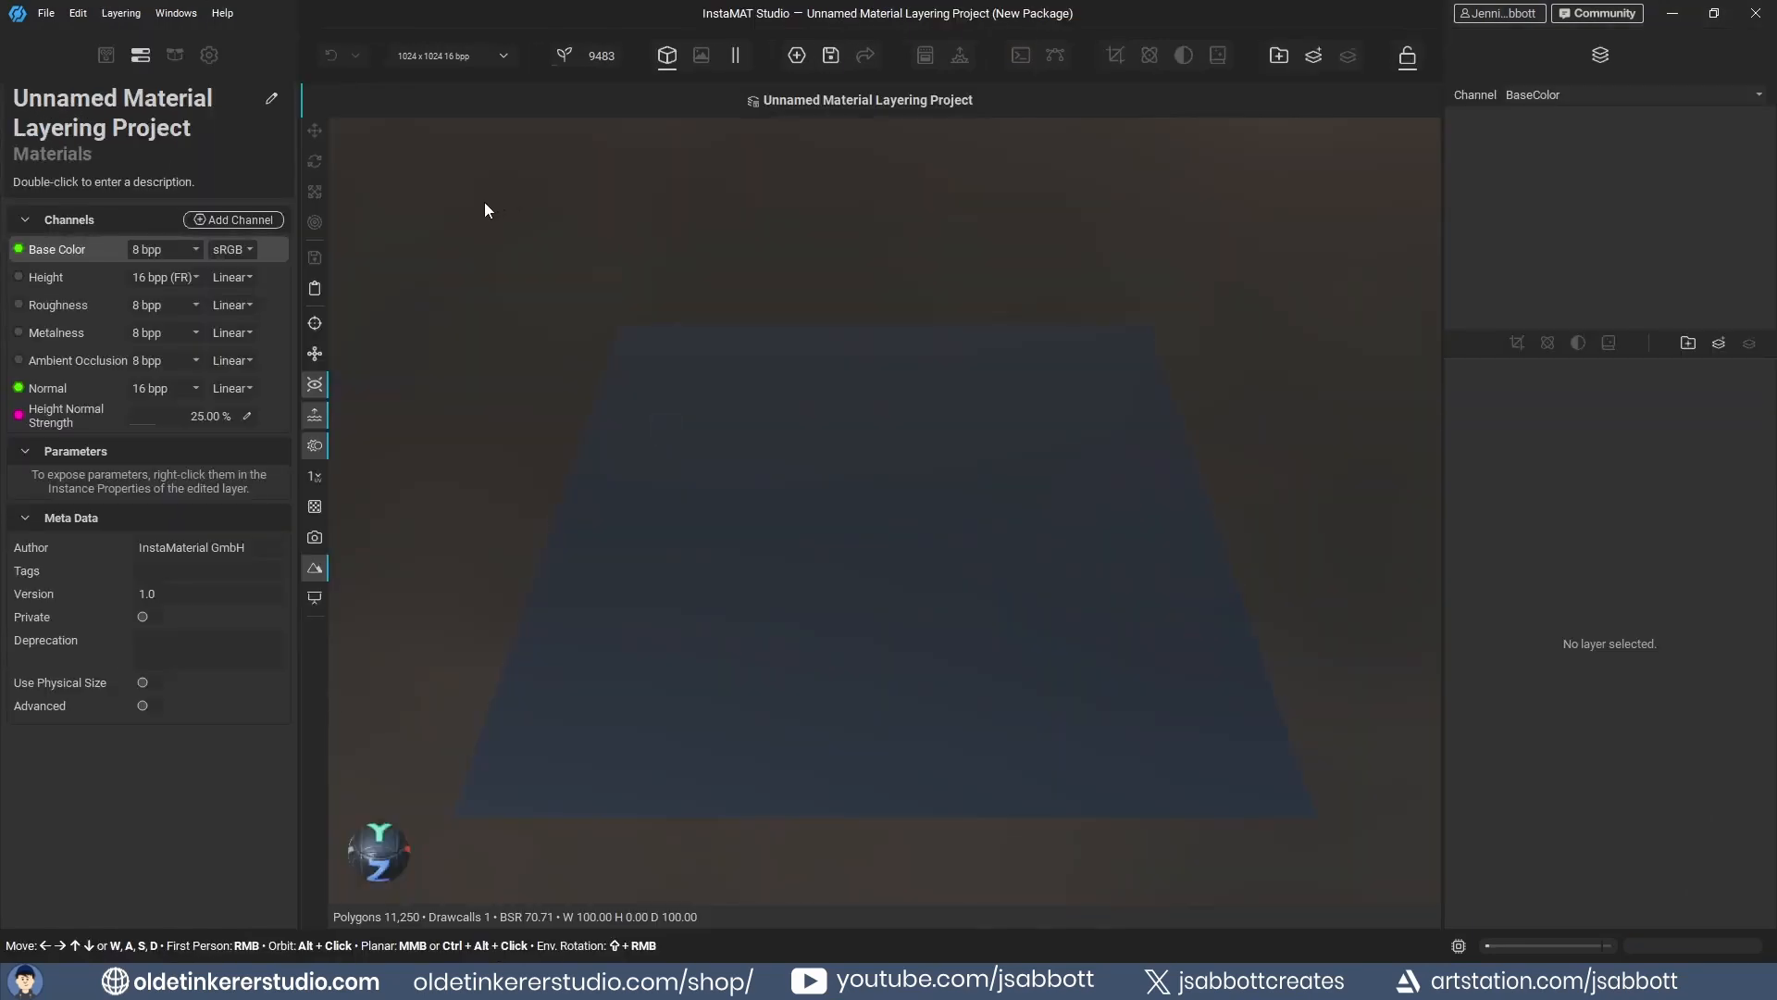
- Search the asset library for "cement" and add the Porous Cement material to the plane as the first layer
click(109, 57)
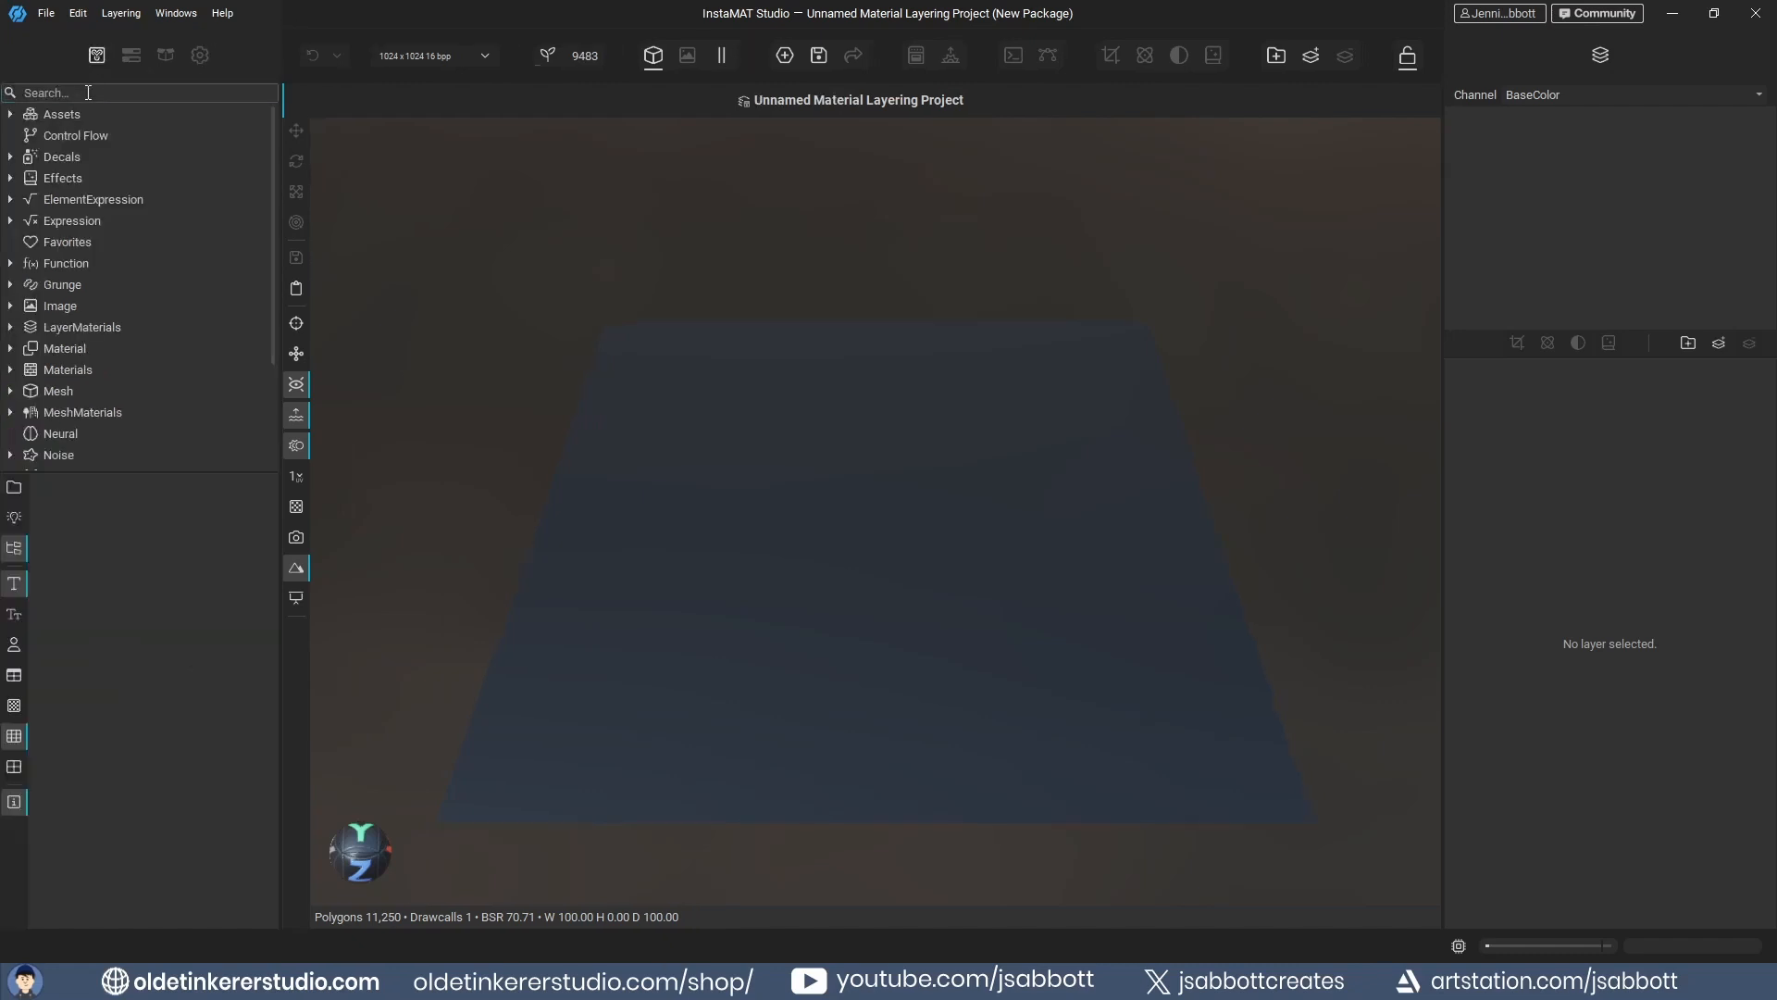
click(88, 93)
text(cement)
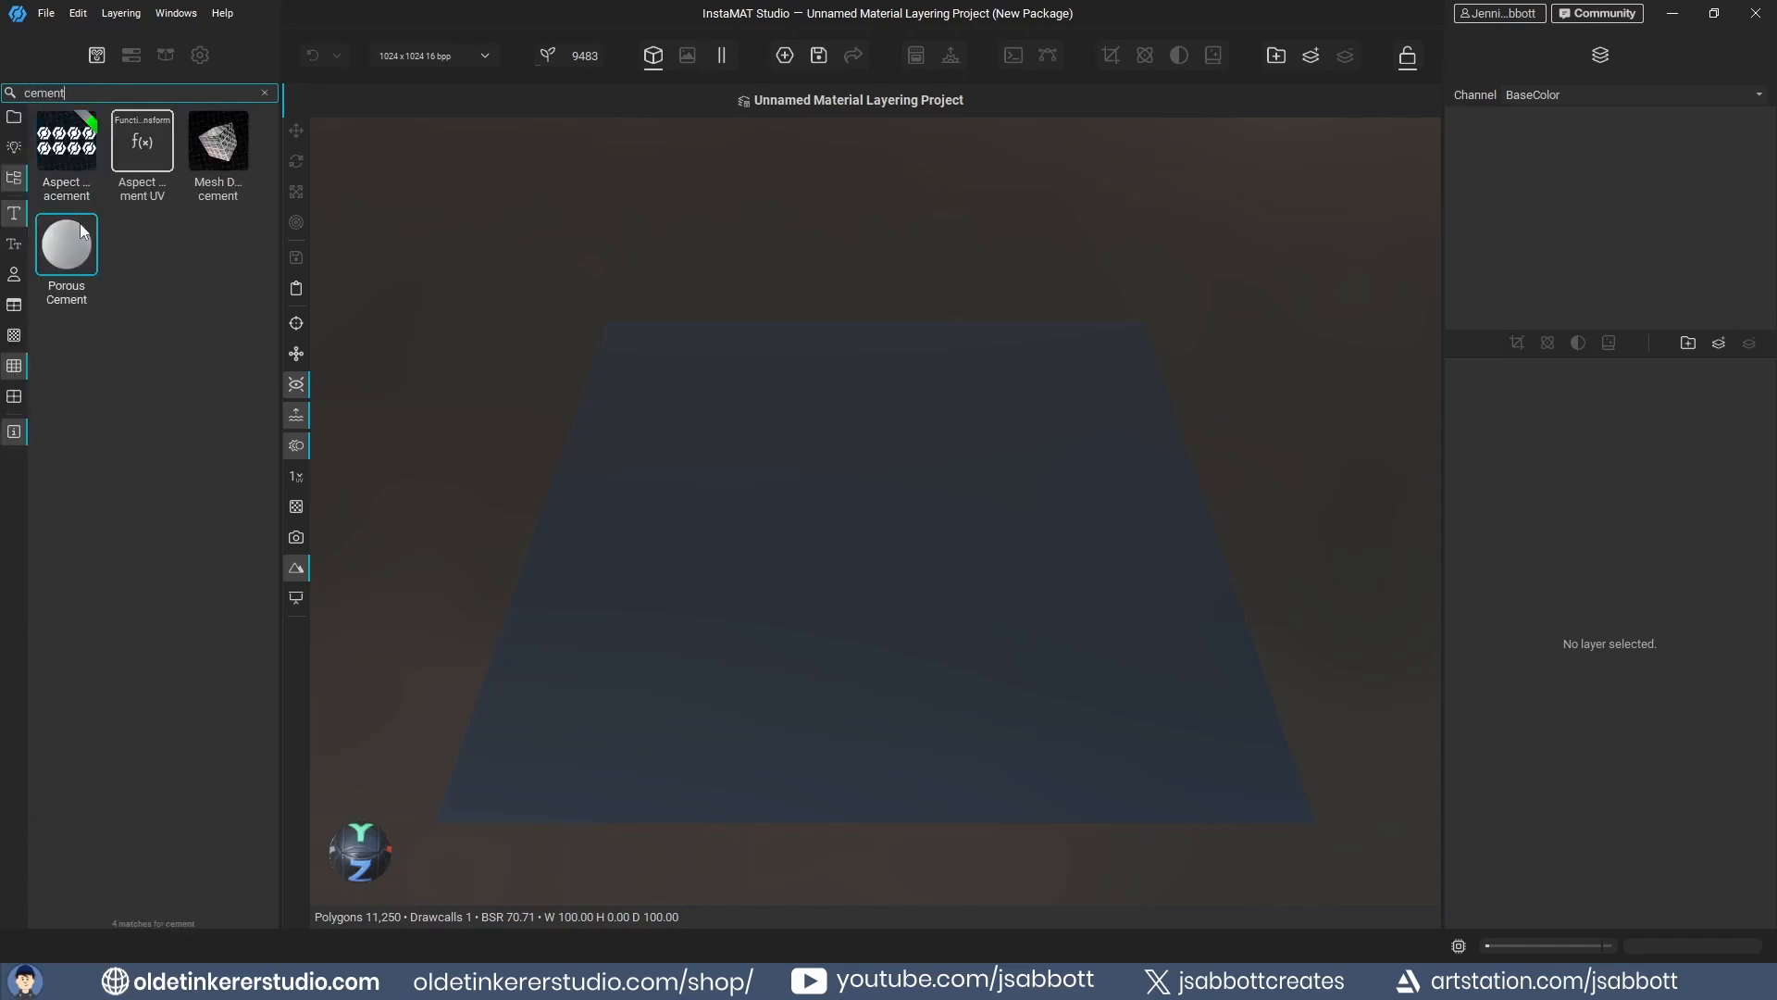
drag(71, 242, 760, 502)
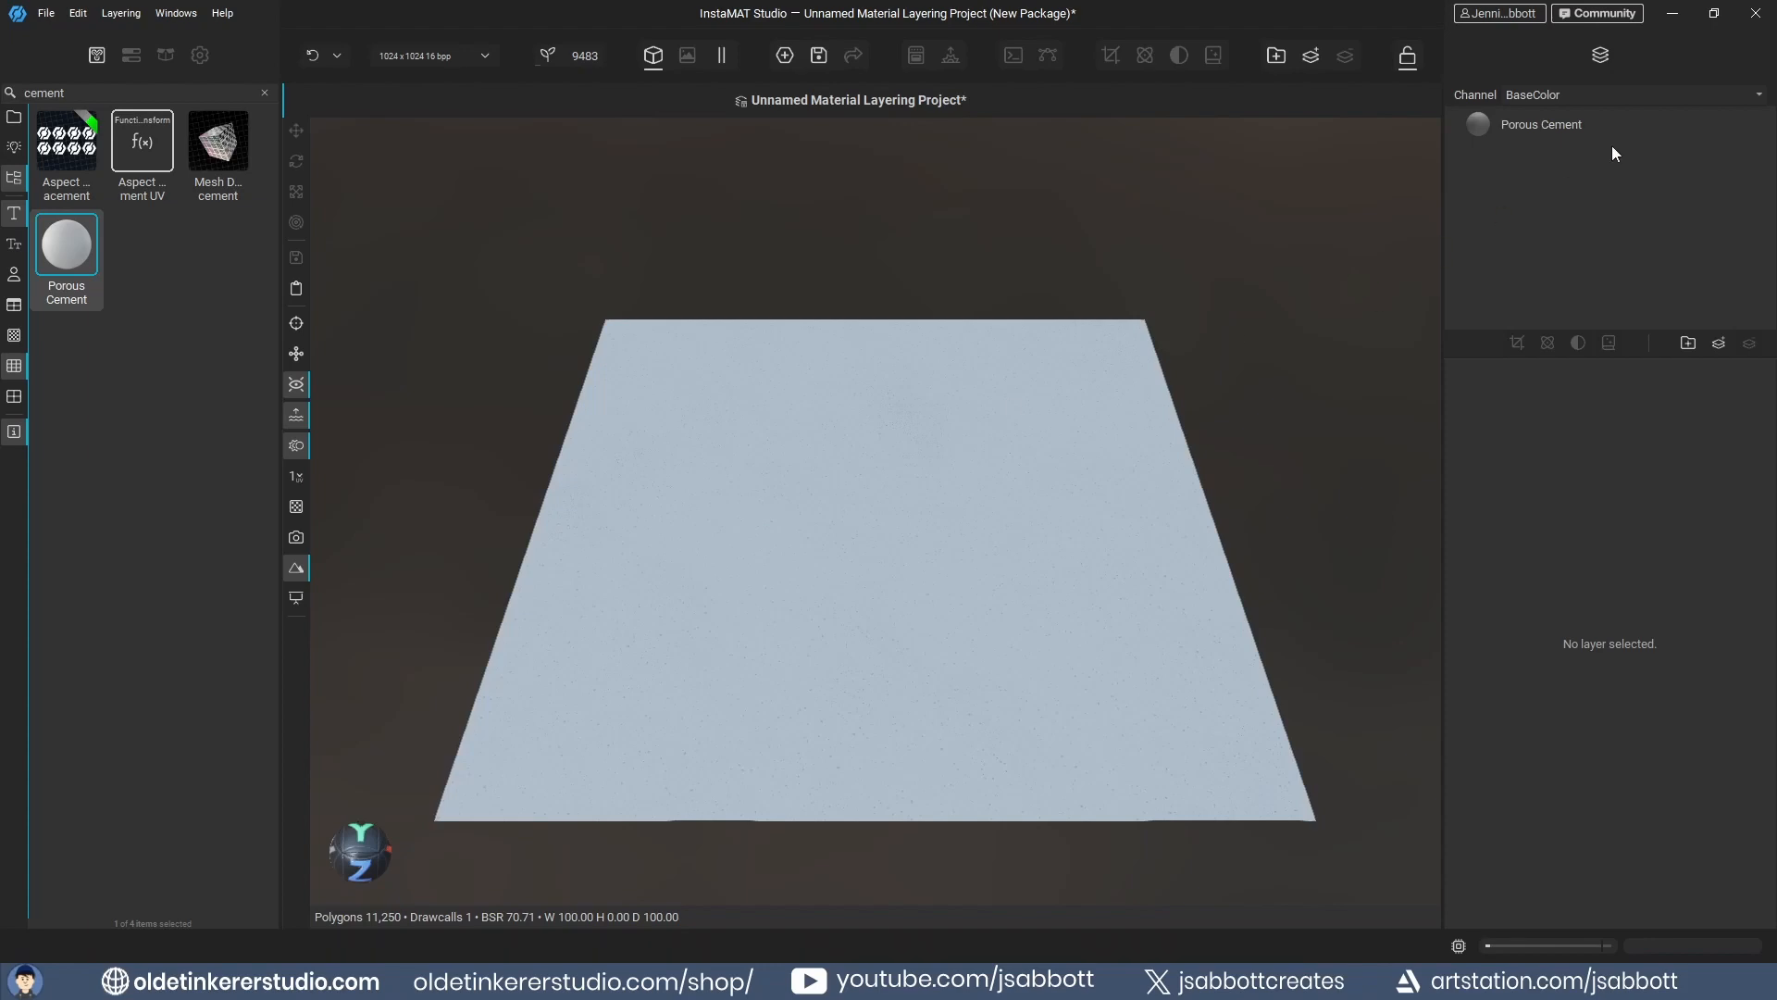
- Give the Porous Cement layer a darker gray color, a Grunge of 0.63 and a Cavity Dirt of 0.74
click(1551, 126)
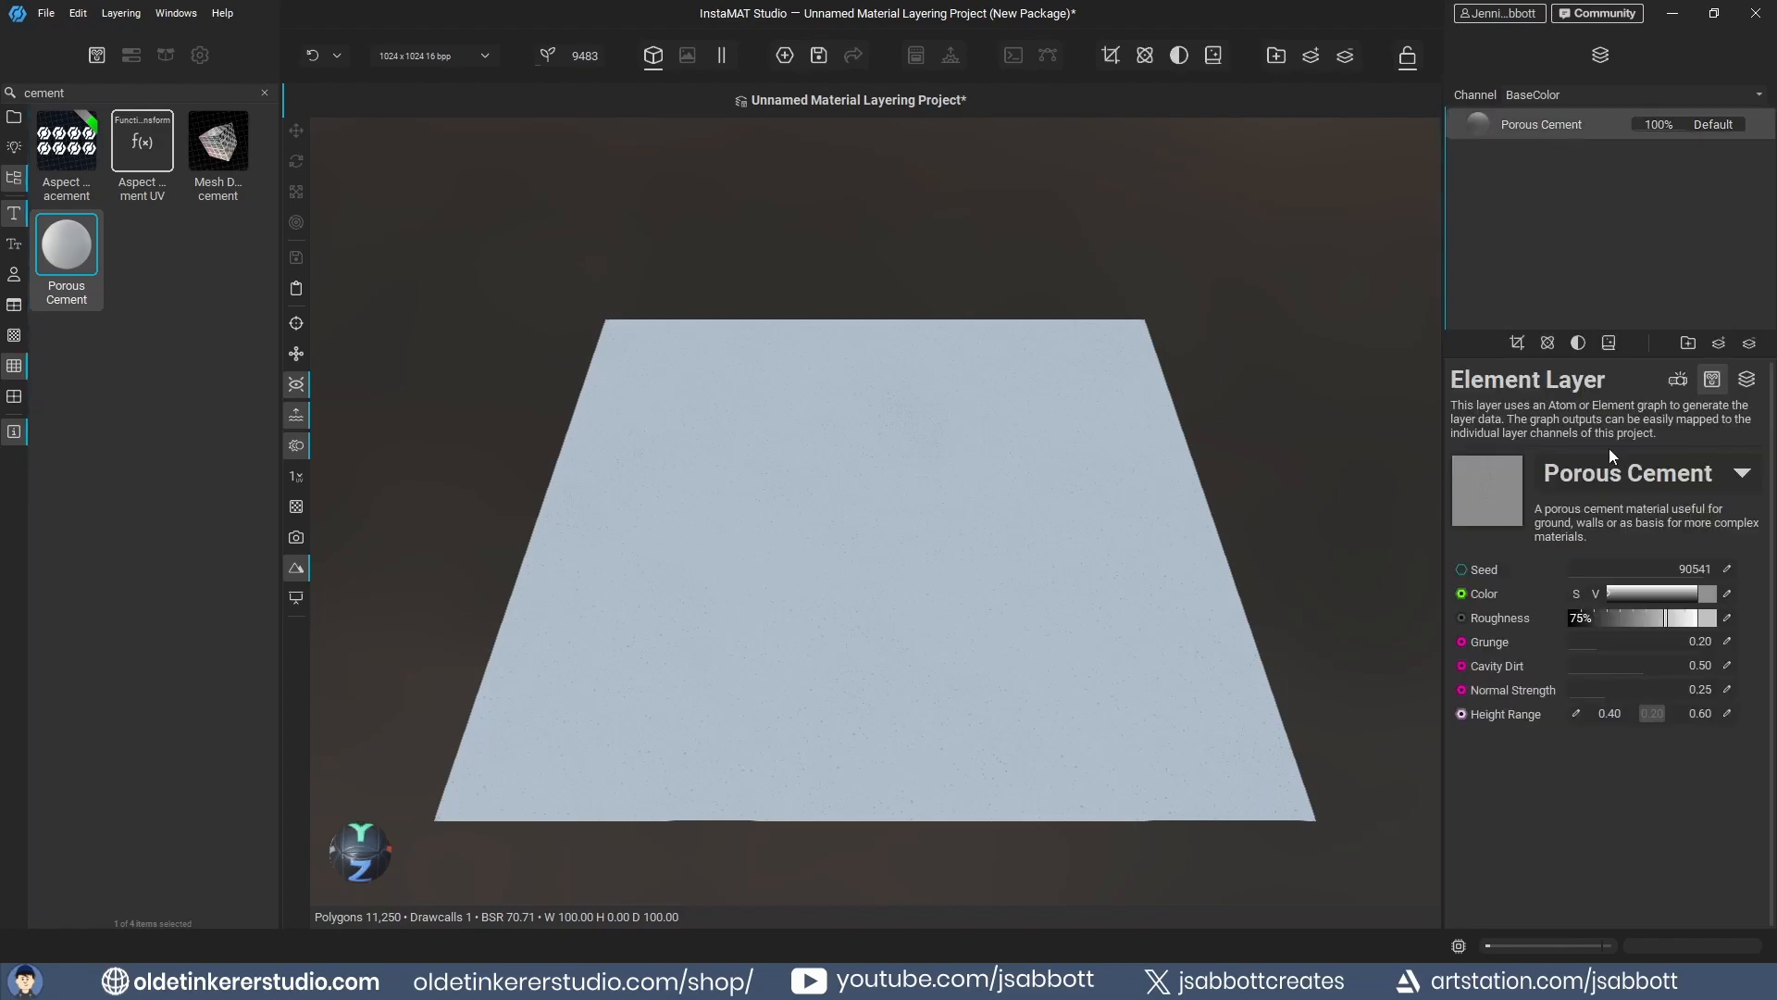
click(1575, 591)
click(1596, 592)
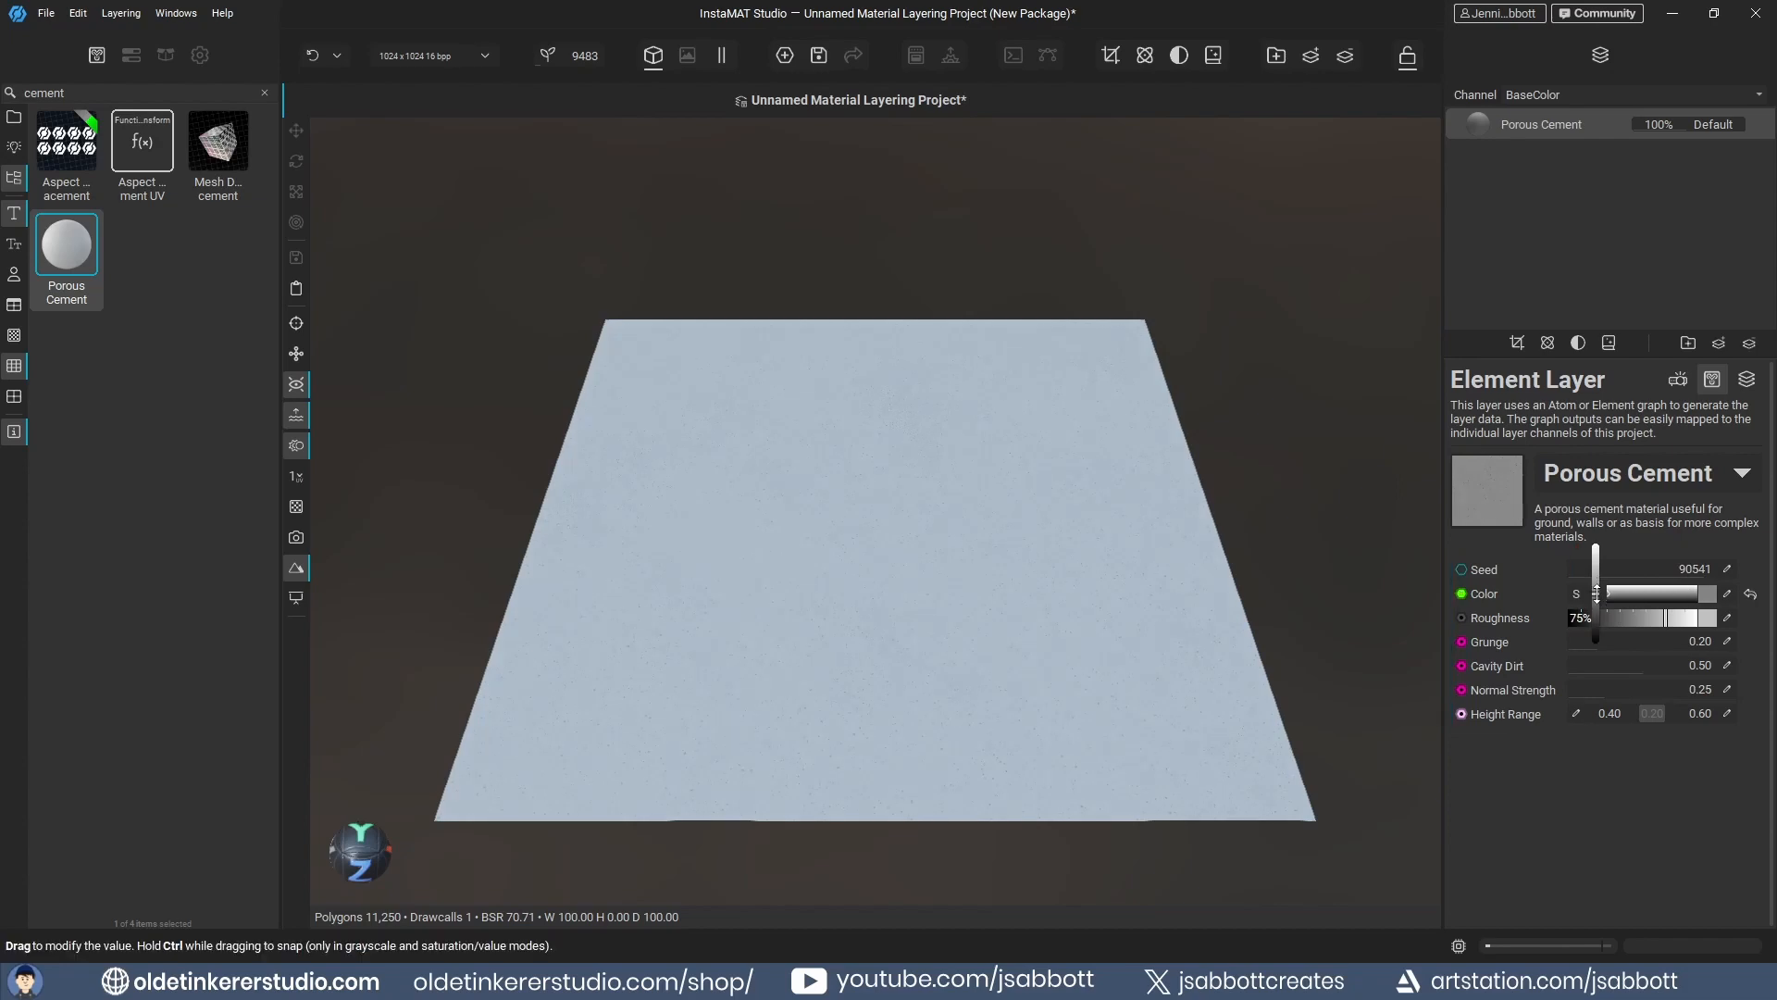
drag(1598, 587, 1596, 616)
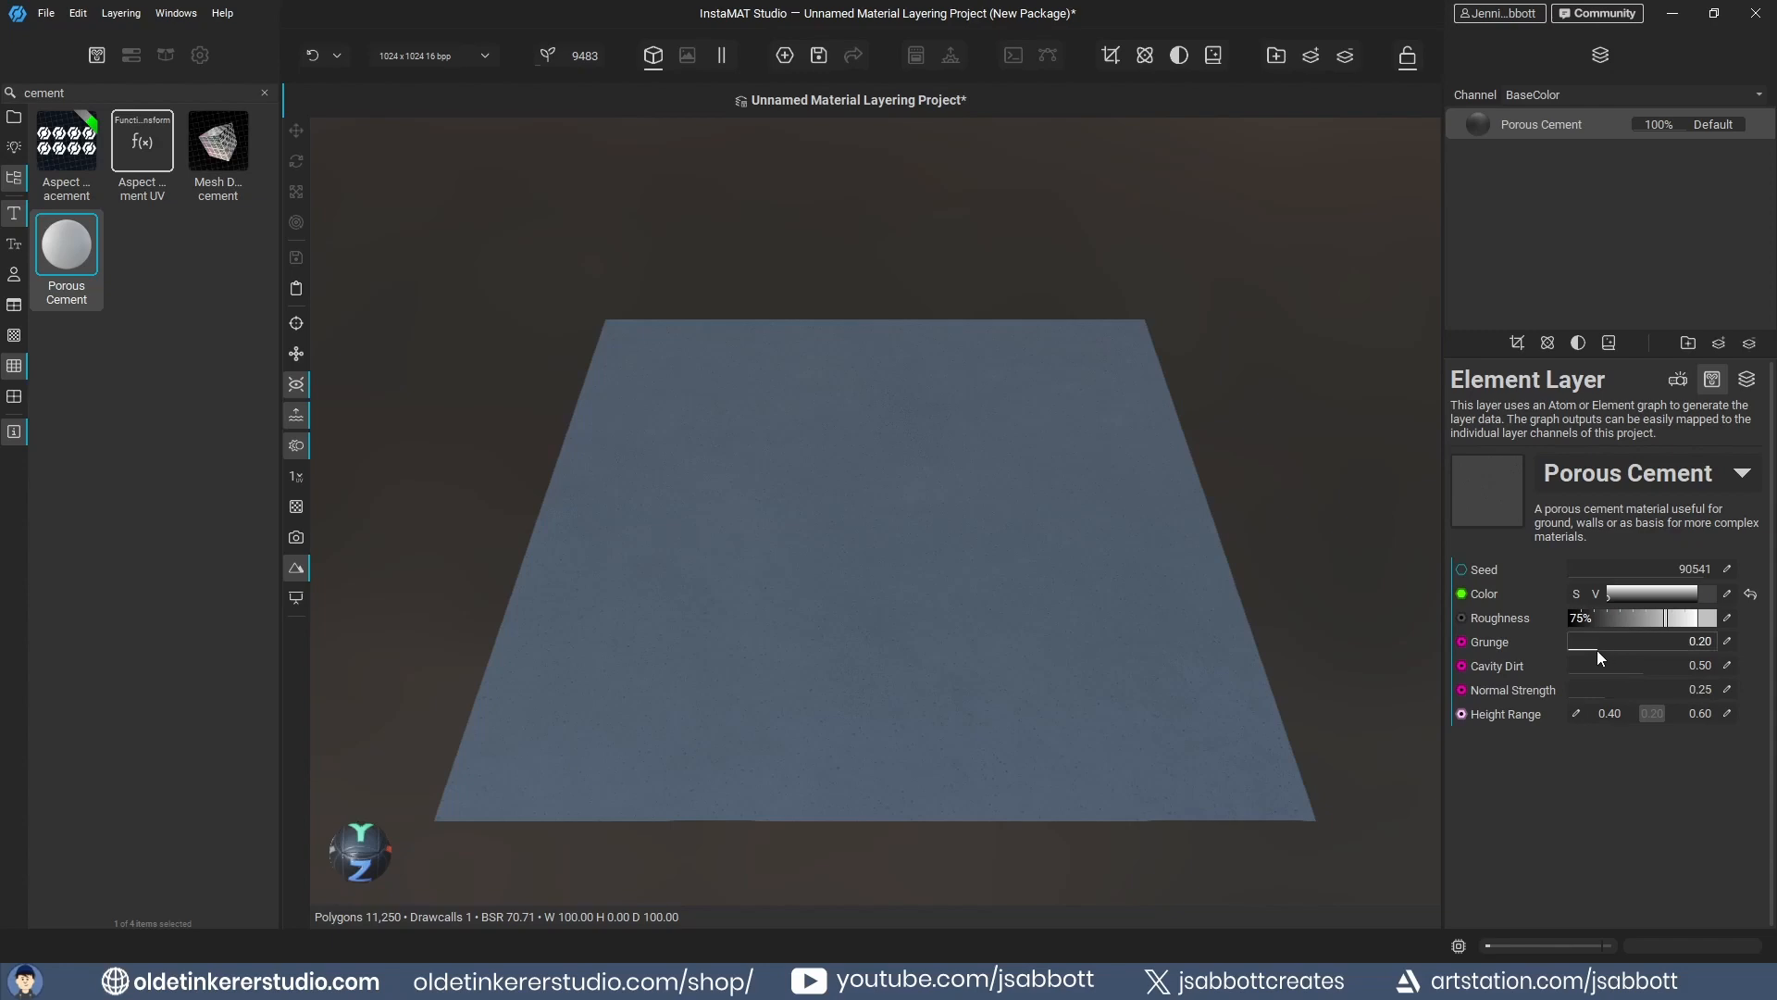
drag(1596, 647, 1652, 658)
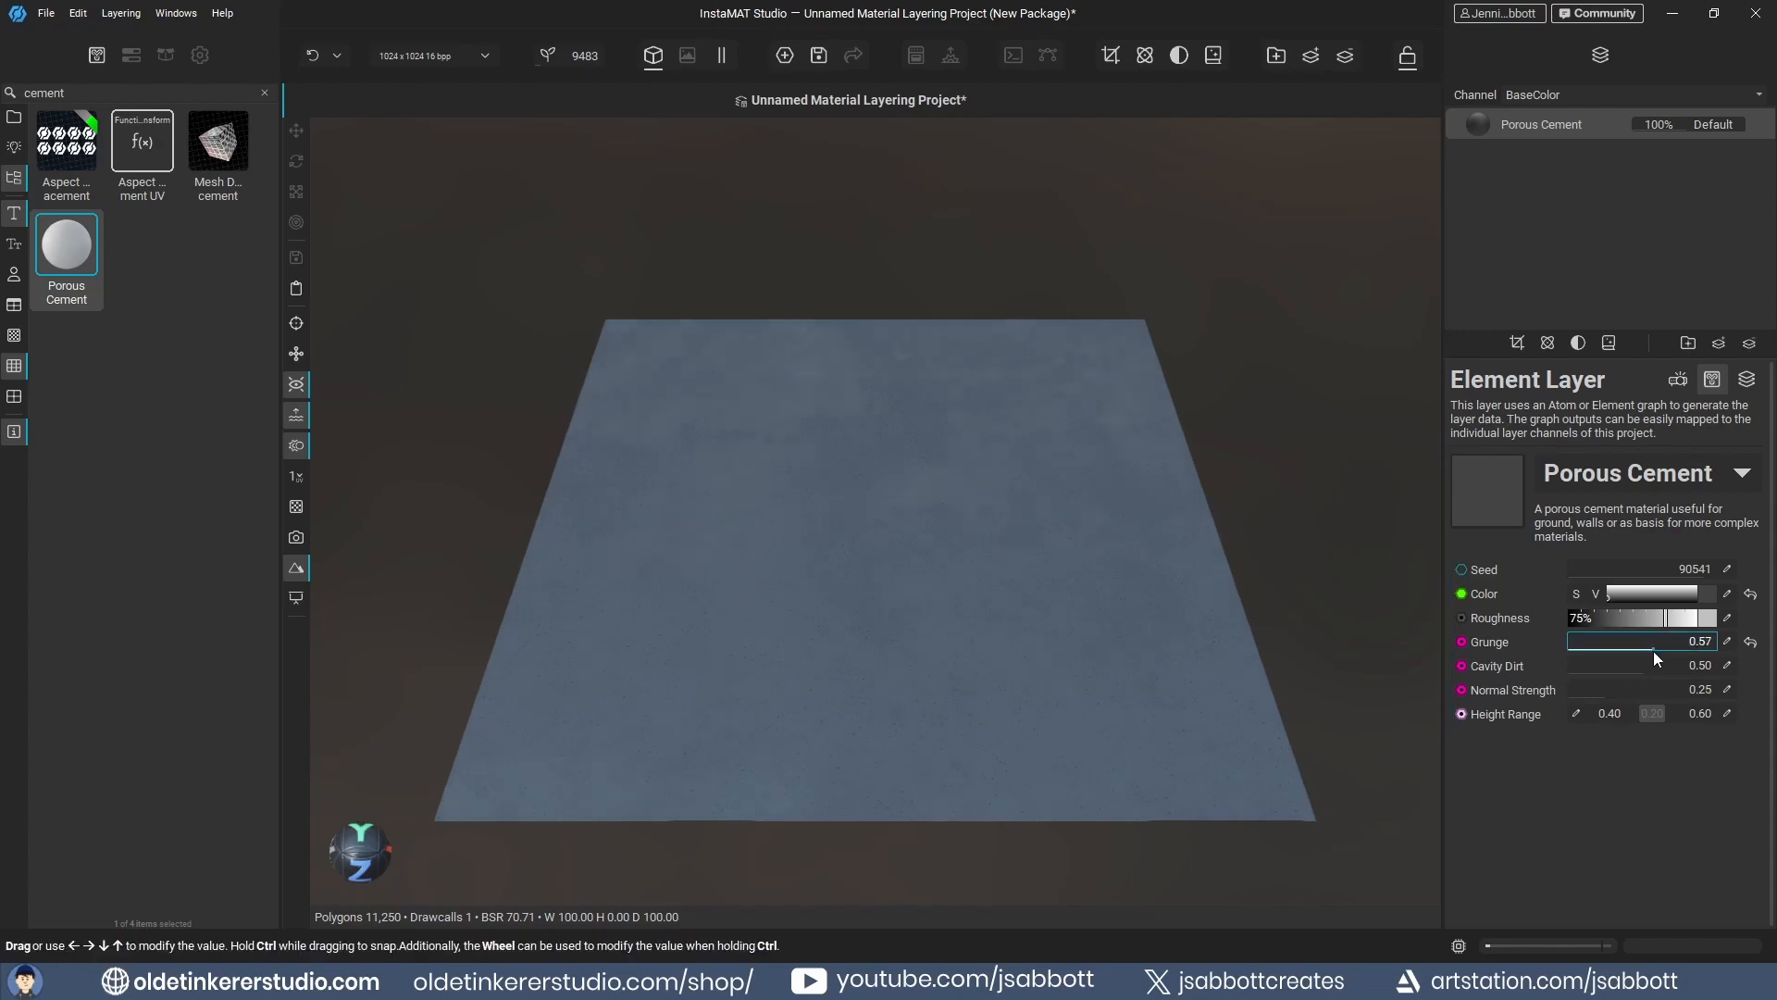
click(1619, 674)
- Set the Porous Cement layer's Height Range to 0.10–1.00 and its Seed to 76074
drag(1664, 714, 1615, 713)
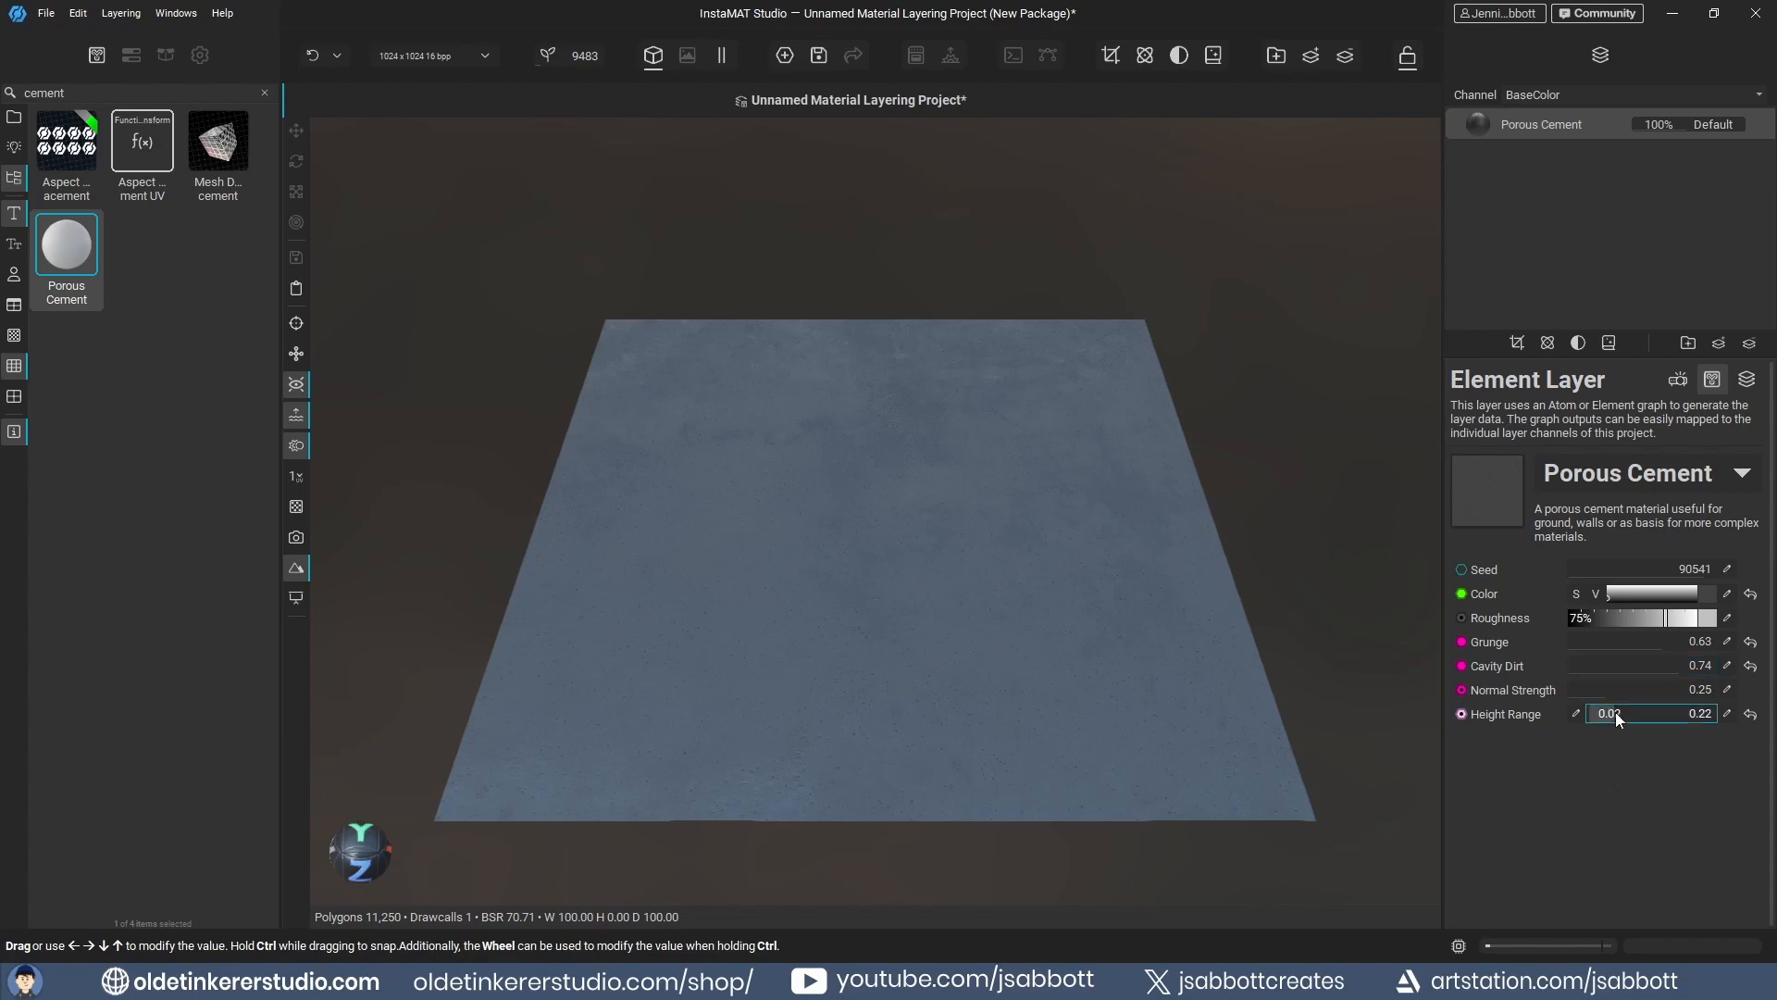
key(Tab)
click(1575, 714)
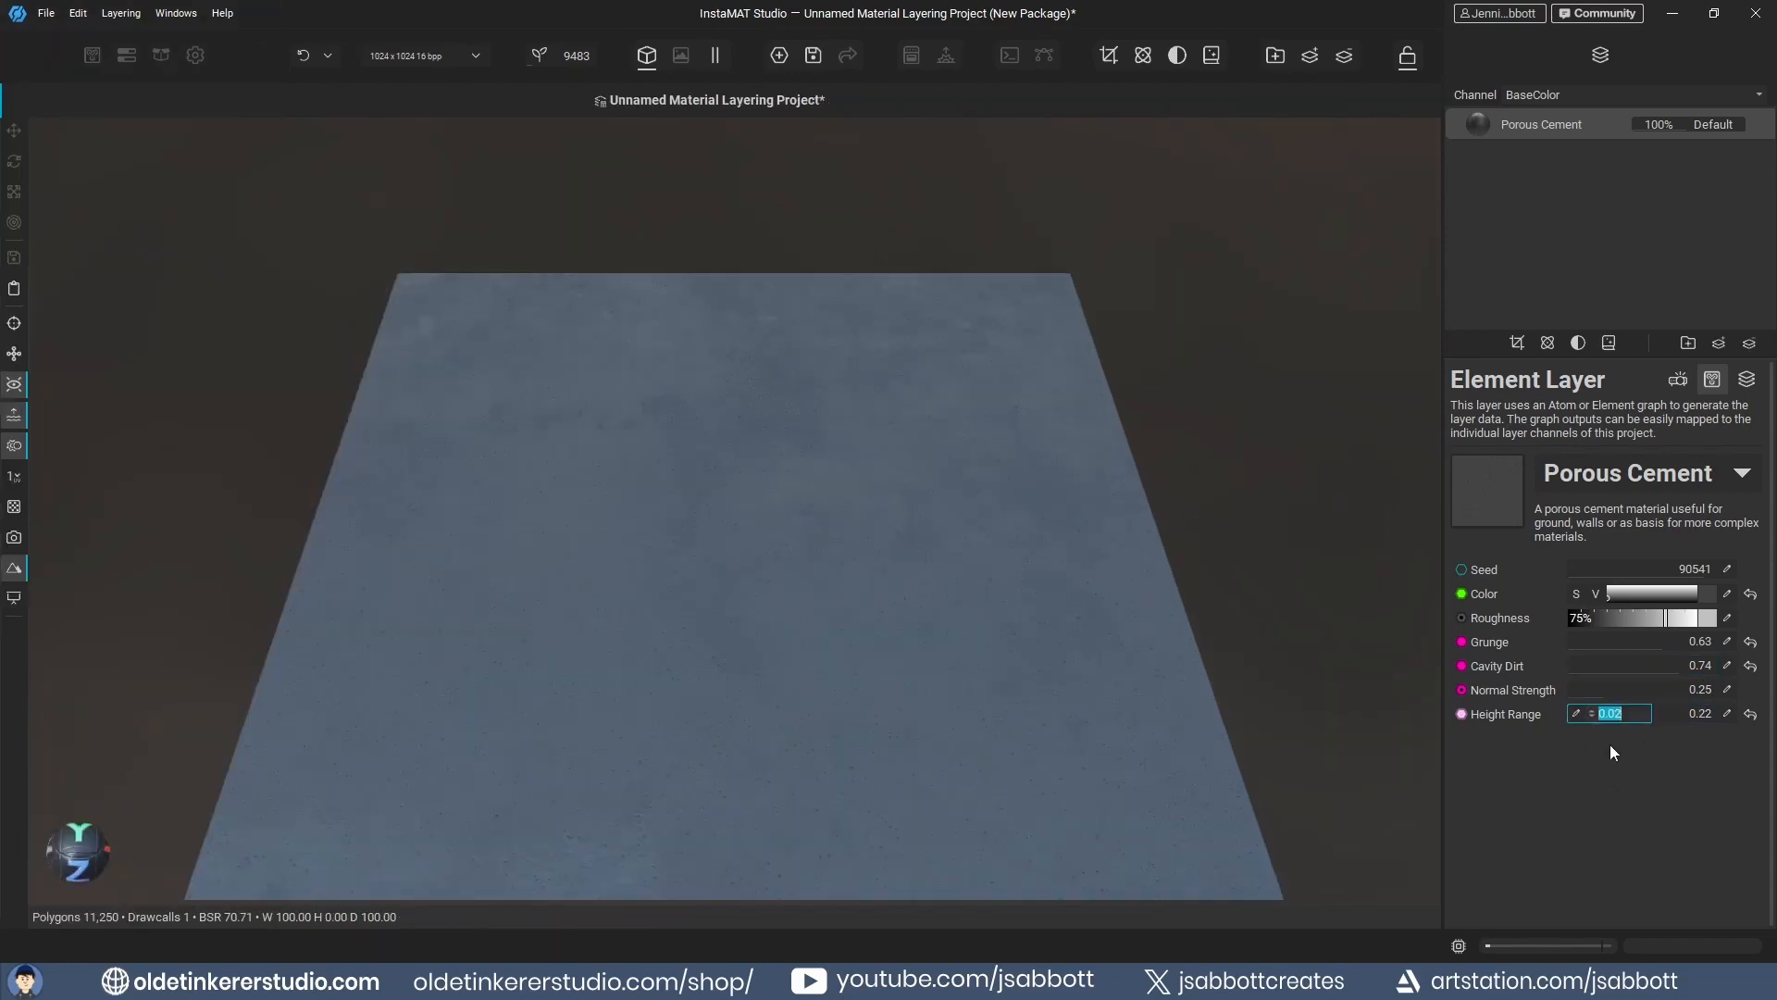
text(.1)
key(Return)
click(1726, 712)
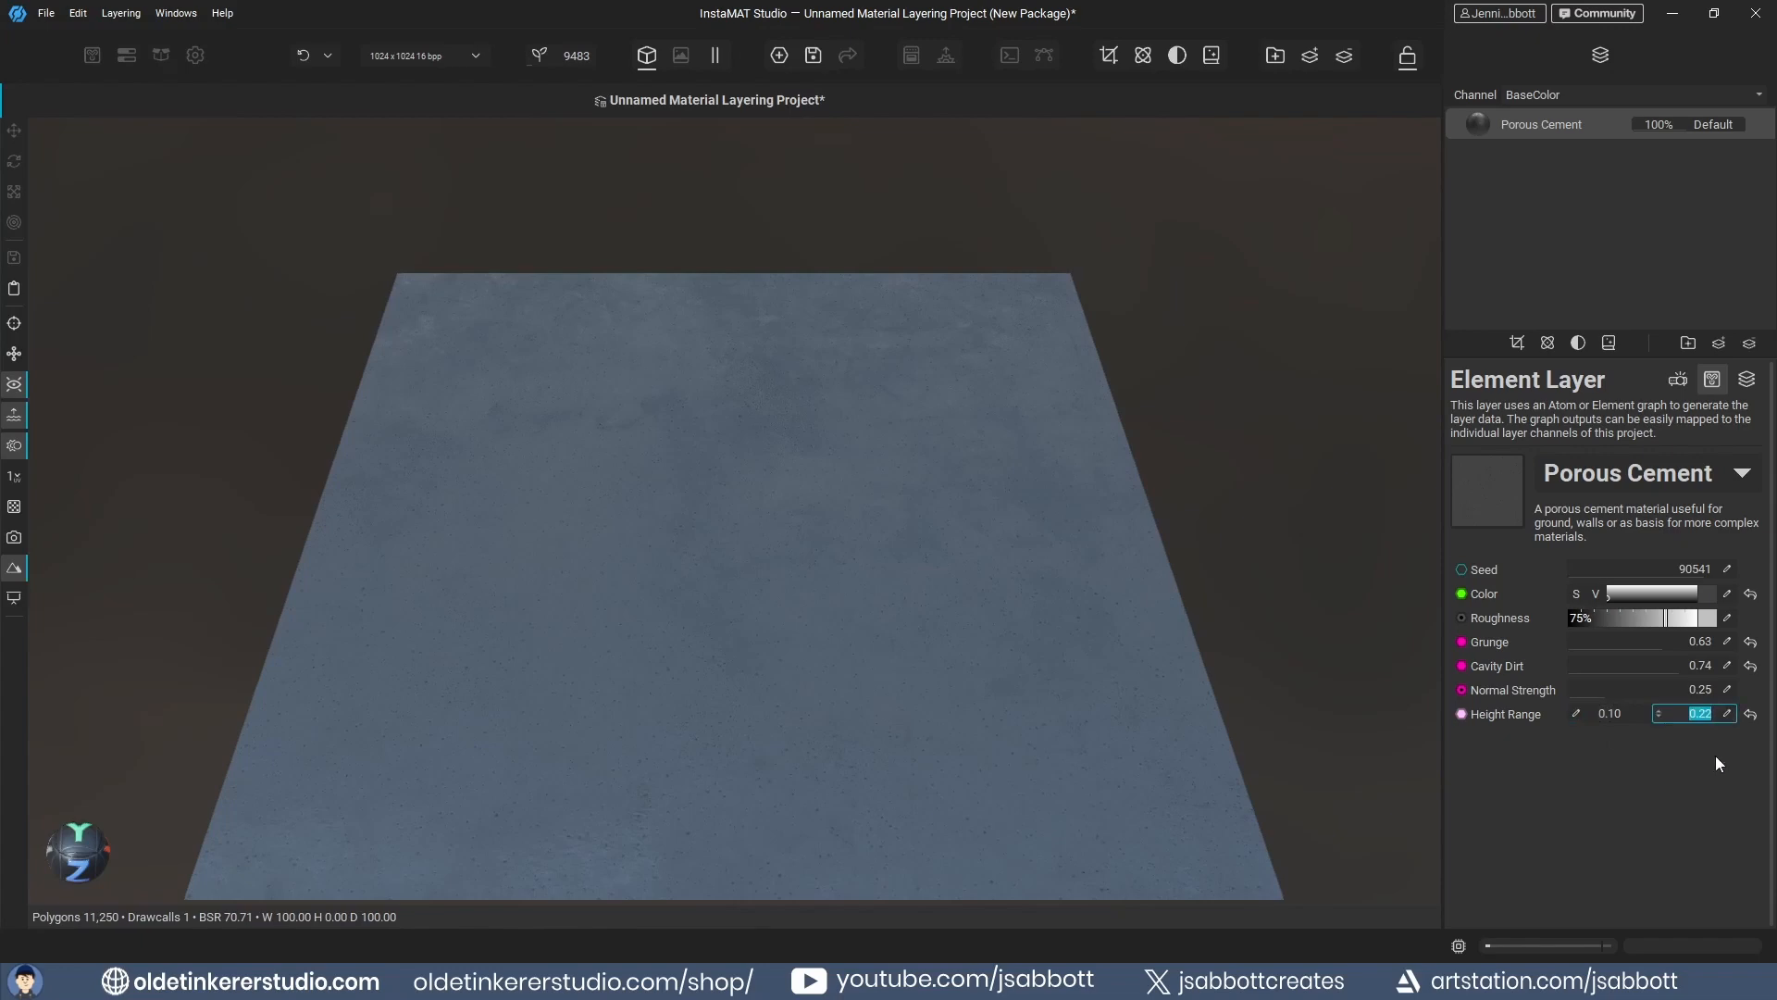
text(1)
key(Return)
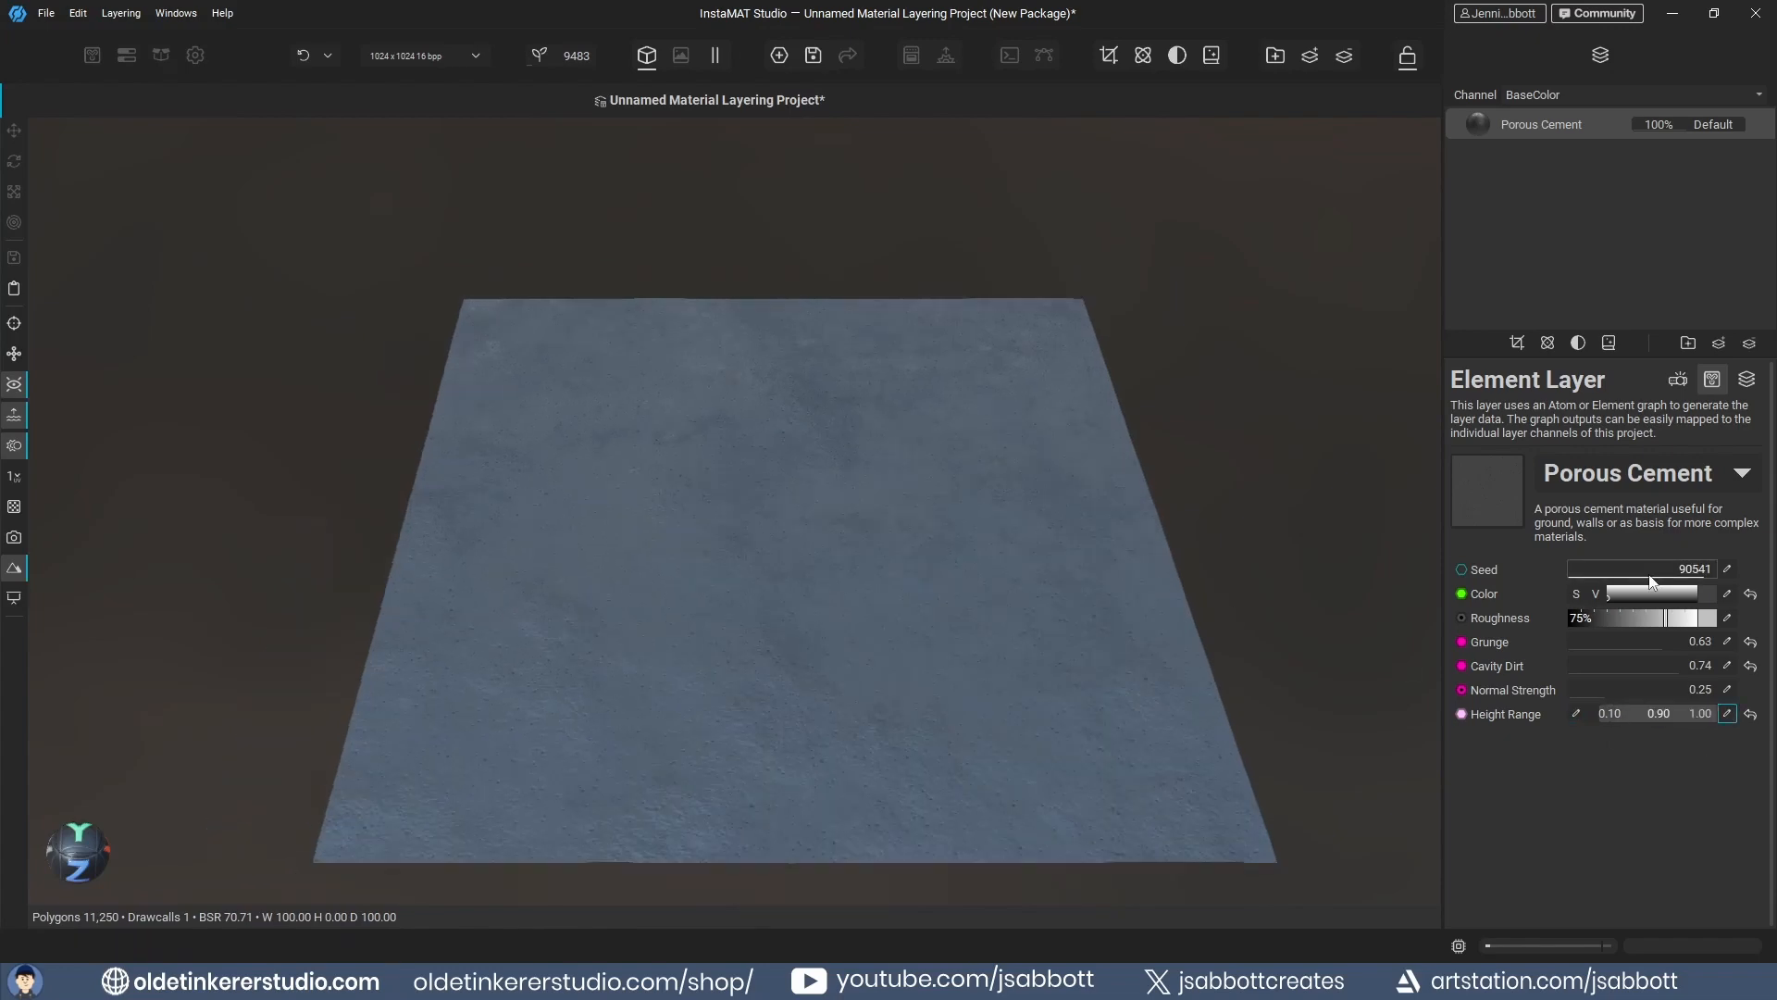
drag(1648, 574, 1684, 576)
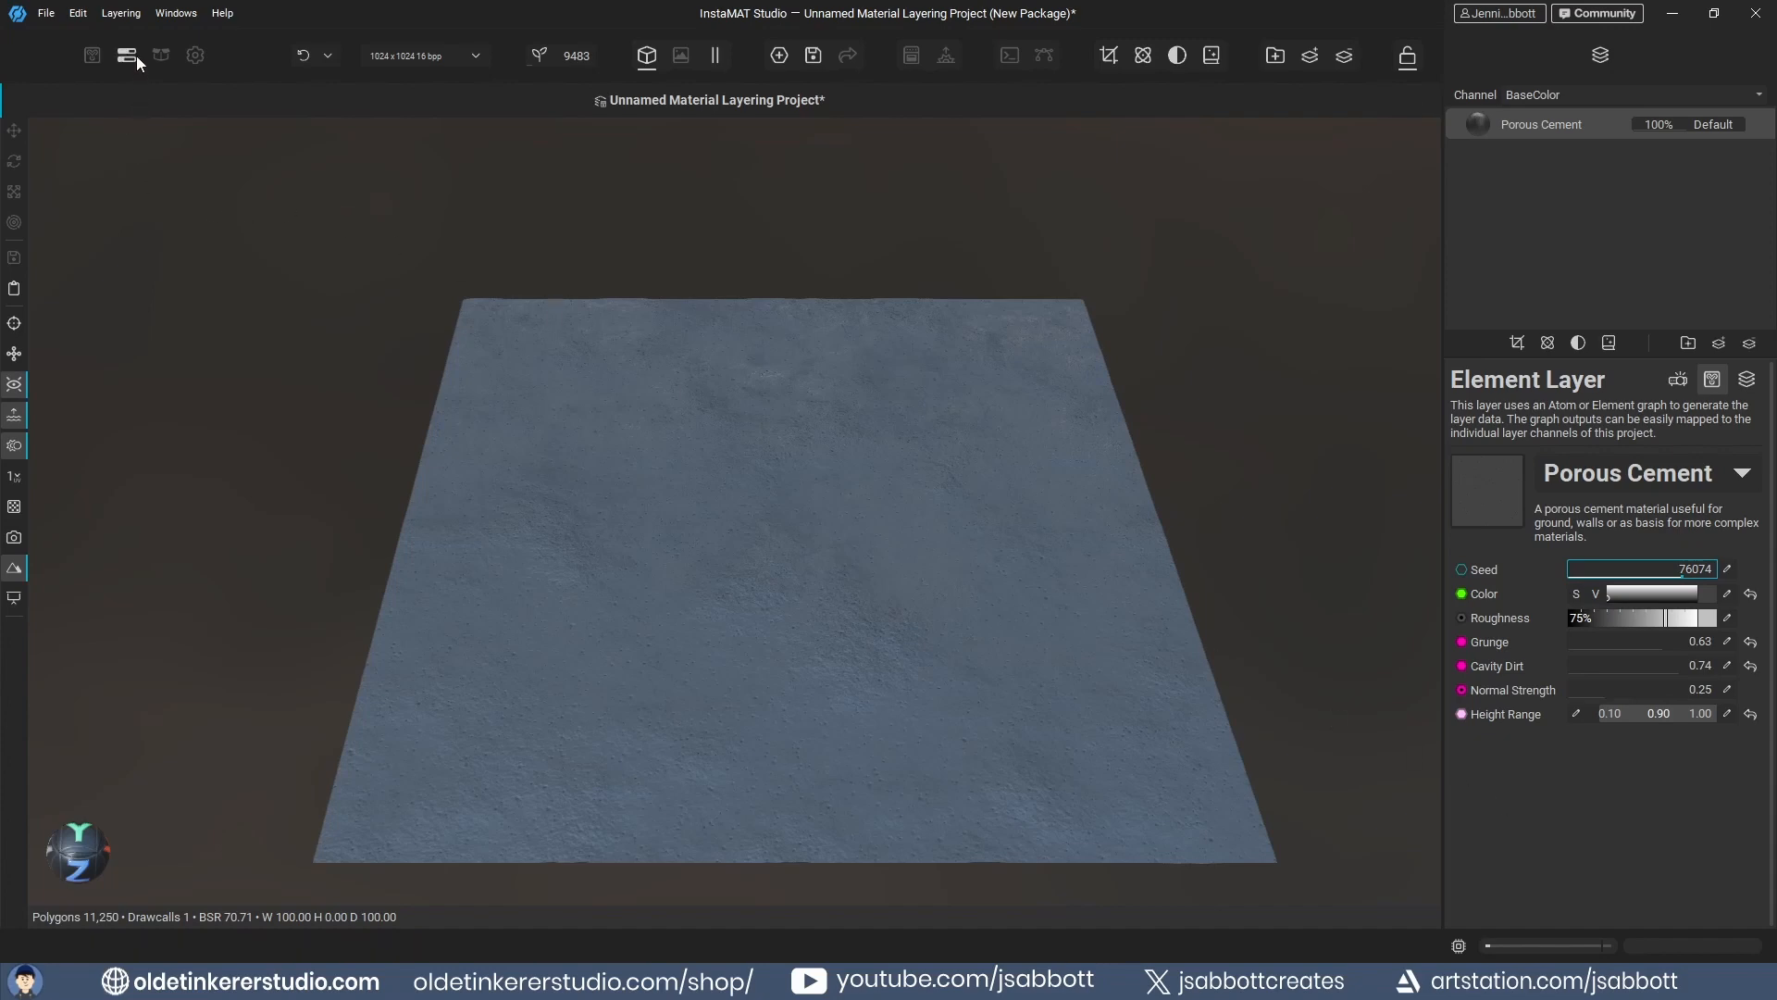
- Search the asset library for "dirt" and add the Concrete Dirty 2 material above the Porous Cement layer
click(92, 56)
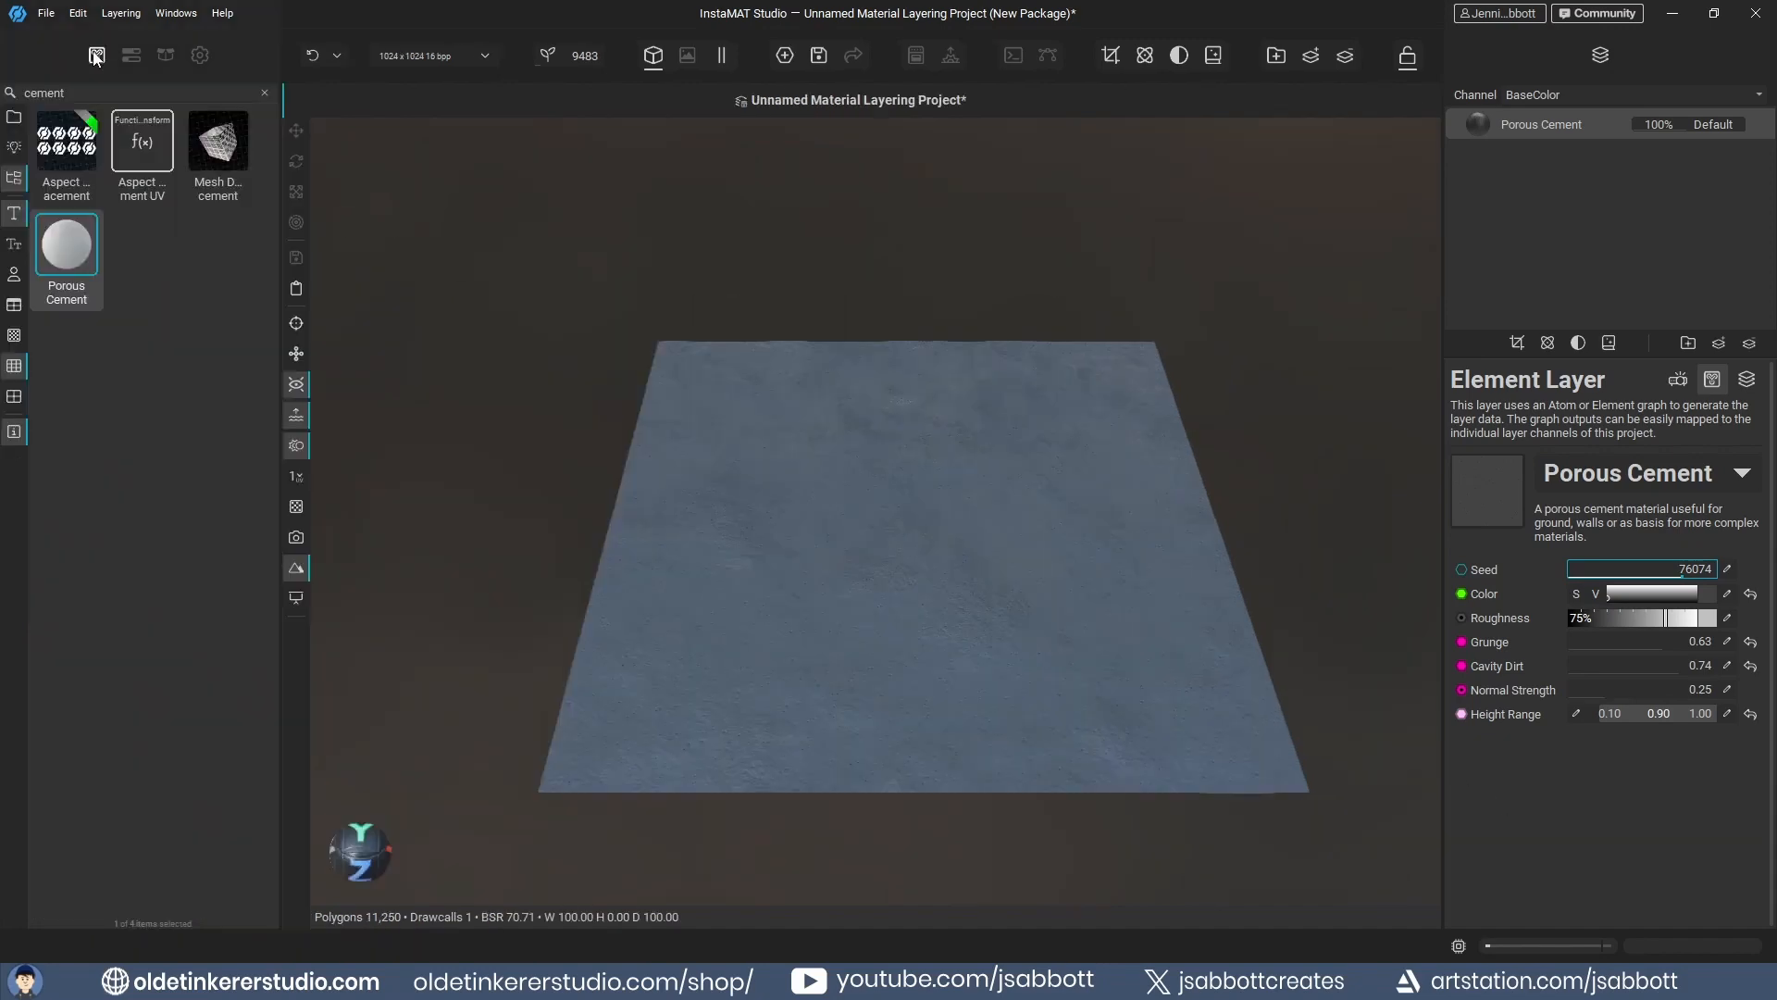
click(41, 93)
double_click(42, 95)
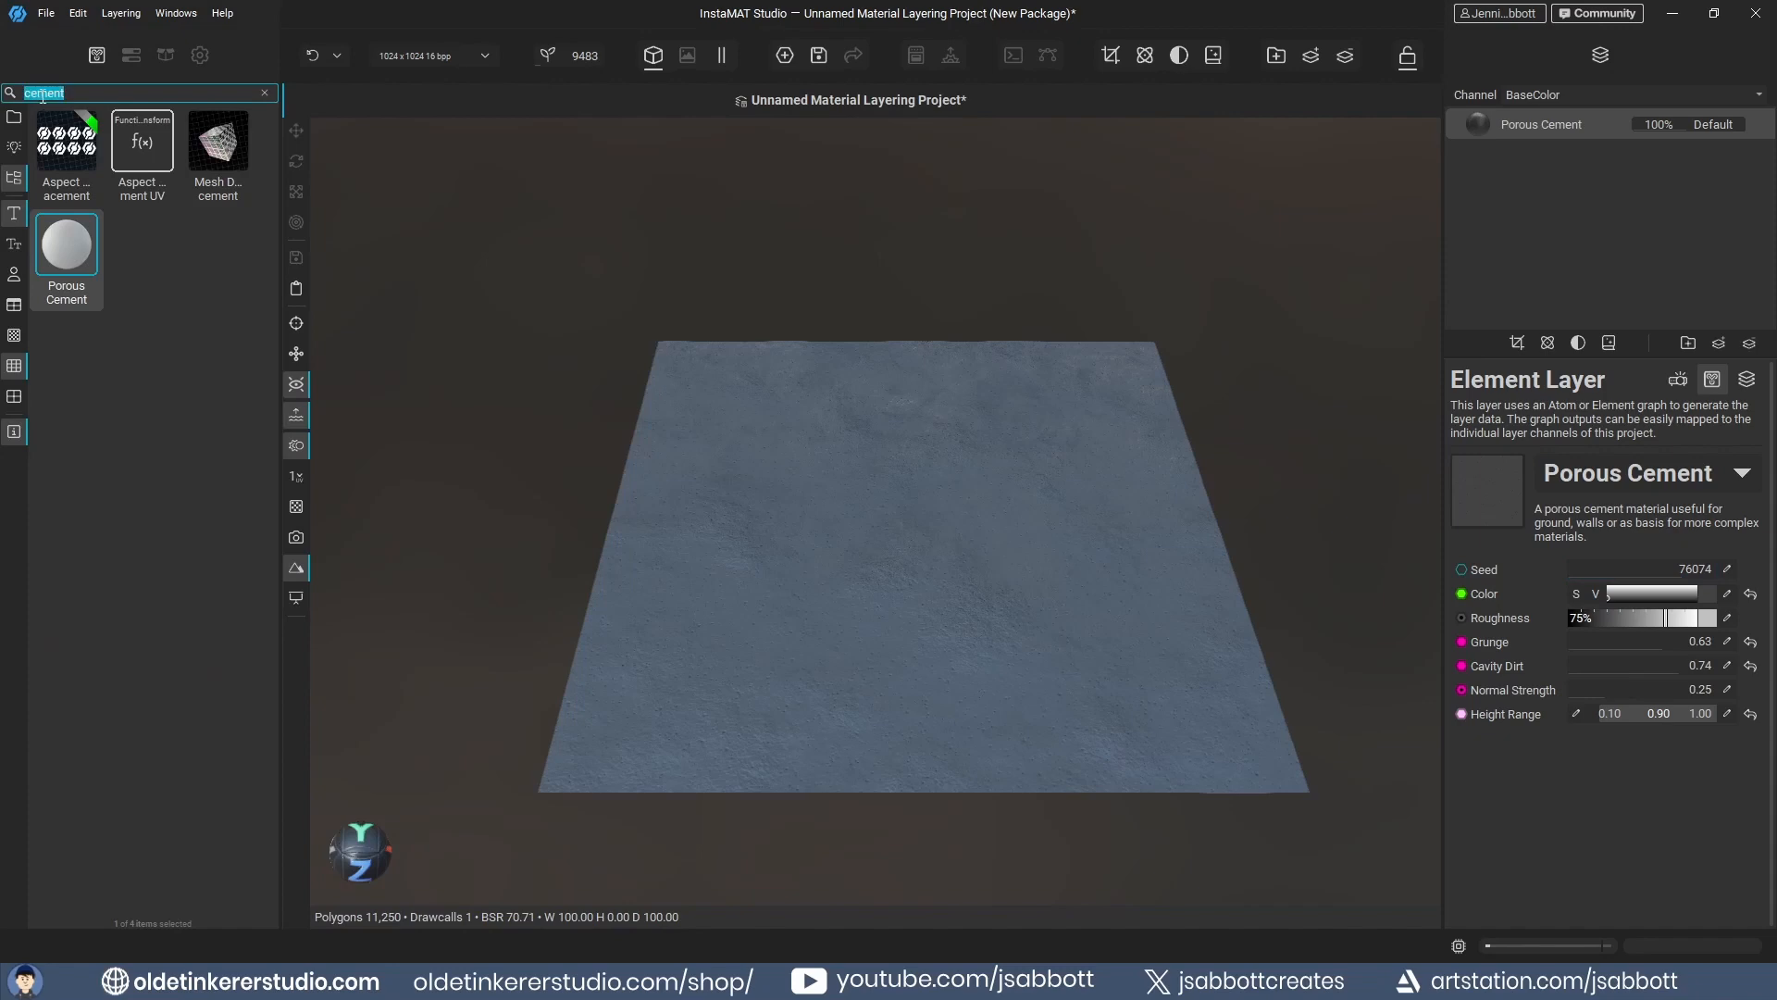
text(dirt)
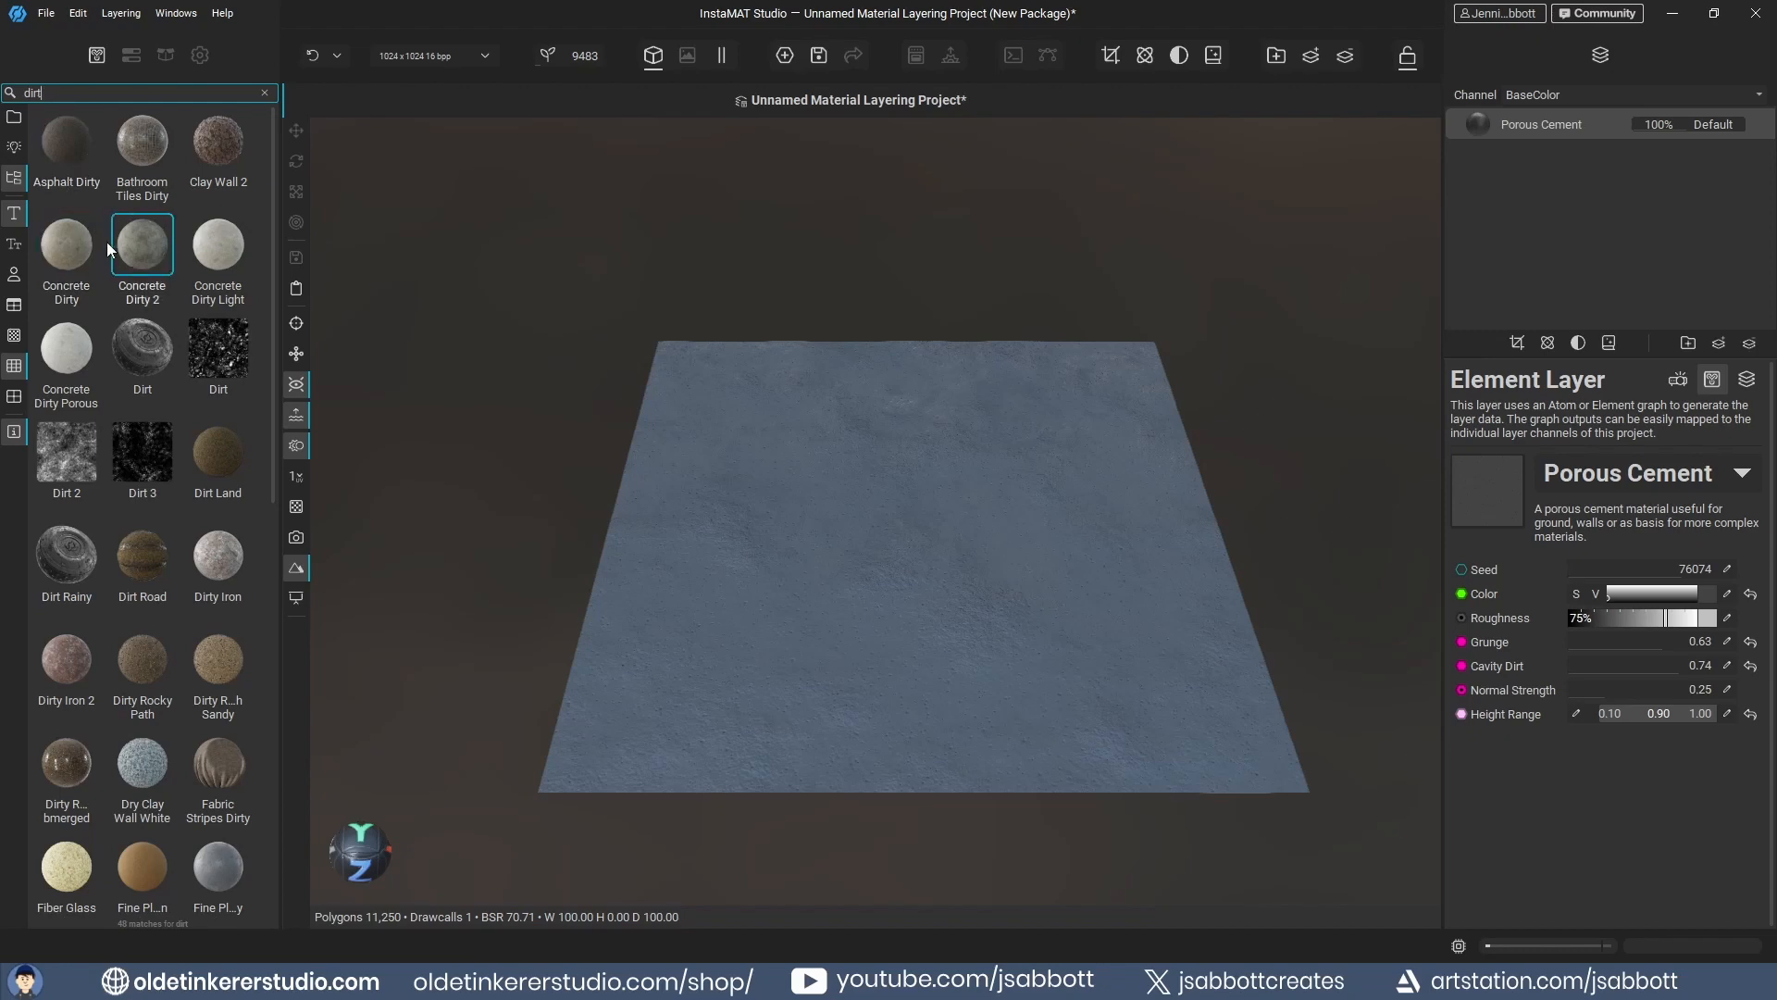
drag(142, 245, 908, 547)
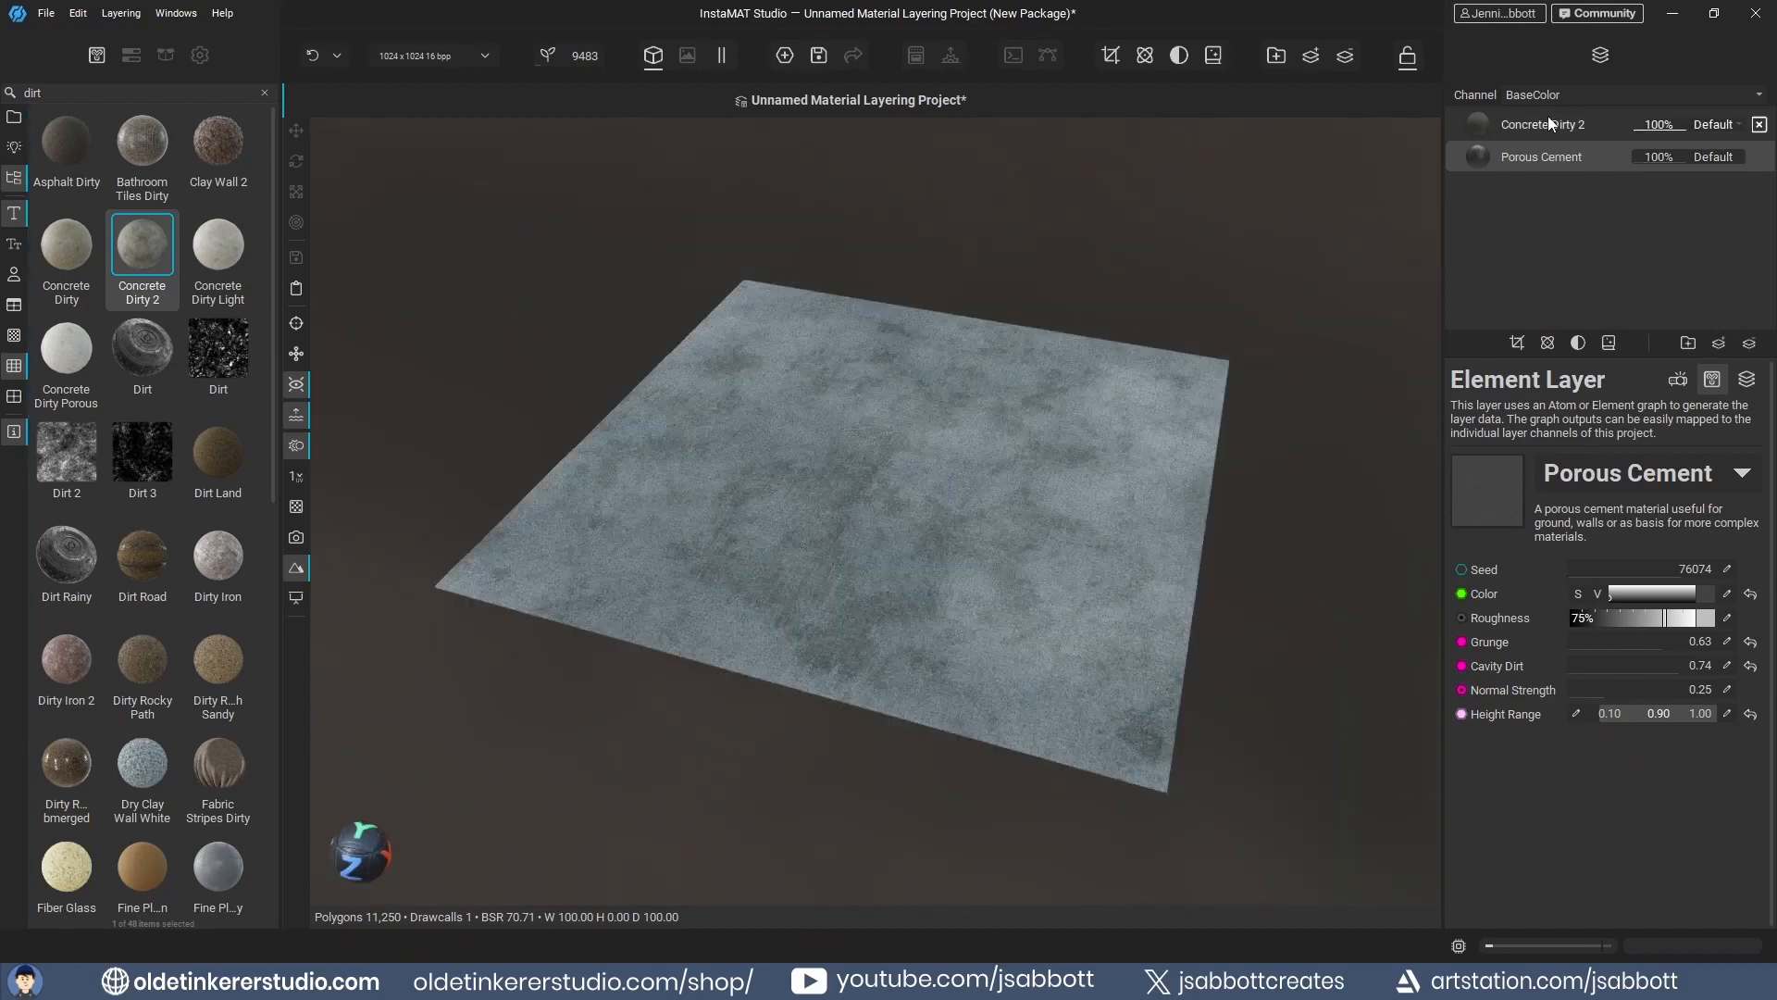
- Shift Concrete Dirty 2's concrete color to a dark gray-brown and set its primary pebbles to 50.92% and secondary pebbles to 47.85%
click(1548, 123)
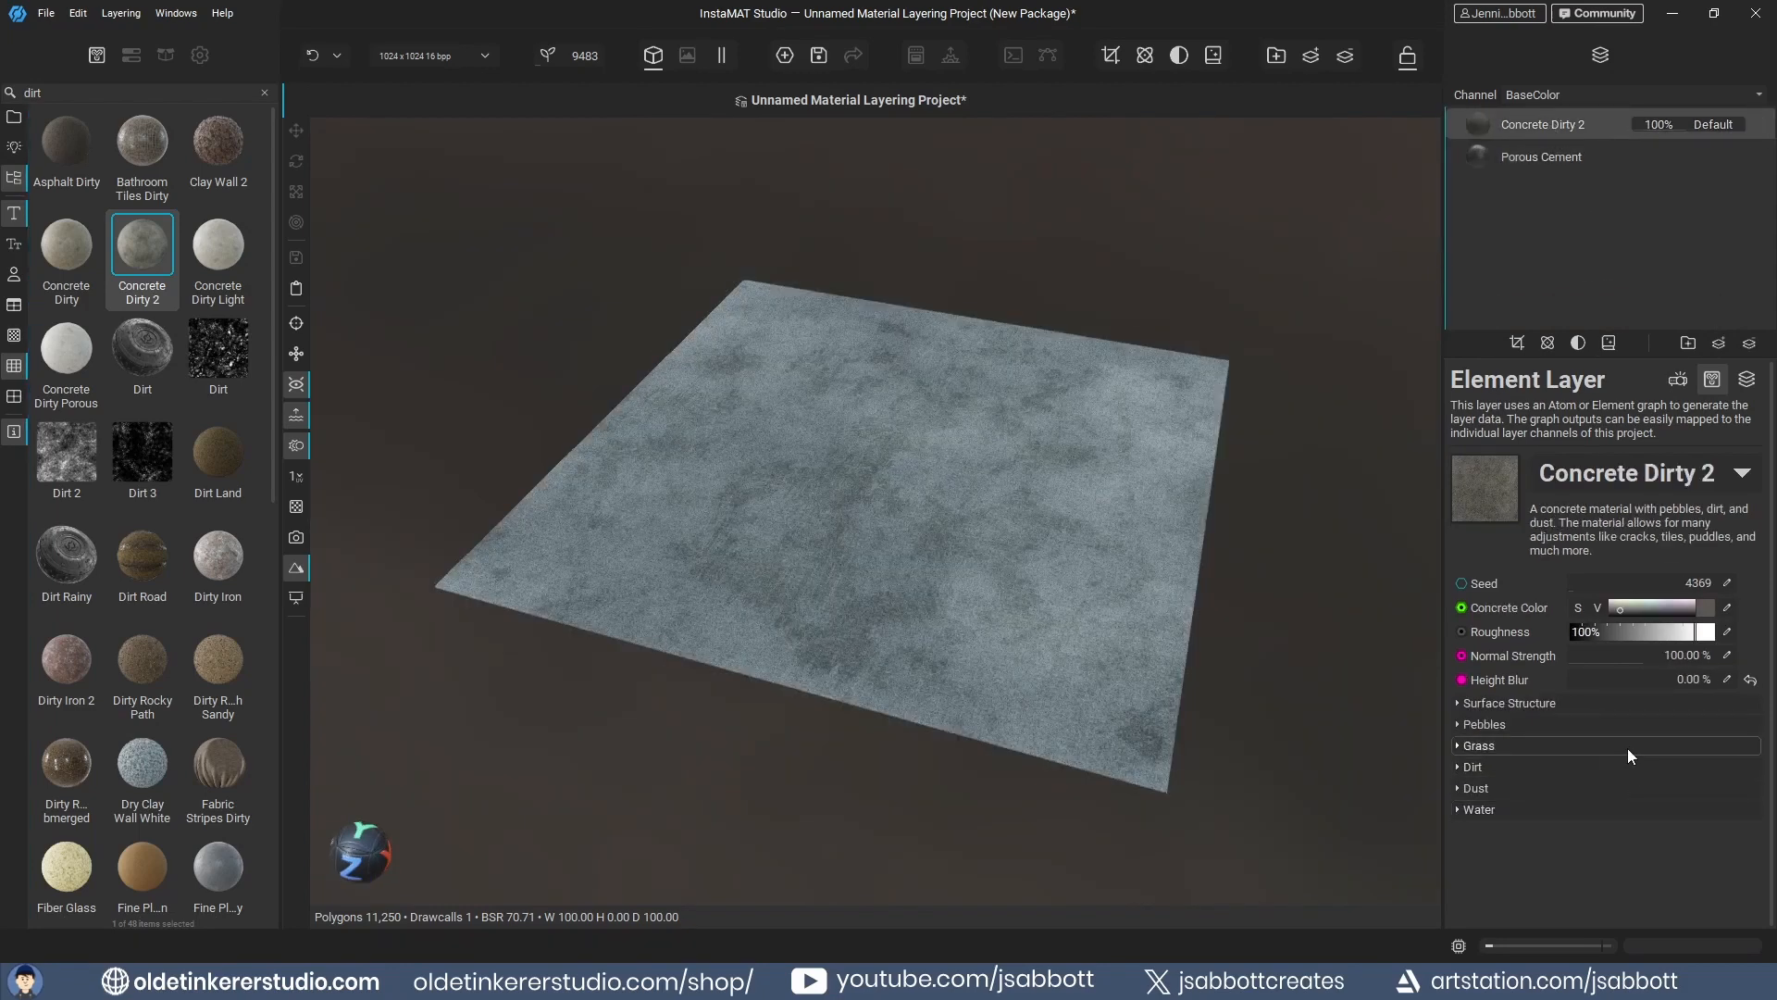
drag(1608, 608, 1608, 627)
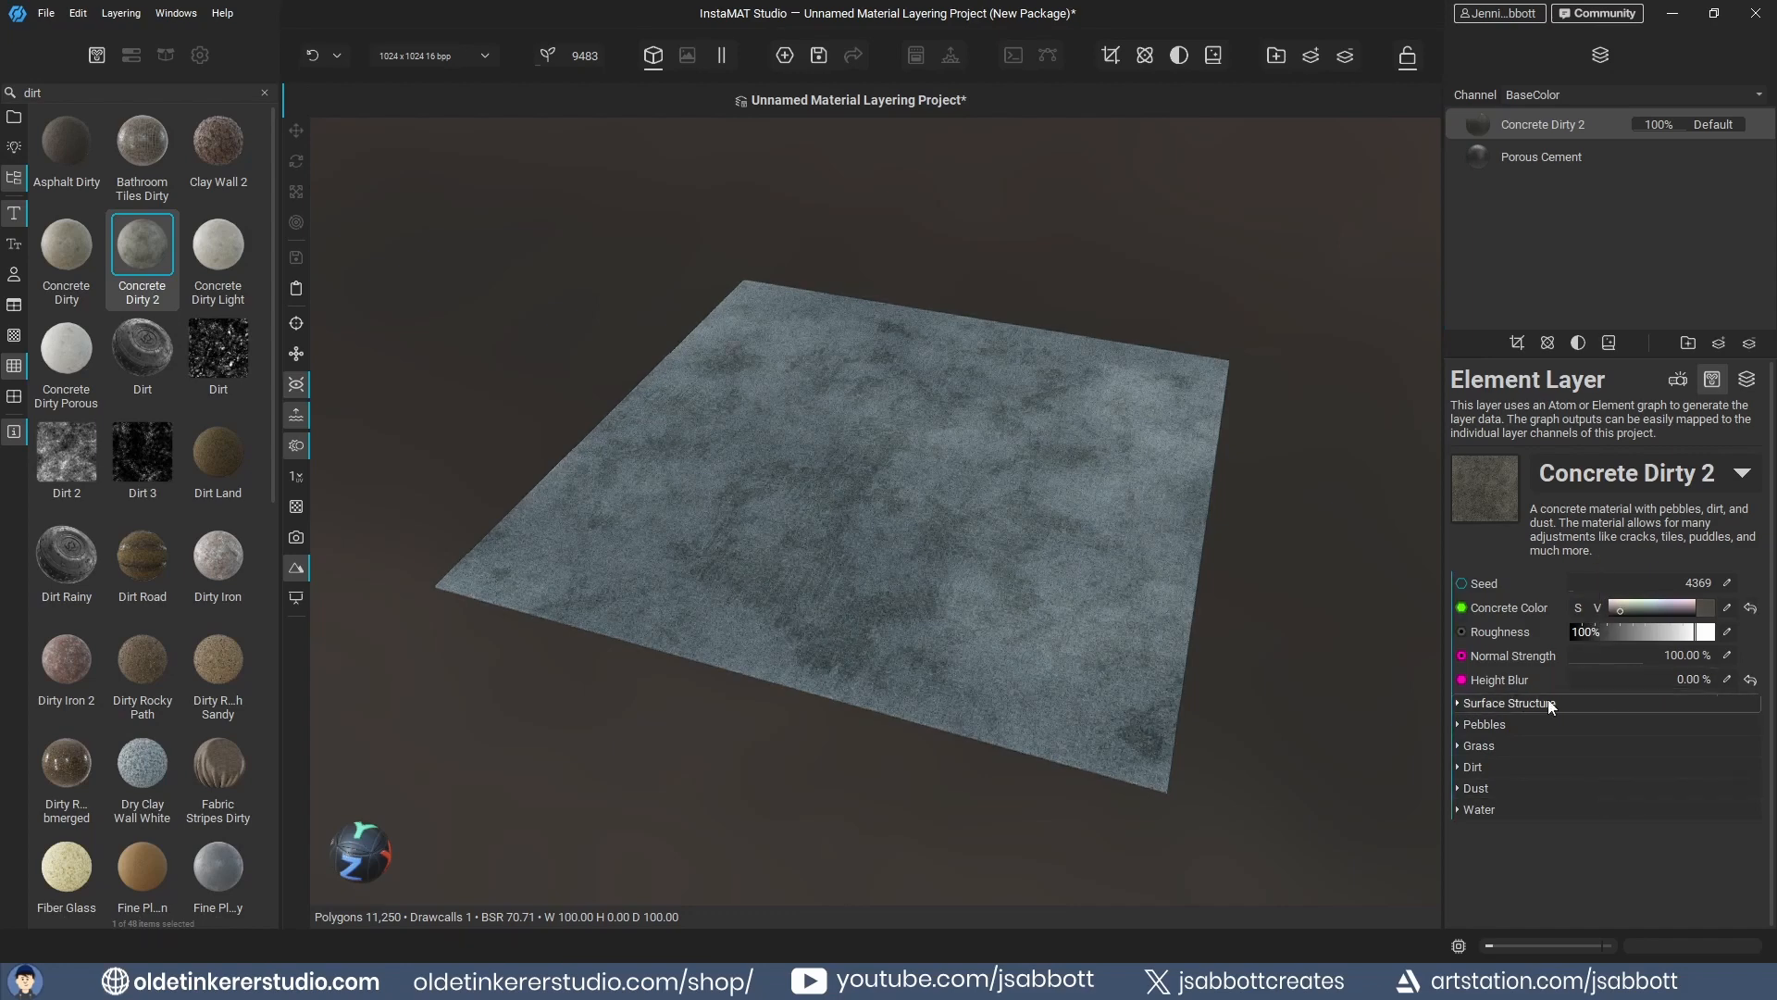
click(1574, 724)
click(1615, 748)
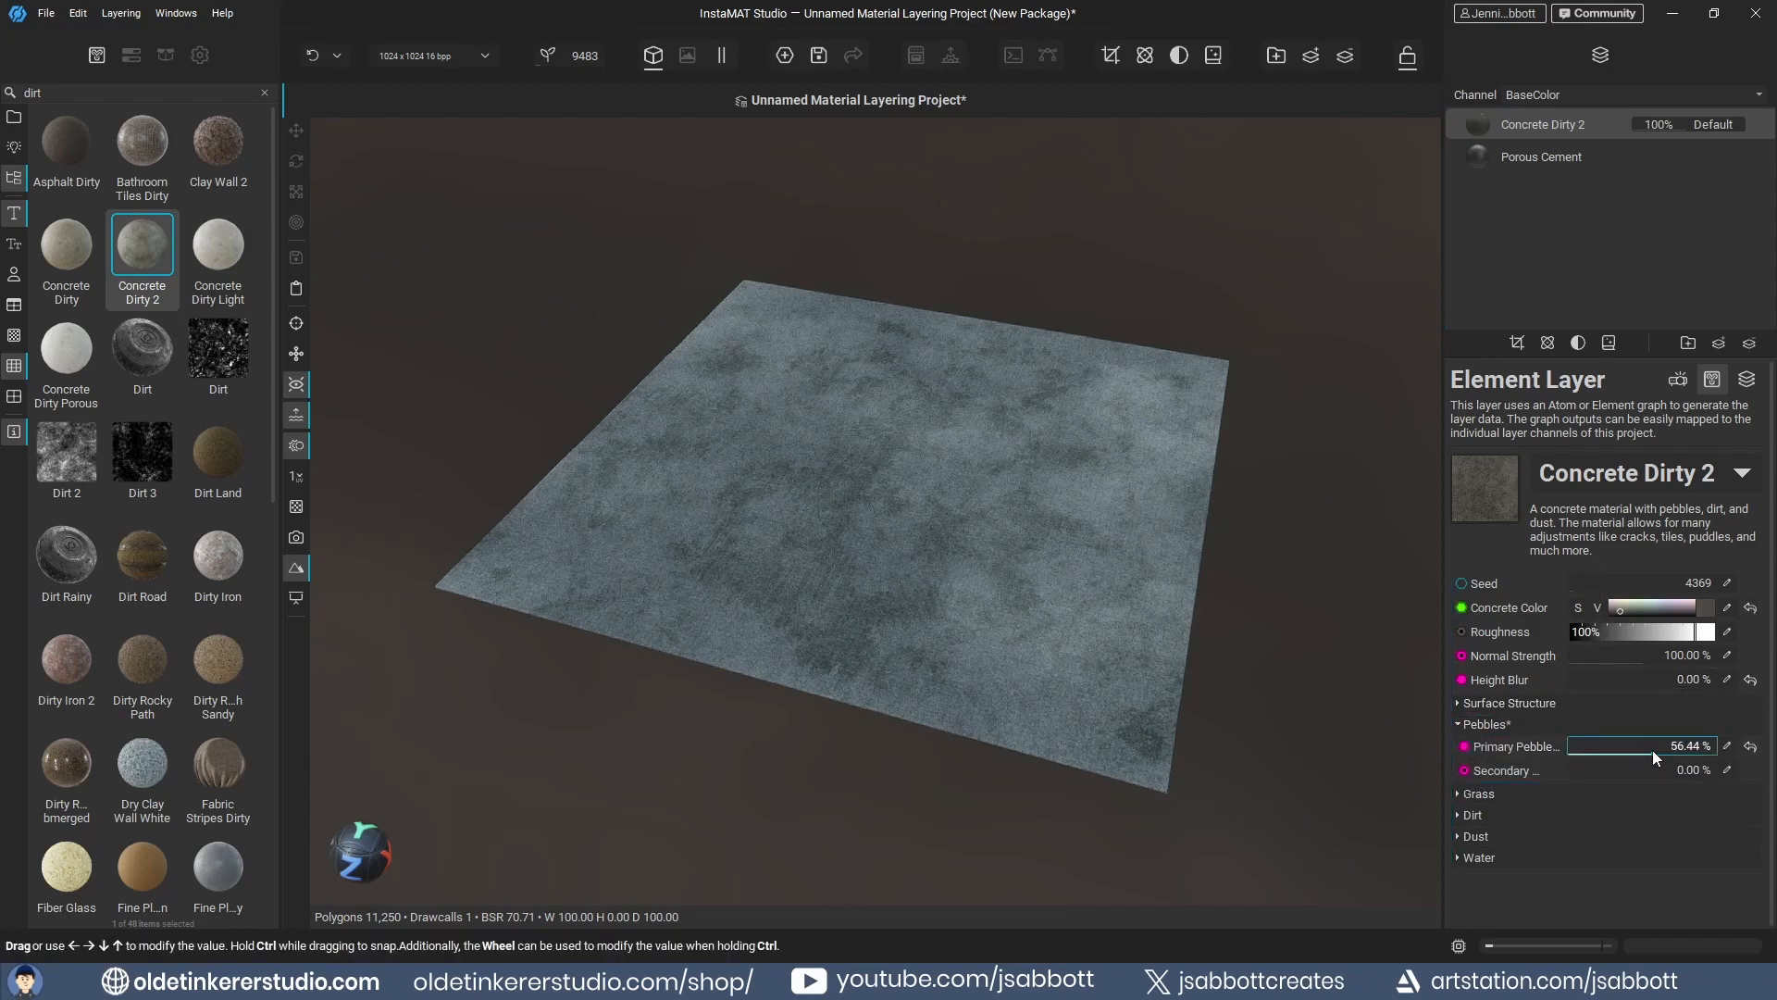
mouse_move(1653, 750)
mouse_down()
mouse_move(1620, 775)
mouse_move(1639, 772)
mouse_up()
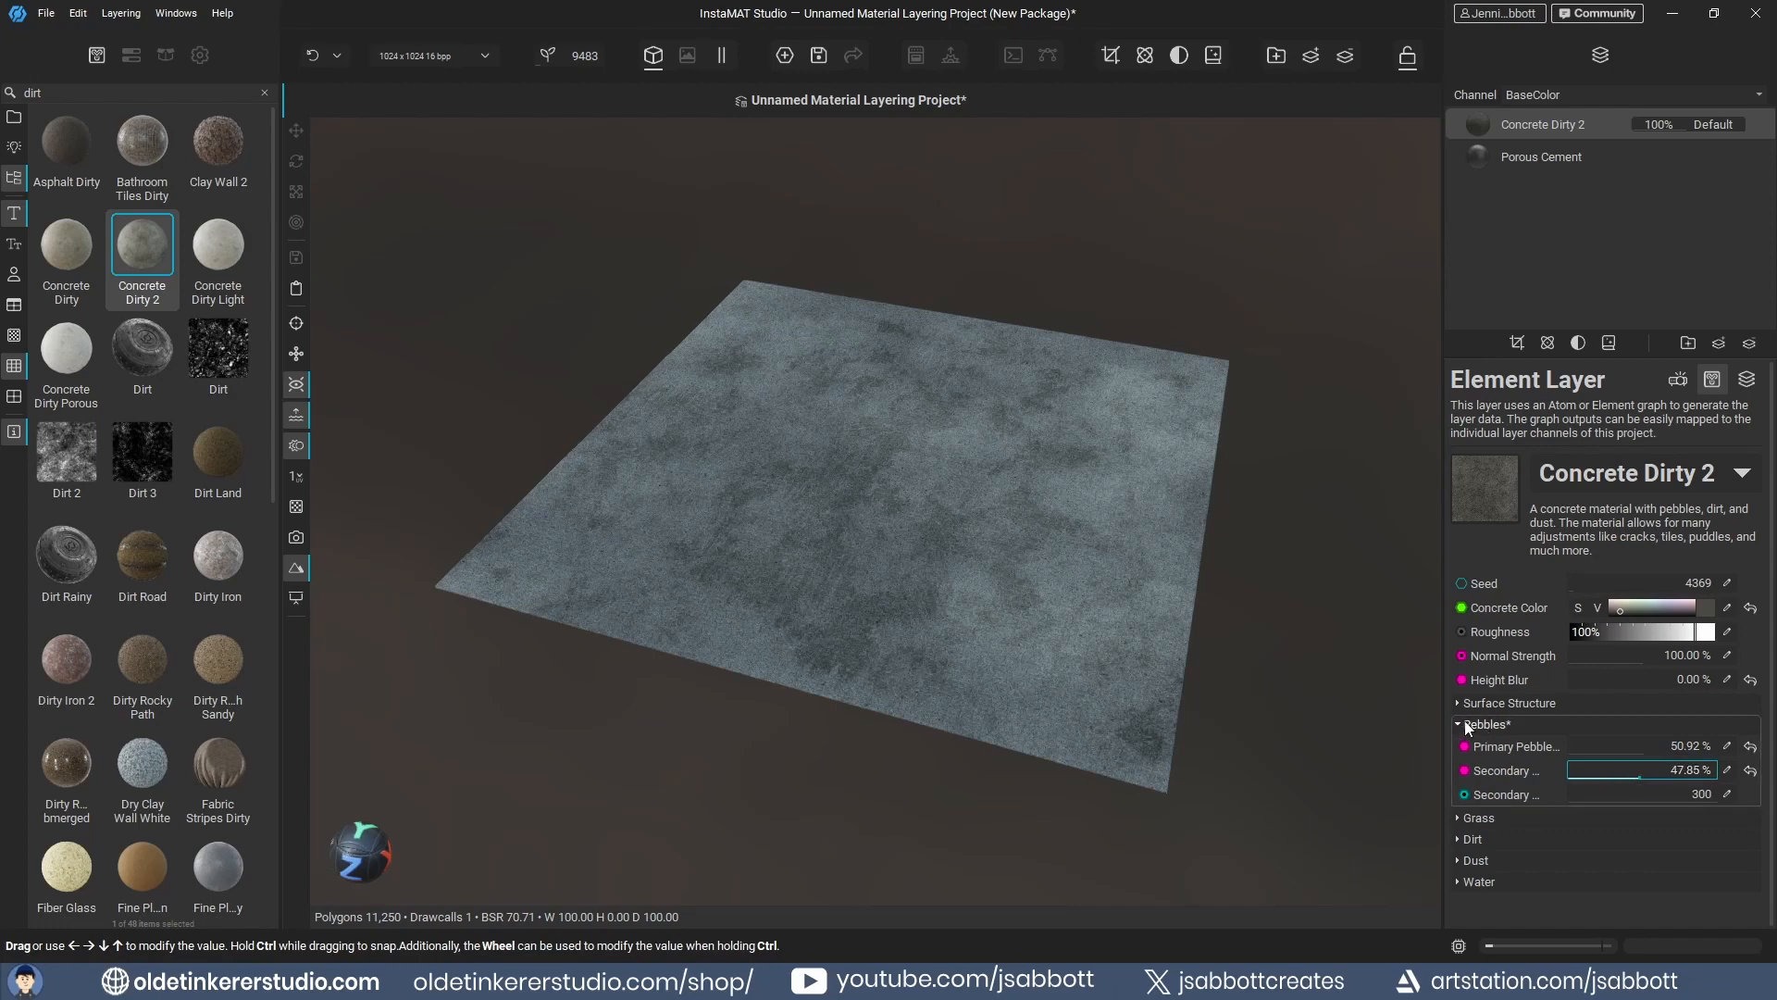
click(1460, 724)
- Raise the Water Level of the Concrete Dirty 2 layer to about 38%
click(1472, 809)
drag(1594, 832, 1643, 842)
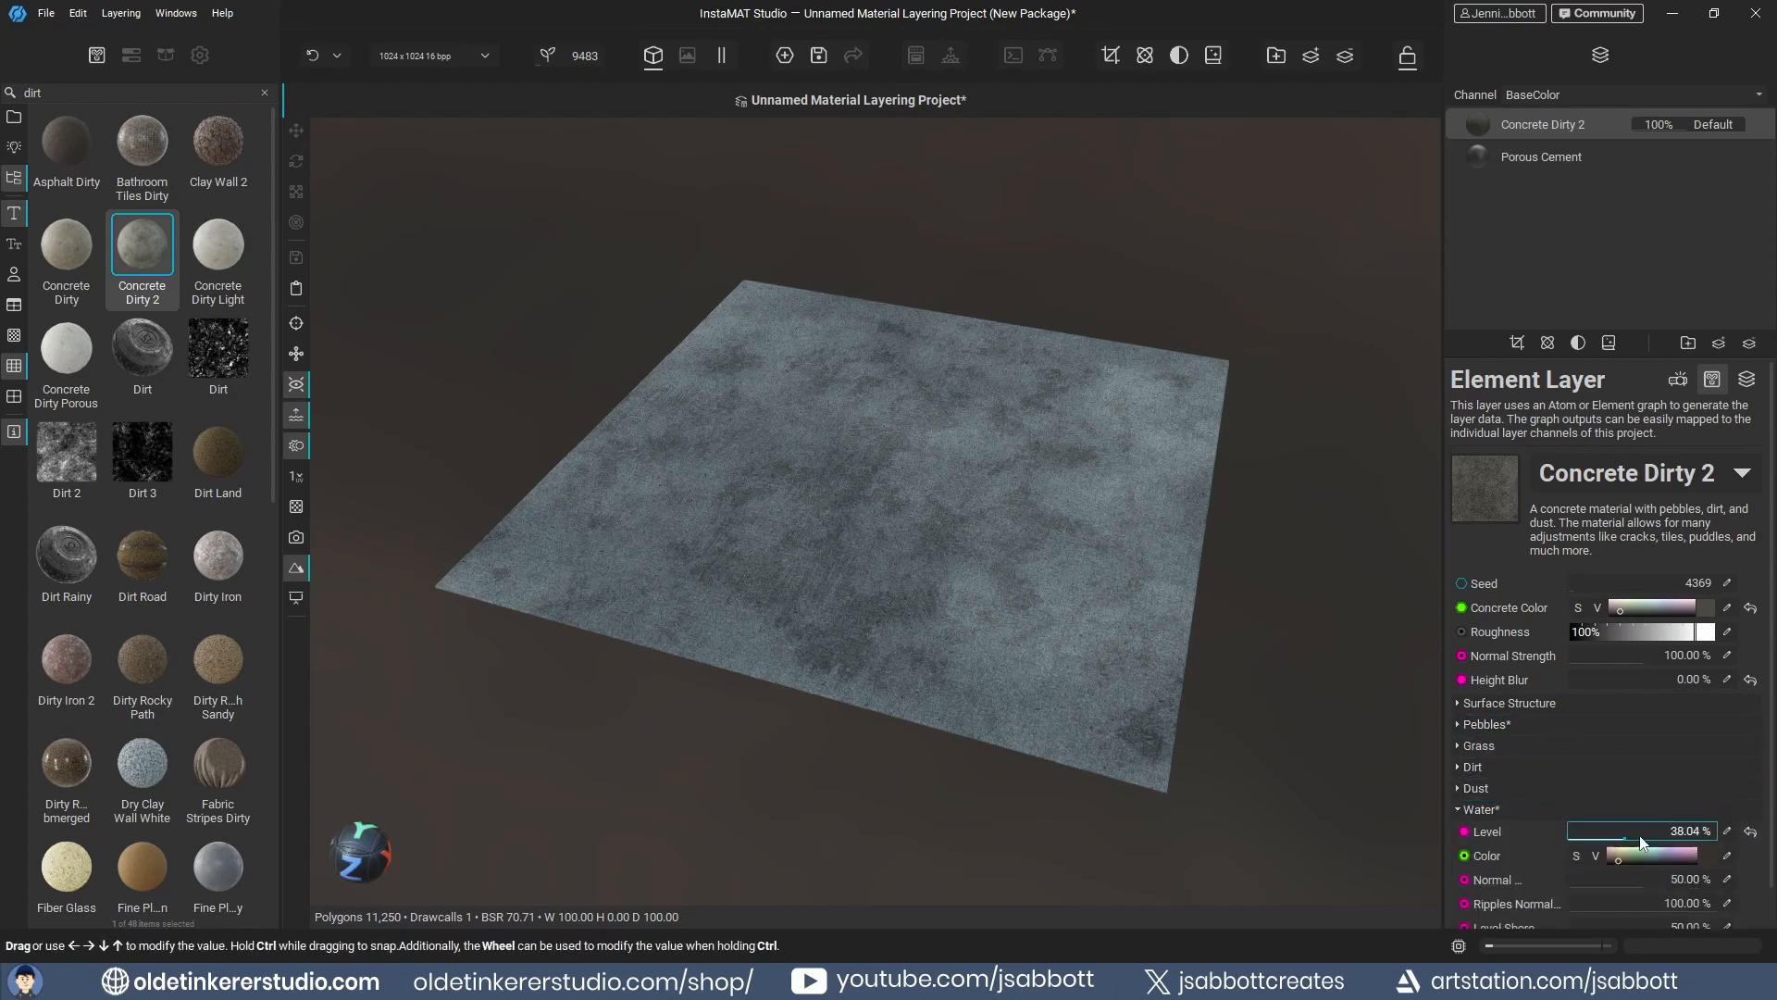
click(1472, 810)
click(1475, 789)
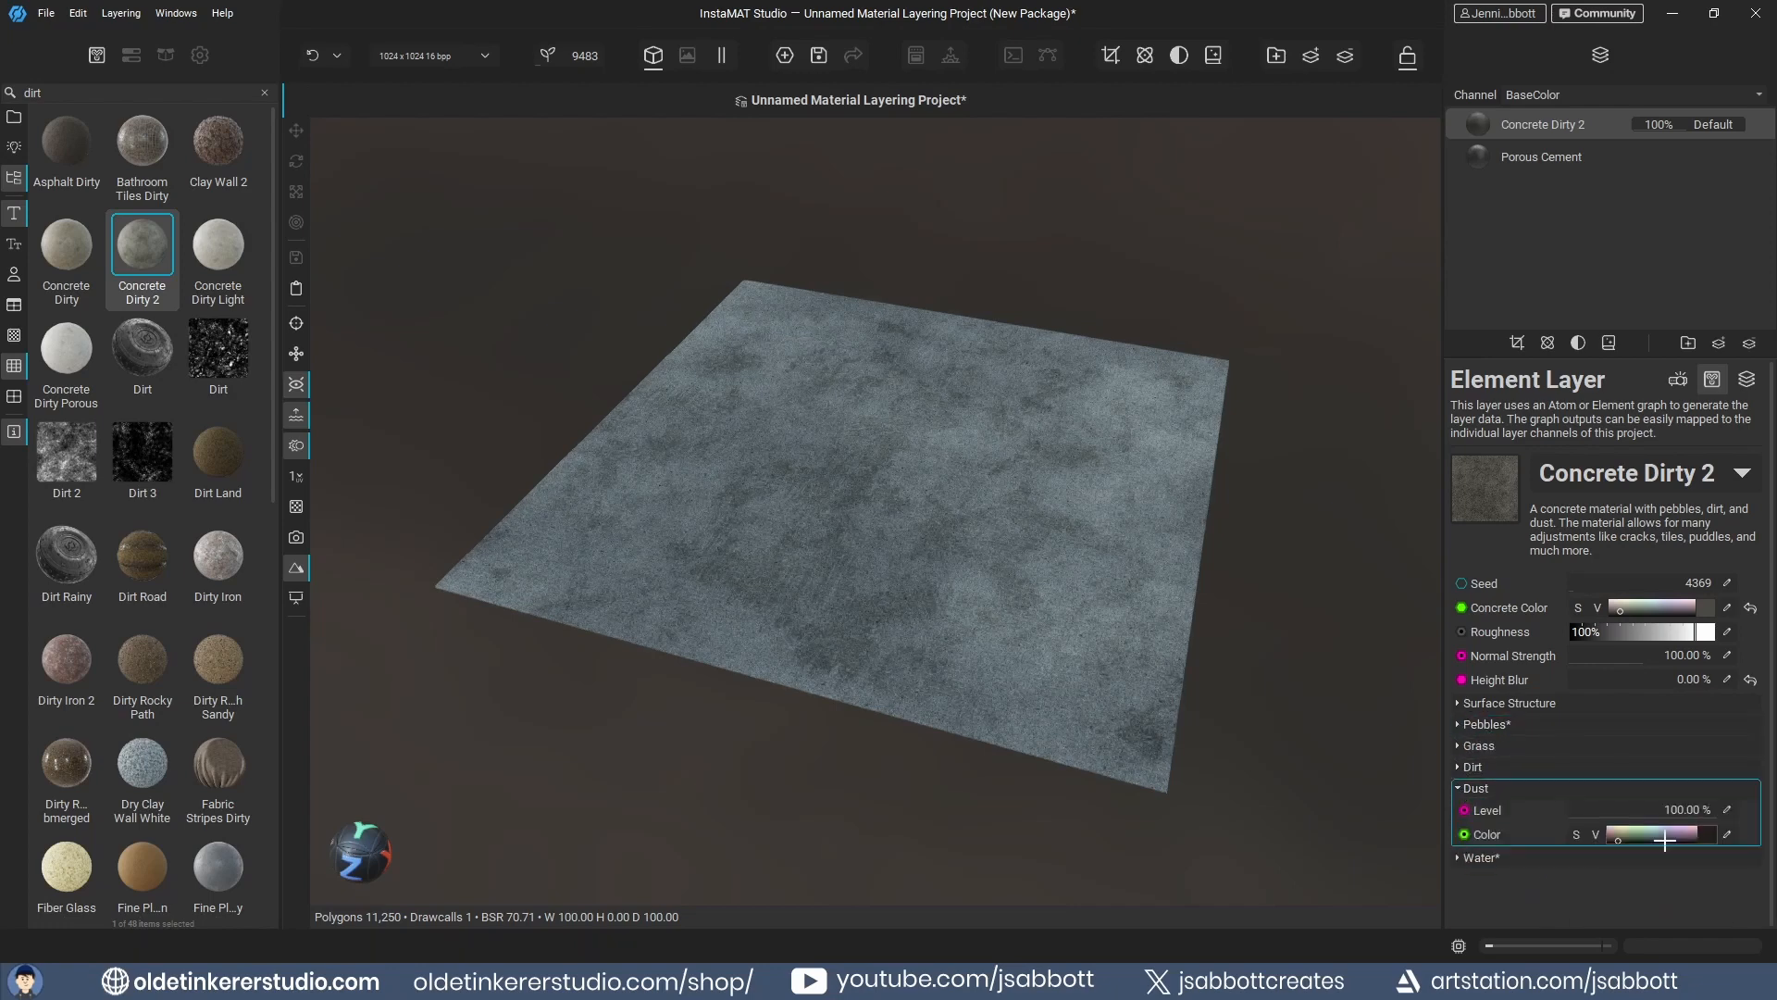
click(1475, 789)
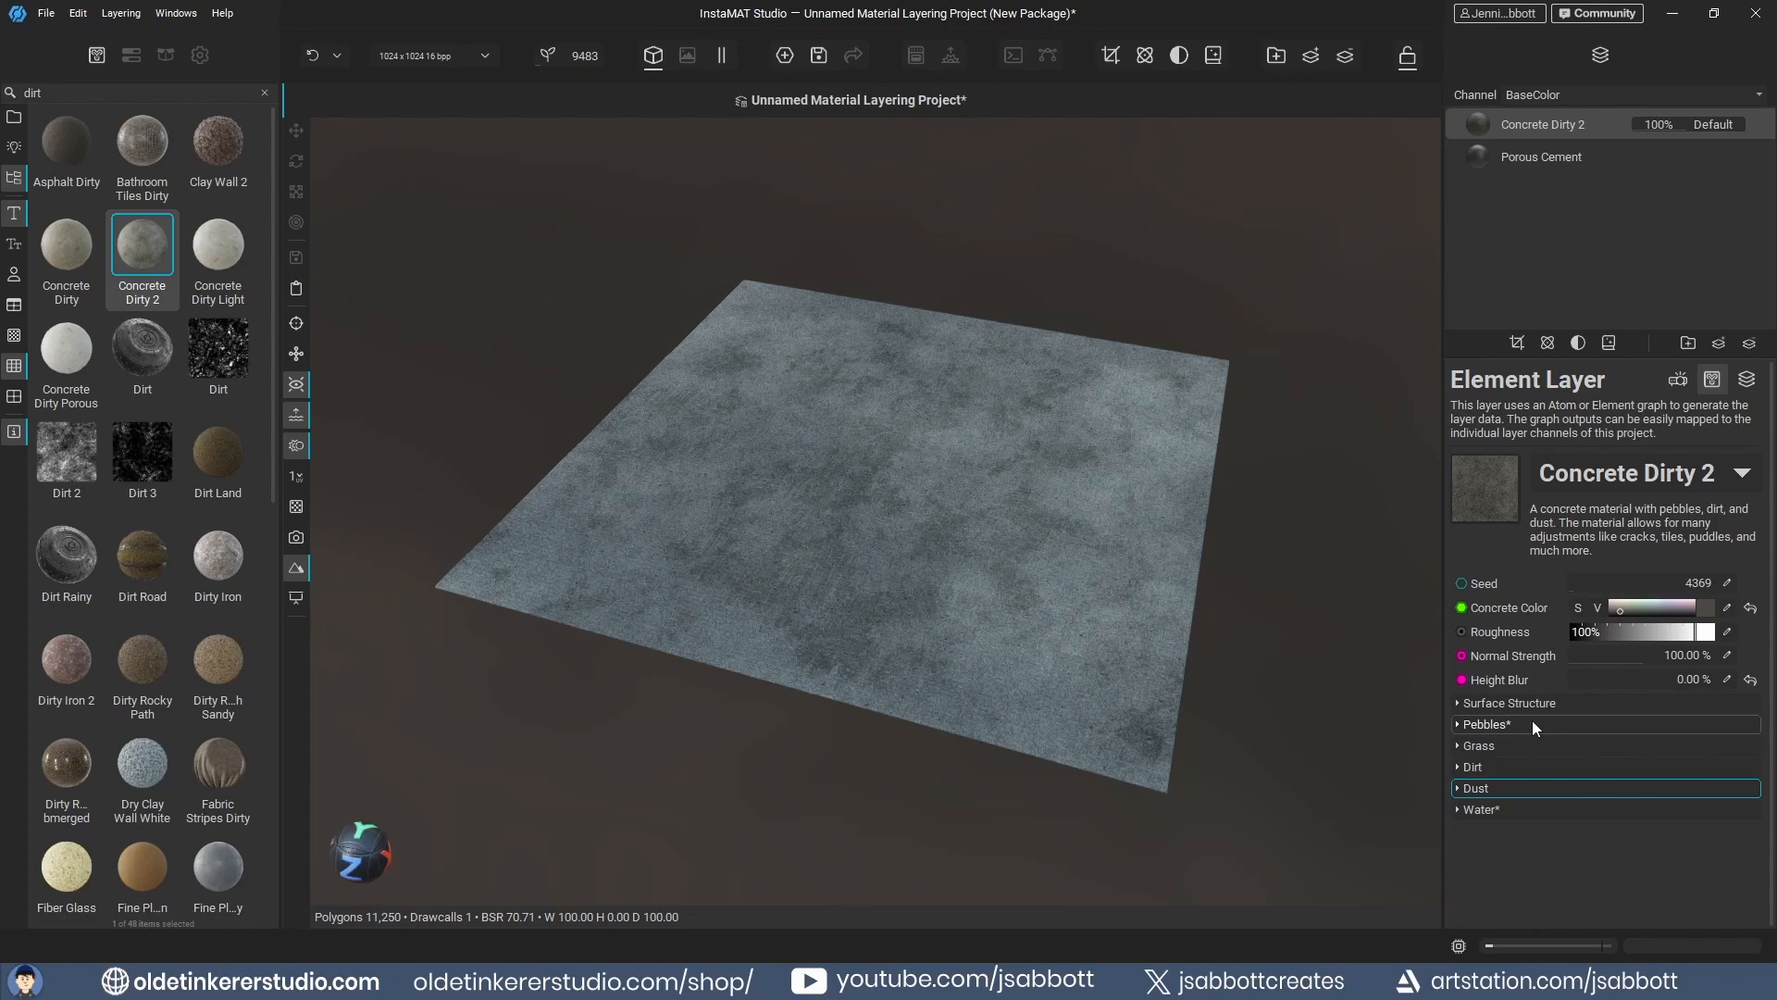
- Set Concrete Dirty 2's height blending to an offset of -0.45, a softness of 0.19 and a contrast of -0.02
click(1744, 382)
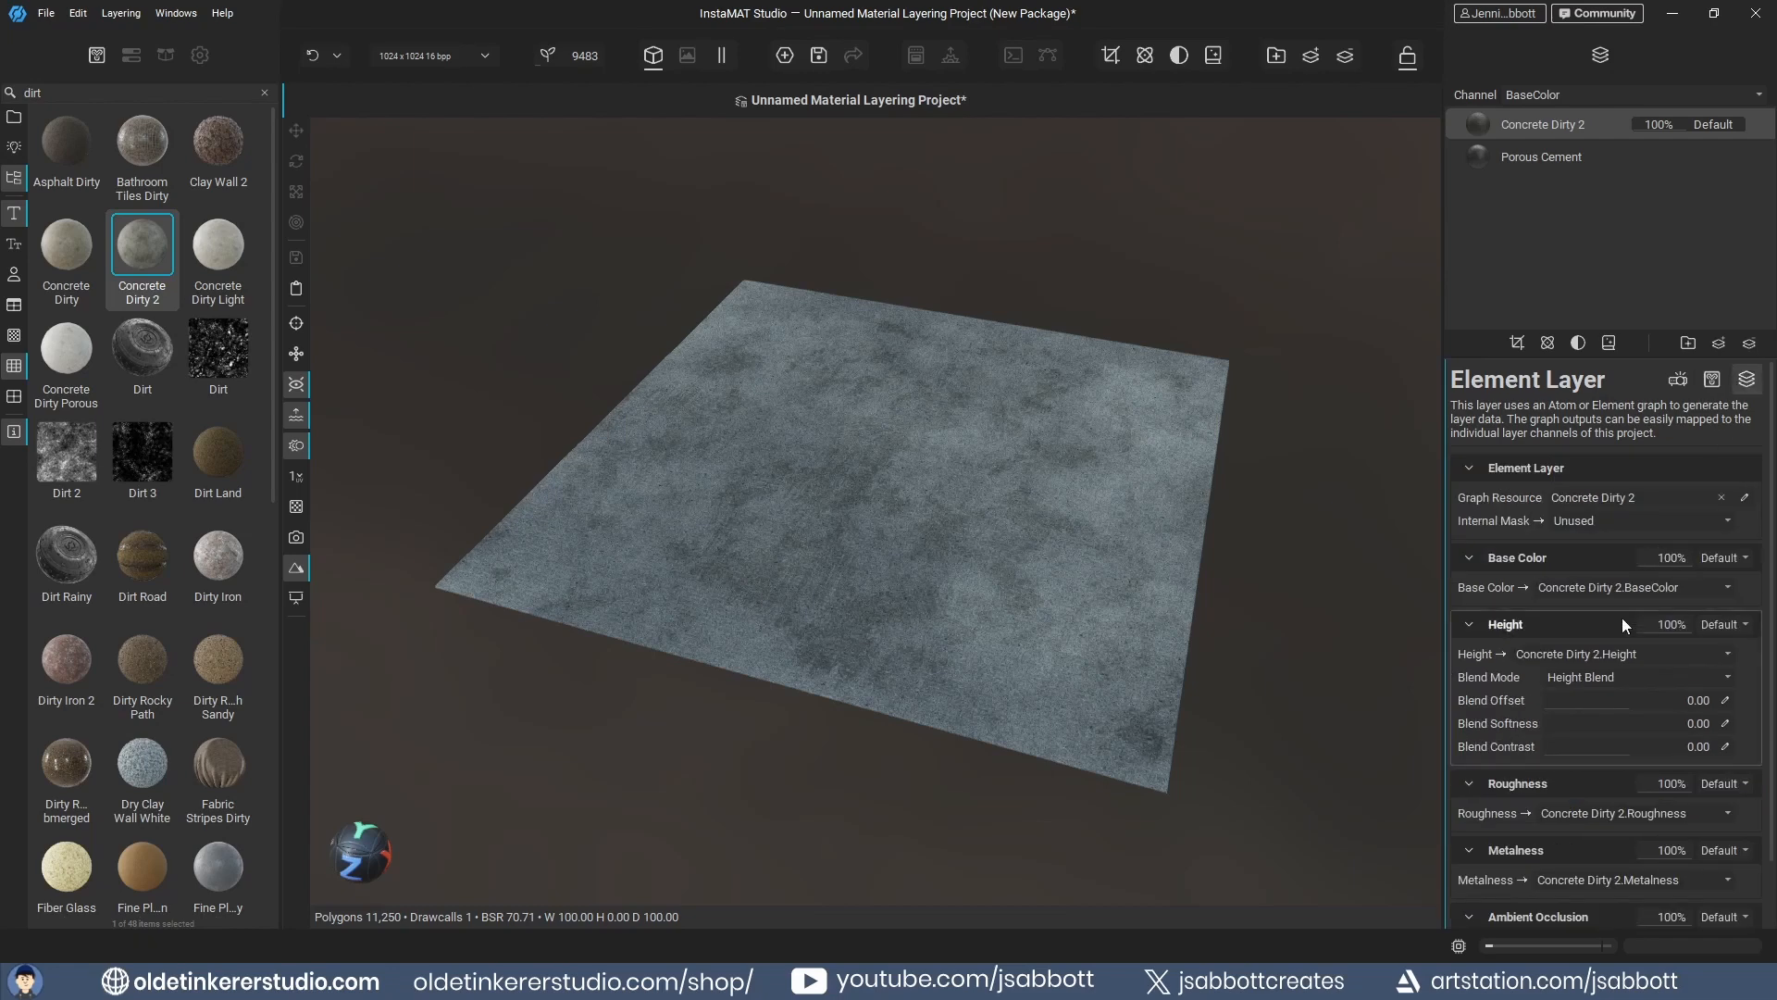
click(1627, 704)
drag(1627, 704, 1590, 708)
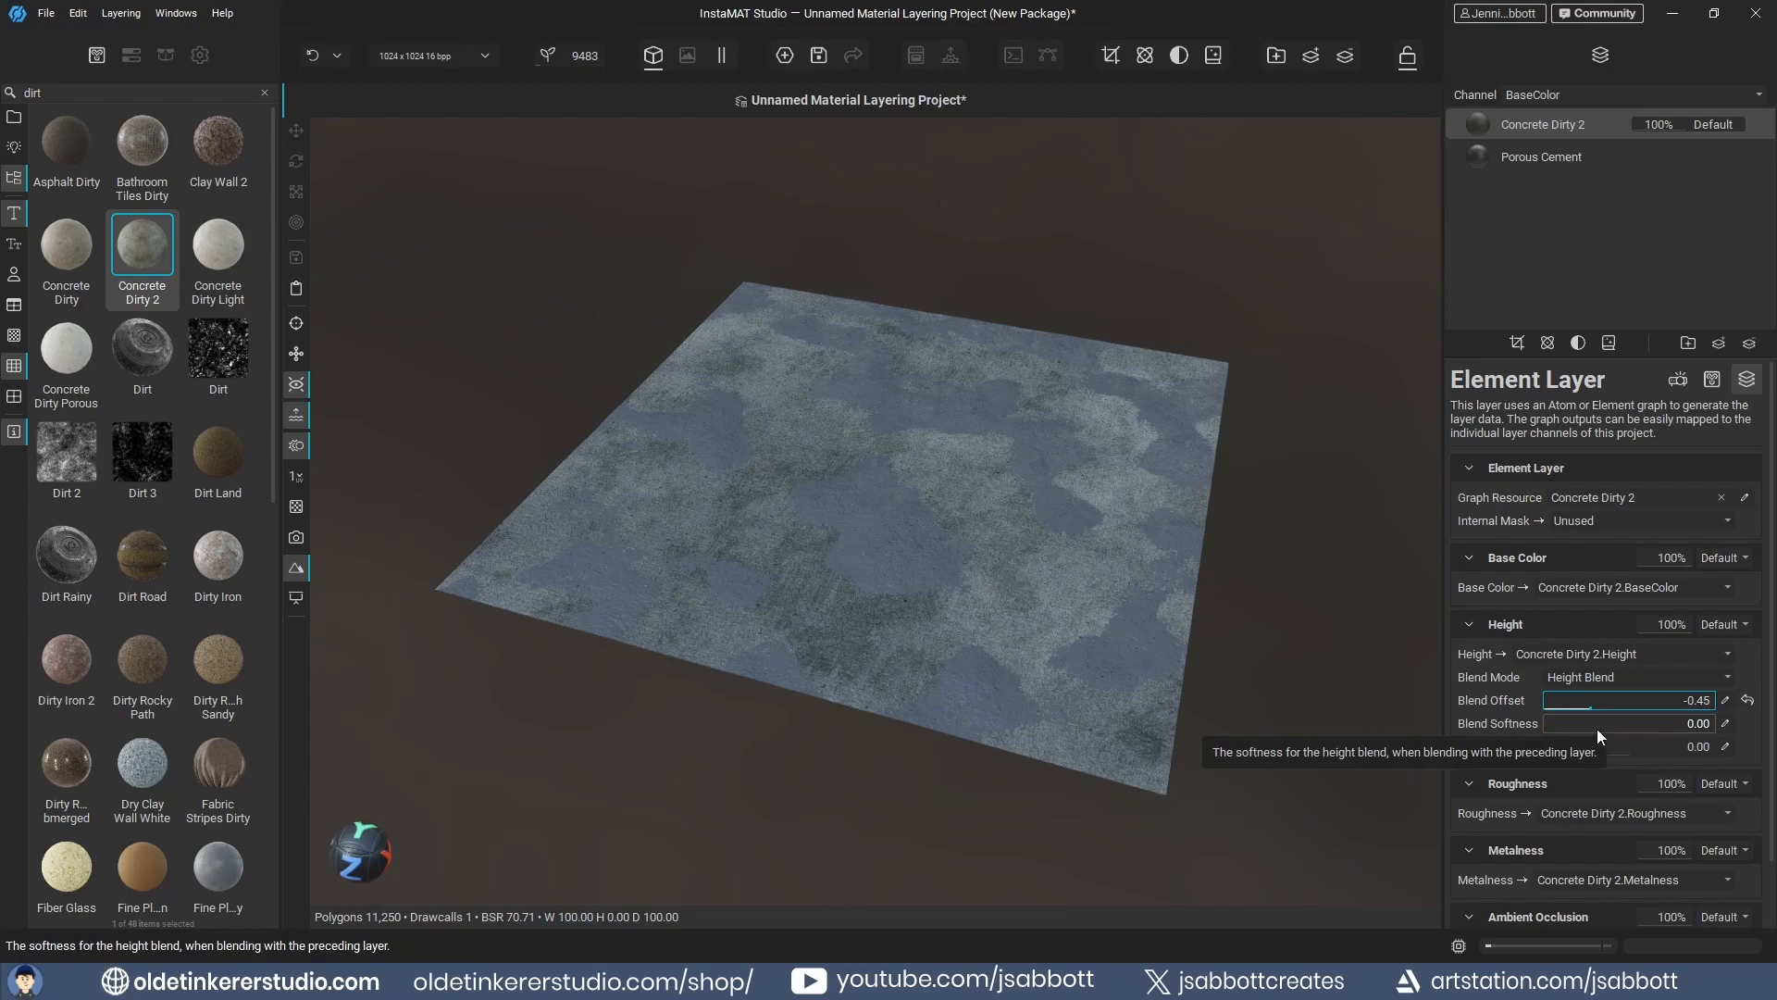
click(1588, 733)
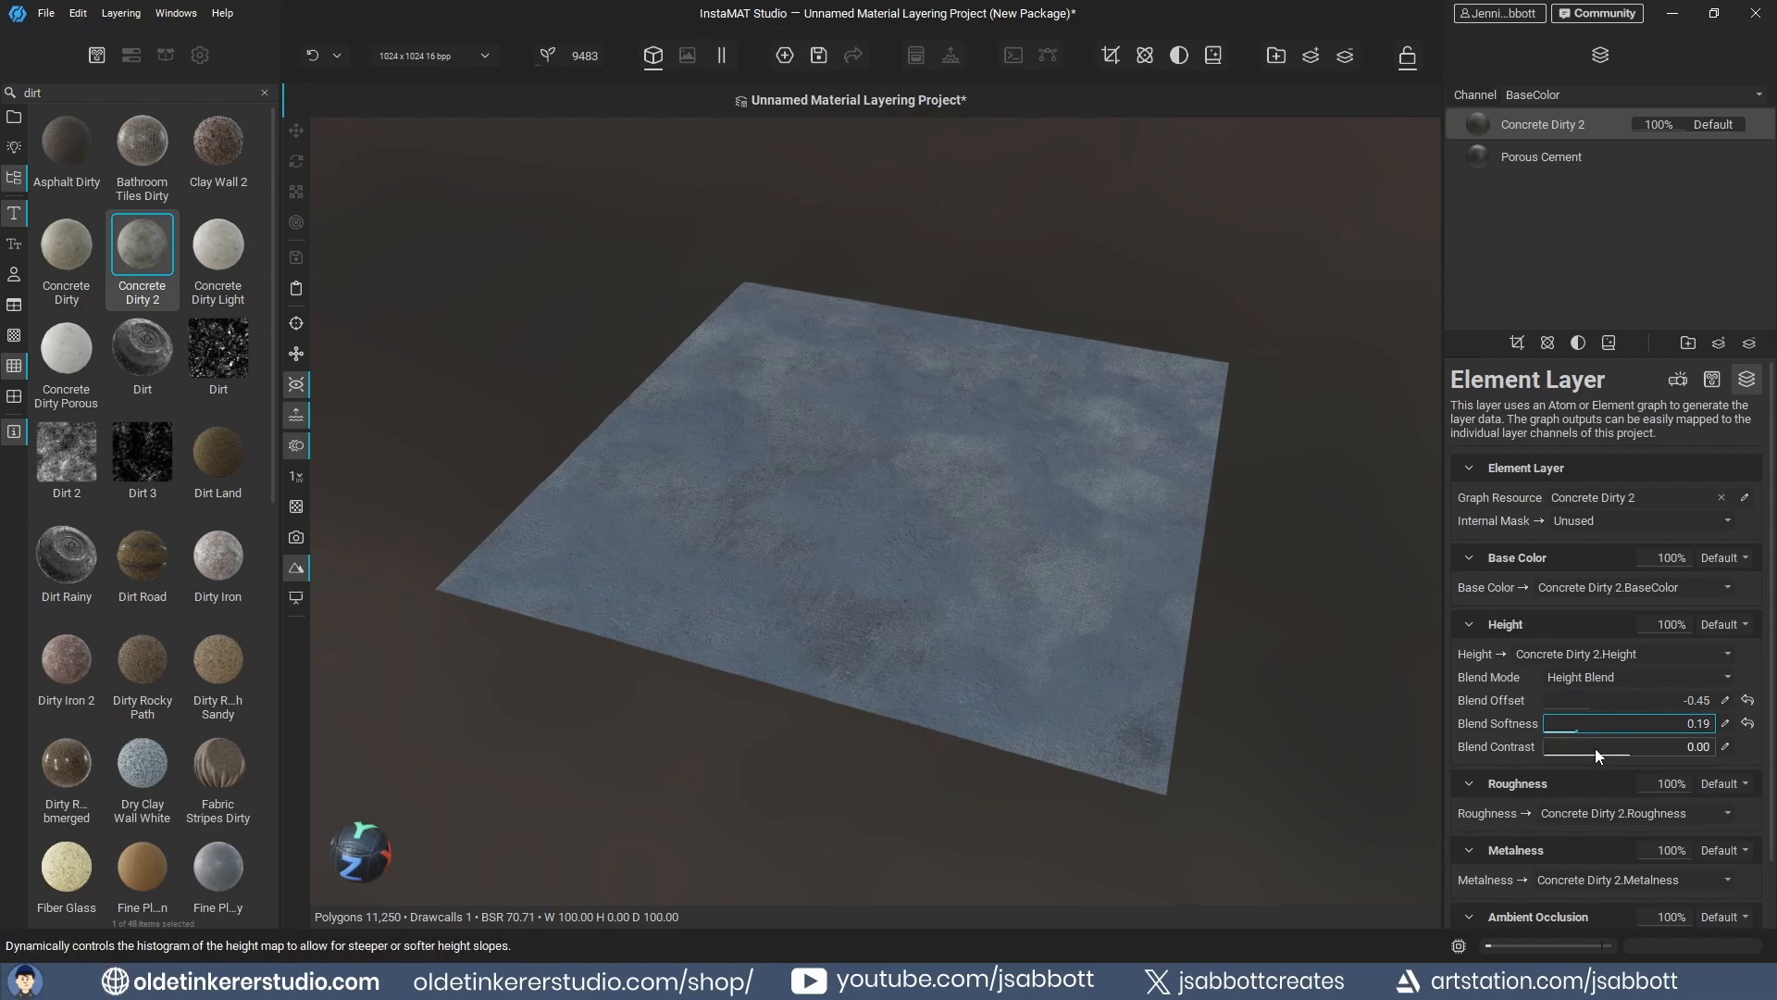
drag(1630, 753, 1624, 754)
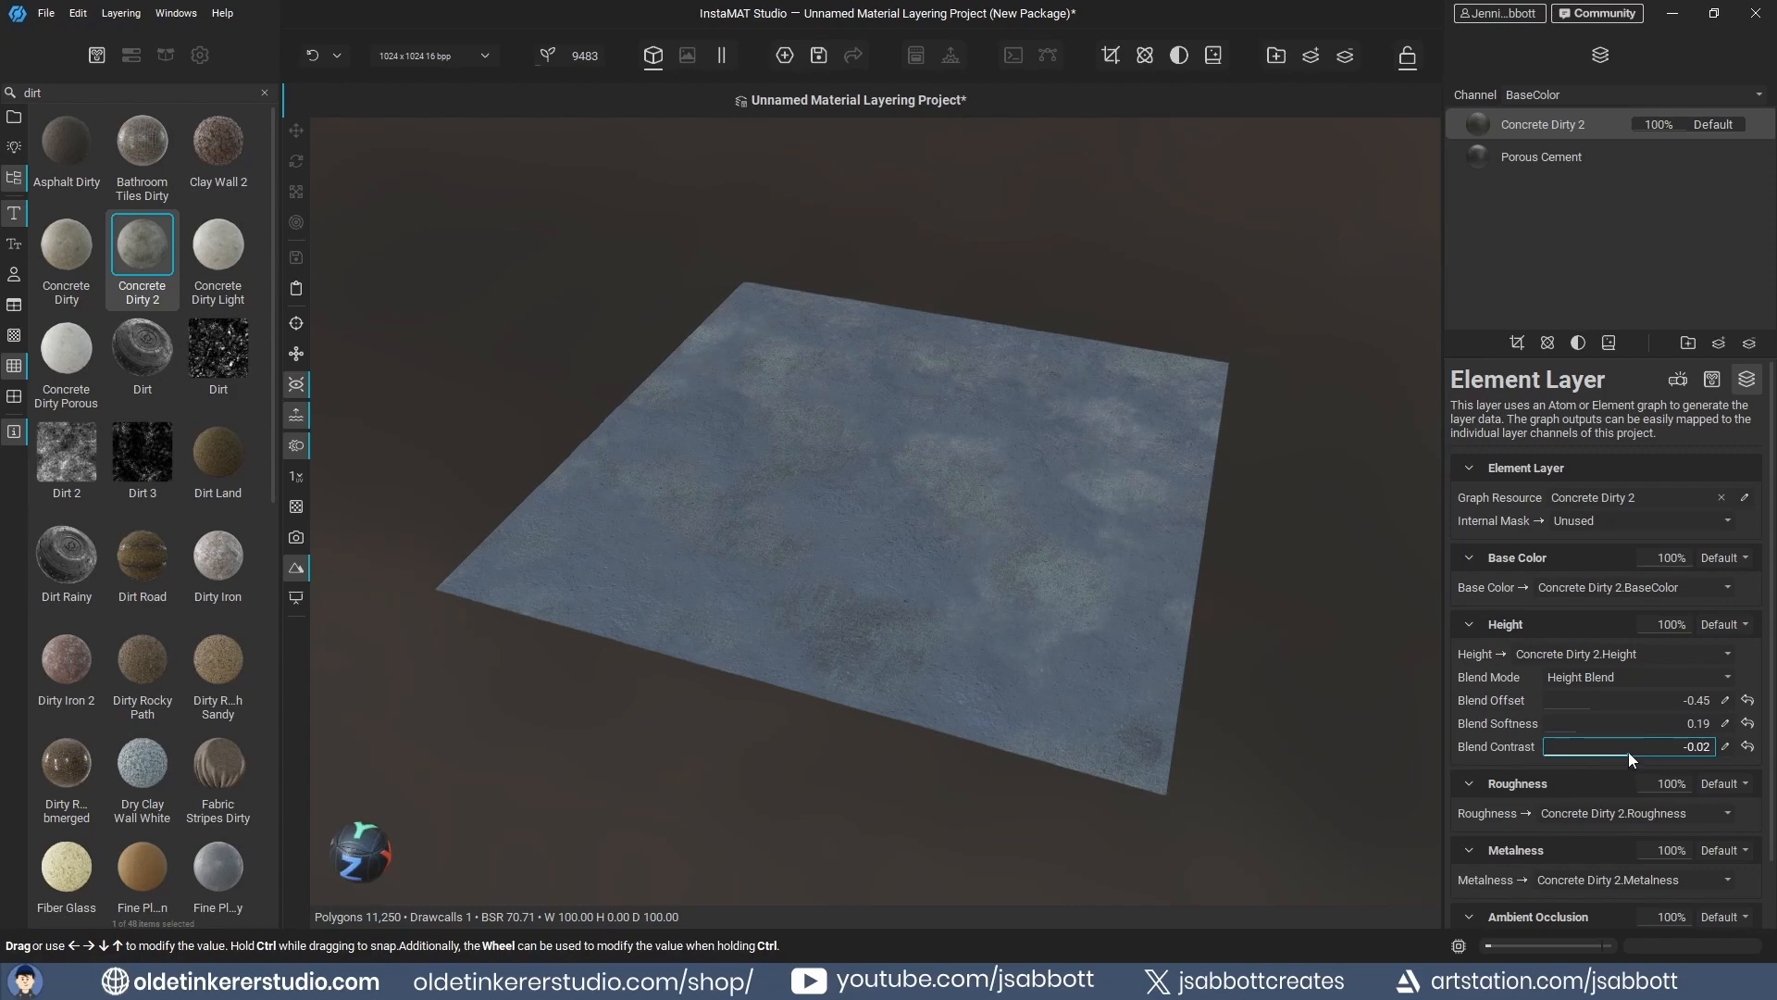
- Add a Color Match adjustment to the Concrete Dirty 2 layer with Previous Layer Base Color as its target mode
click(1578, 344)
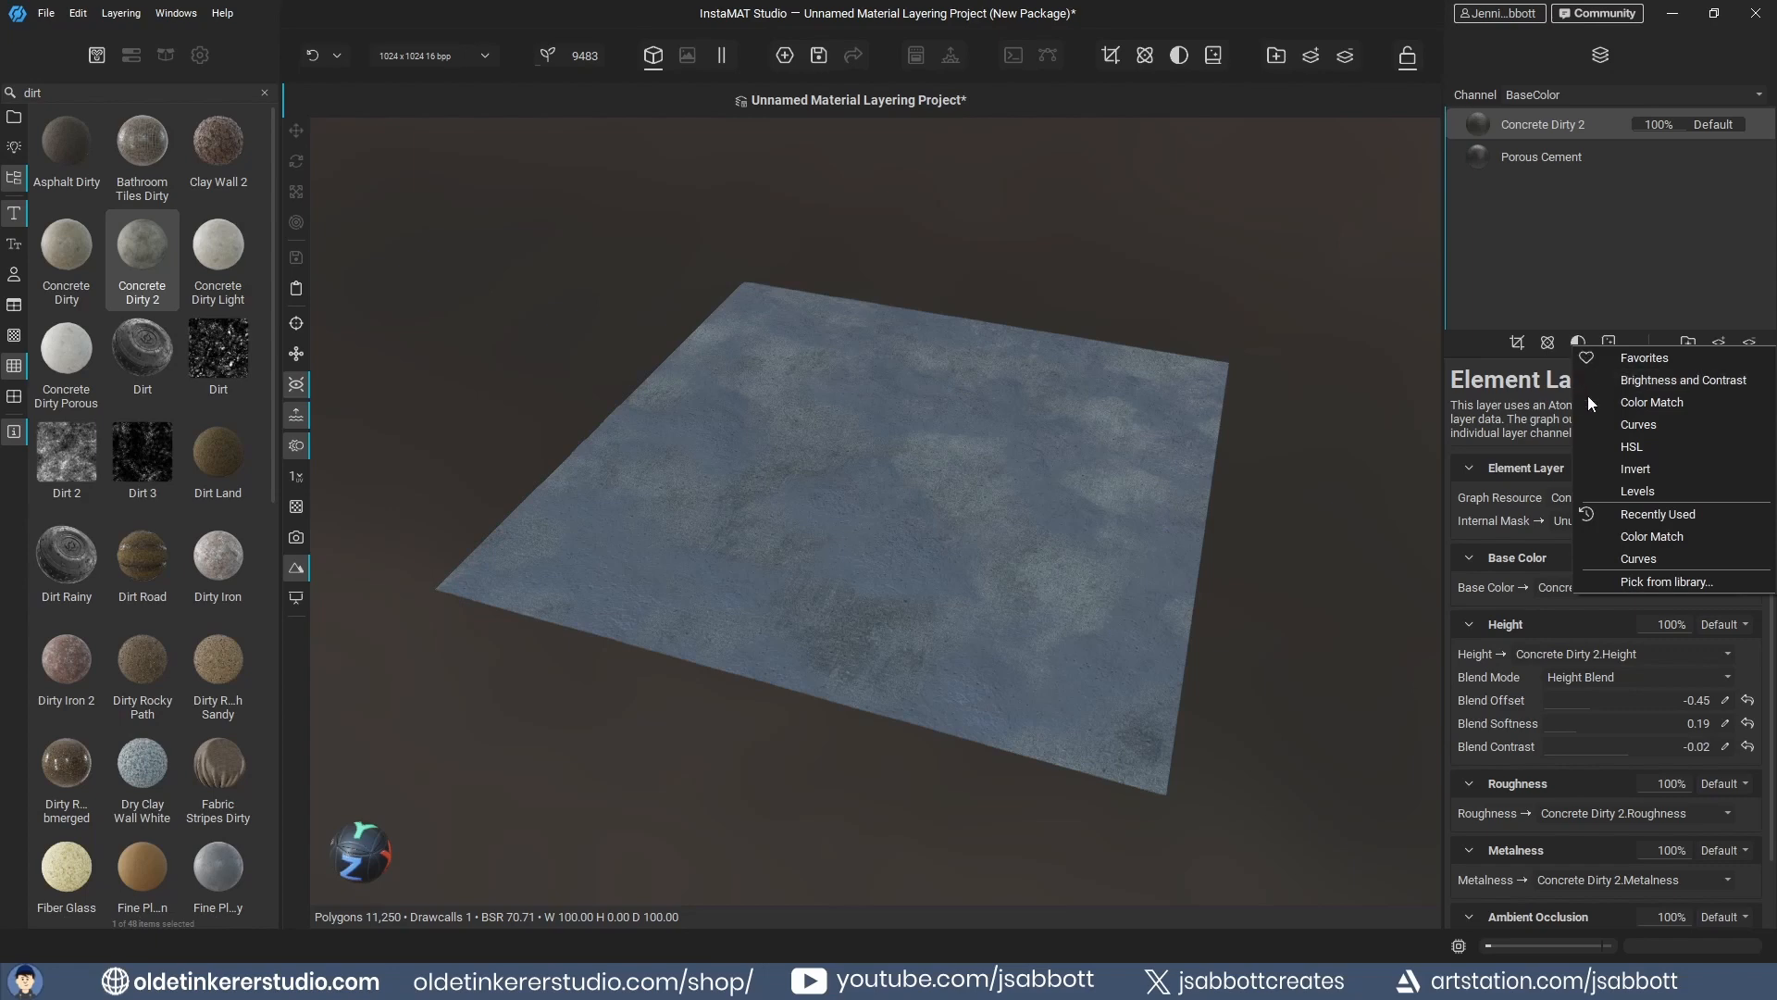
click(1663, 405)
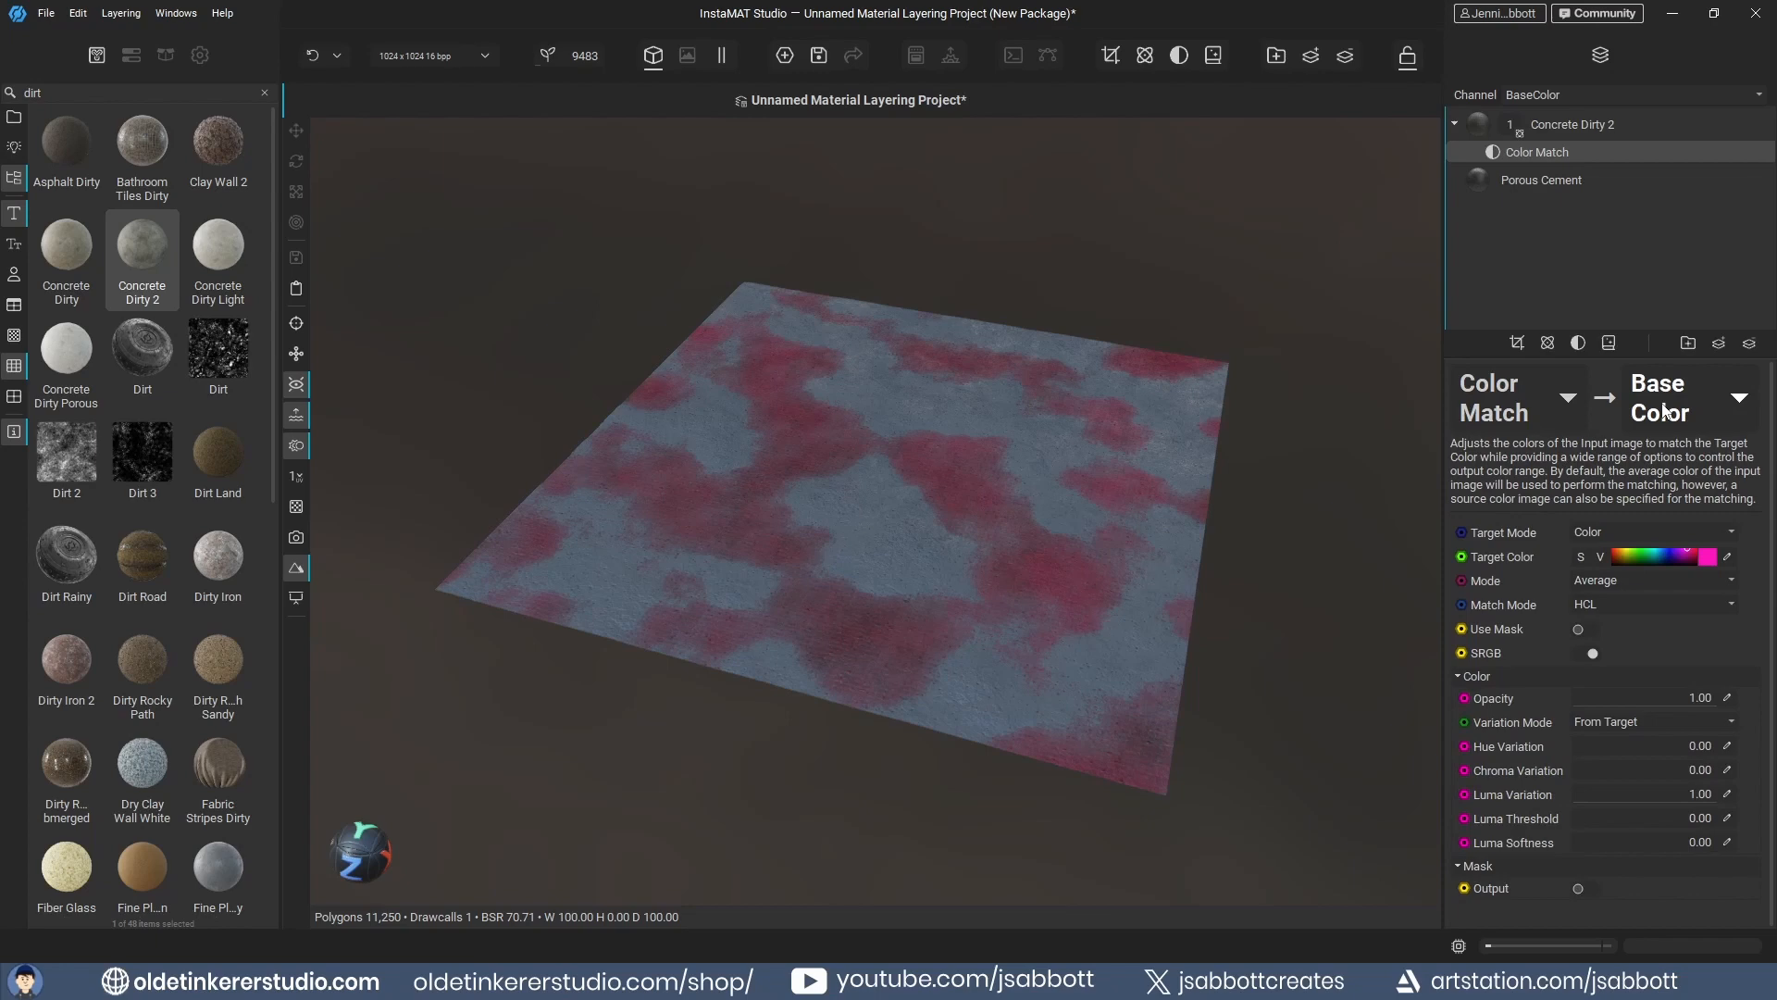
click(1604, 535)
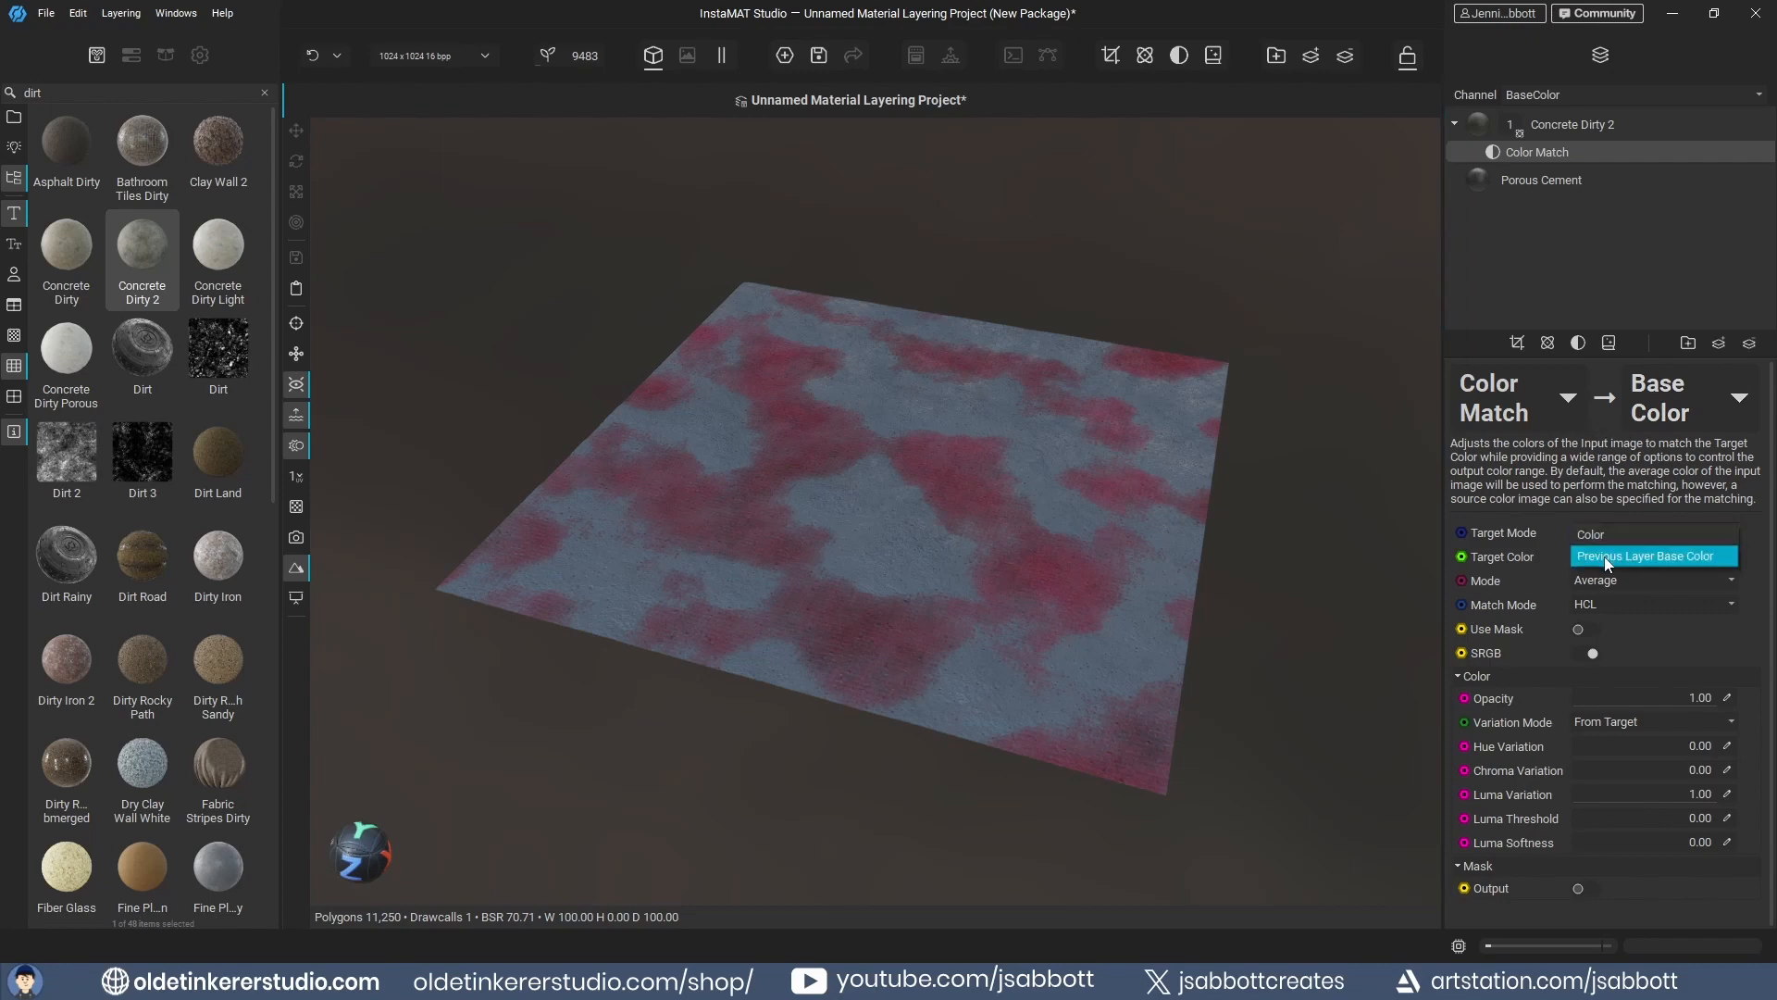
click(1608, 557)
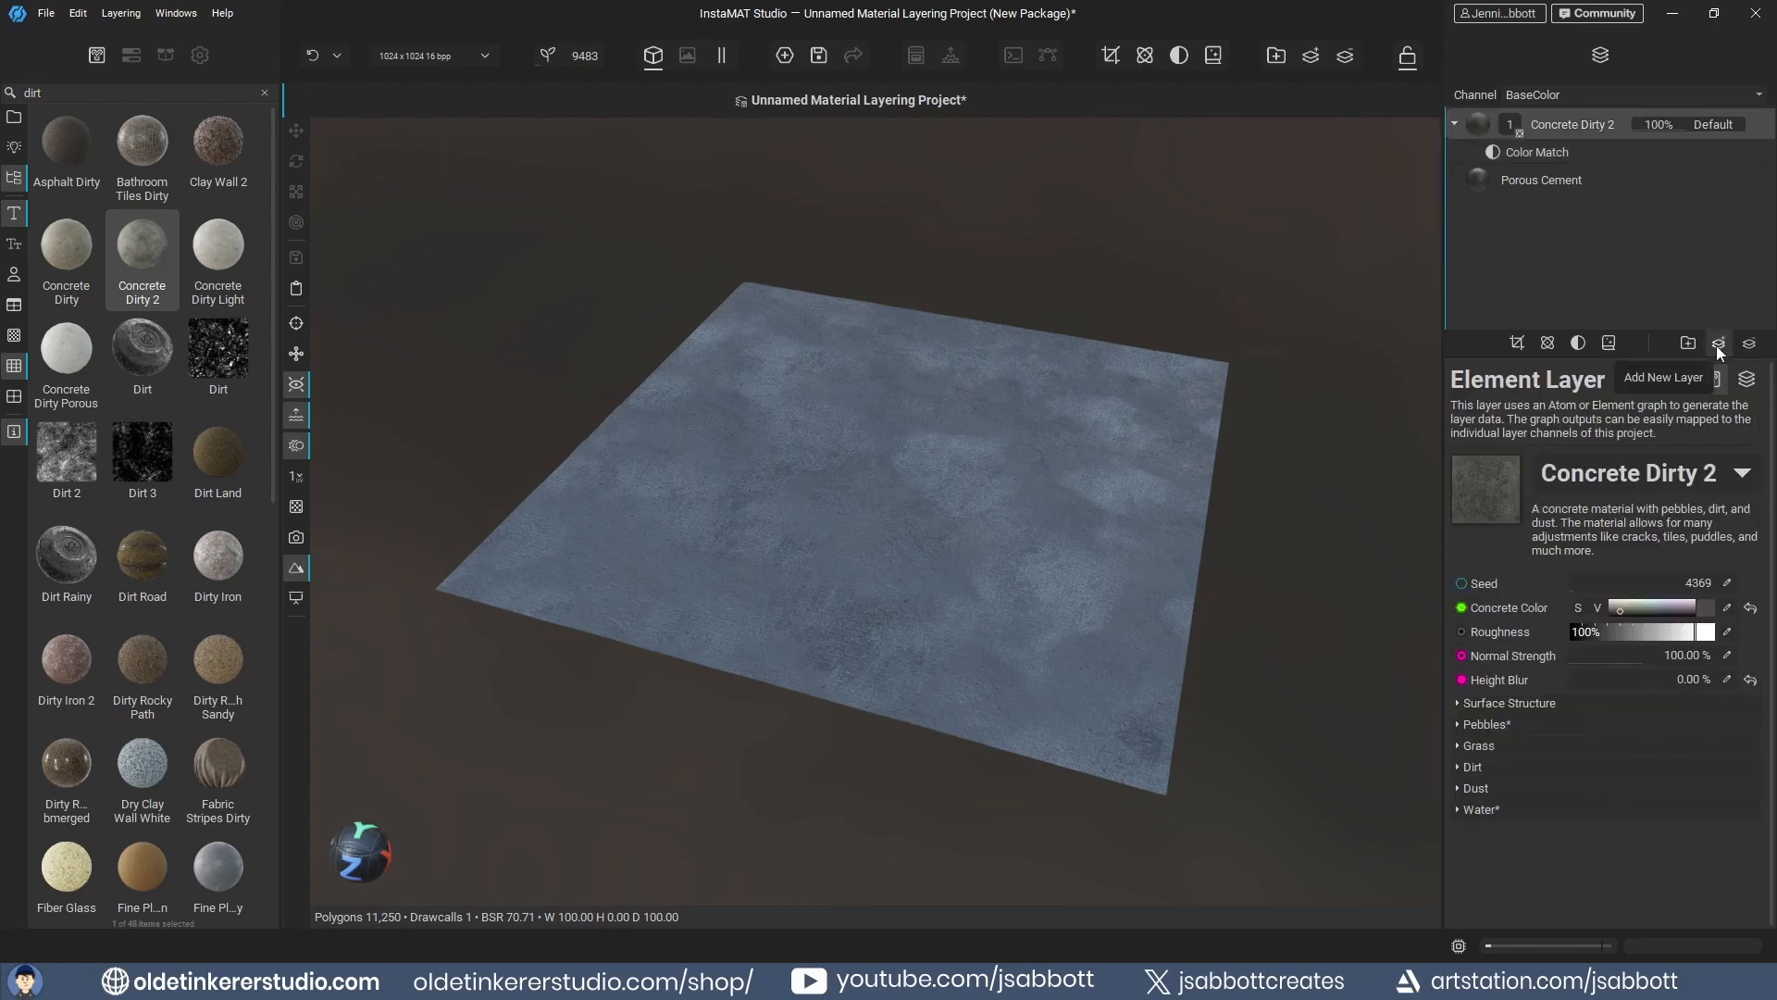
- Add a multi-channel layer above Concrete Dirty 2 and set its height blend mode to Default
click(1718, 345)
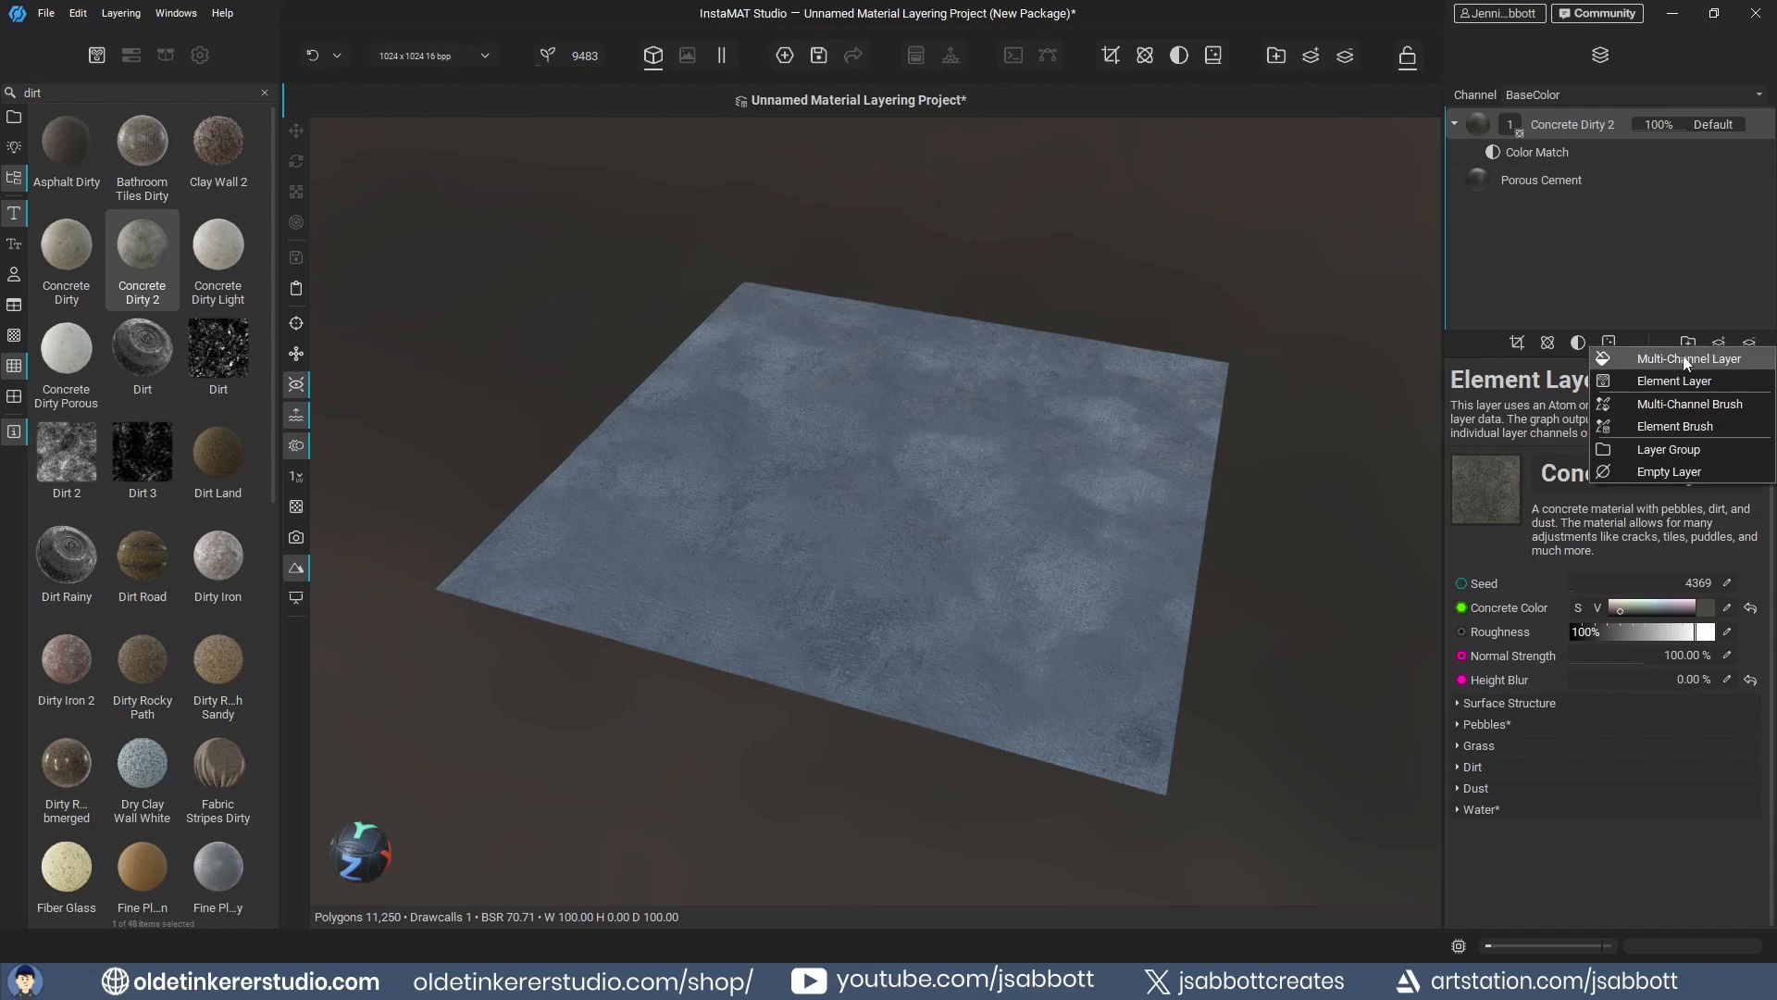
click(1685, 360)
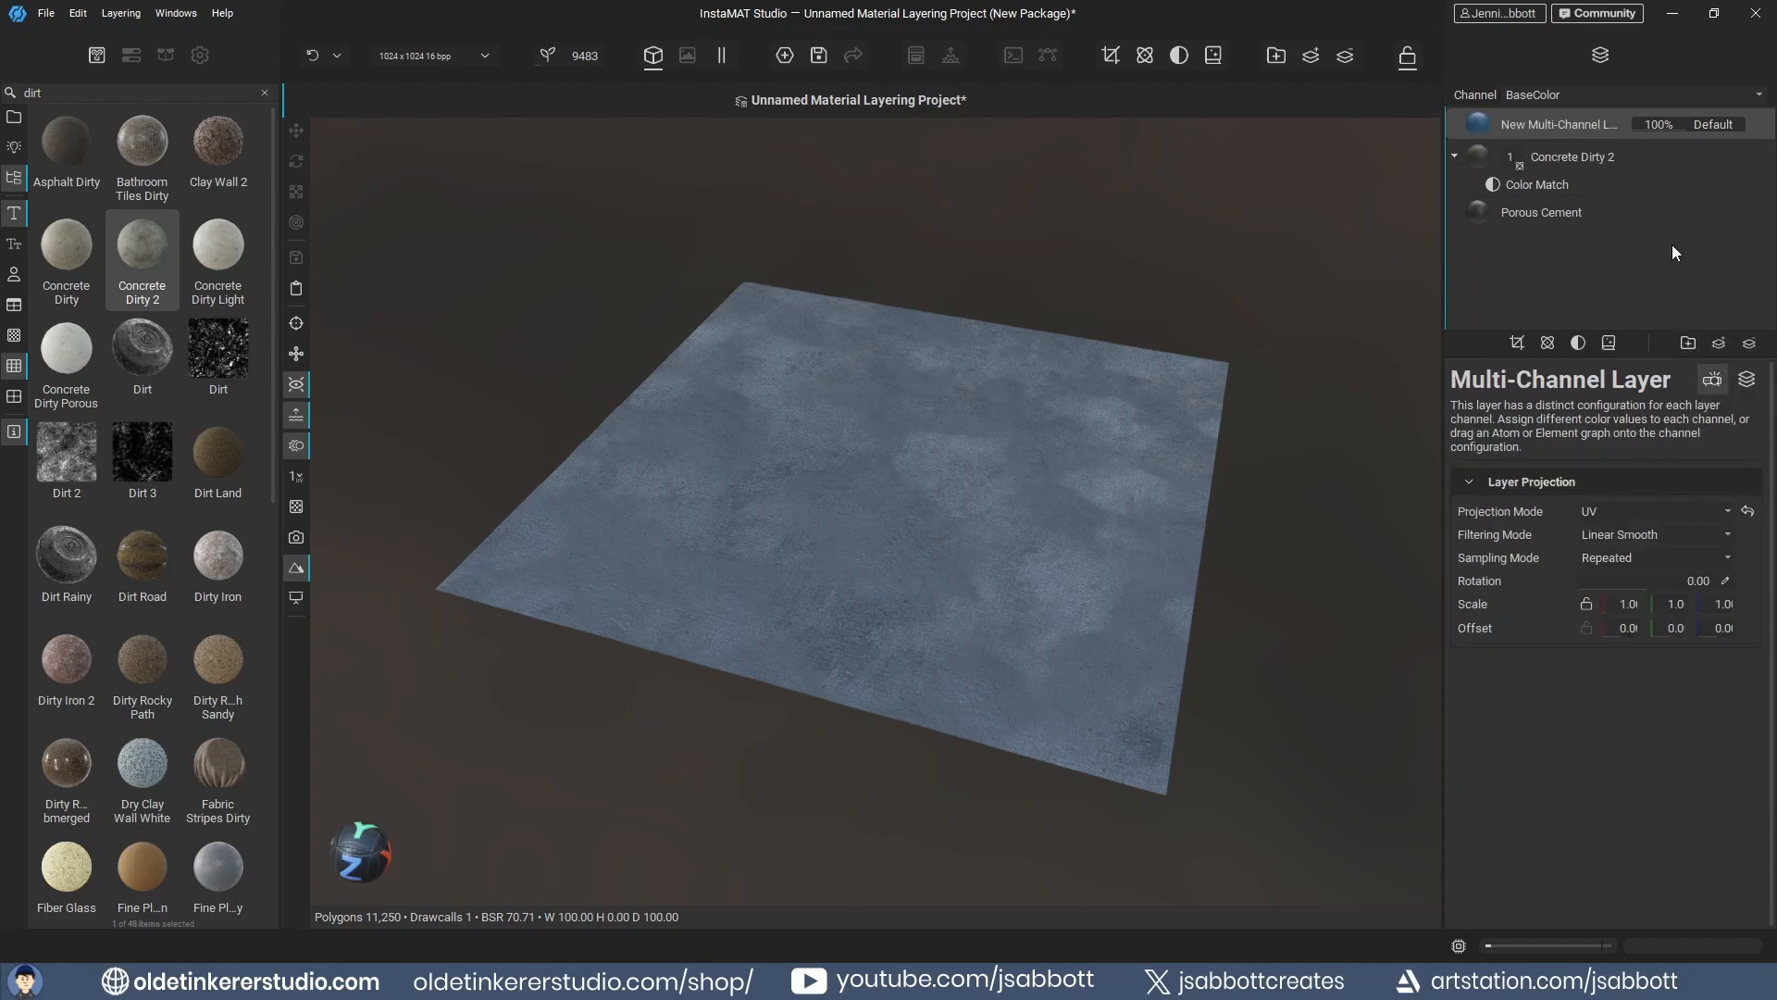
click(1747, 380)
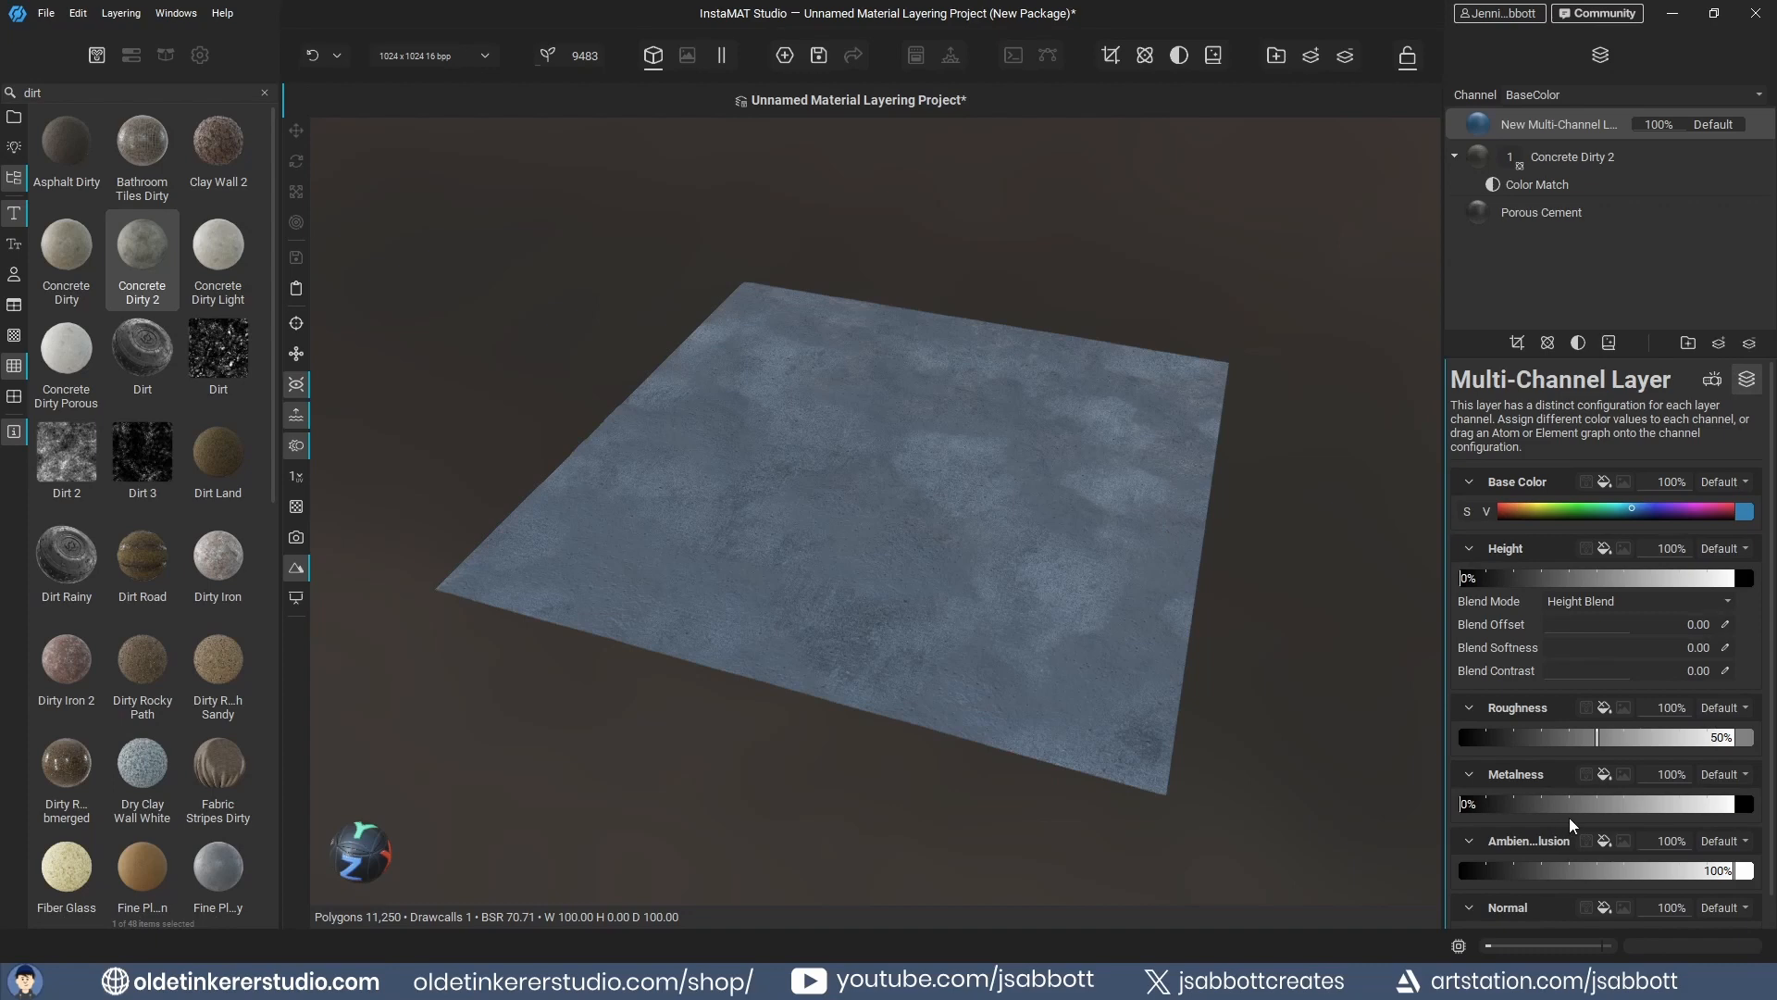
click(1602, 602)
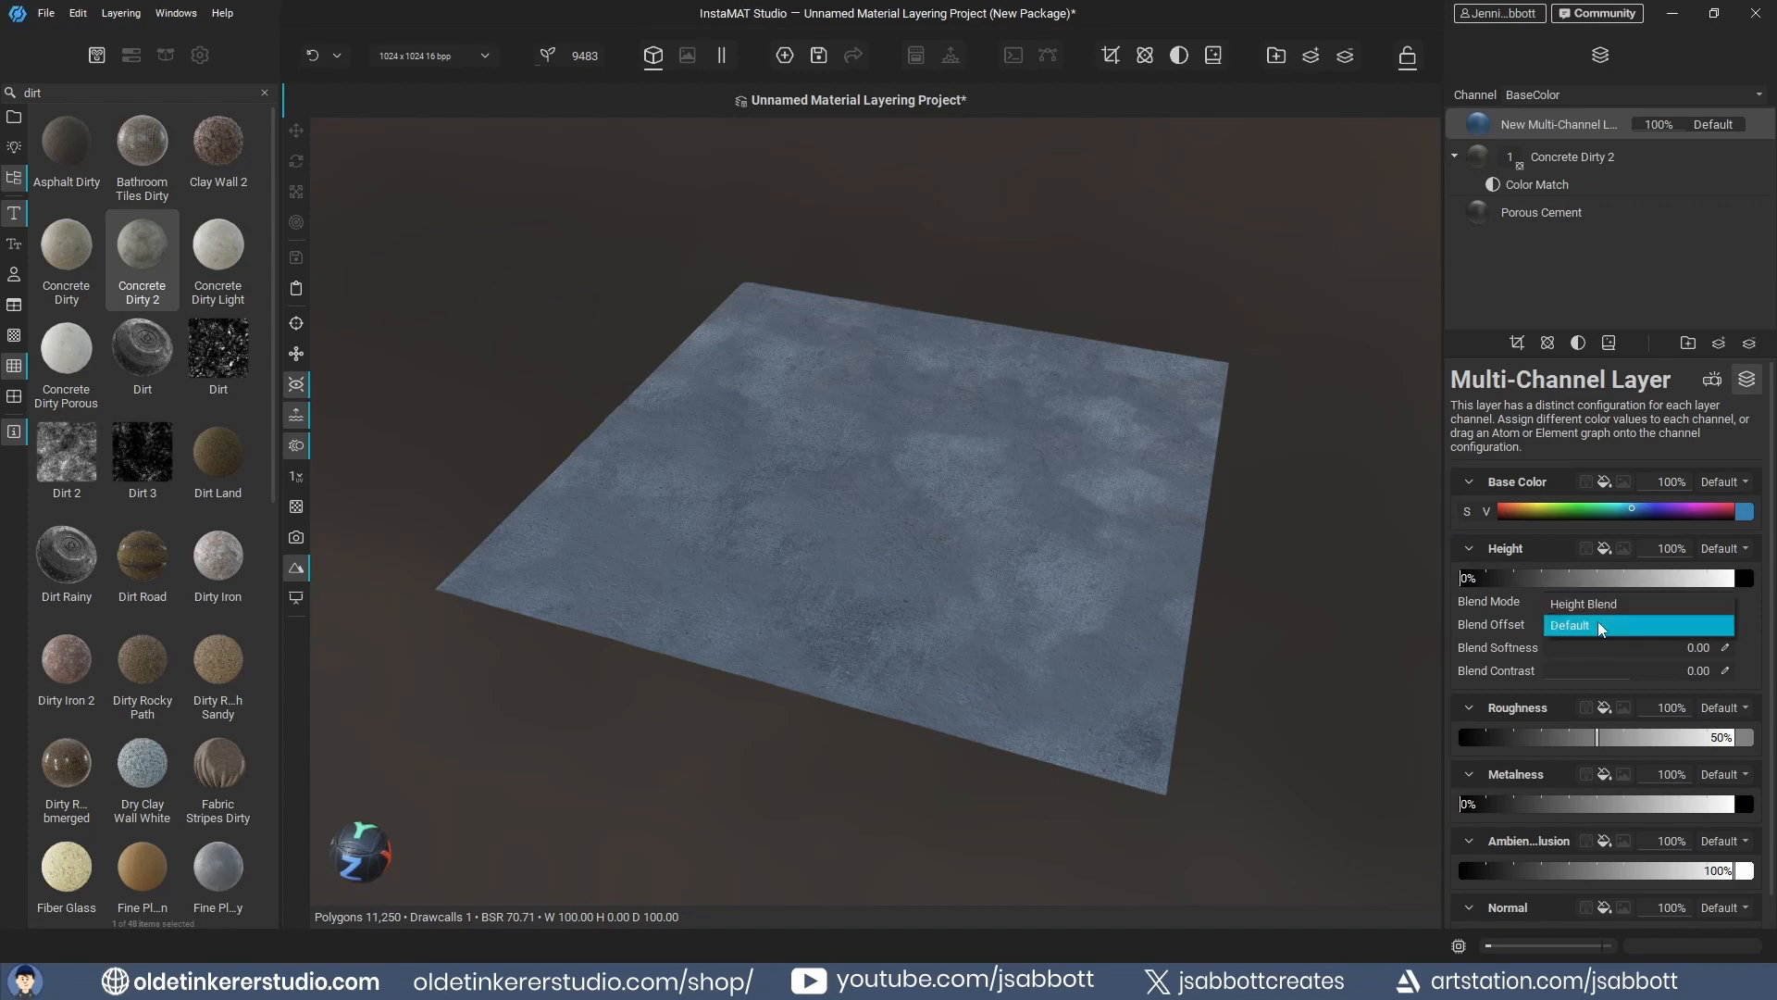
click(1598, 625)
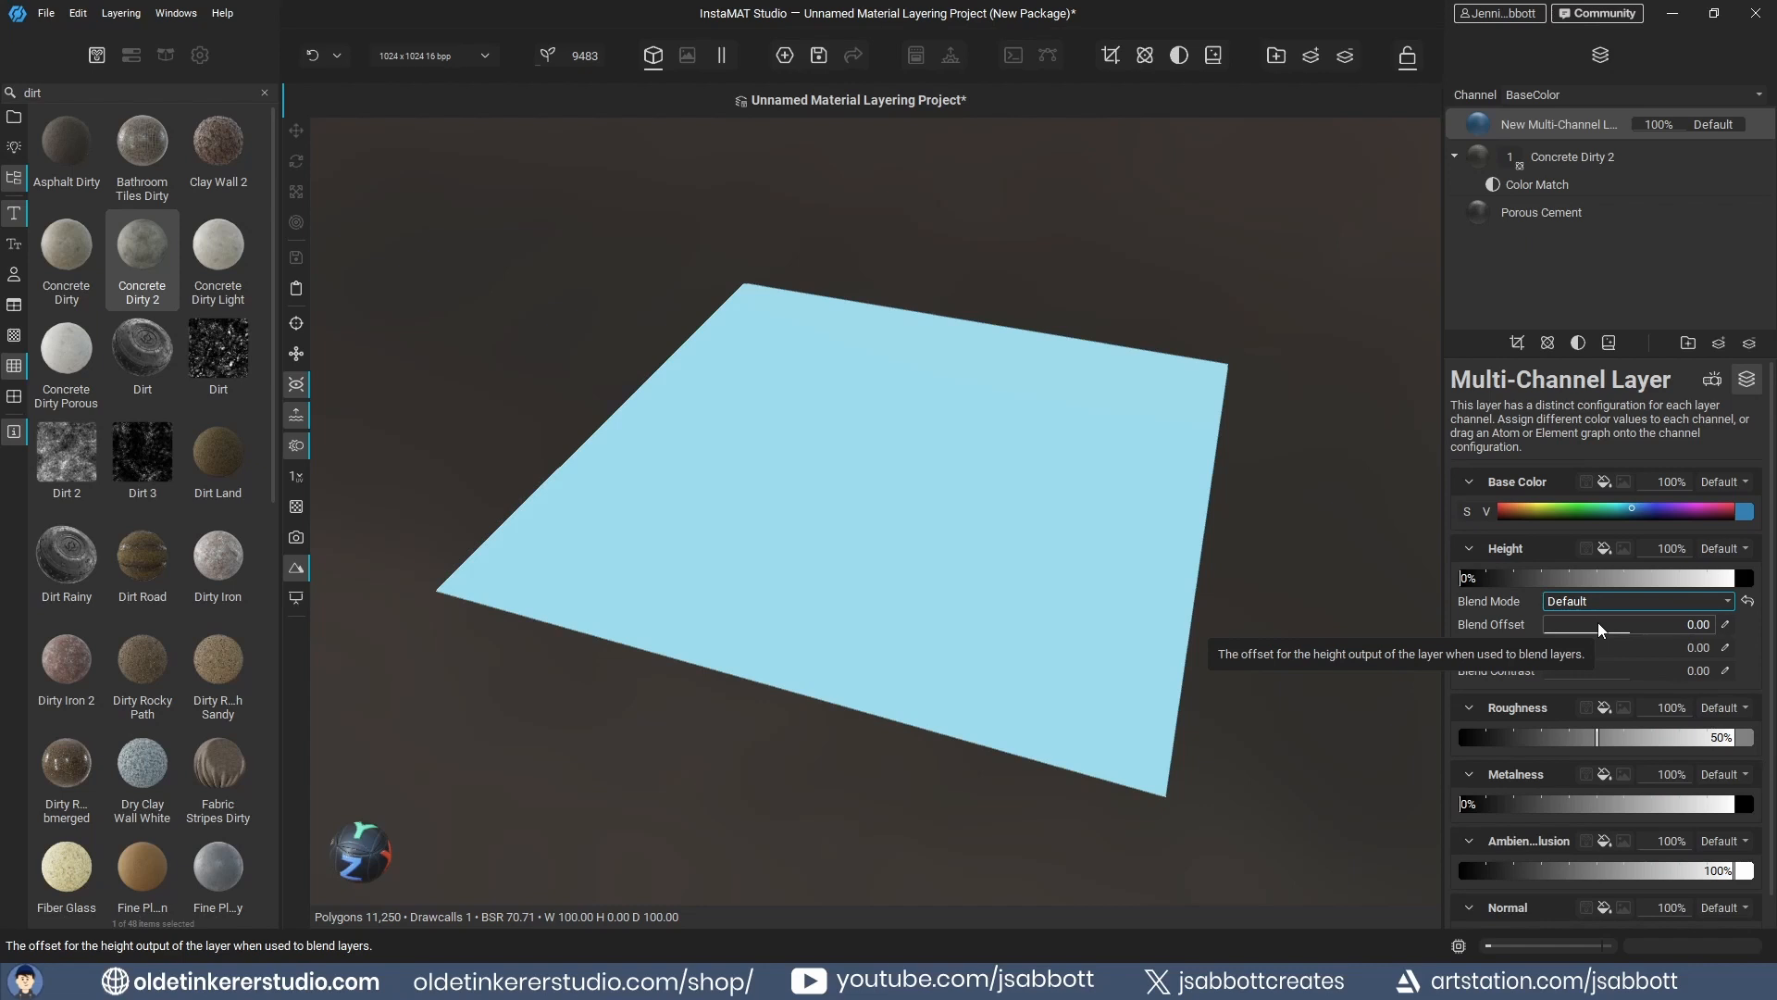
- Adjust the saturation and value of the new multi-channel layer's base color to make it a very dark blue
click(1469, 511)
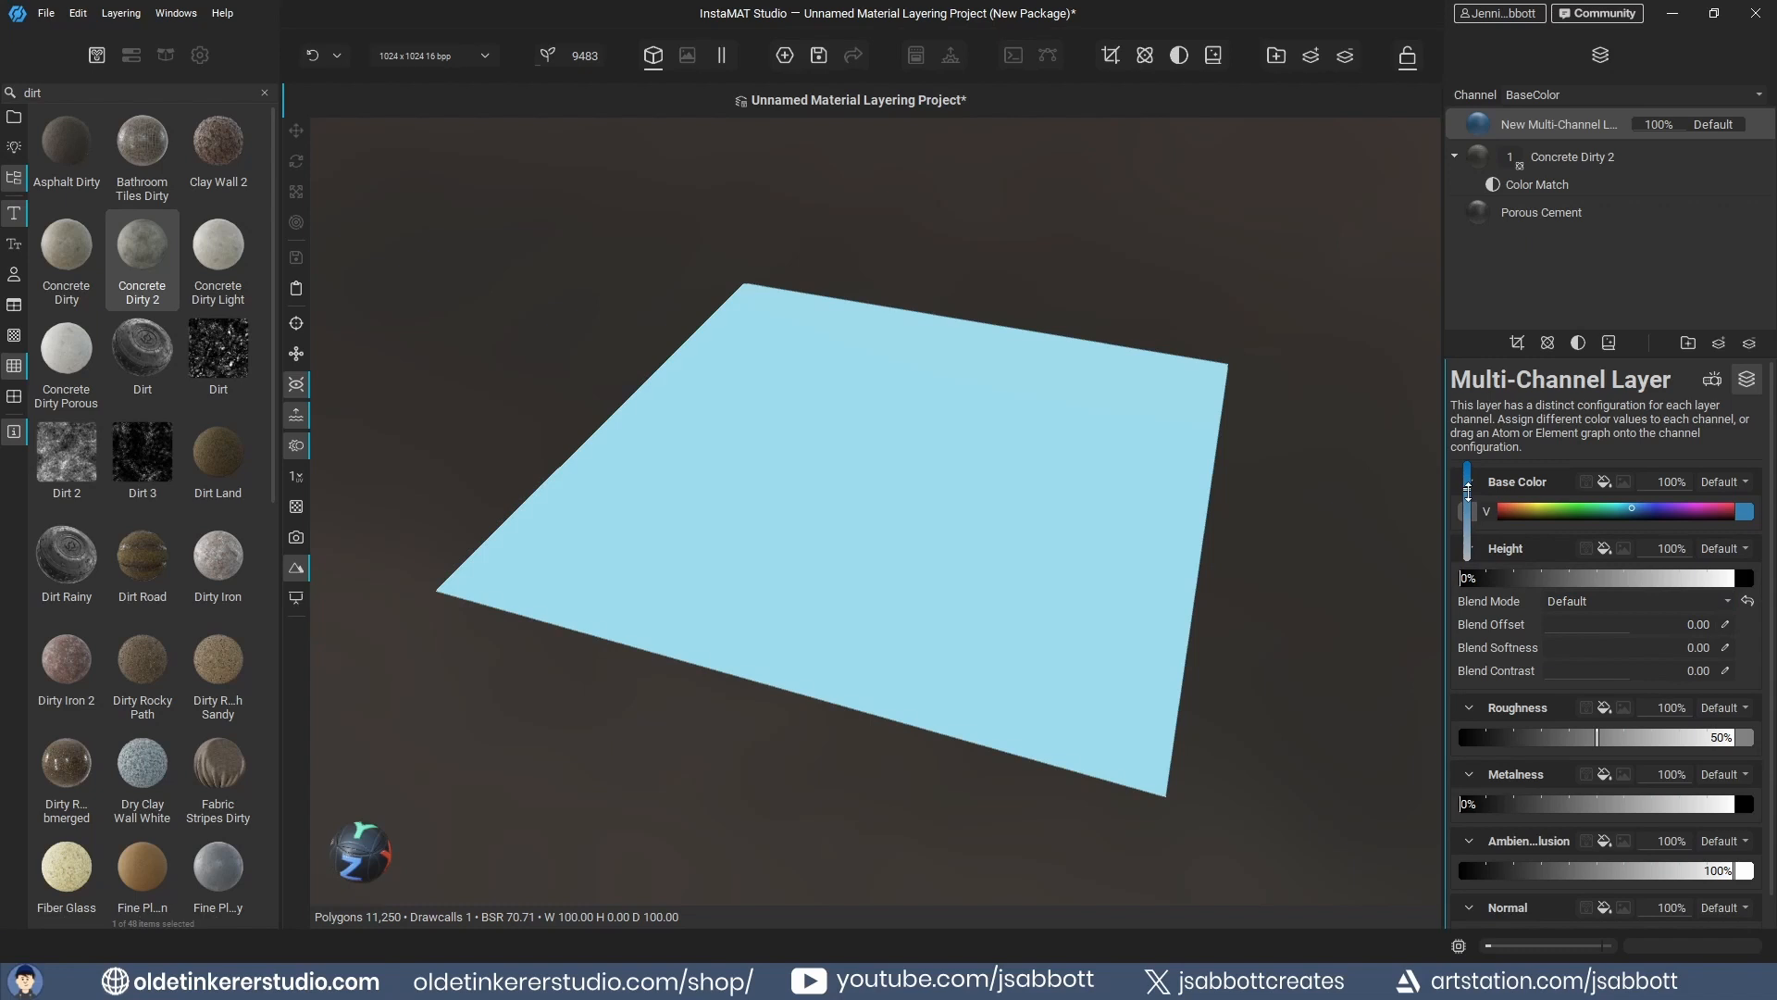
drag(1468, 491, 1491, 536)
click(1487, 509)
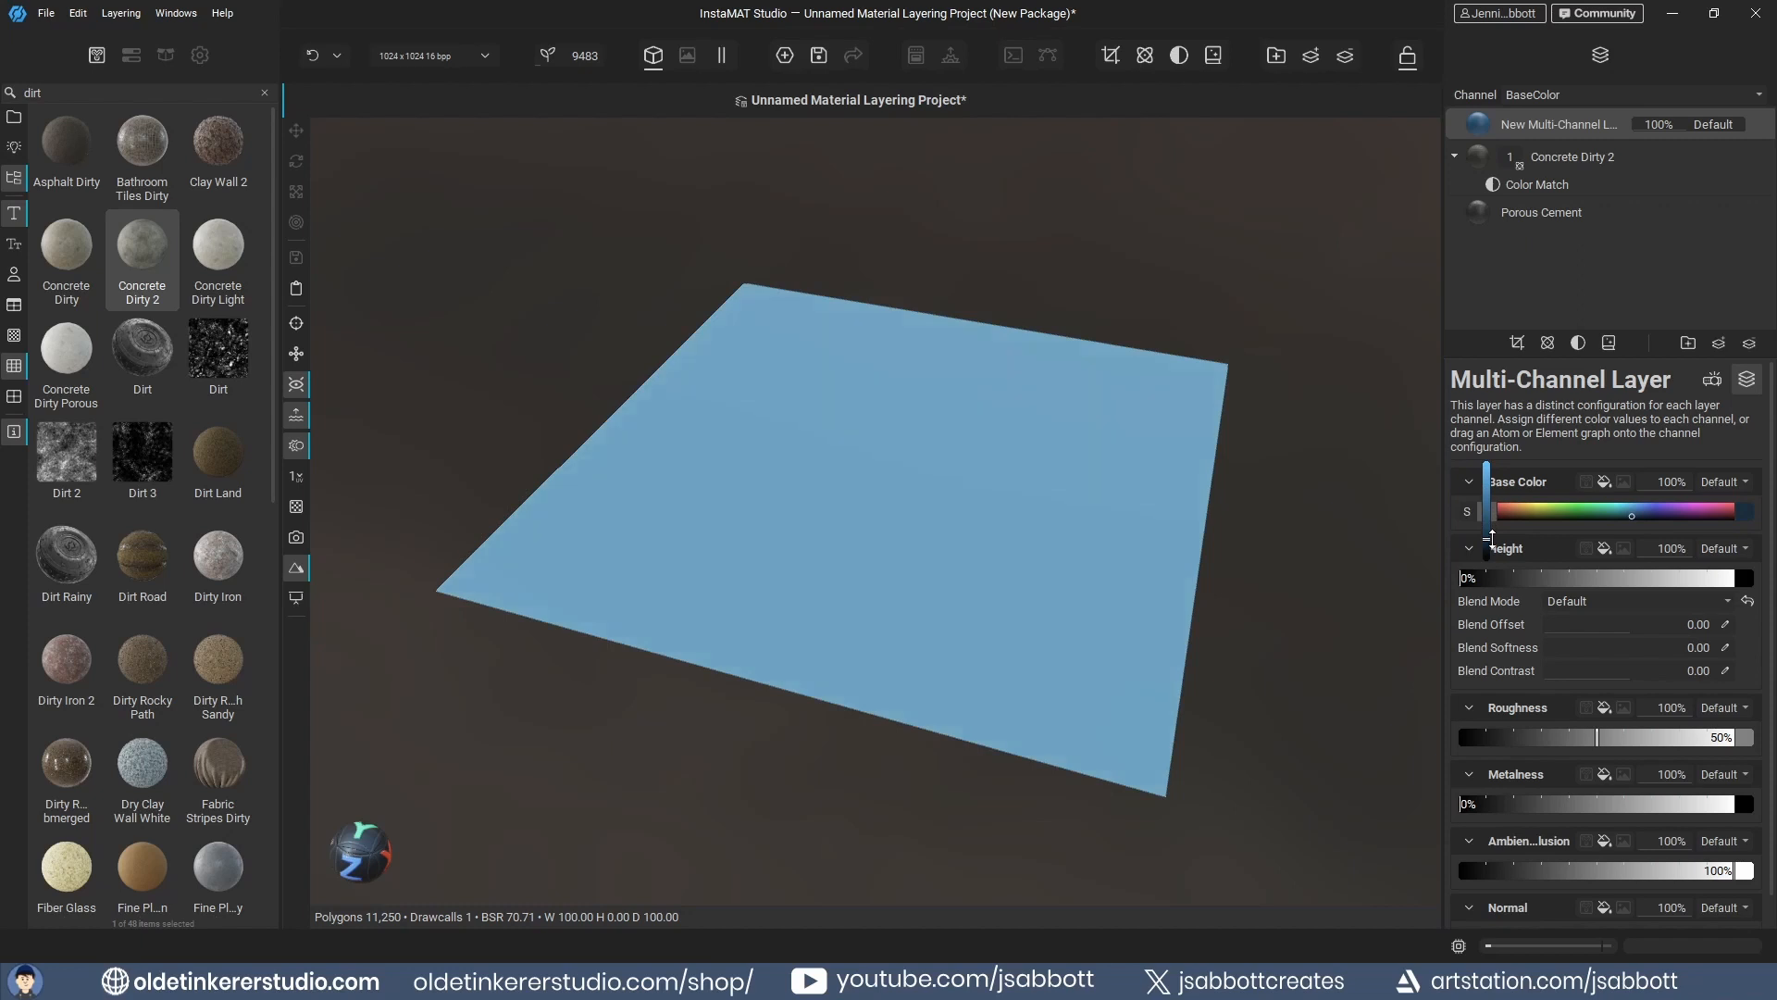
click(1471, 508)
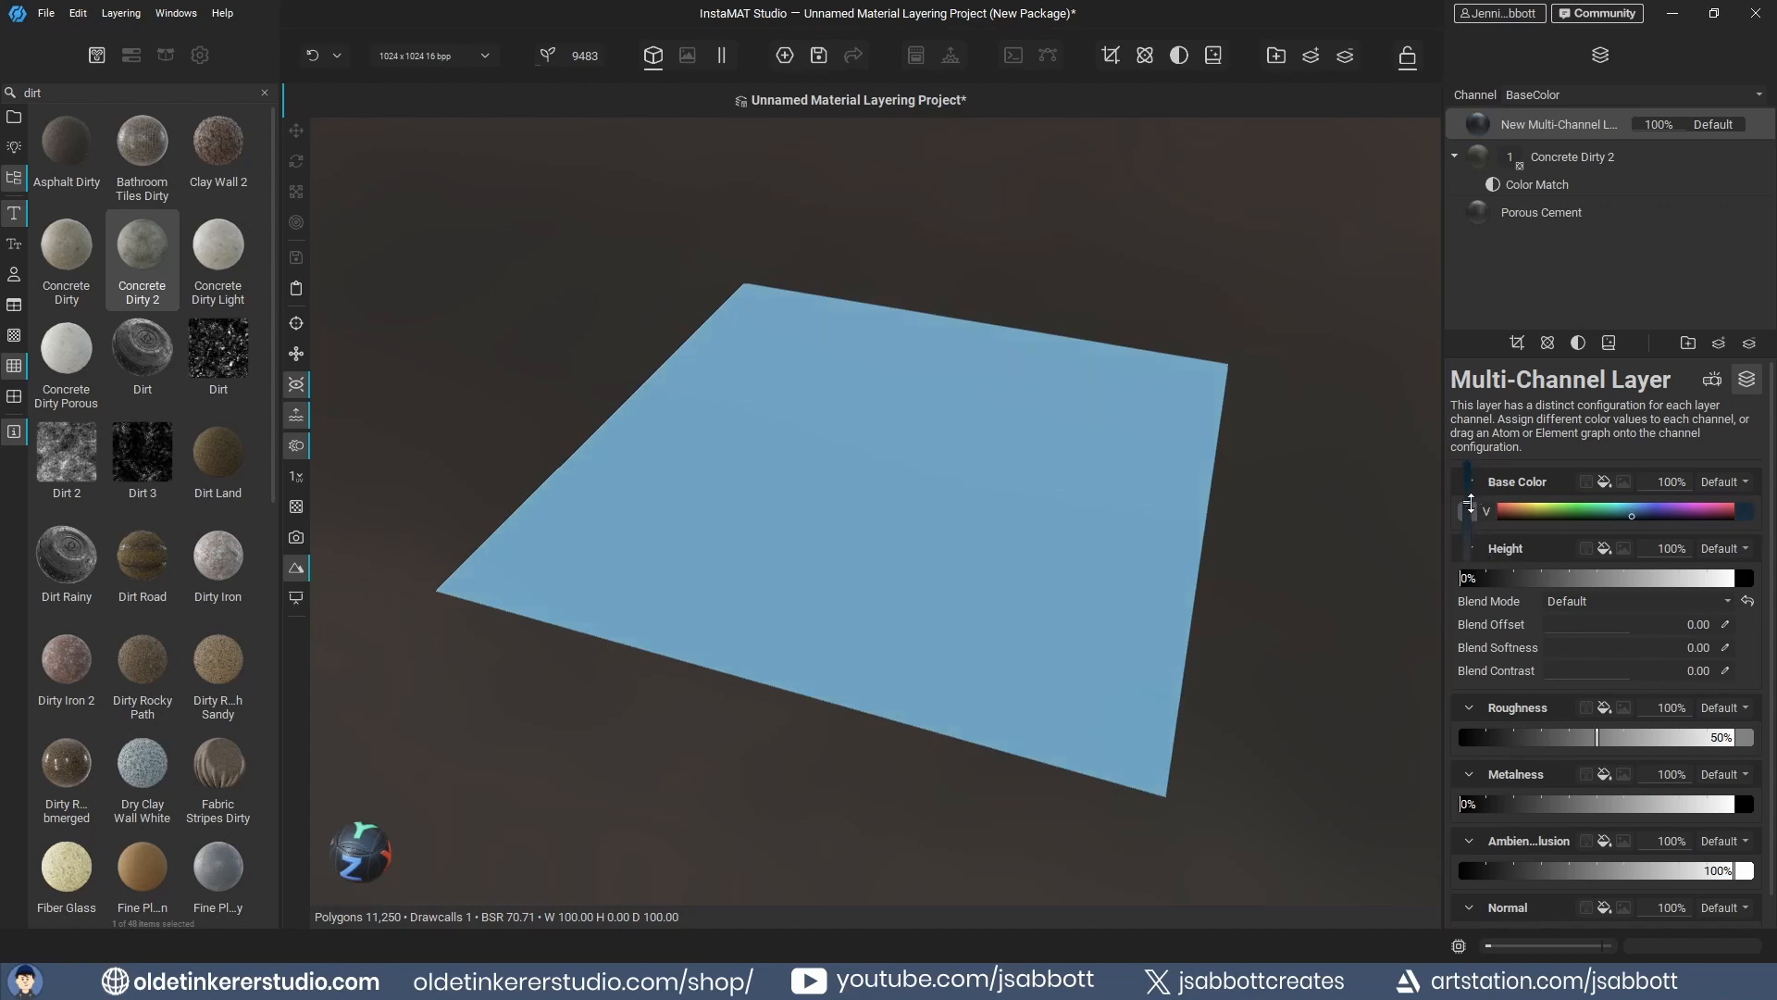
drag(1471, 505, 1467, 480)
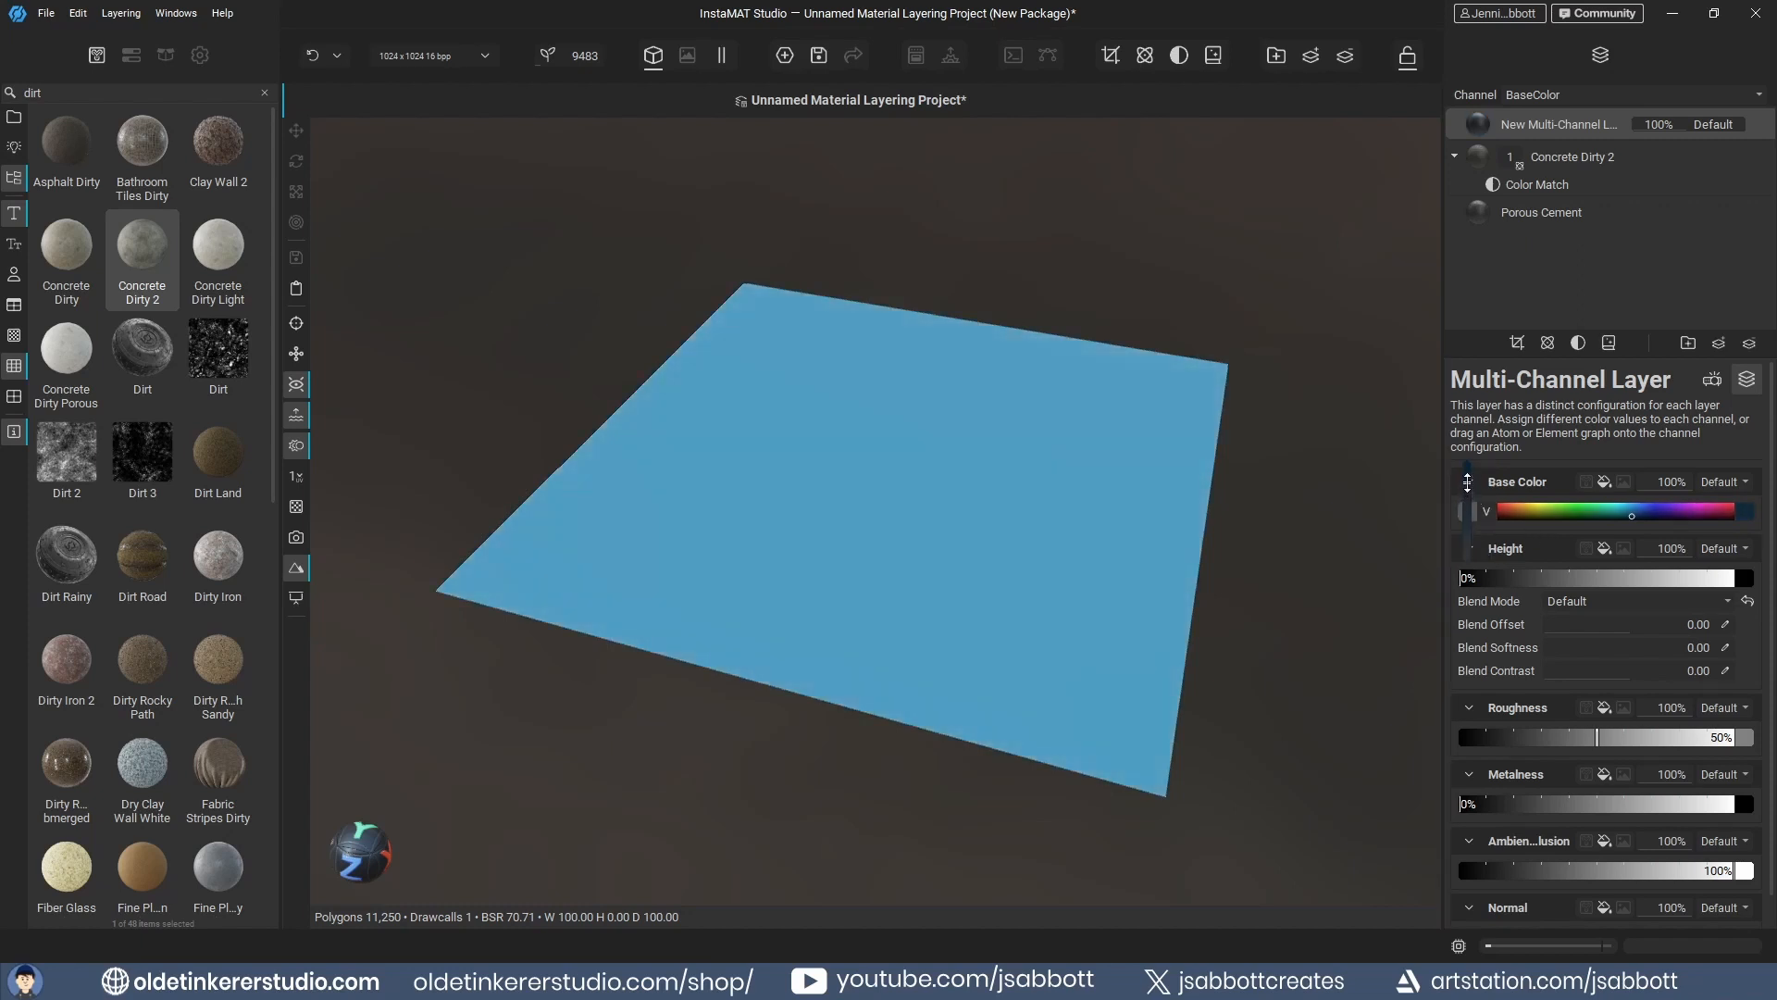
- Rename the multi-channel layer as "dark dirt" and set its roughness to 76%
double_click(1538, 124)
text(dark dirt)
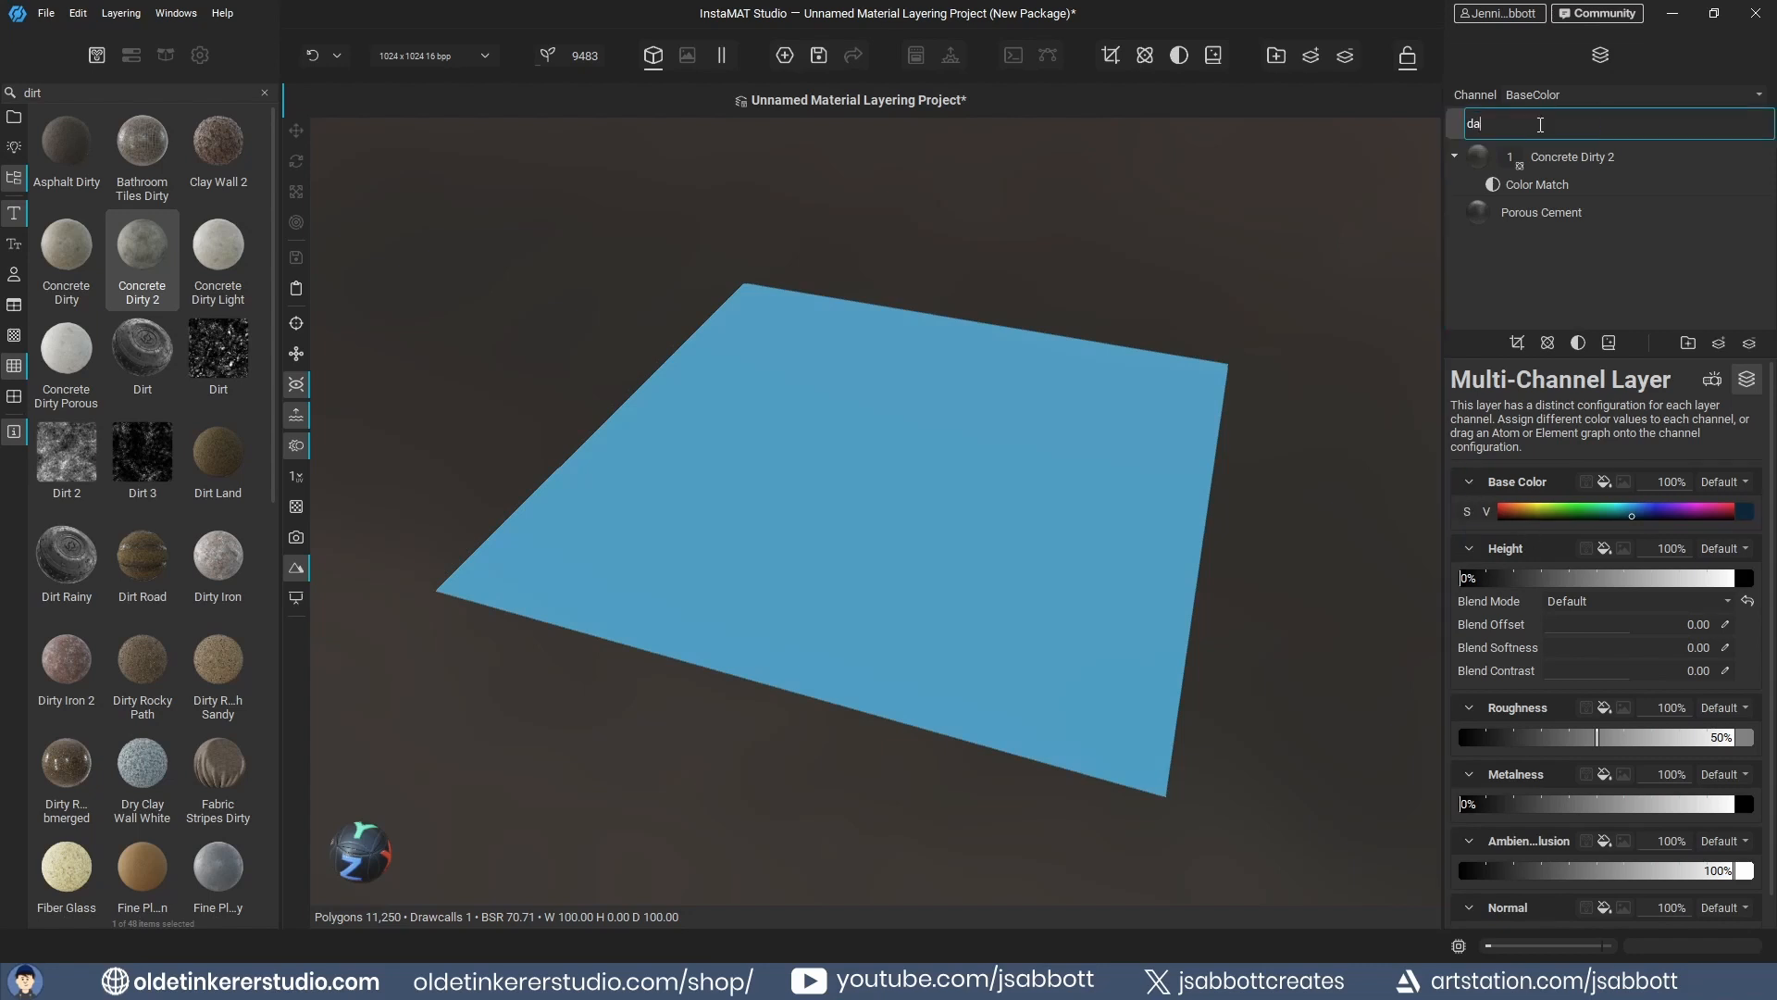
key(Return)
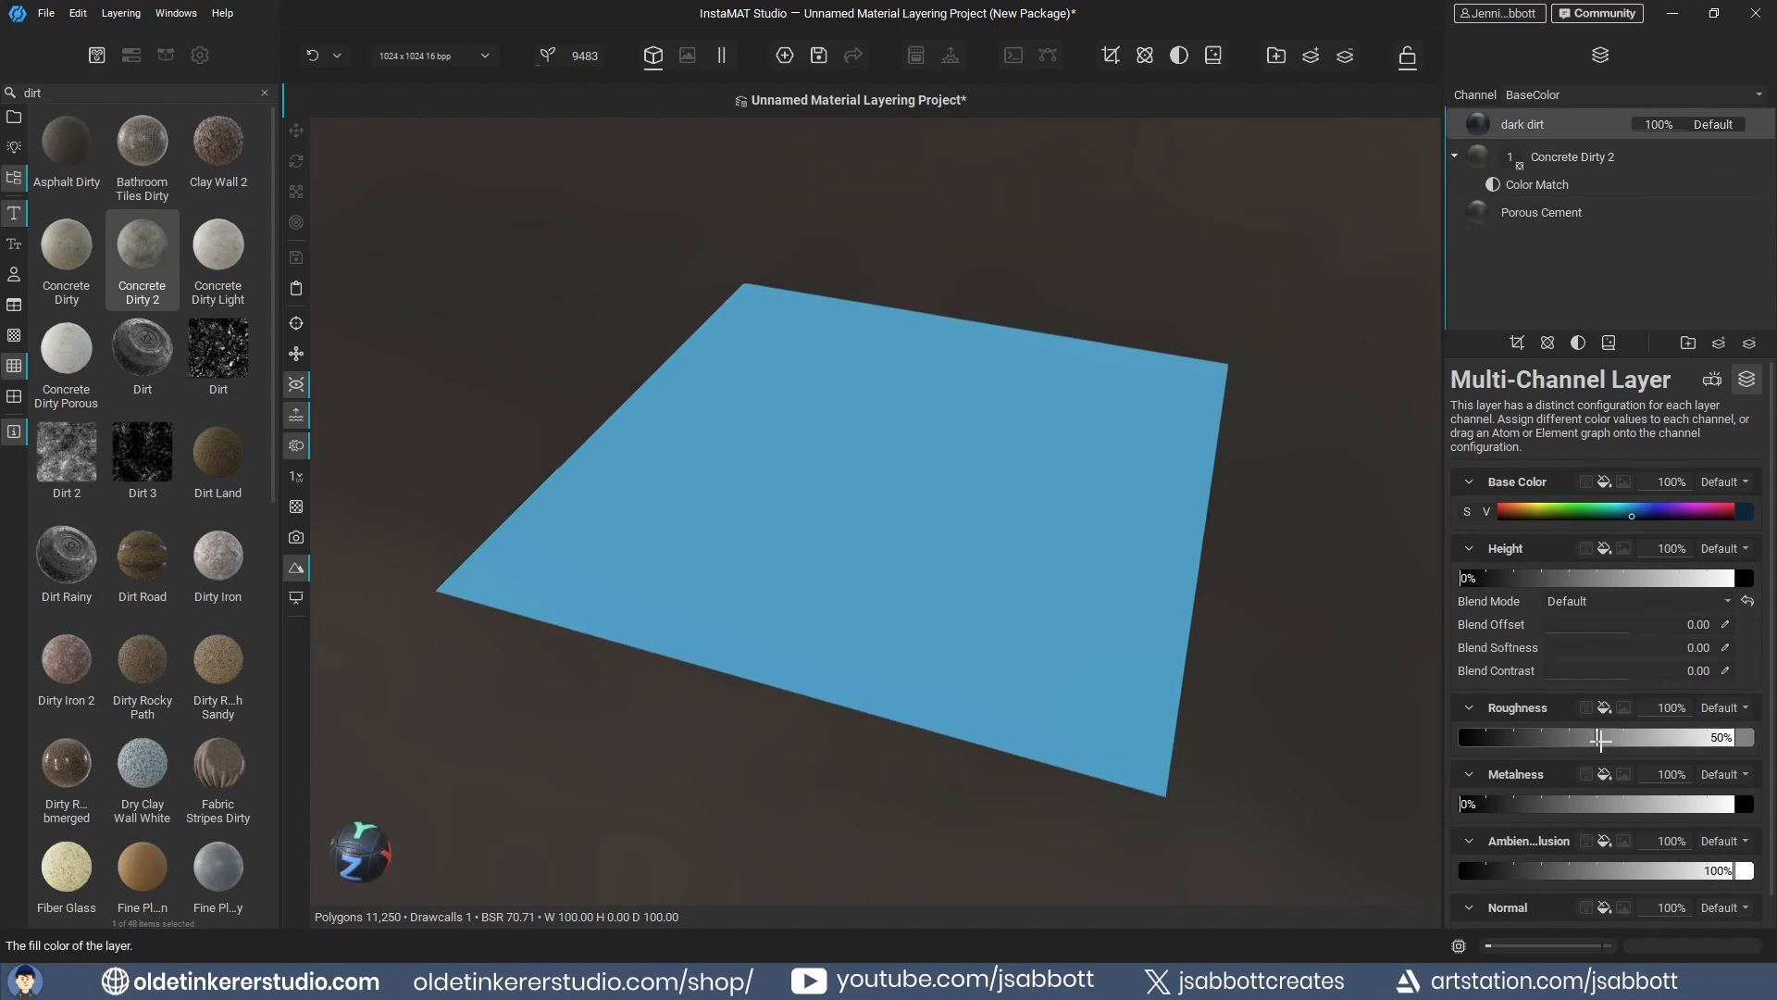
drag(1601, 738, 1669, 738)
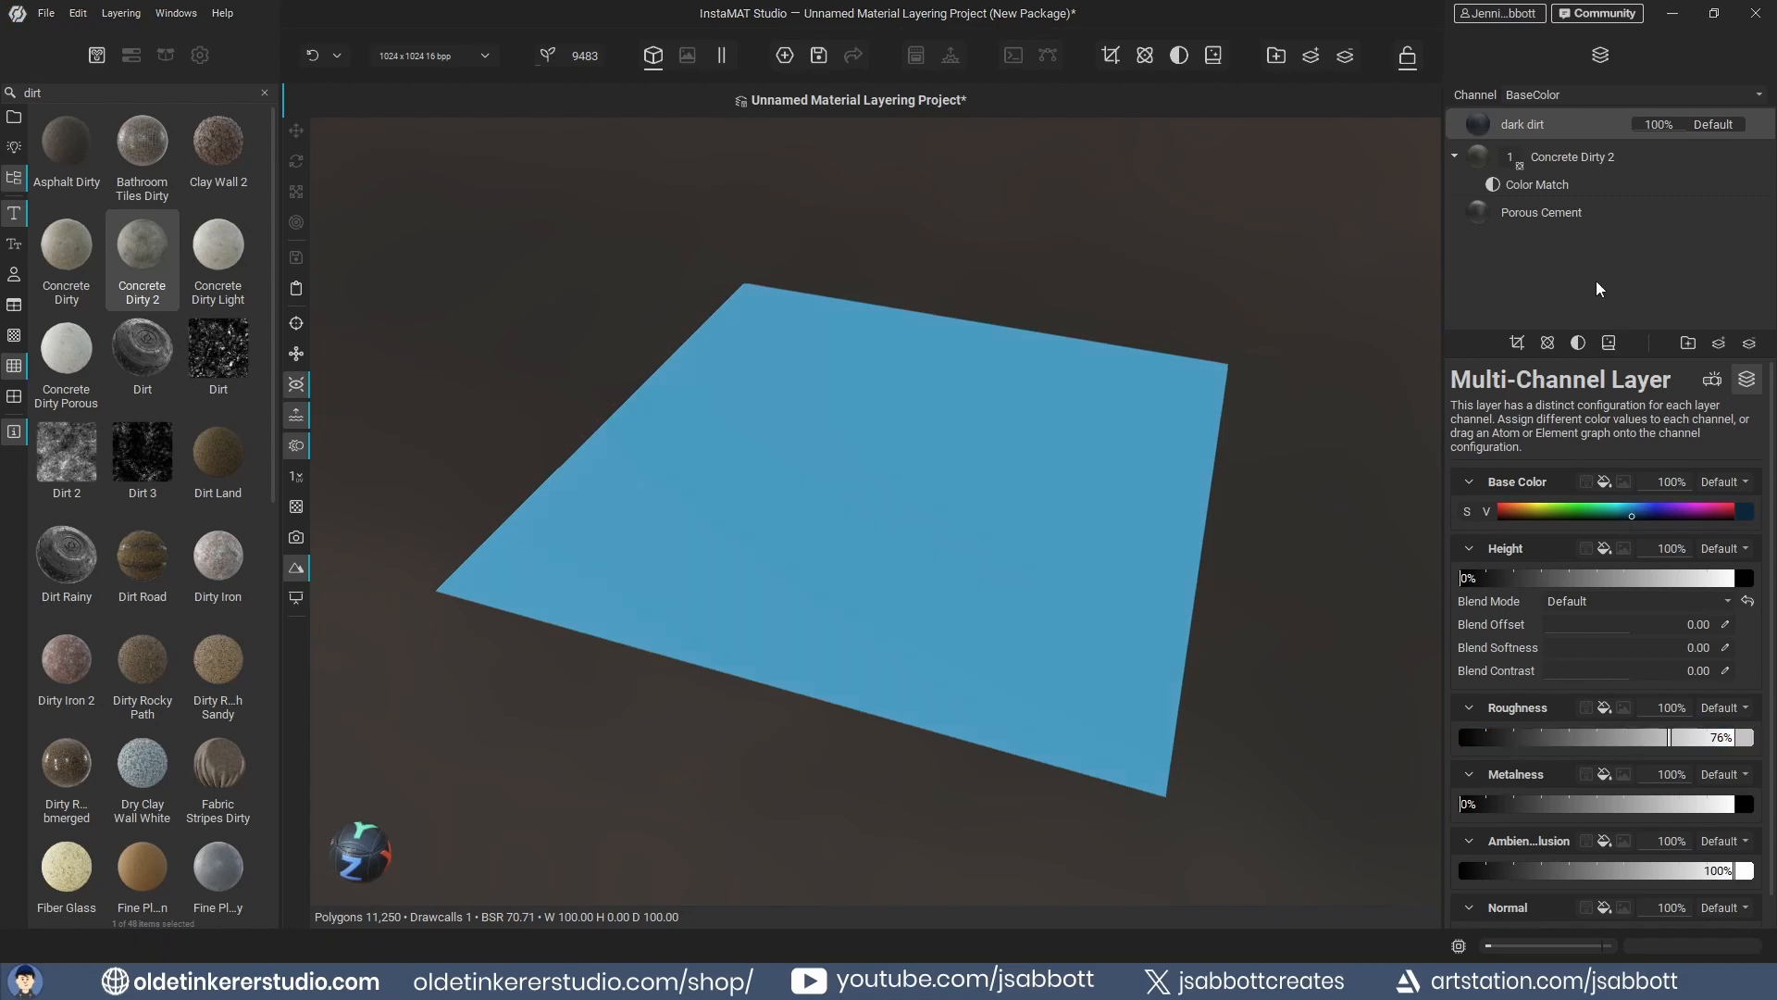
- Add a Mesh Projected Mask to the dark dirt layer and use the Dirt 3 grunge as its image
click(1515, 344)
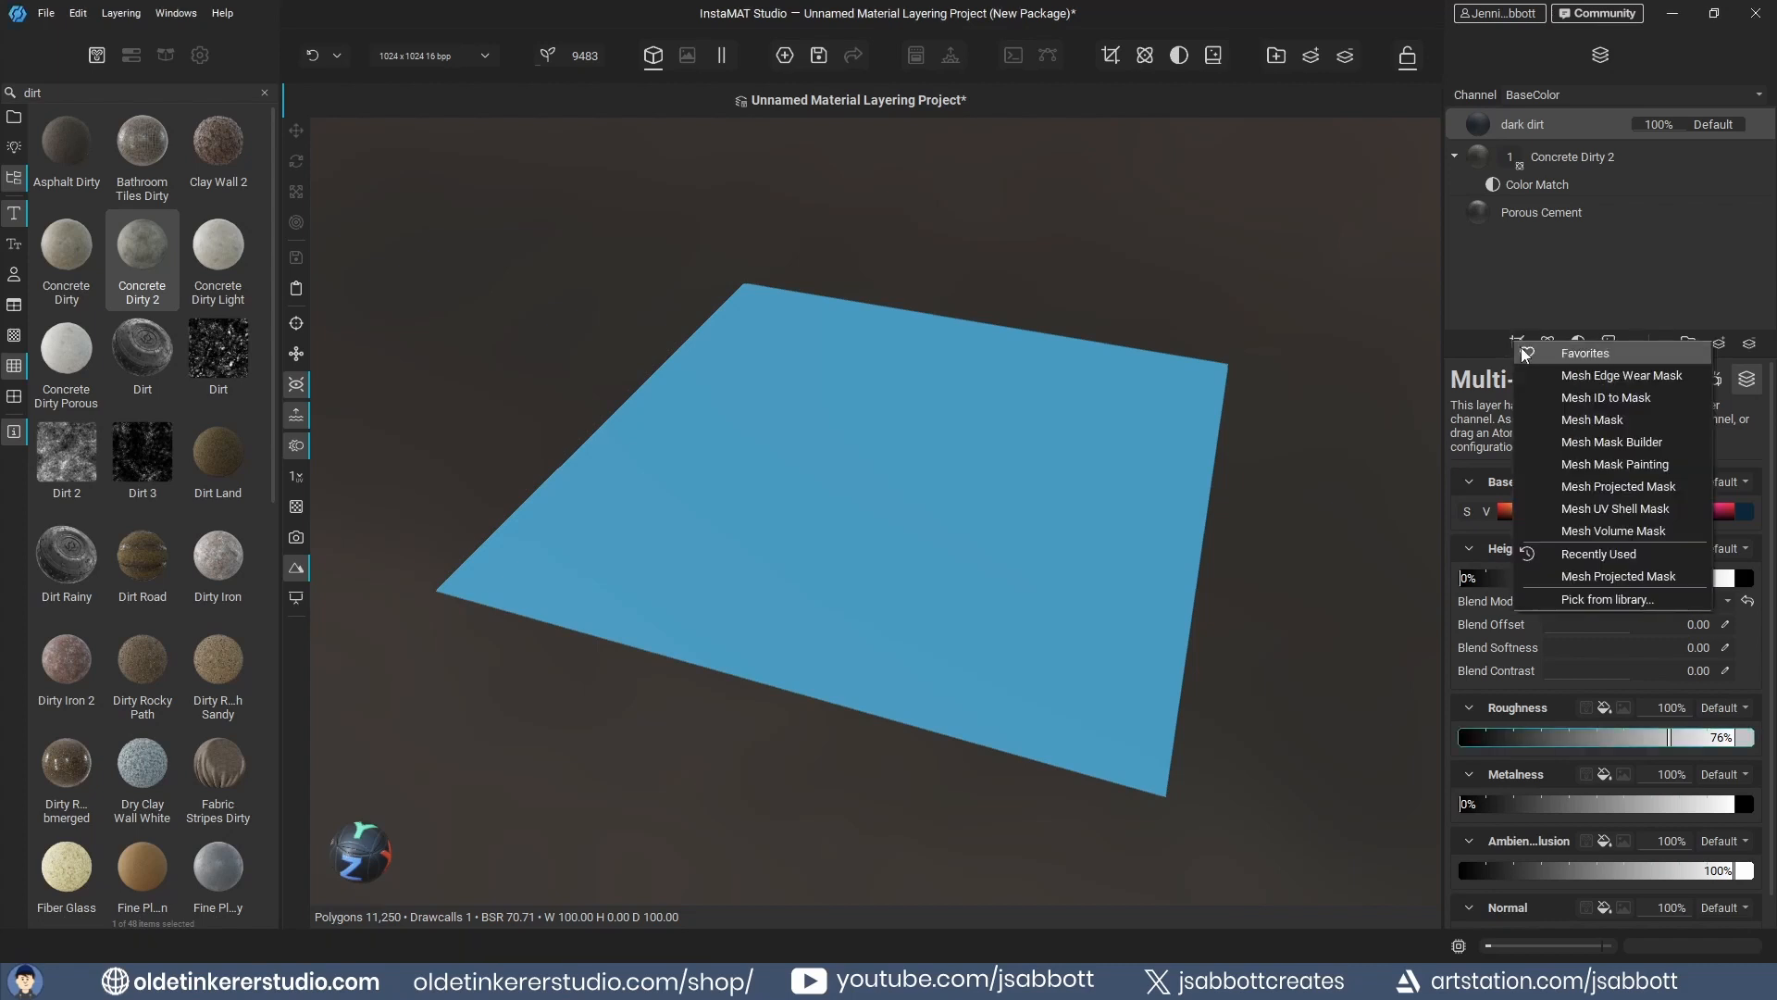
click(1649, 490)
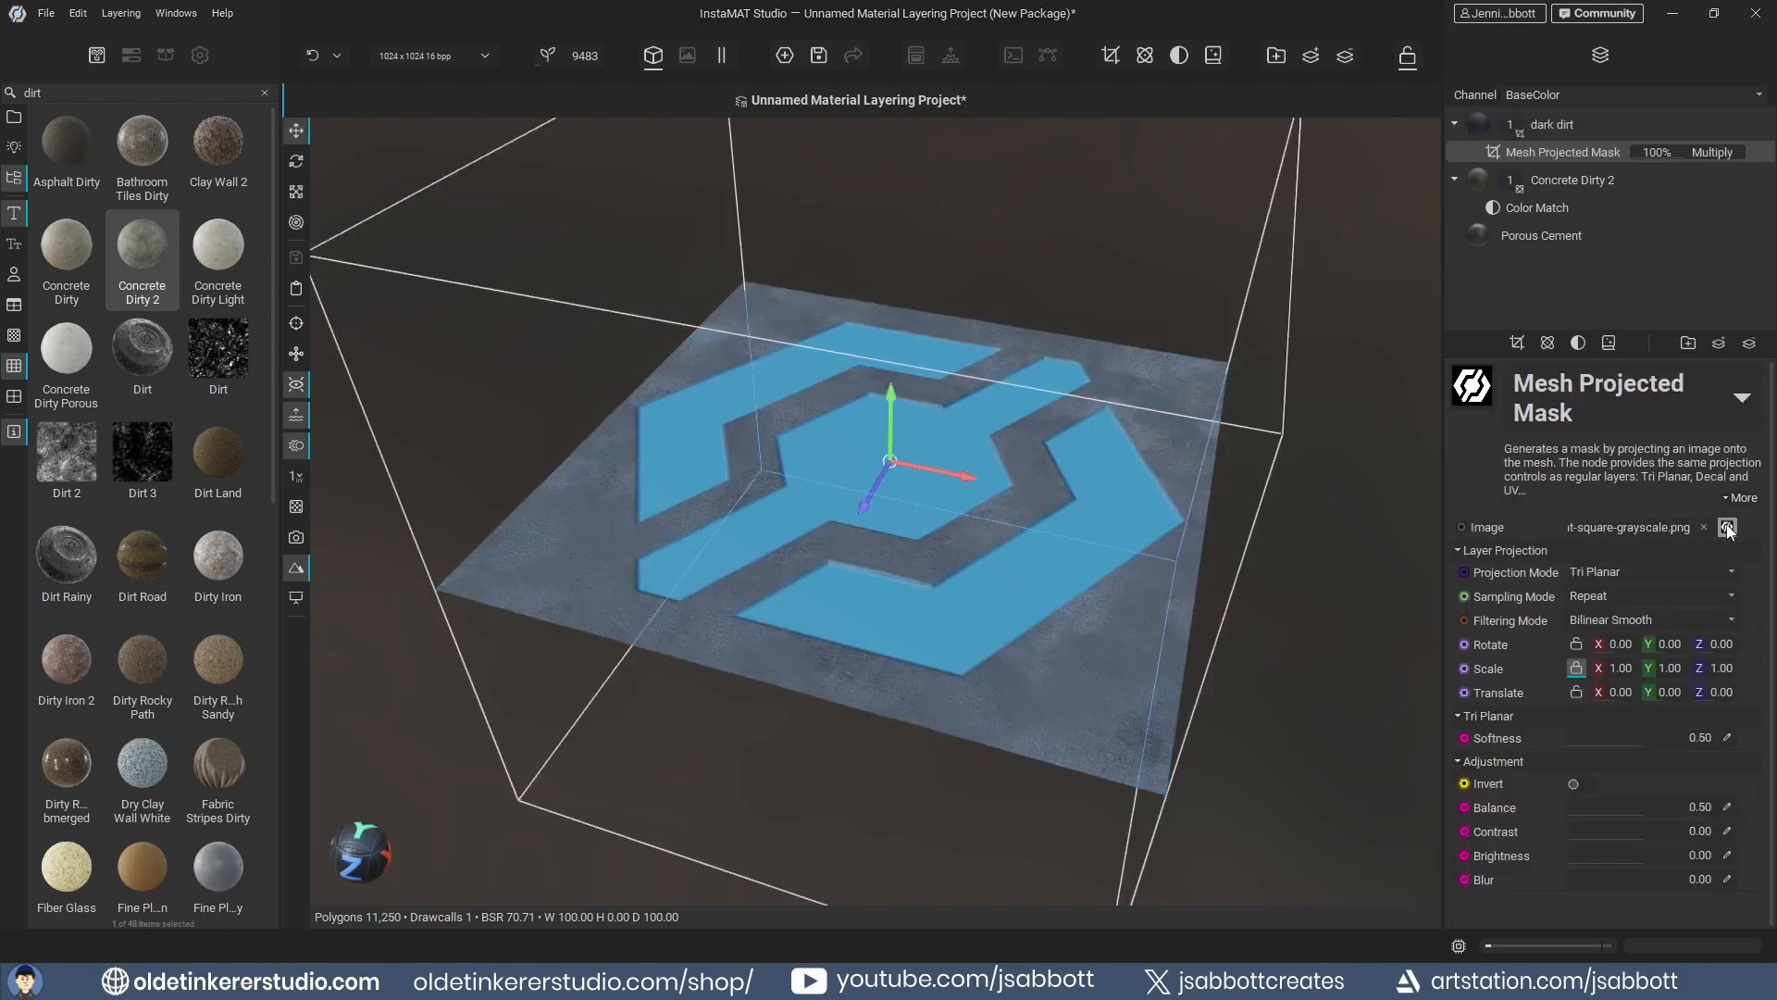
click(1727, 527)
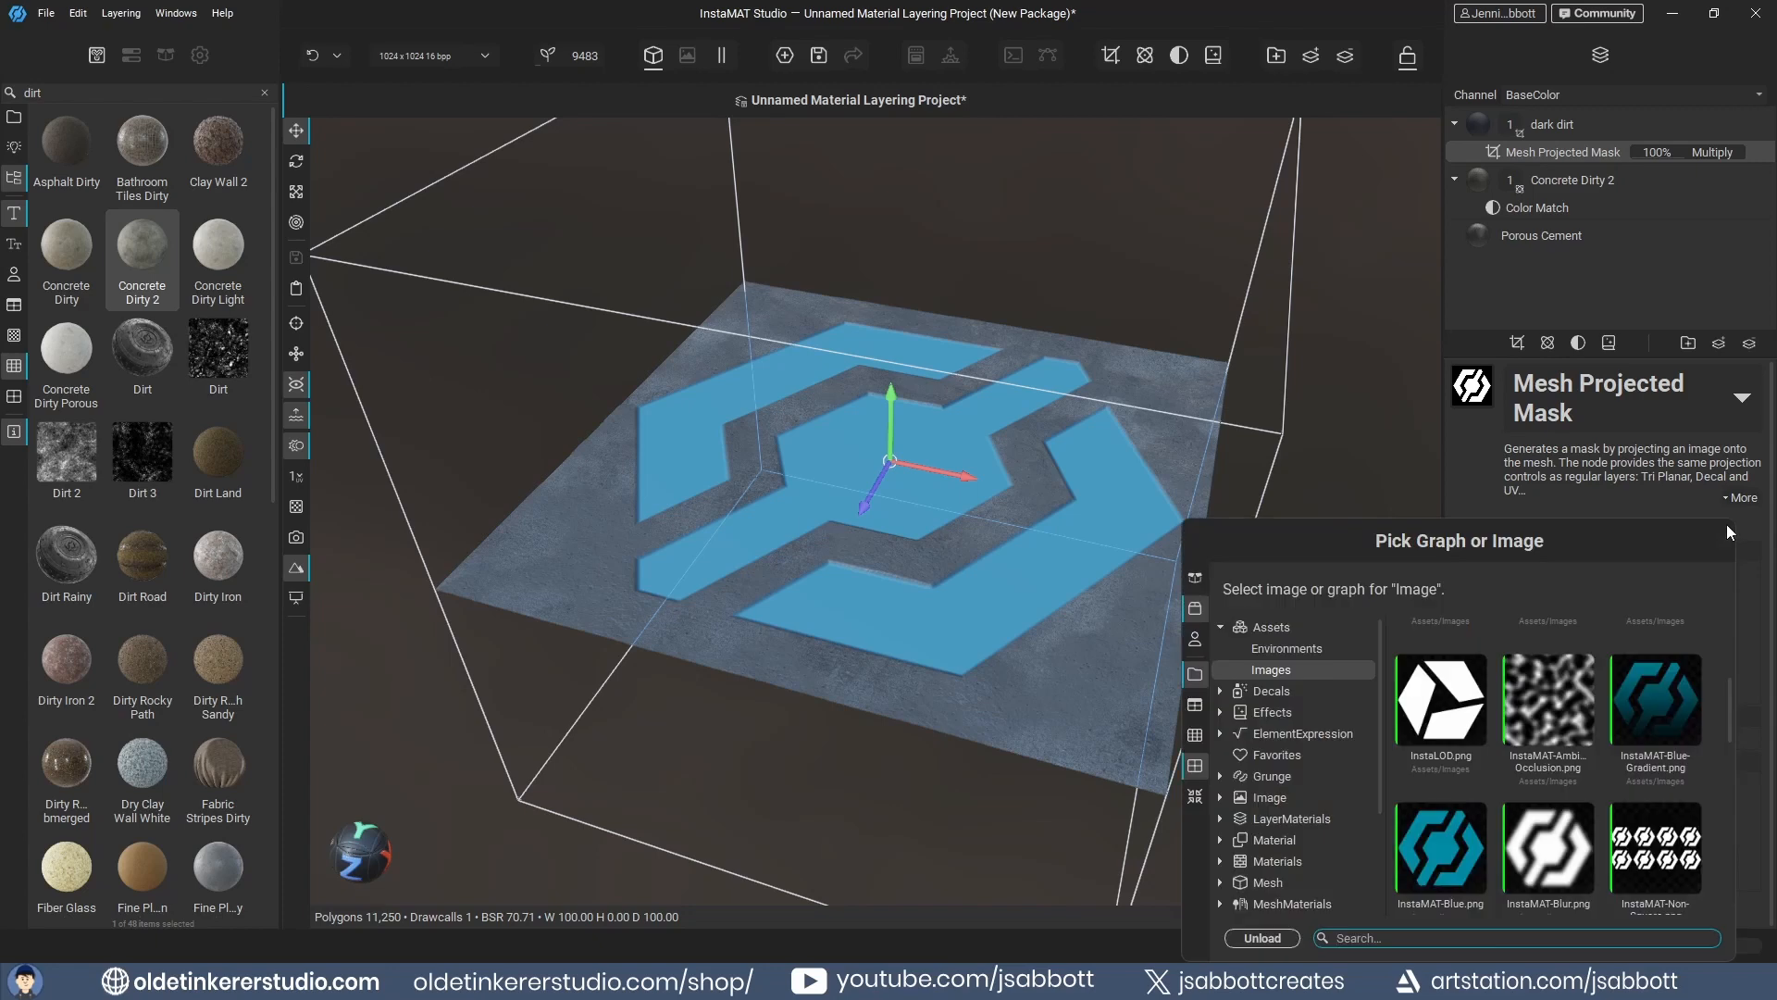
click(1270, 781)
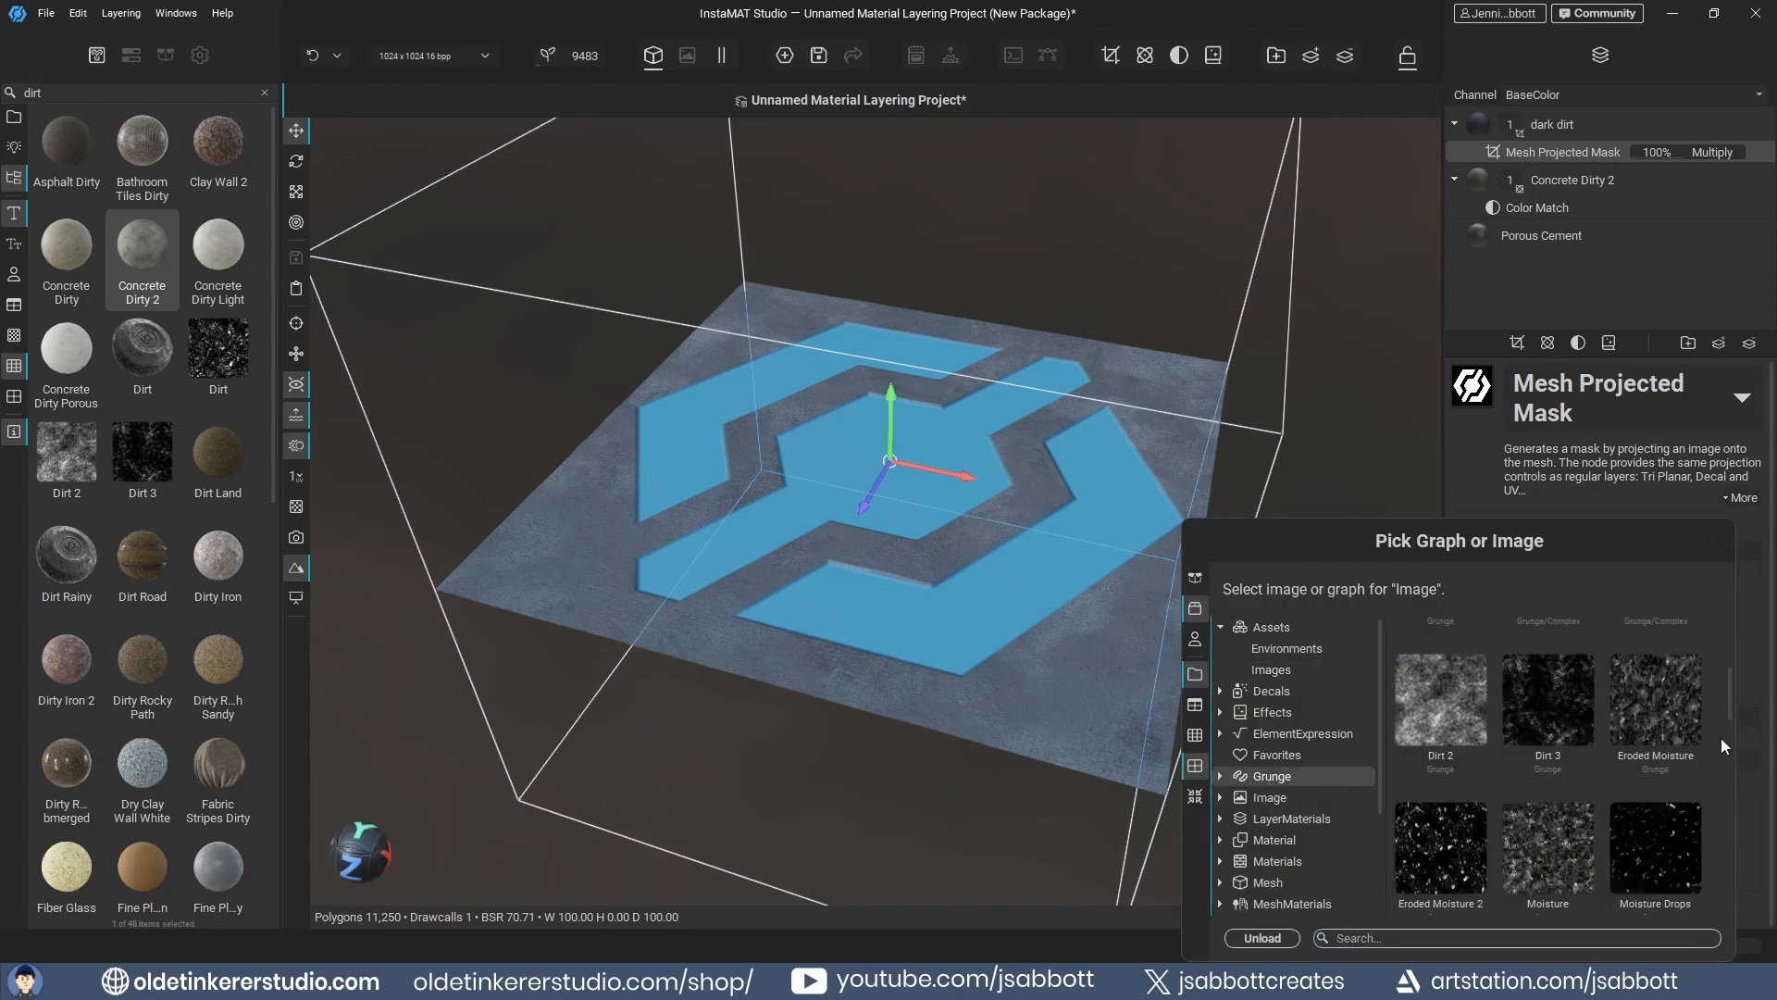
scroll(1720, 737, up, 3)
scroll(1720, 736, down, 2)
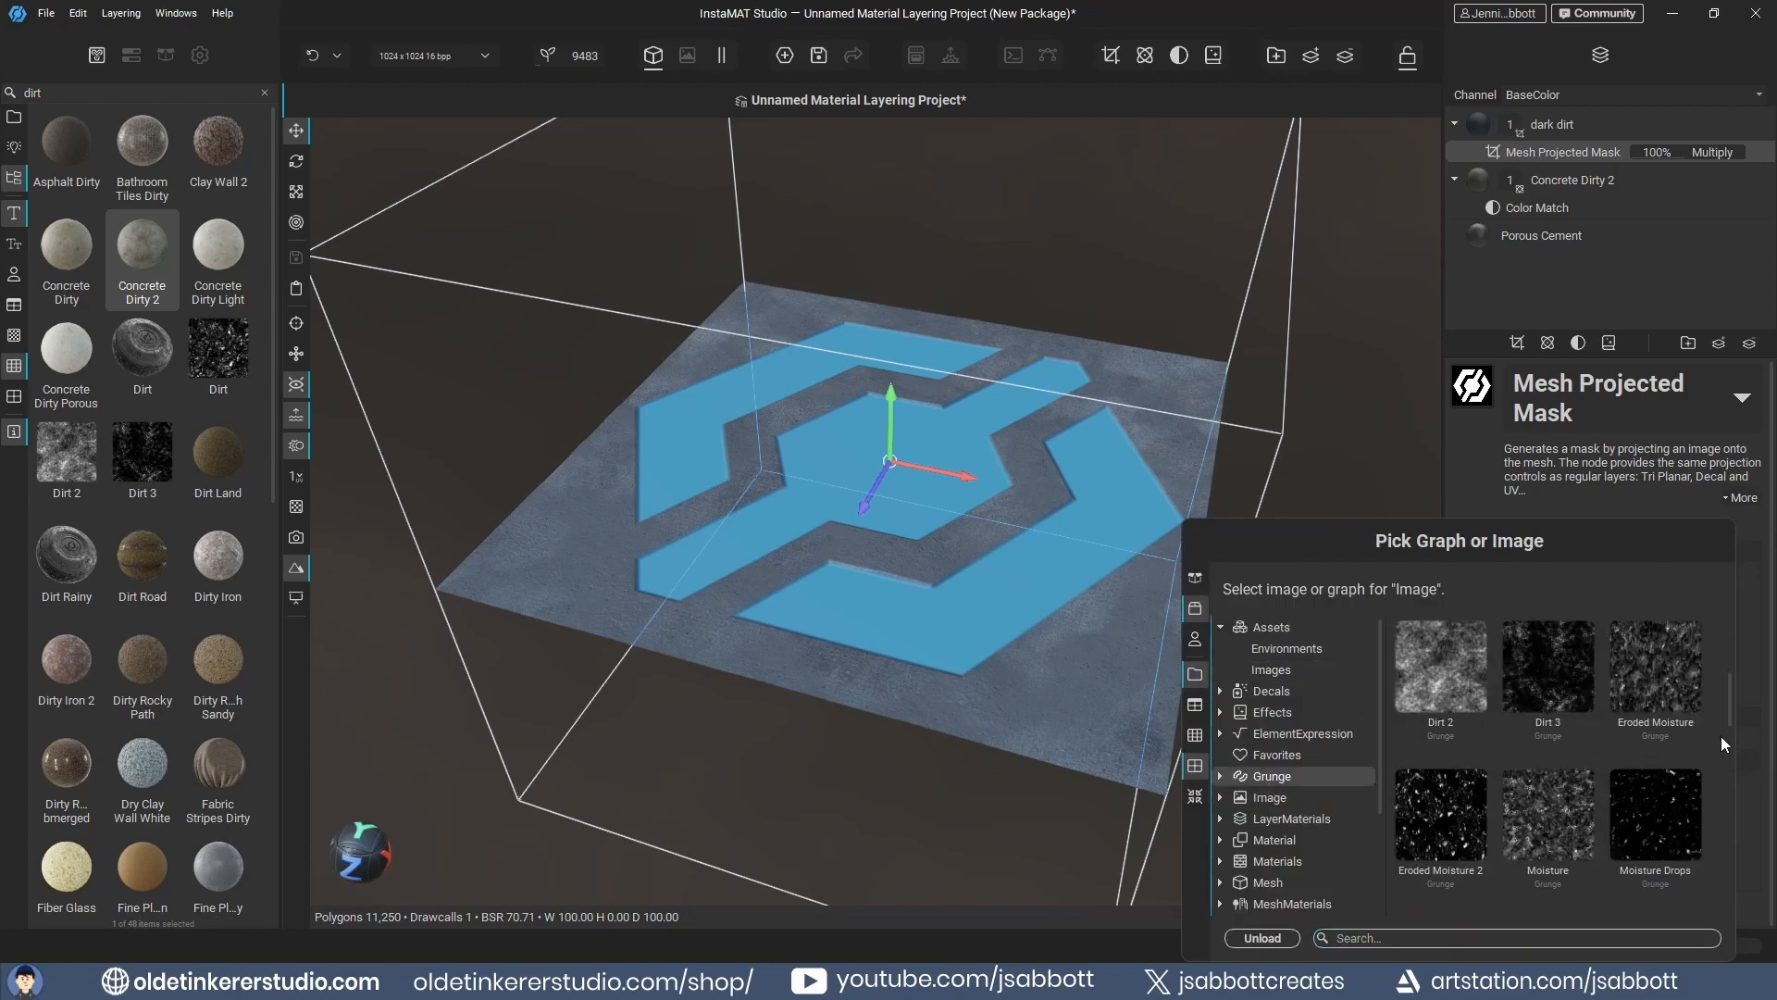
click(1546, 670)
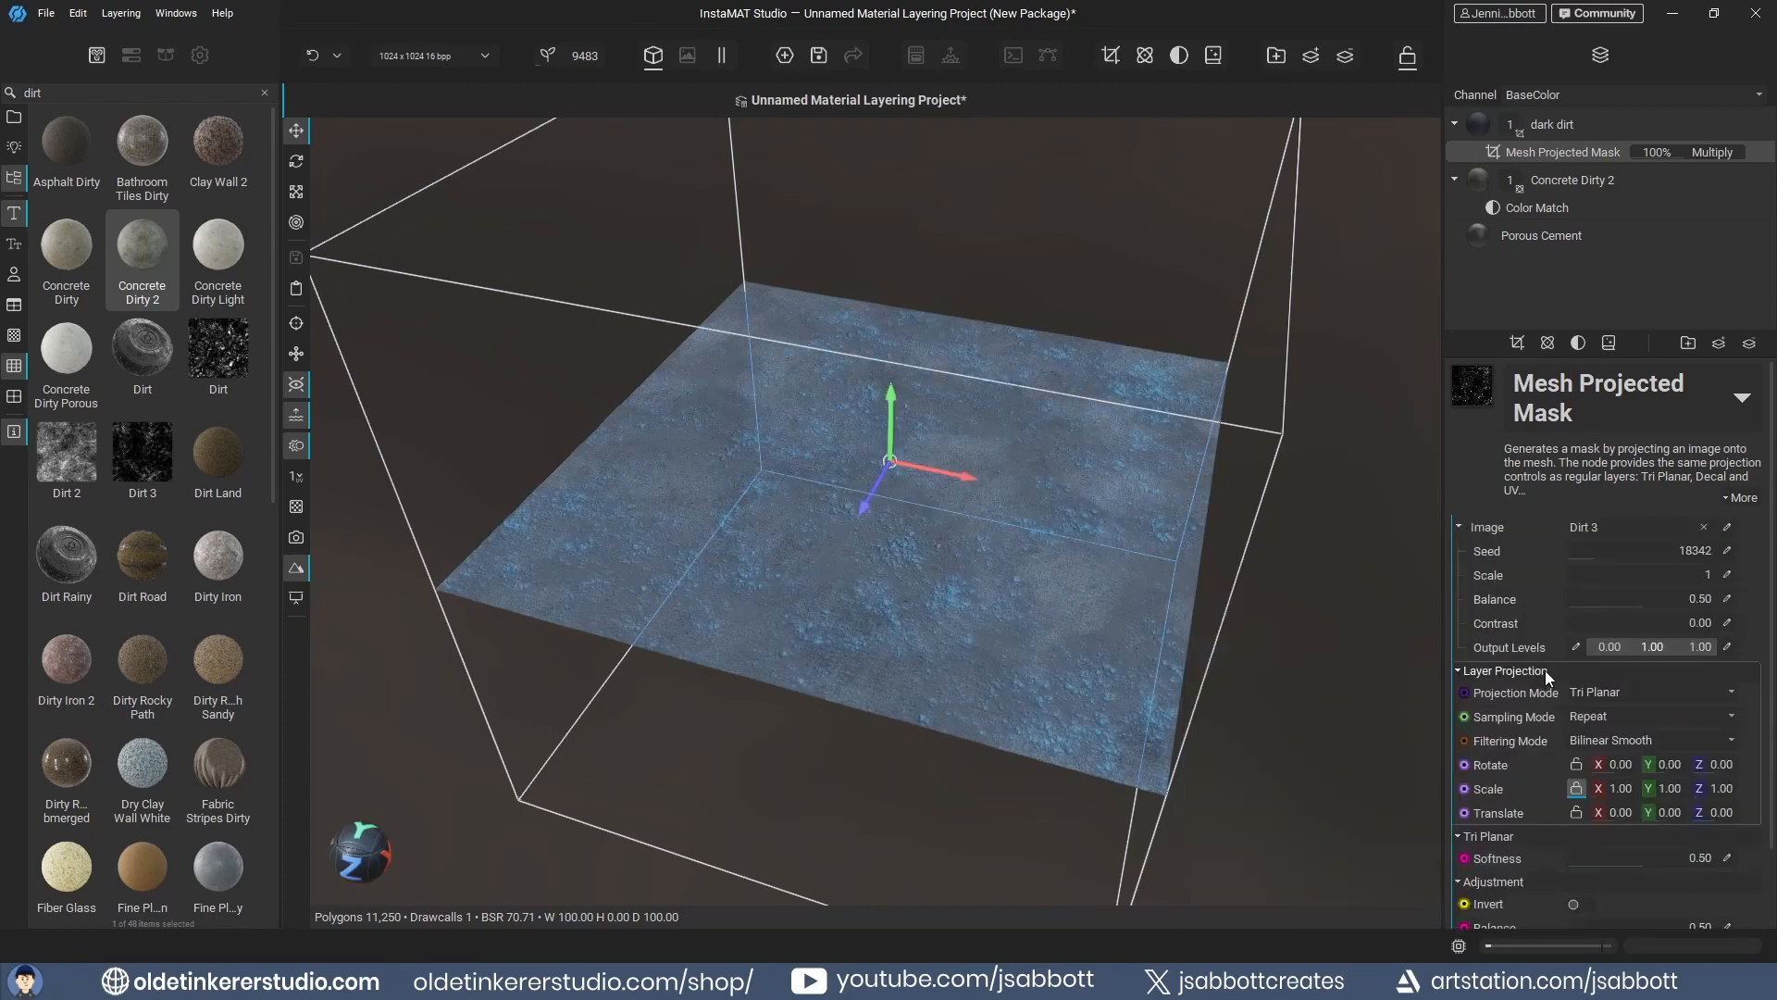
- Turn off the height channel of the dark dirt layer by lowering its opacity to zero
click(1686, 285)
click(1746, 381)
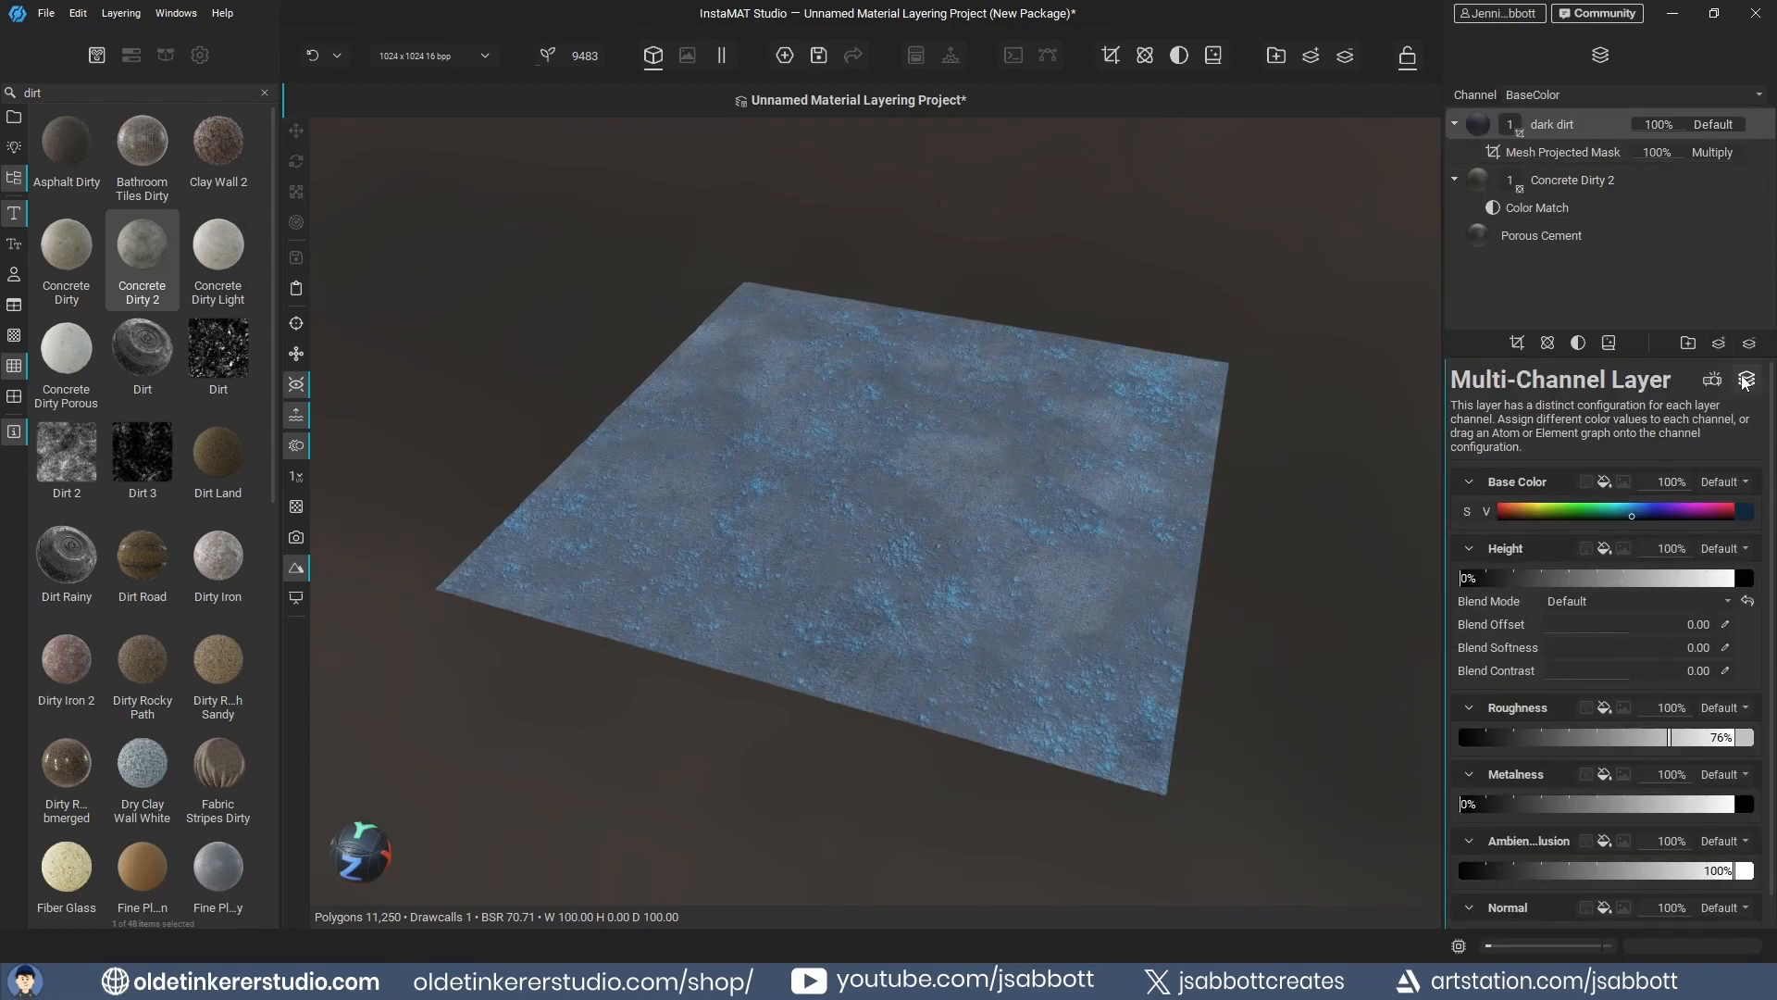
scroll(1601, 664, down, 1)
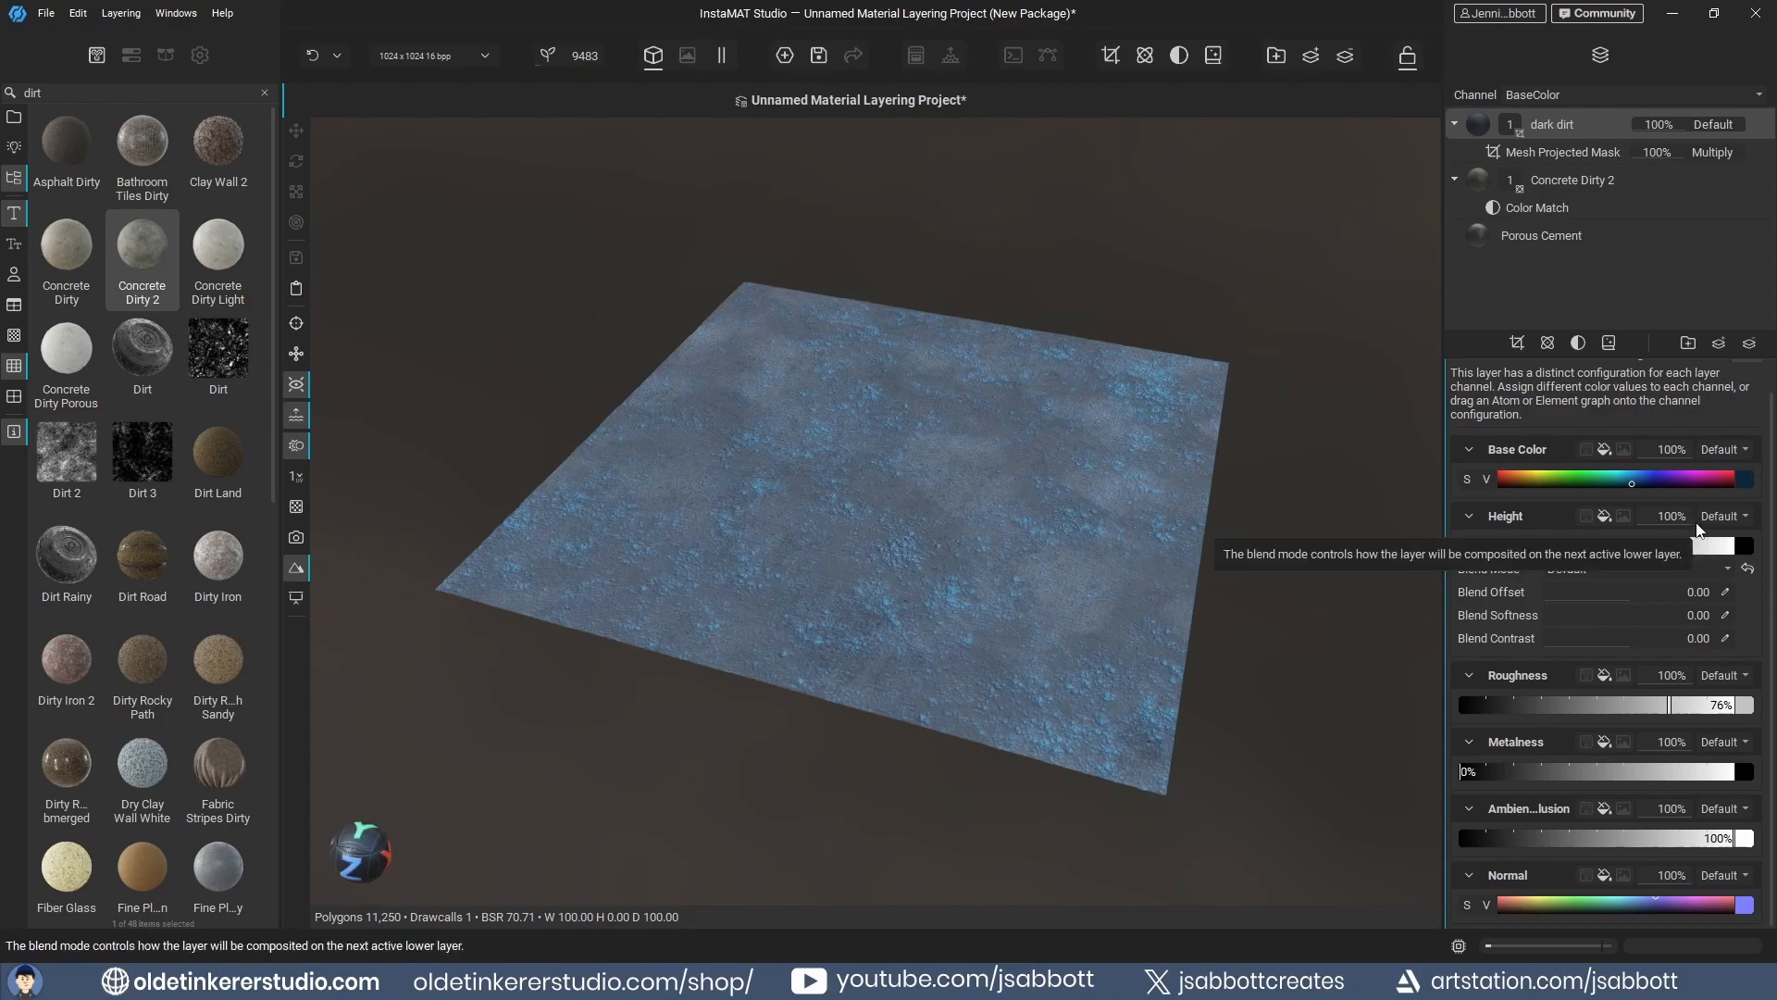
drag(1685, 522, 1622, 526)
- Isolate the dark dirt mask and set the Dirt 3 image's seed to 30062, balance to 0.60 and contrast to 0.04
click(1573, 151)
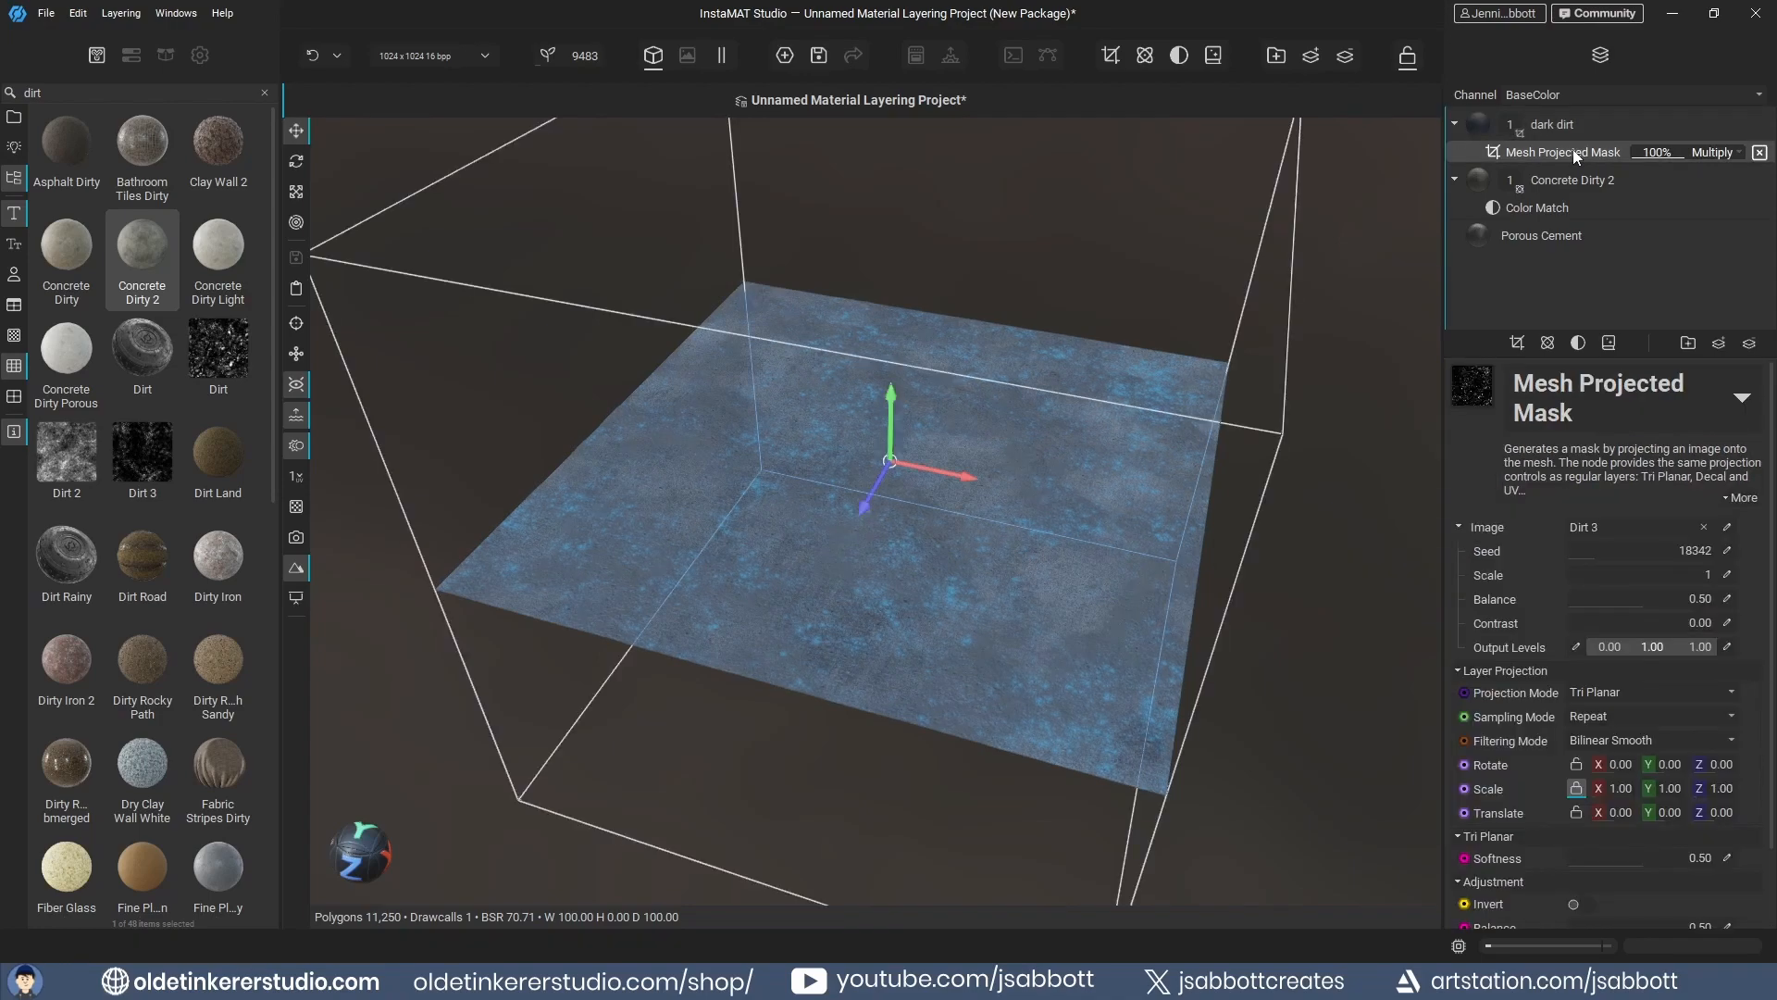
alt+click(1574, 150)
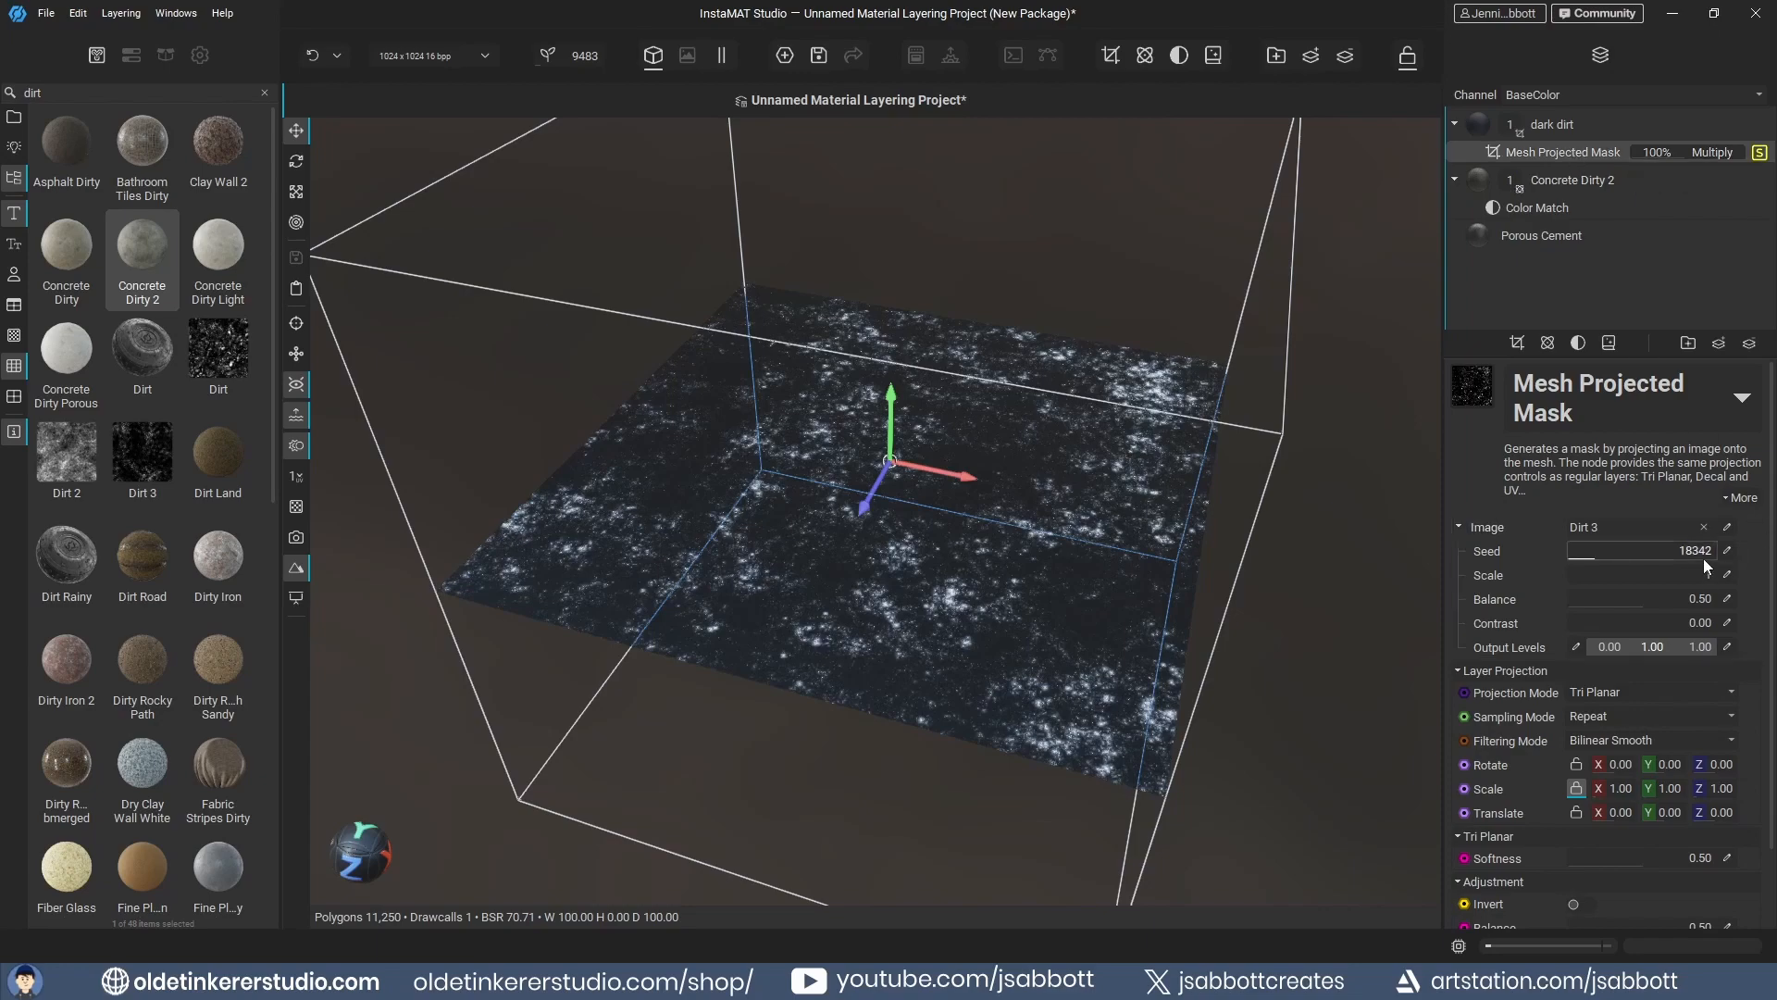
mouse_move(1587, 557)
mouse_down()
mouse_move(1658, 603)
mouse_move(1575, 575)
mouse_up()
scroll(1763, 653, down, 1)
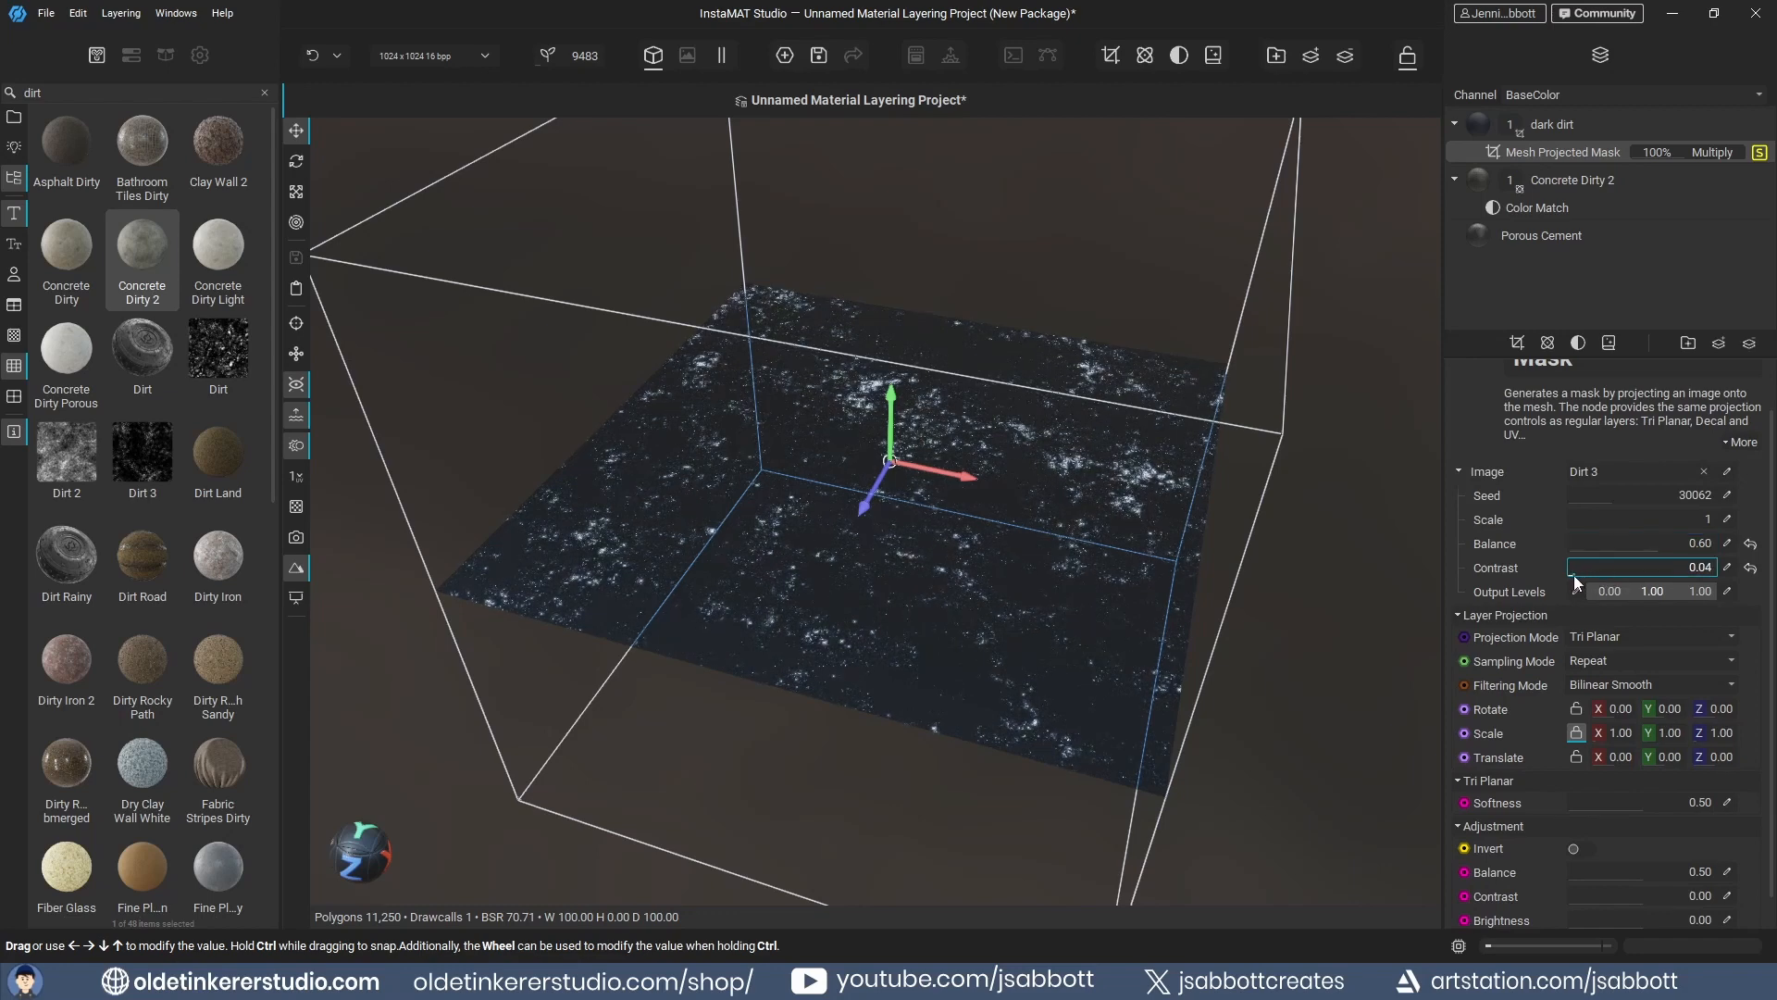
- Set the dark dirt mask's adjustment brightness to -0.31 and leave the isolated mask view
scroll(1763, 721, down, 1)
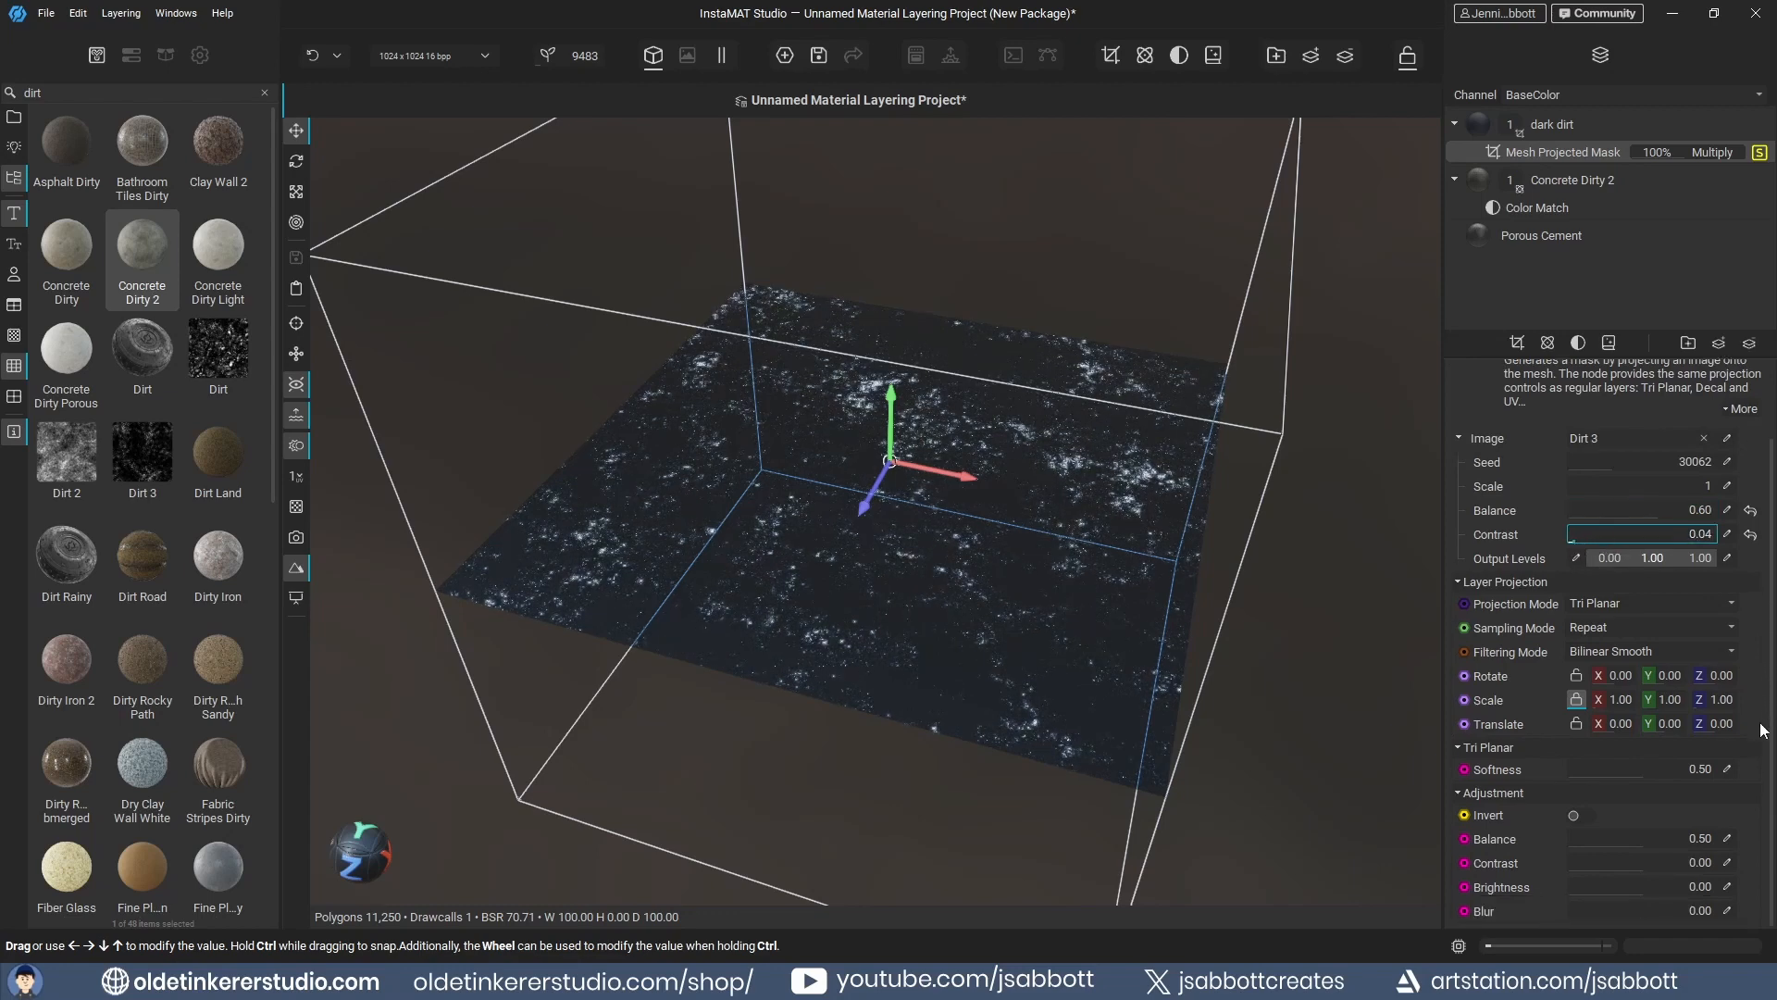
drag(1631, 897, 1634, 894)
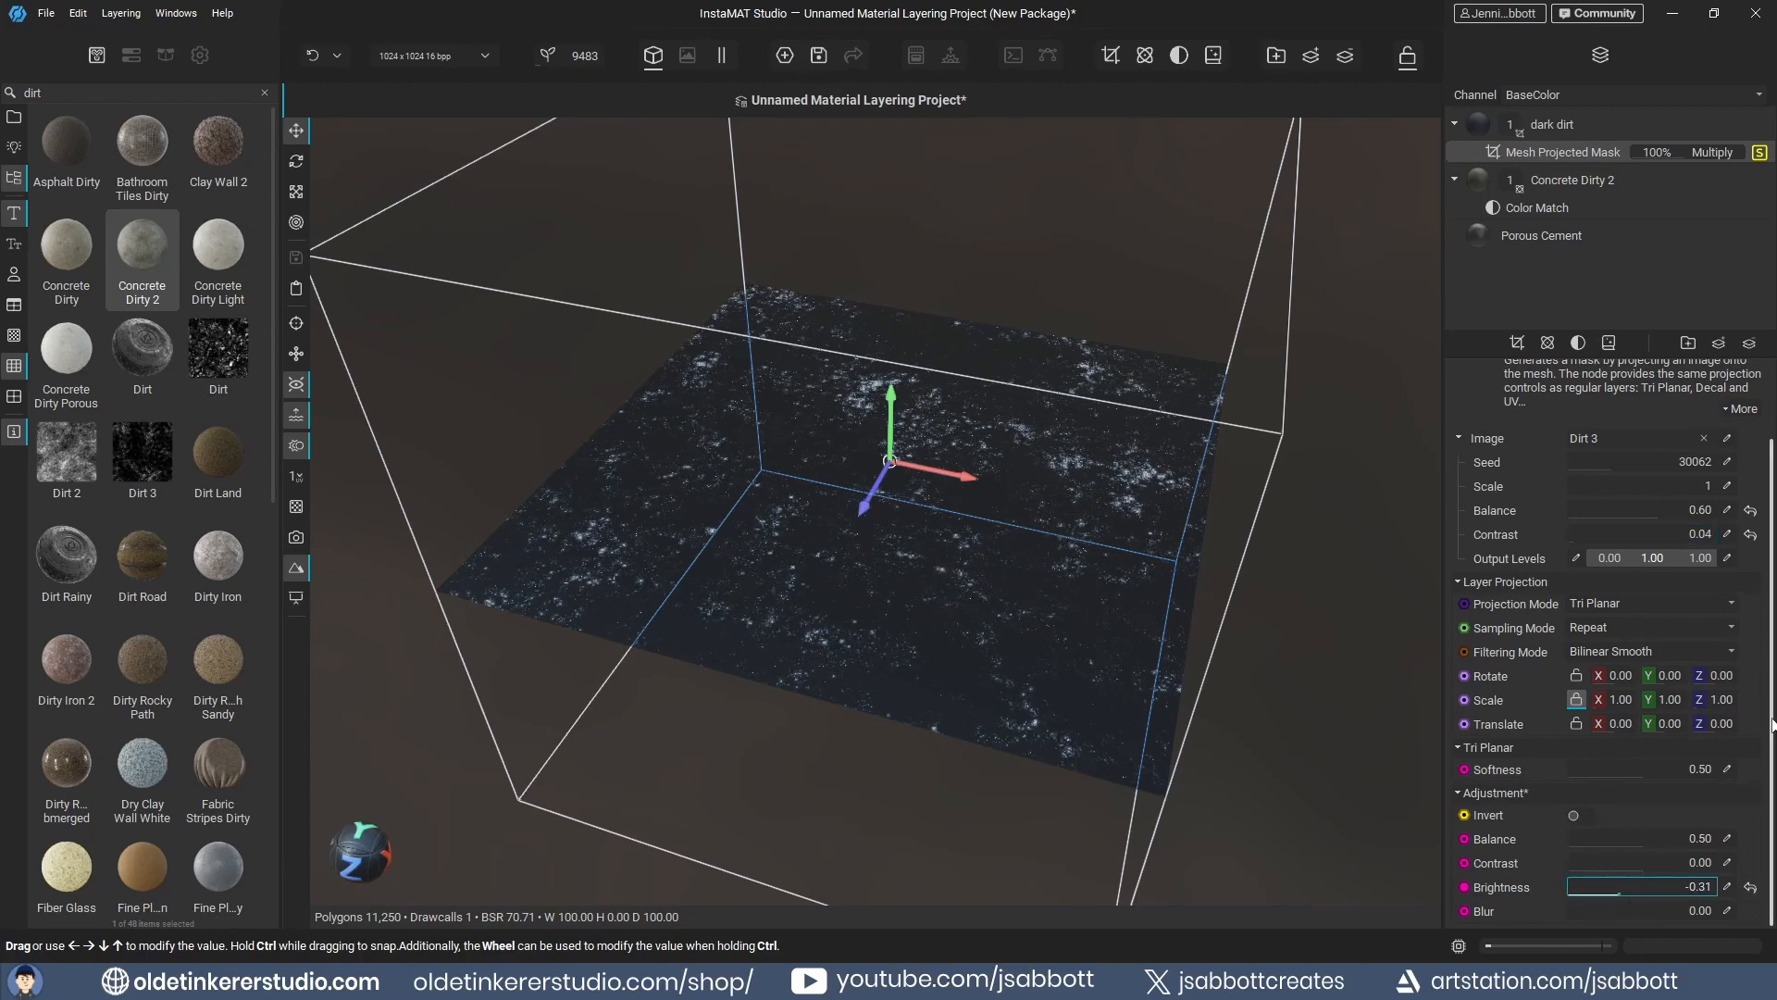
scroll(1762, 701, up, 3)
click(1760, 152)
- Duplicate the dark dirt layer together with its mask and rename the copy as "cracks"
click(1569, 124)
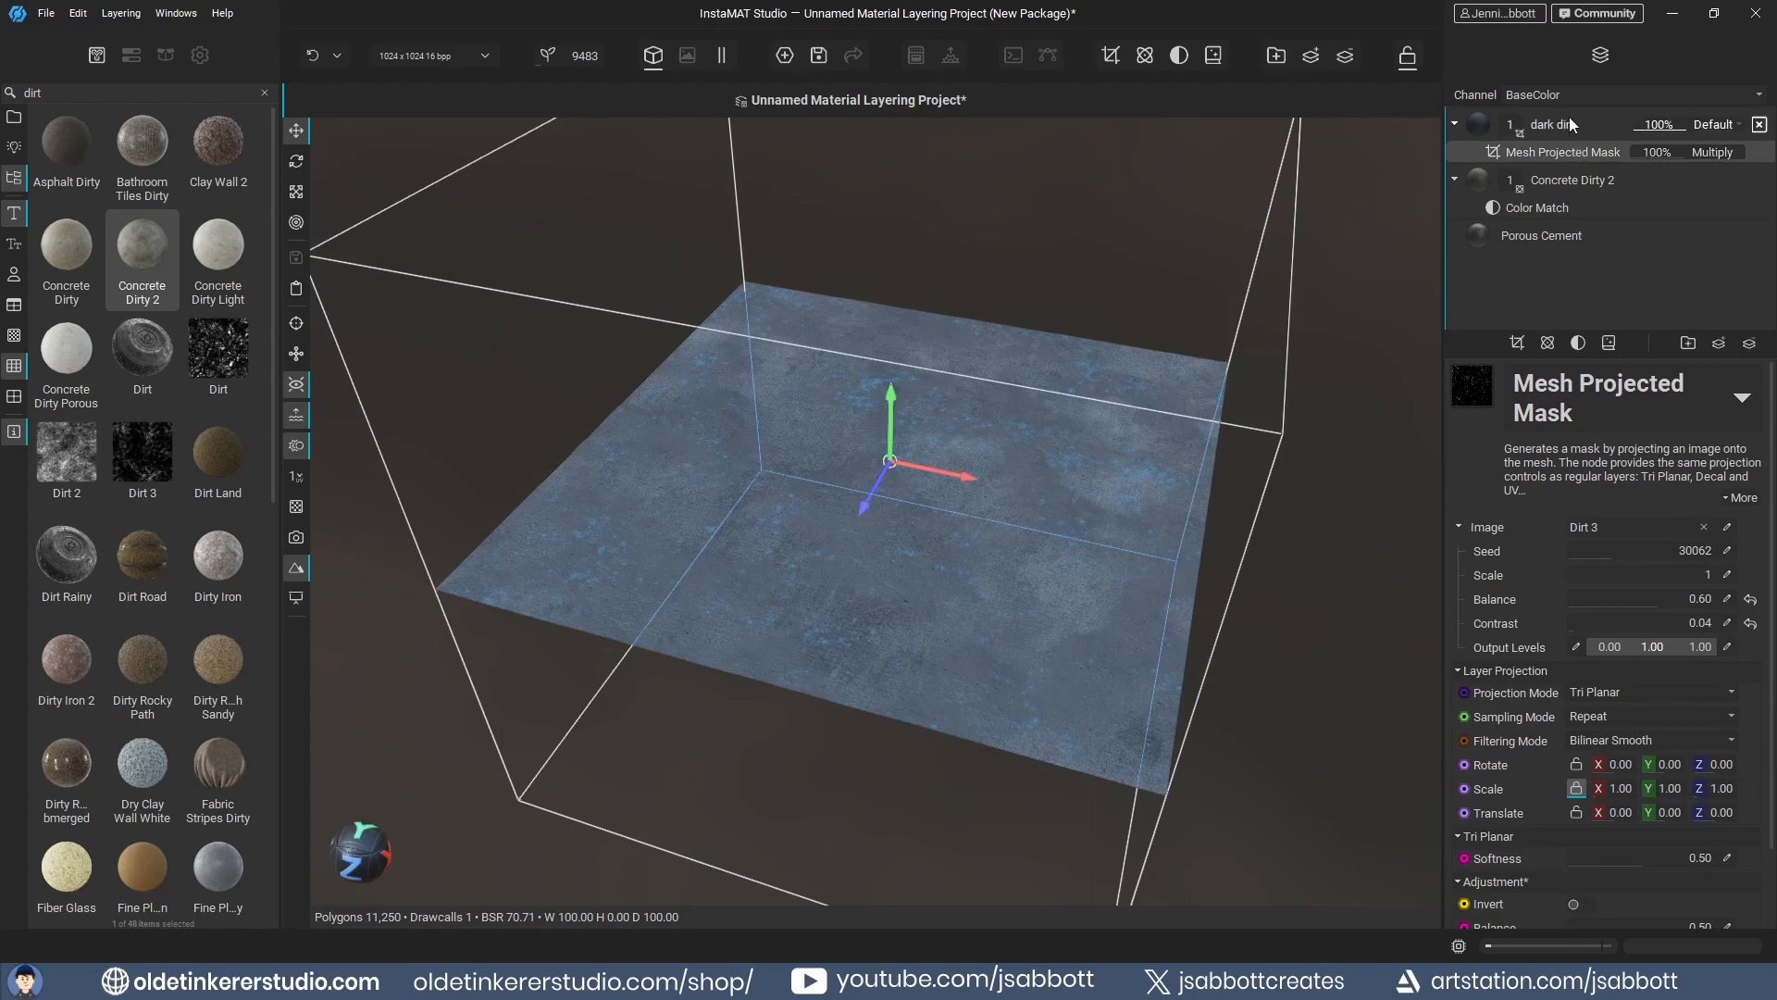
key(ctrl+d)
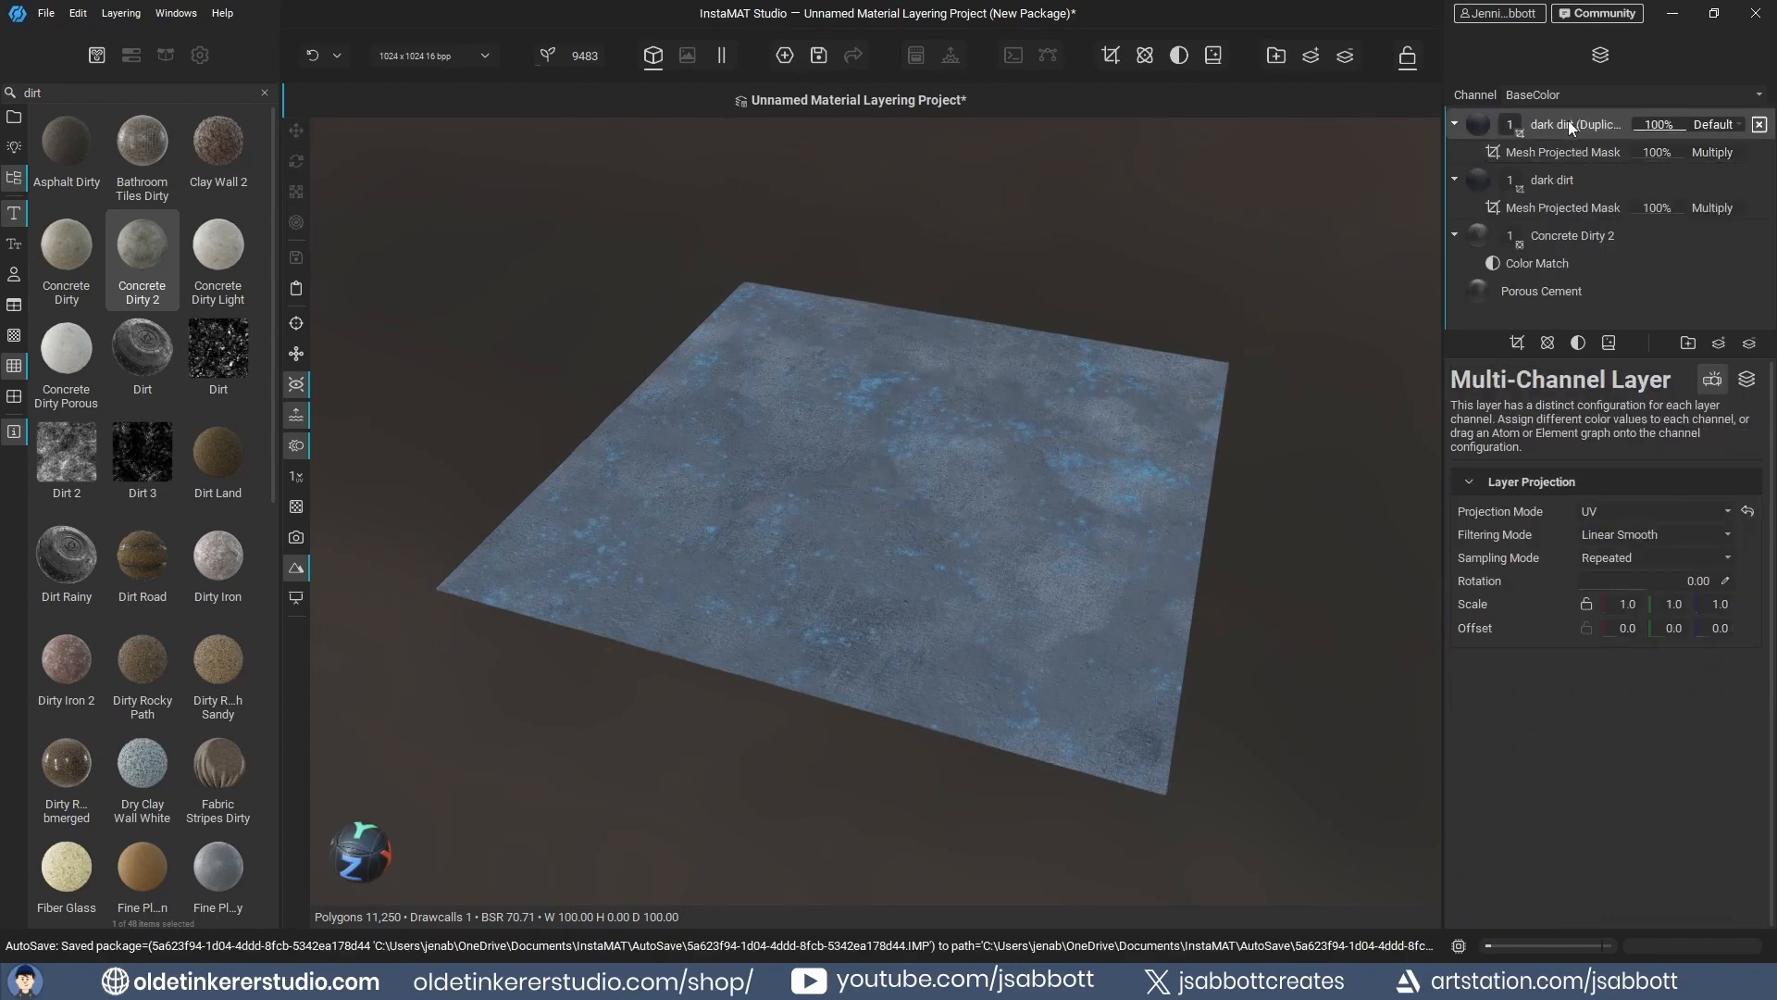
double_click(1569, 122)
text(cracks)
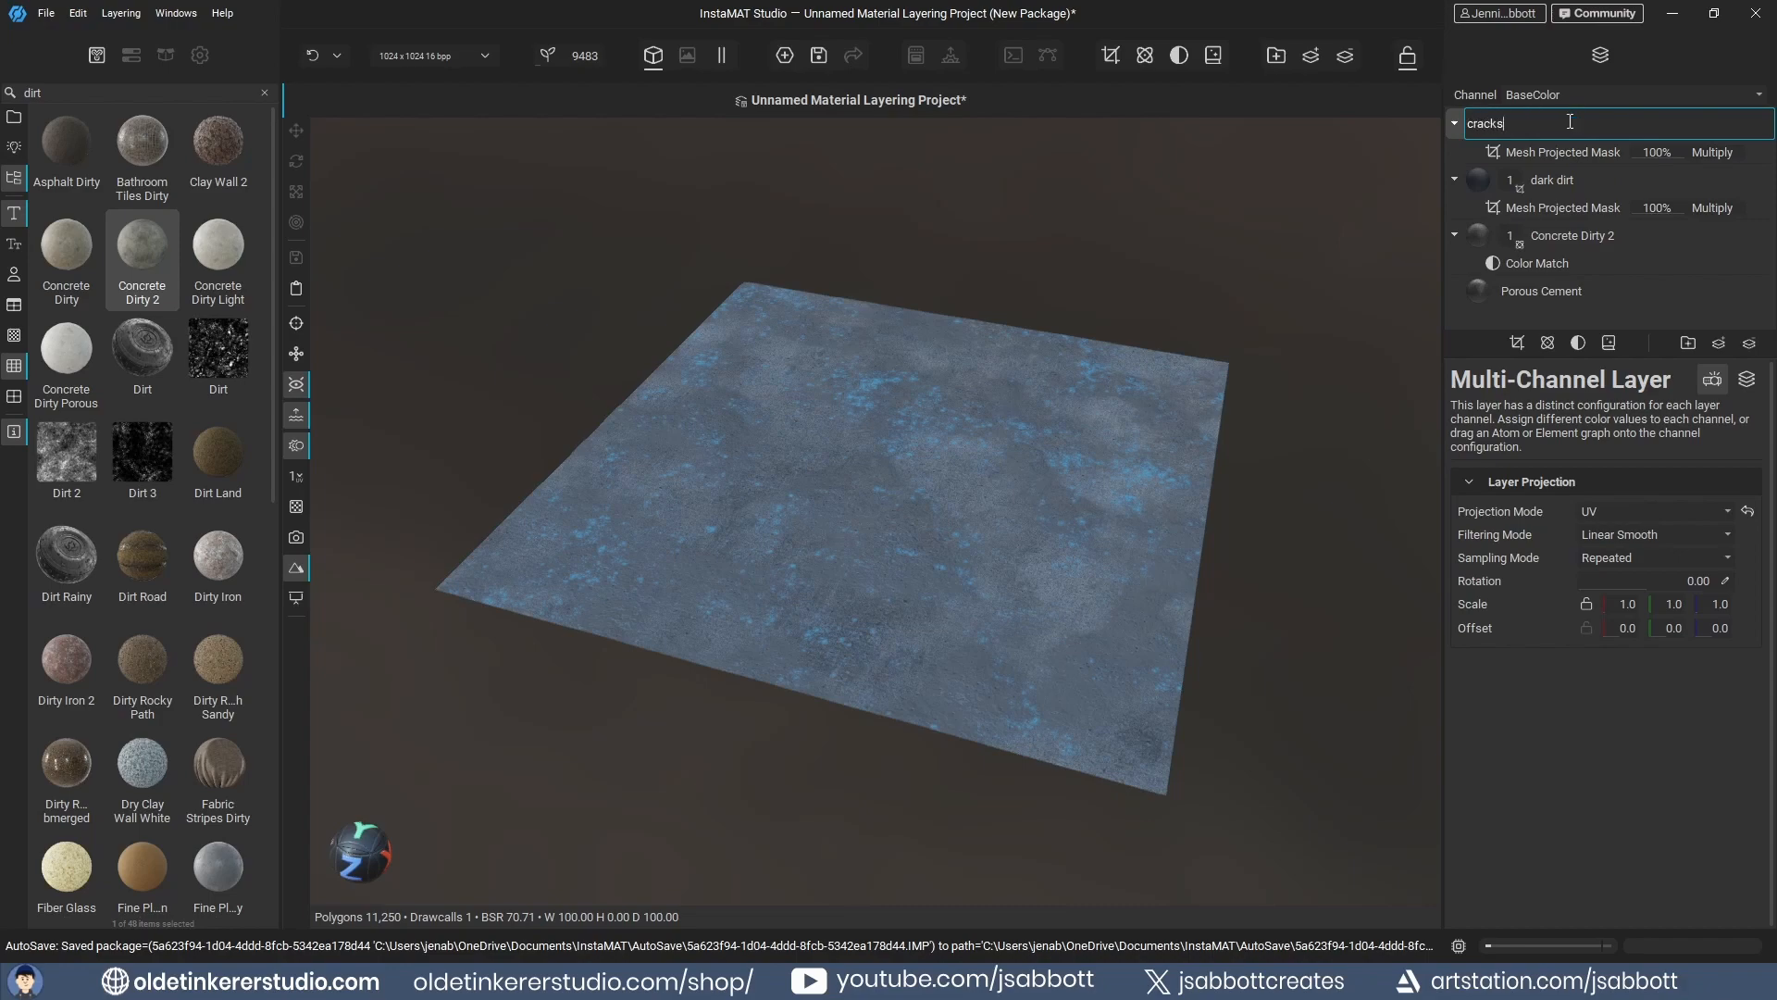
key(Return)
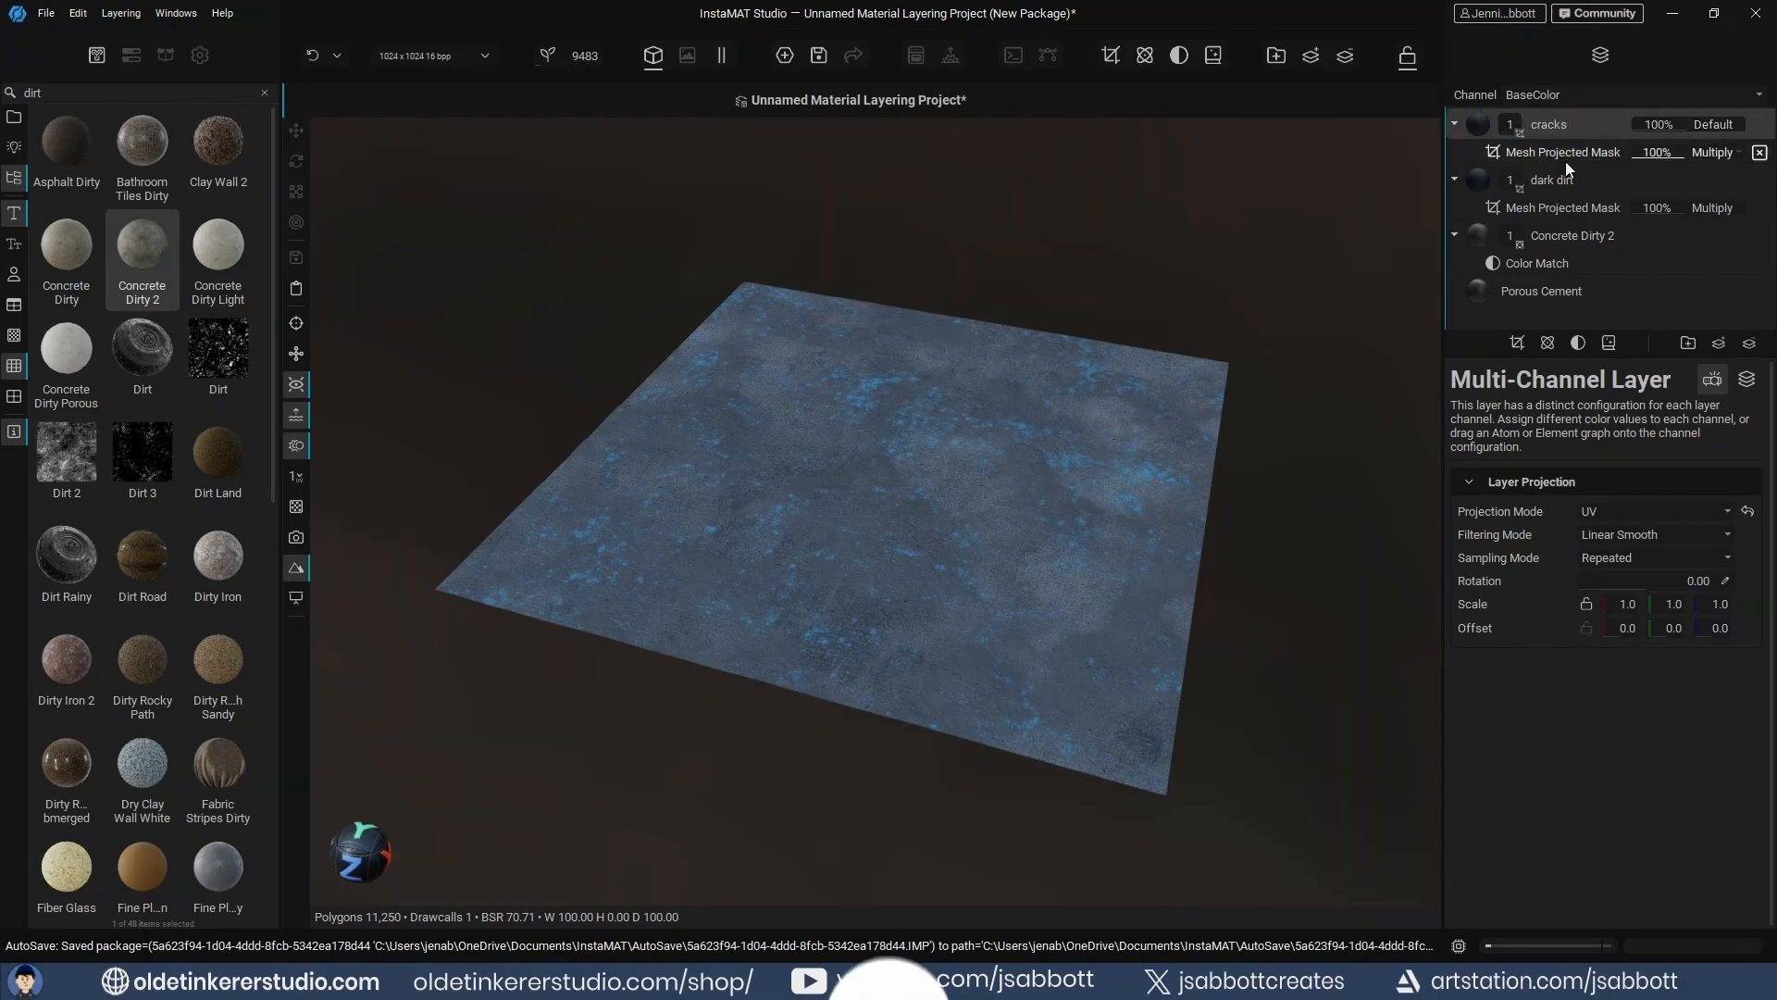
- Search for "crack" and replace the cracks layer's mask image with the Cracked graph
click(1555, 152)
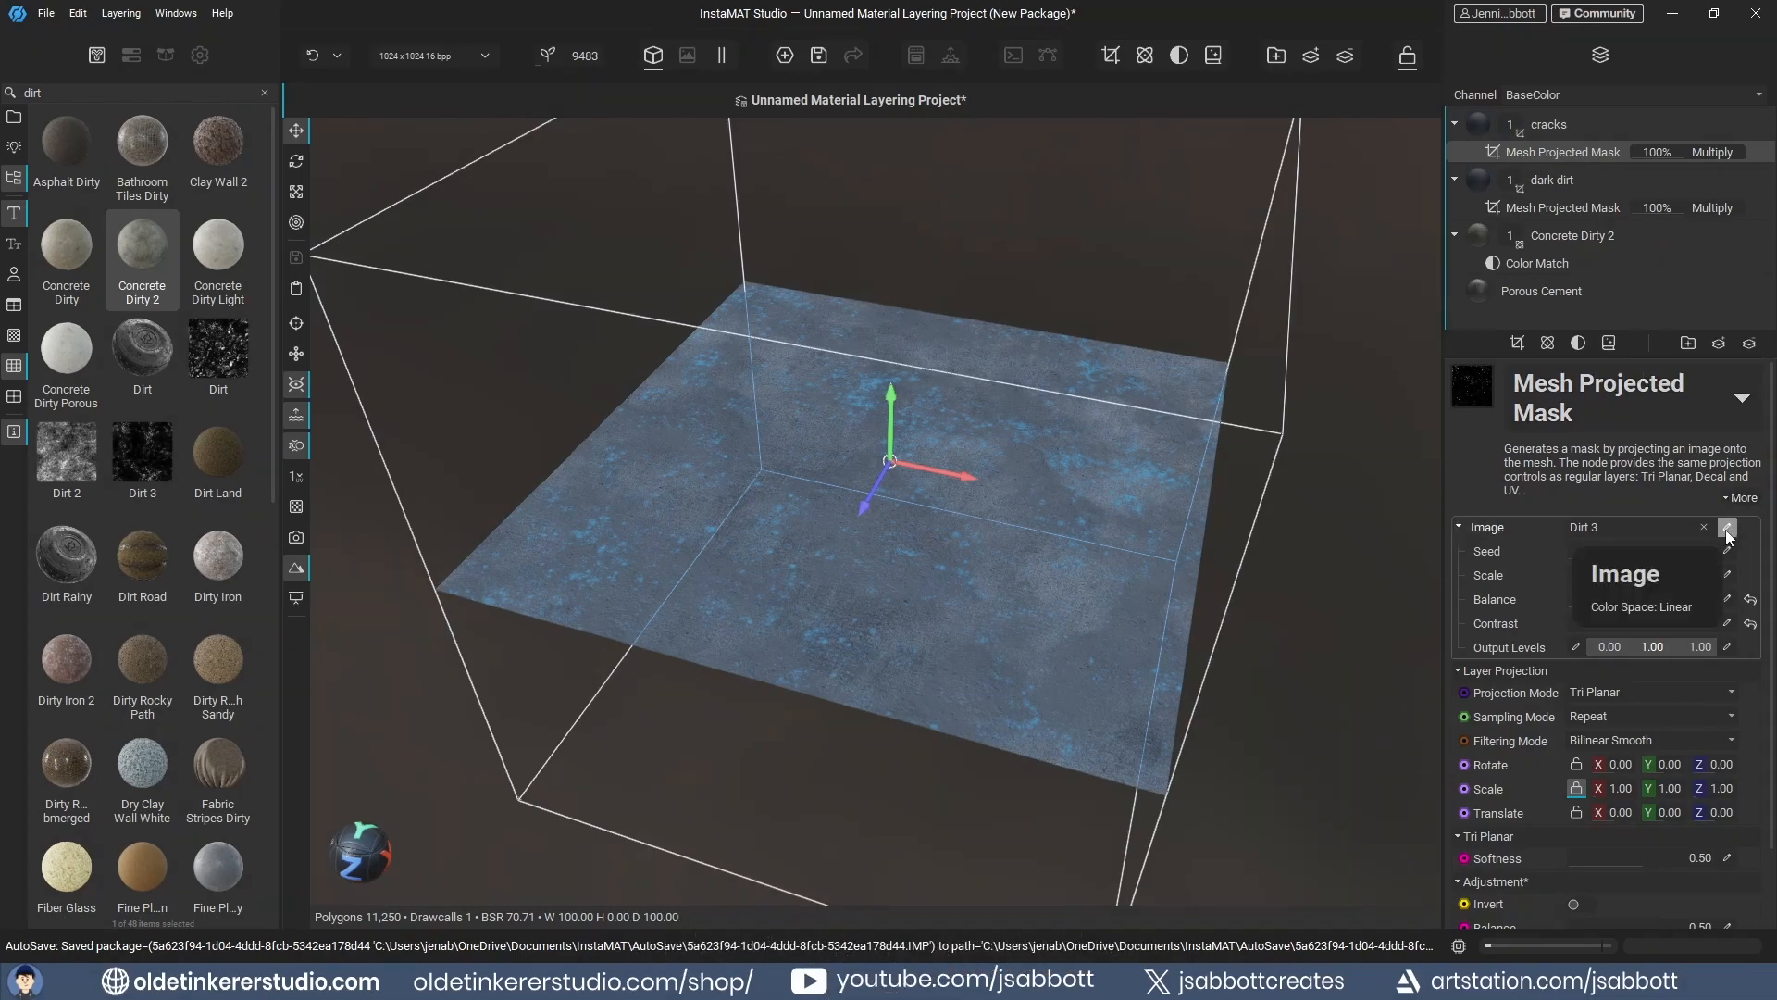
click(1727, 527)
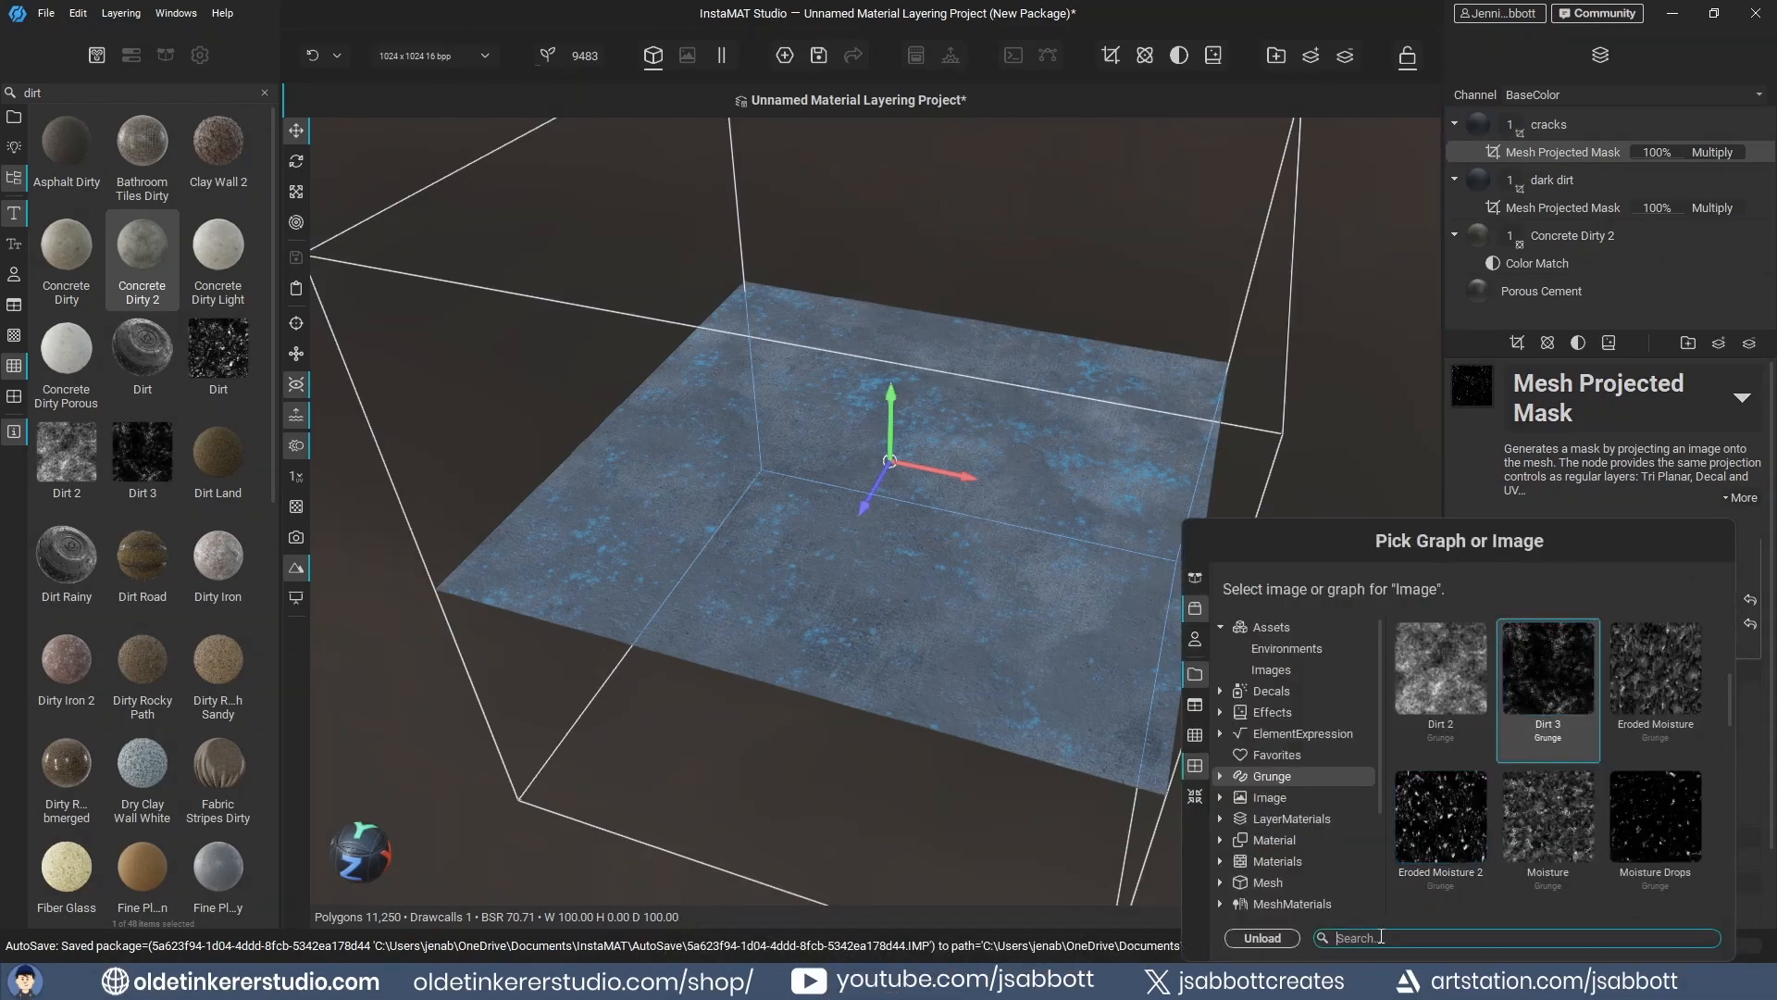
text(crack)
double_click(1432, 682)
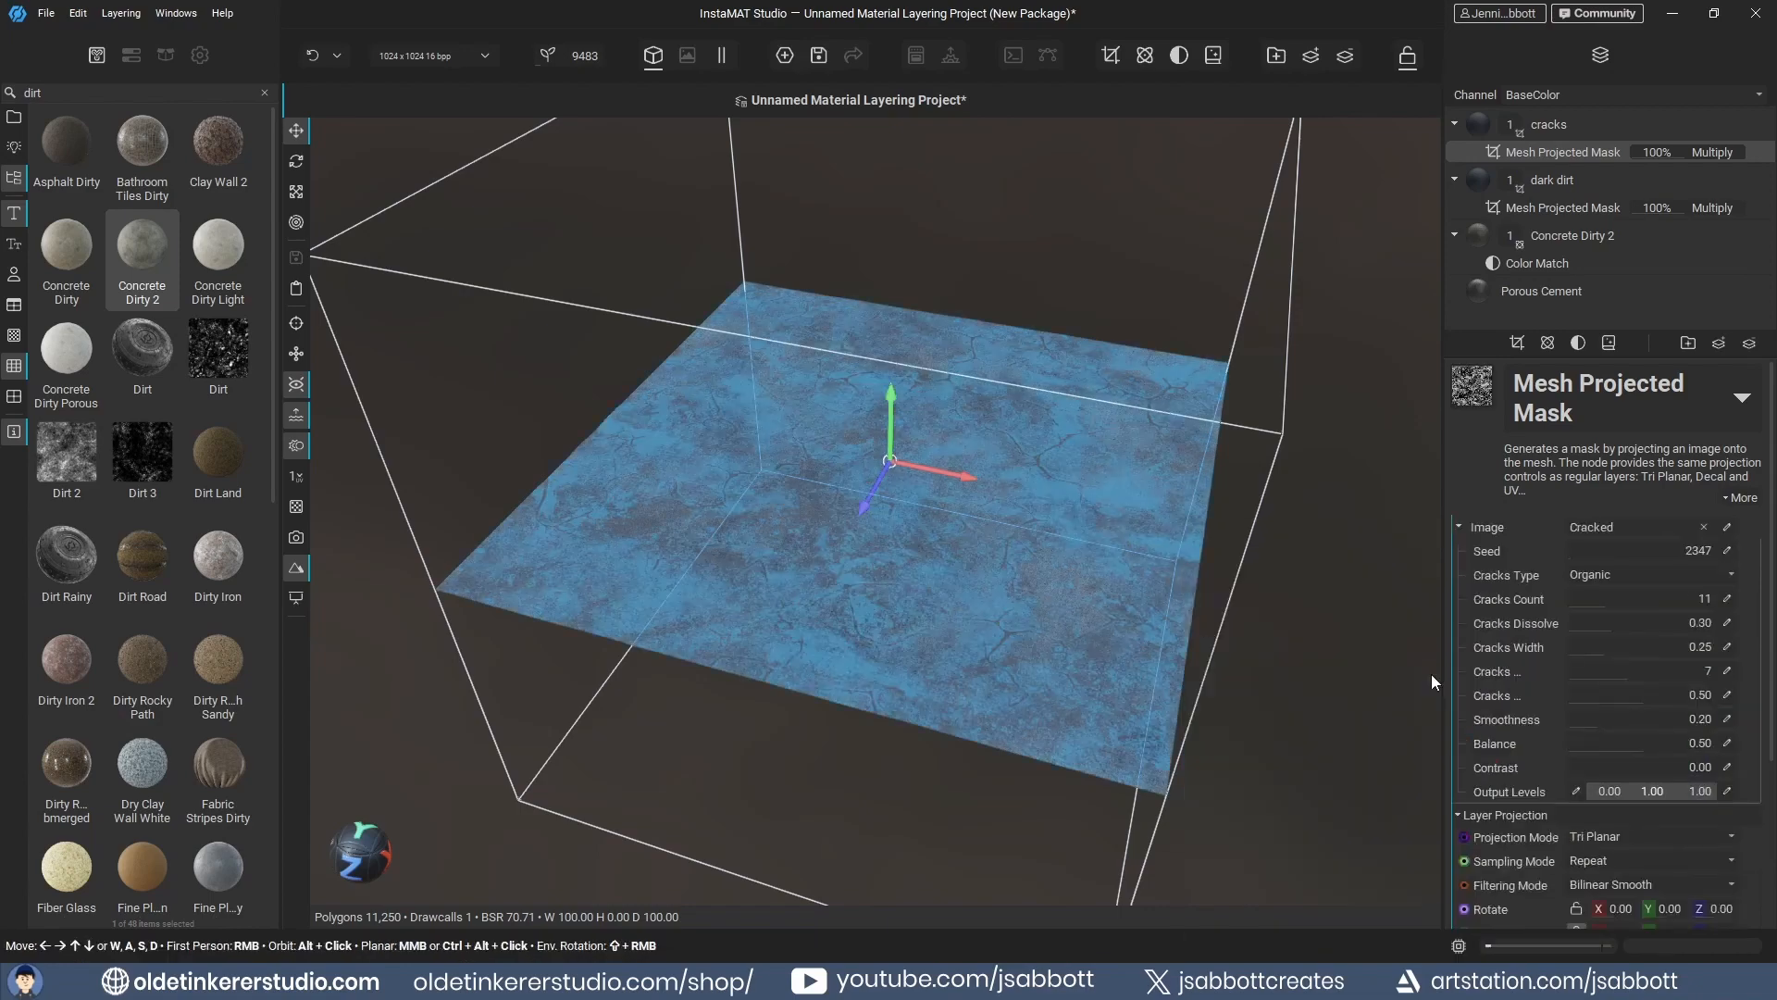
- Set the cracks mask's Cracked image to seed 41053 with the Organic cracks type
click(1545, 124)
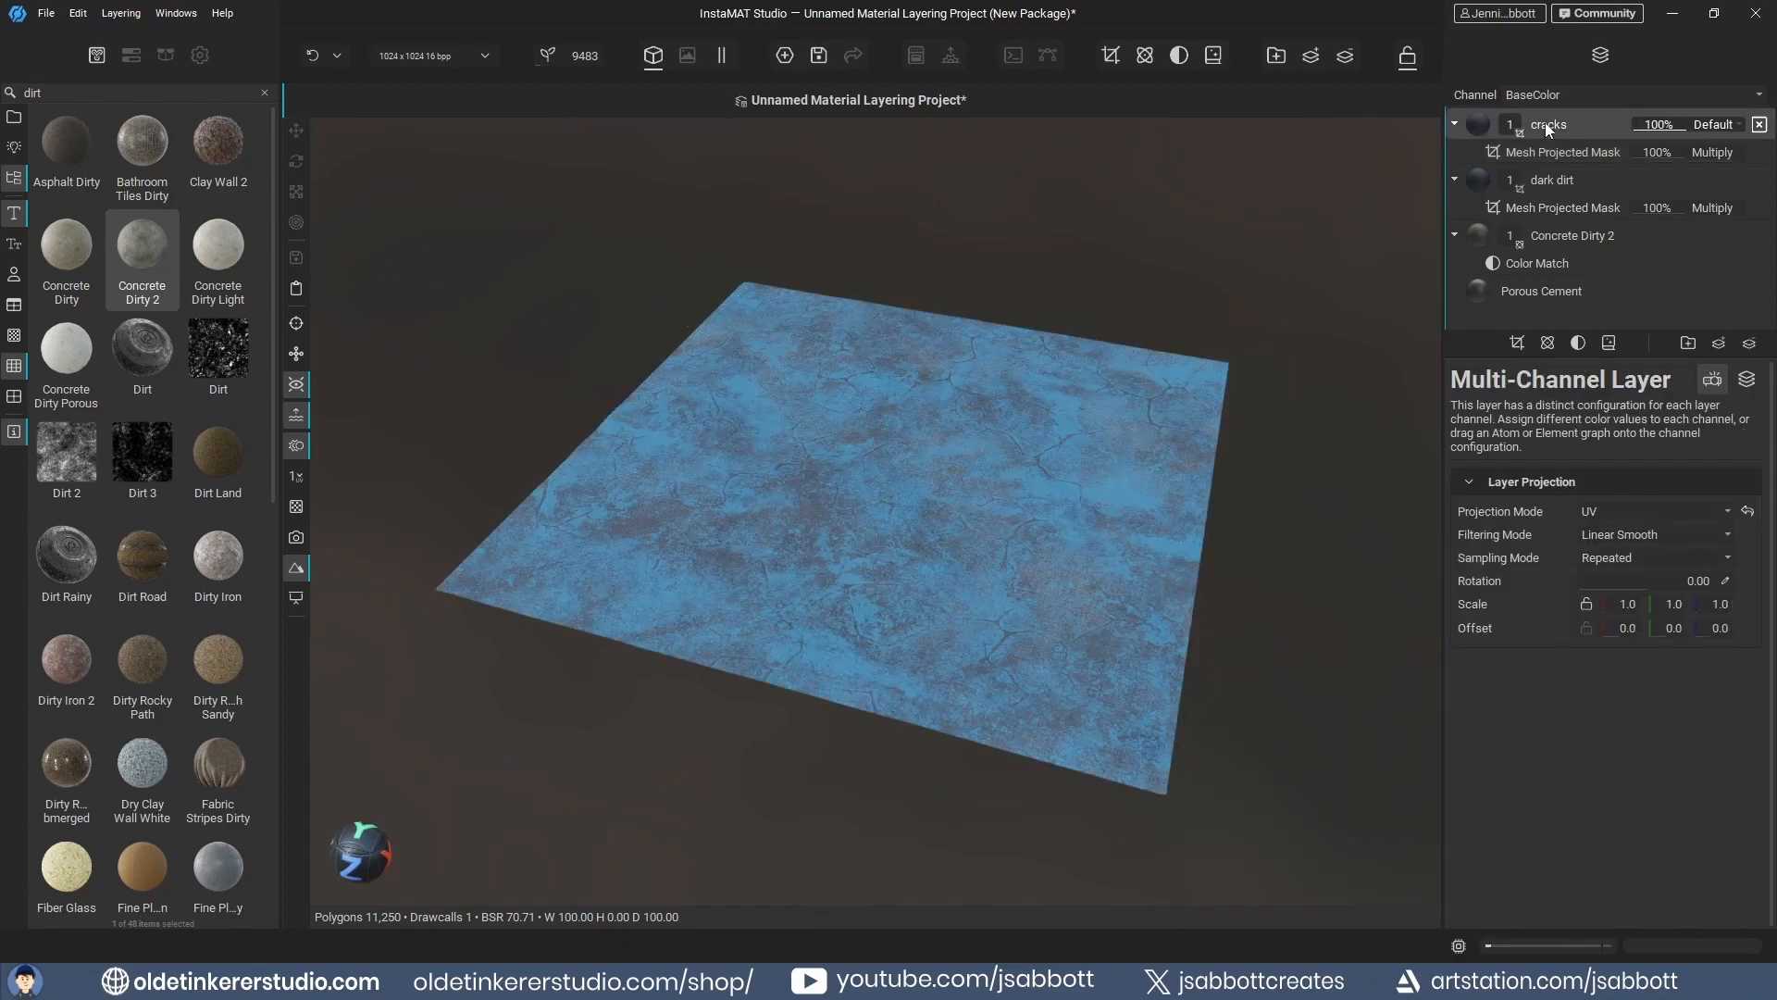
click(1747, 380)
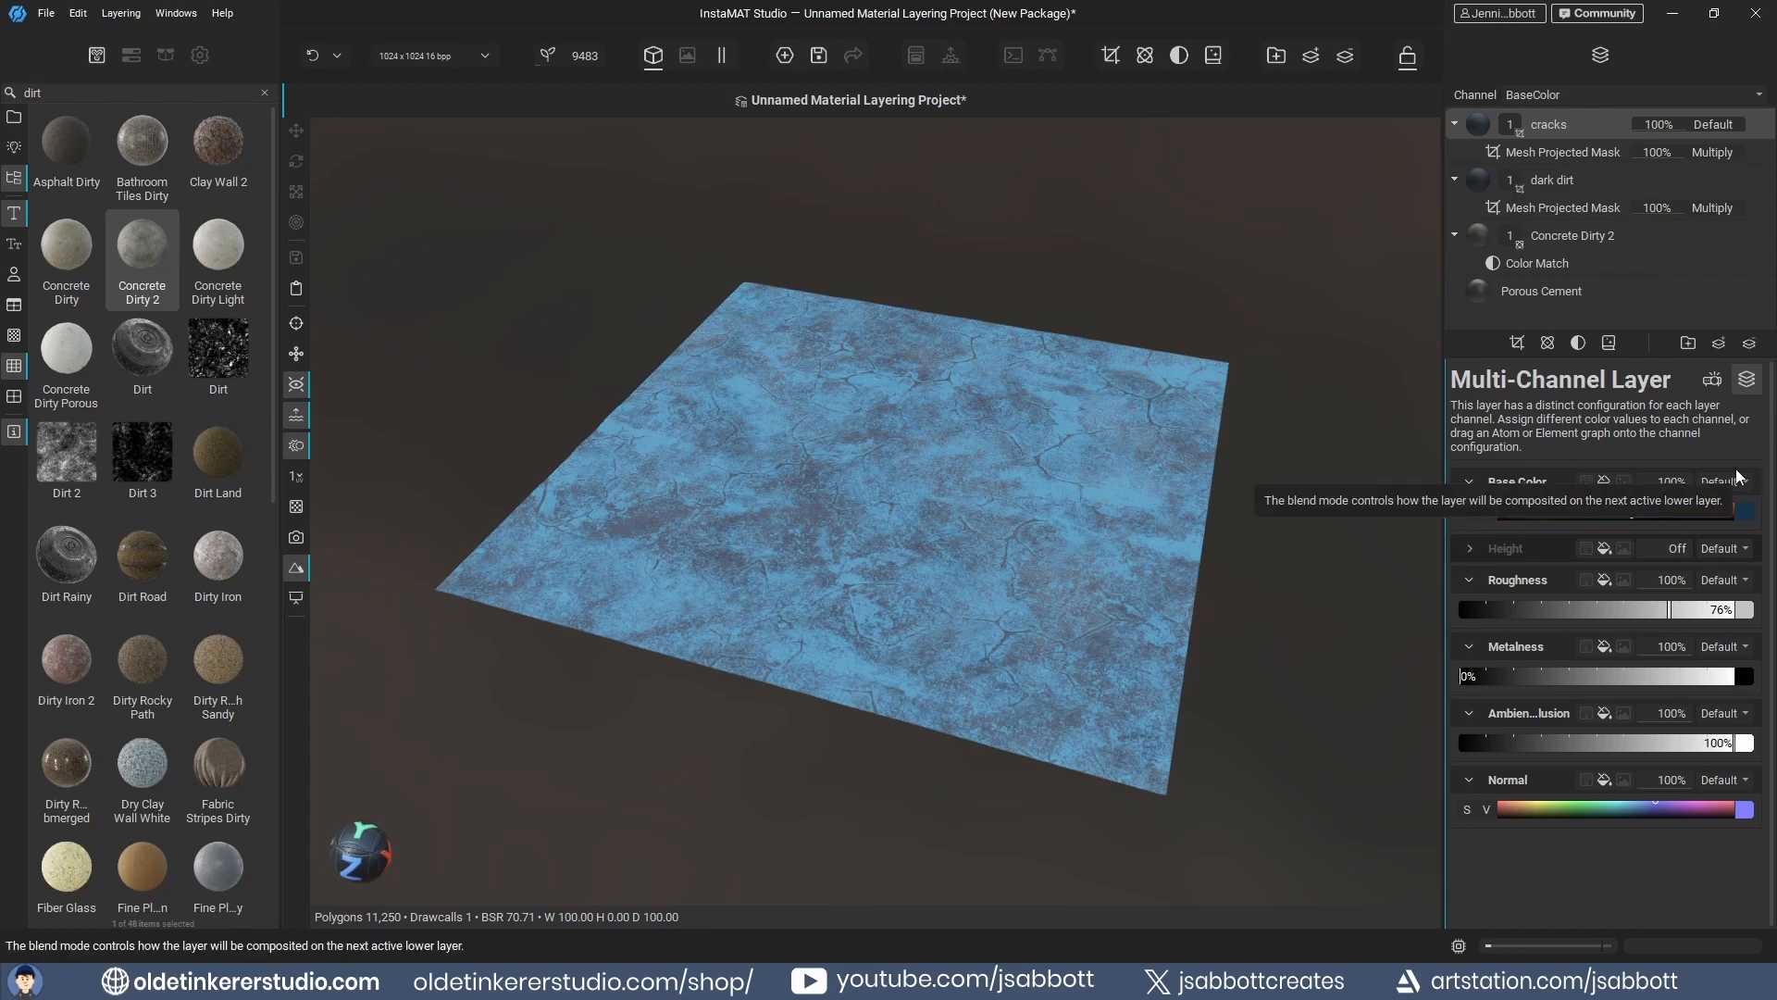
click(1564, 152)
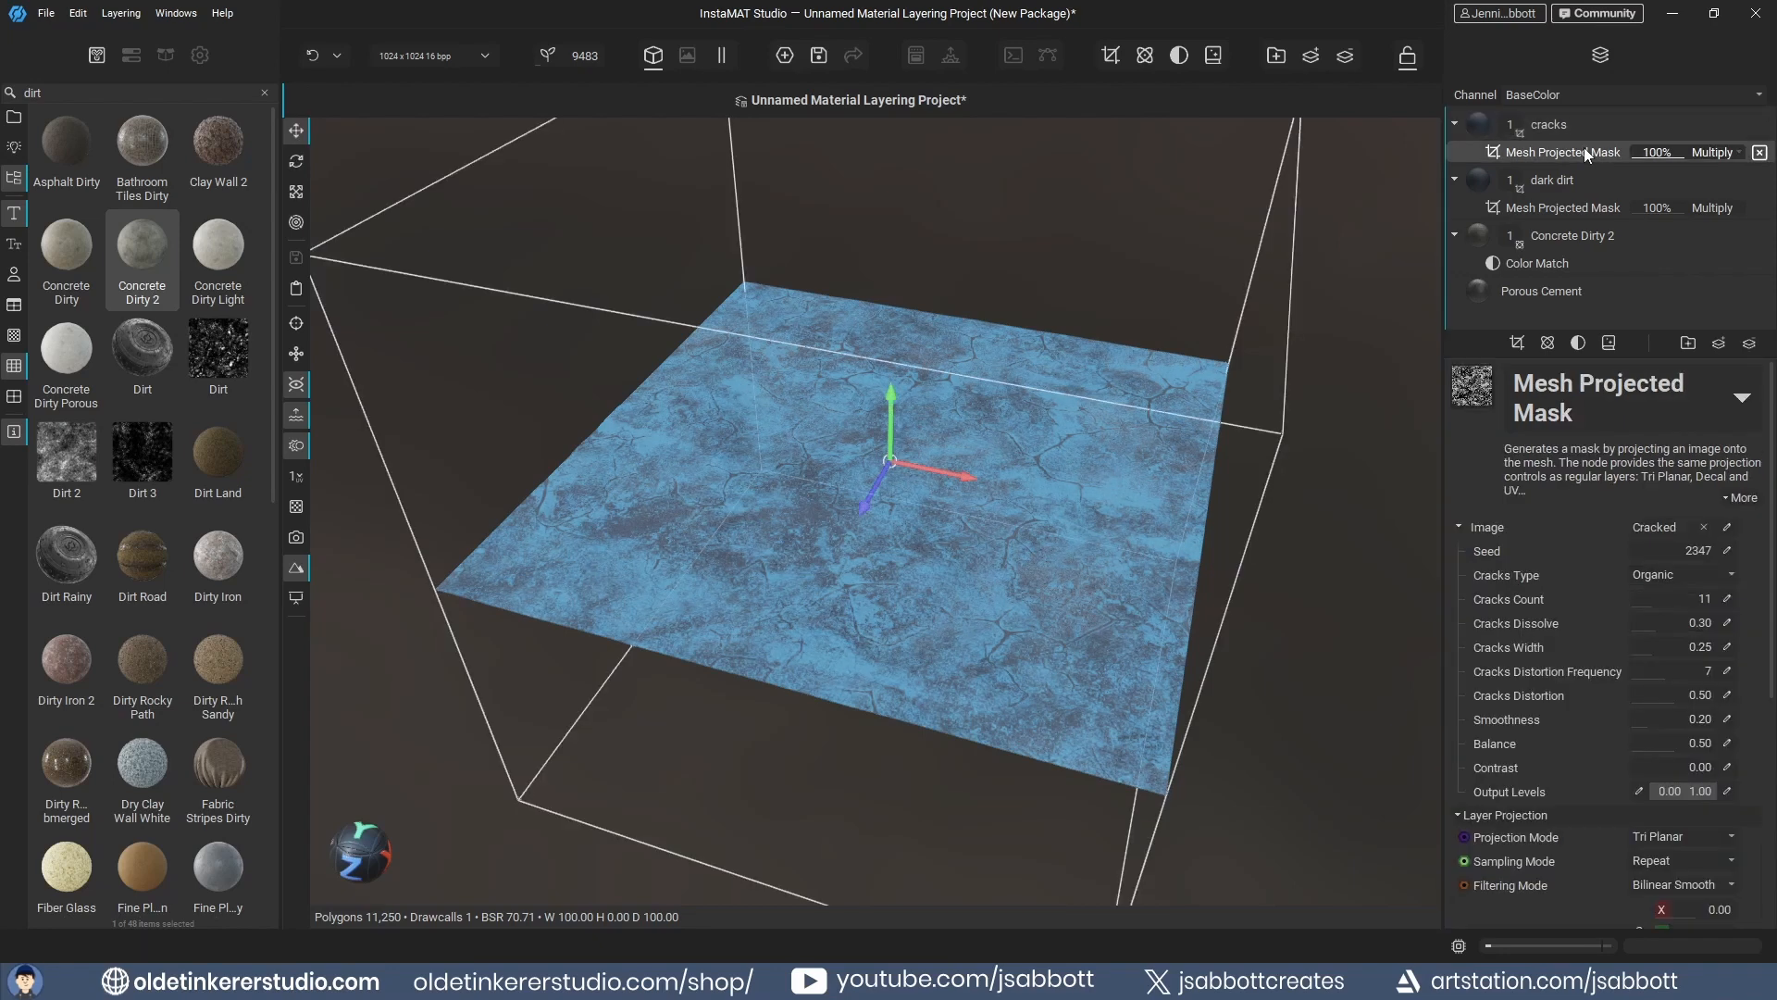
drag(1669, 555, 1666, 559)
click(1728, 576)
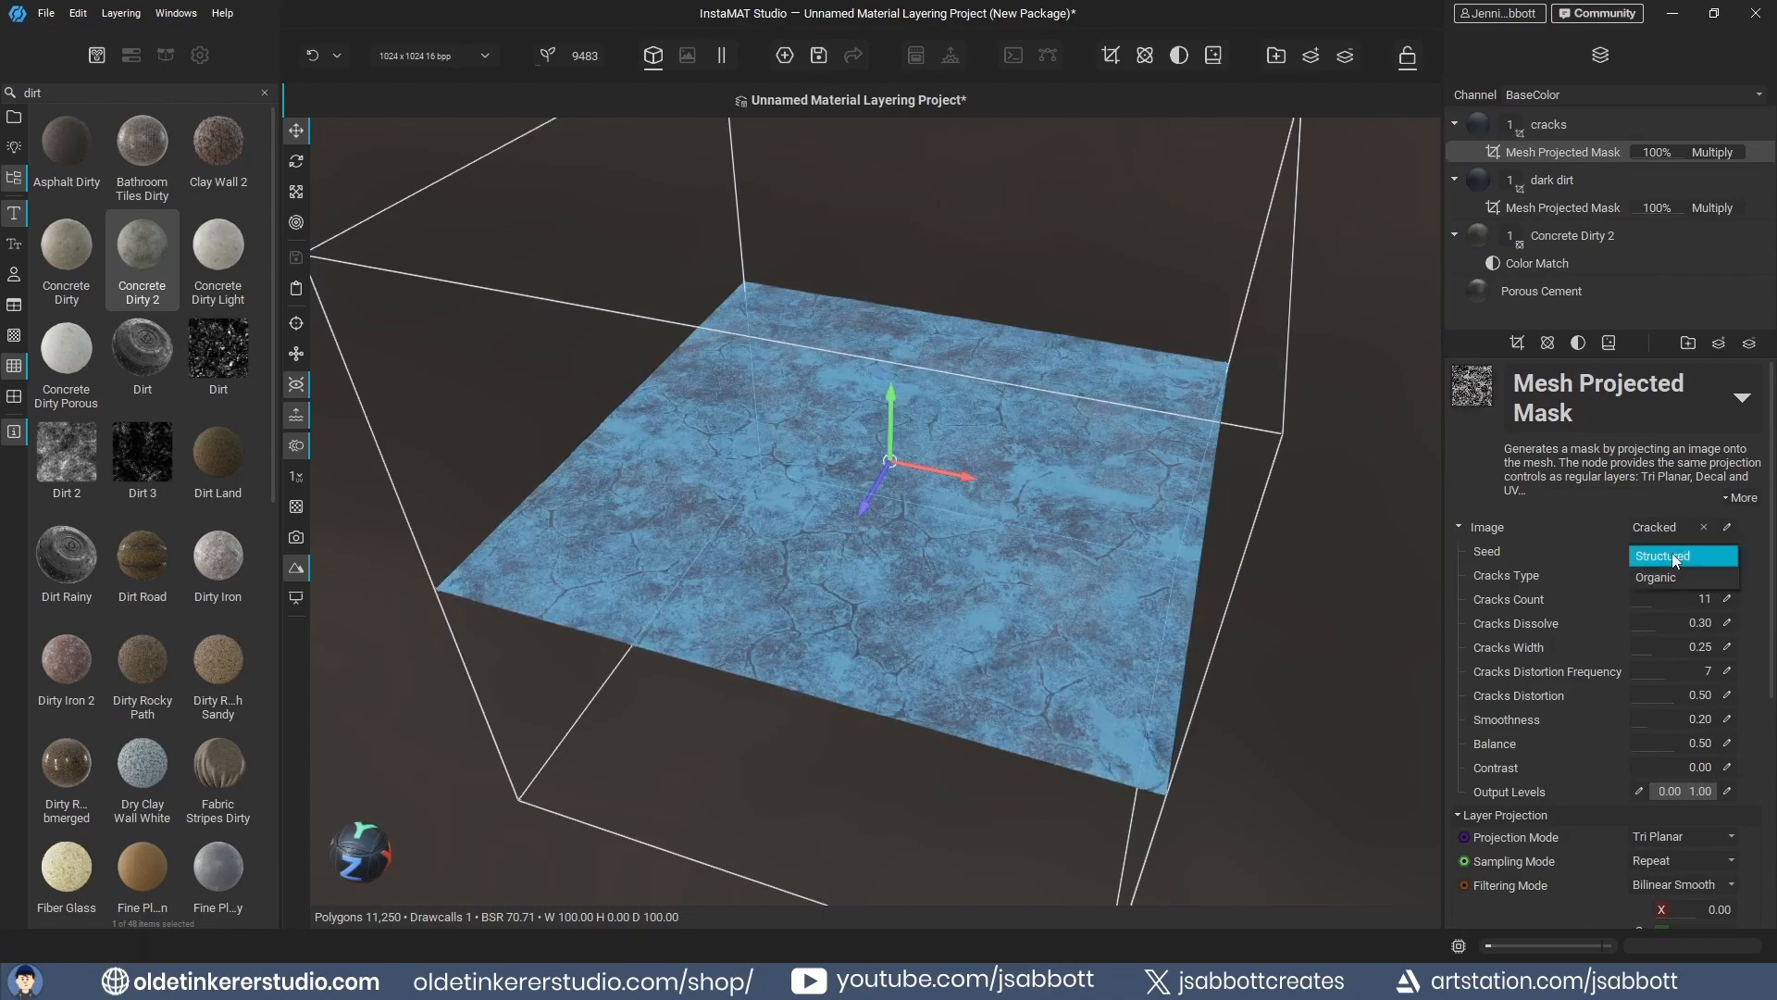
click(1673, 556)
click(1681, 578)
- Set the cracks mask's cracks count to 12, cracks width to 0.34 and contrast to 0.34
click(1685, 602)
click(1653, 606)
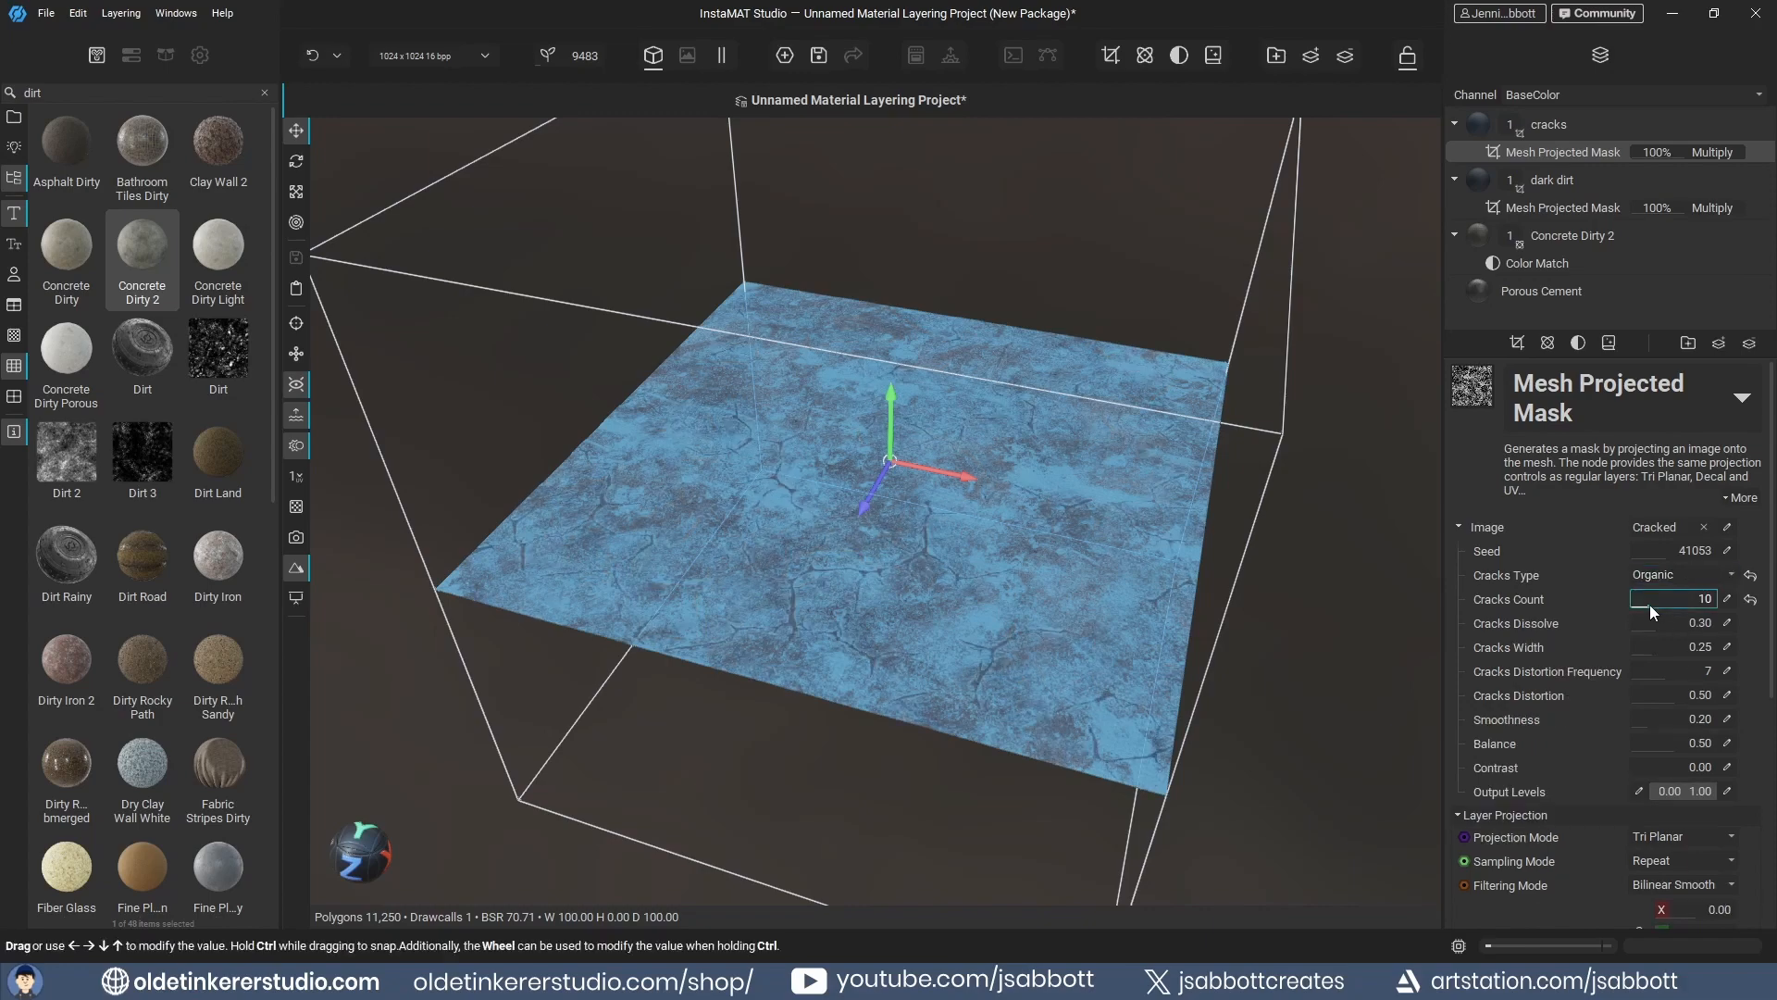
click(1655, 656)
drag(1653, 654, 1660, 653)
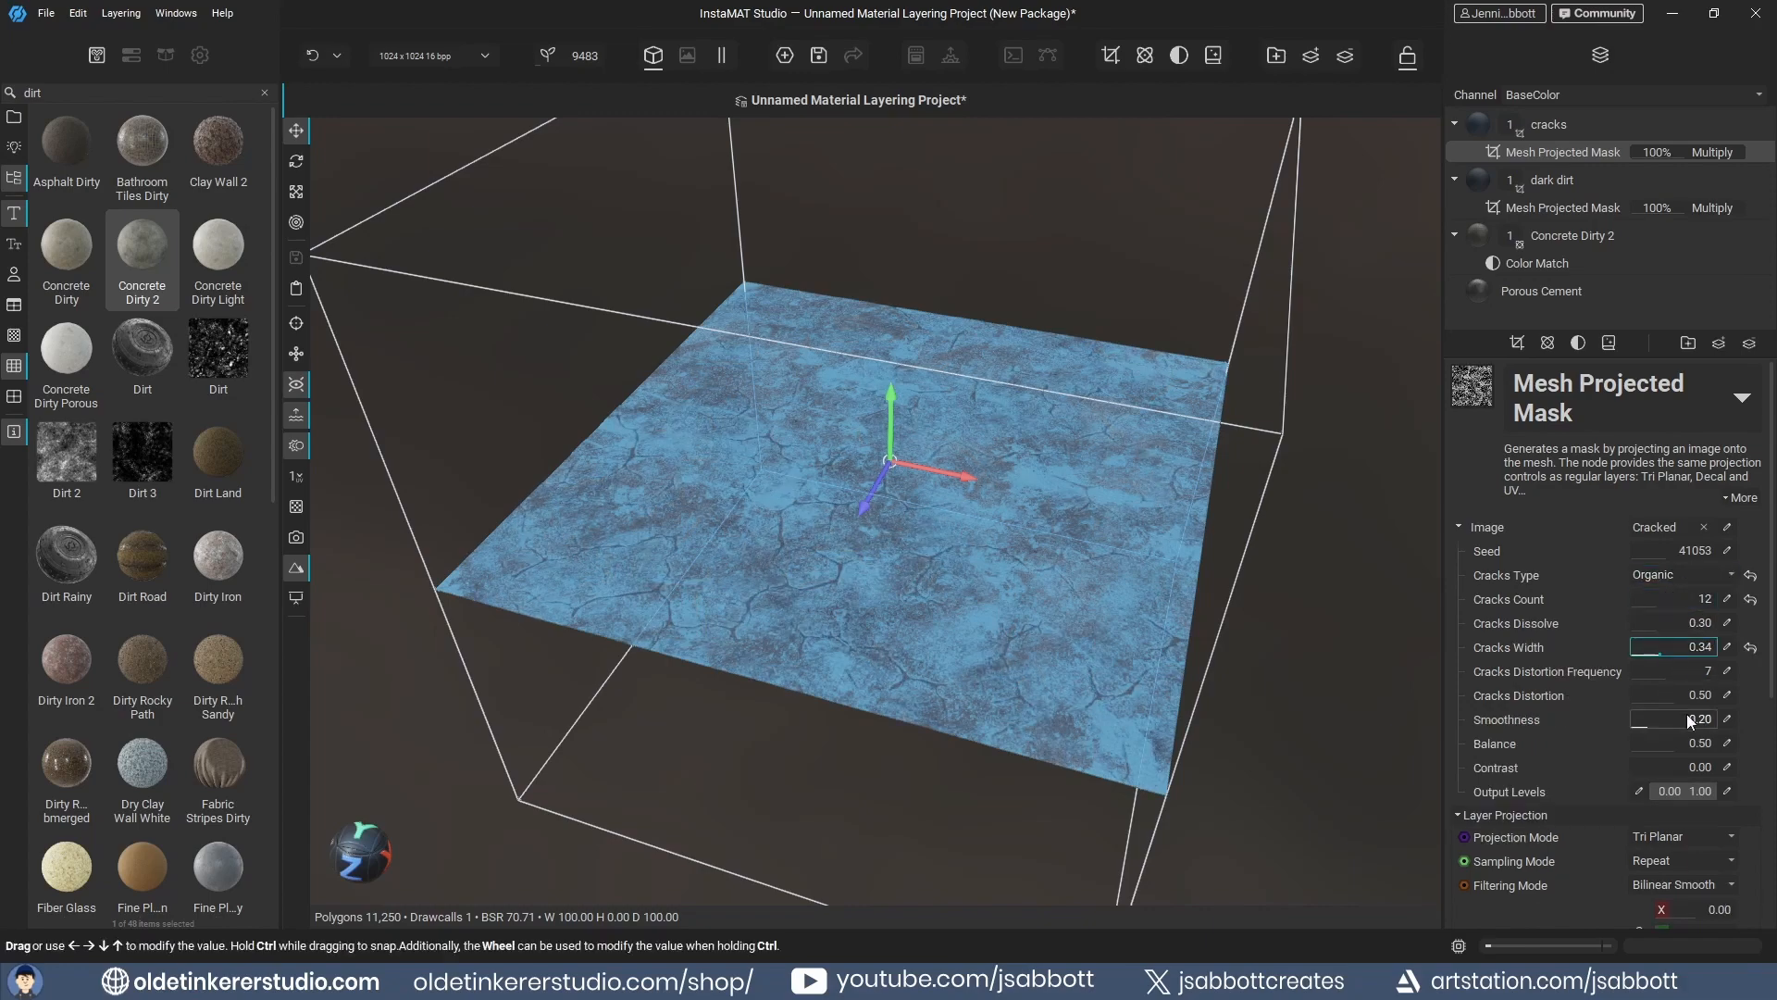
click(1659, 774)
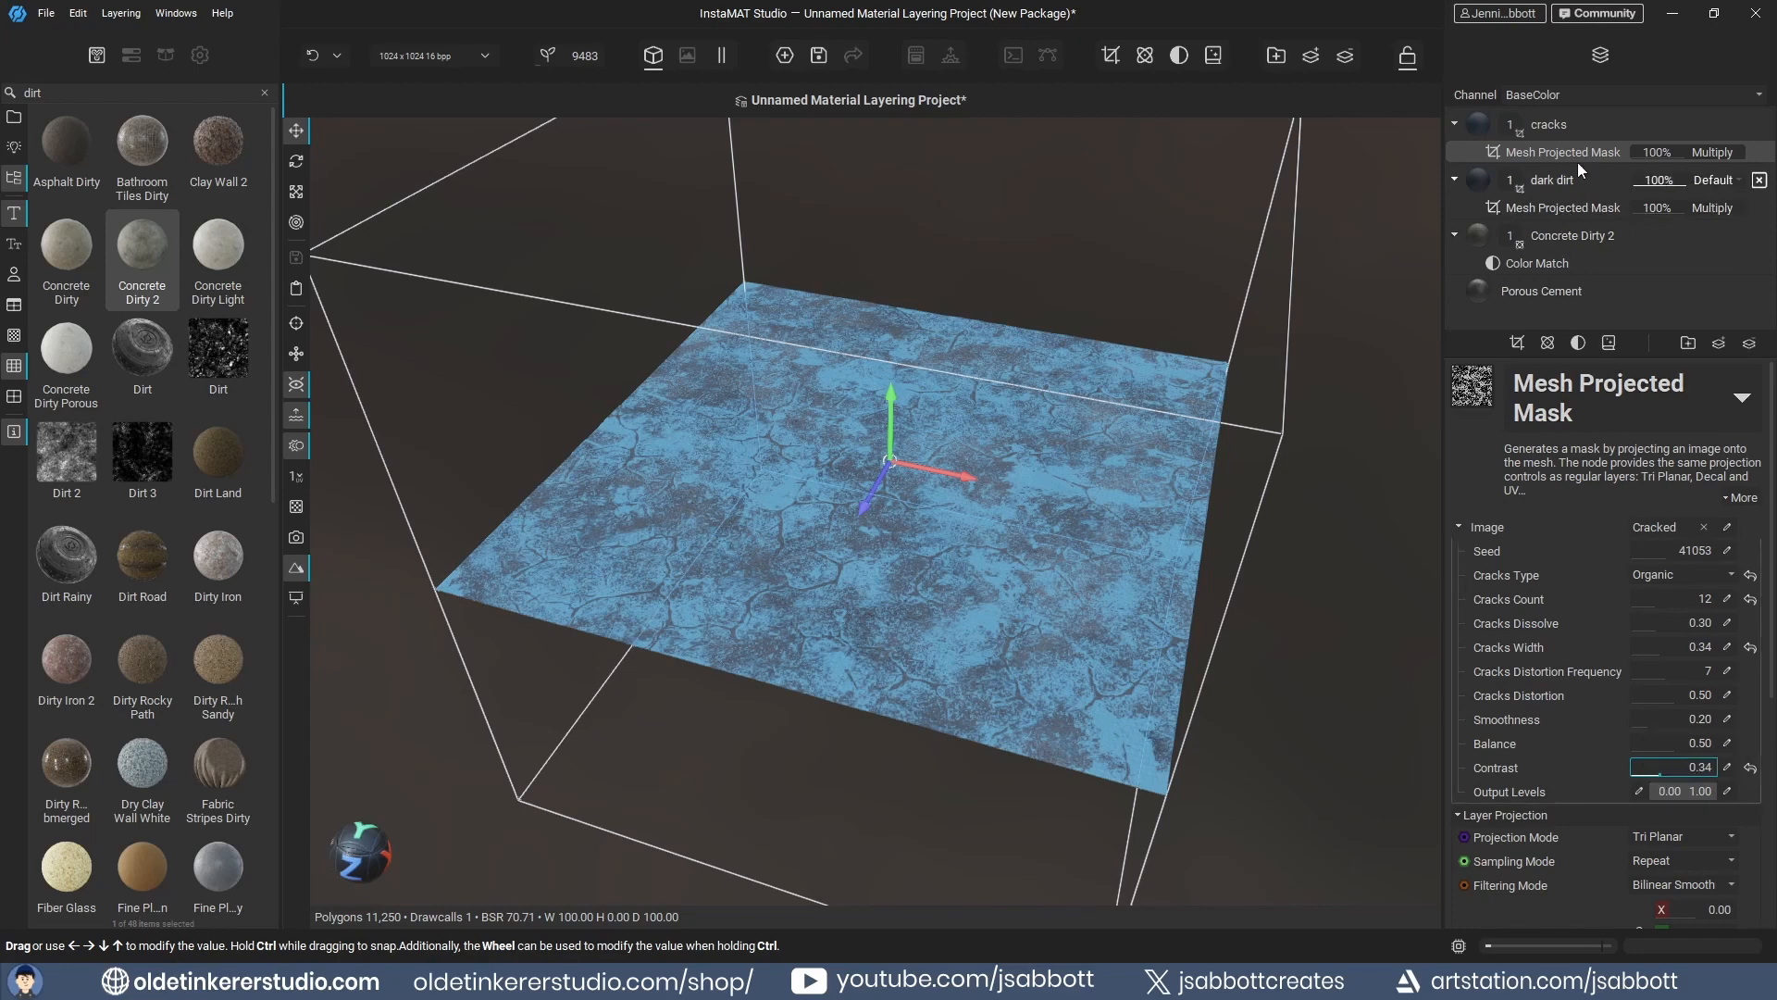
- Duplicate the cracks layer together with its mask and rename the copy as "green"
click(1560, 126)
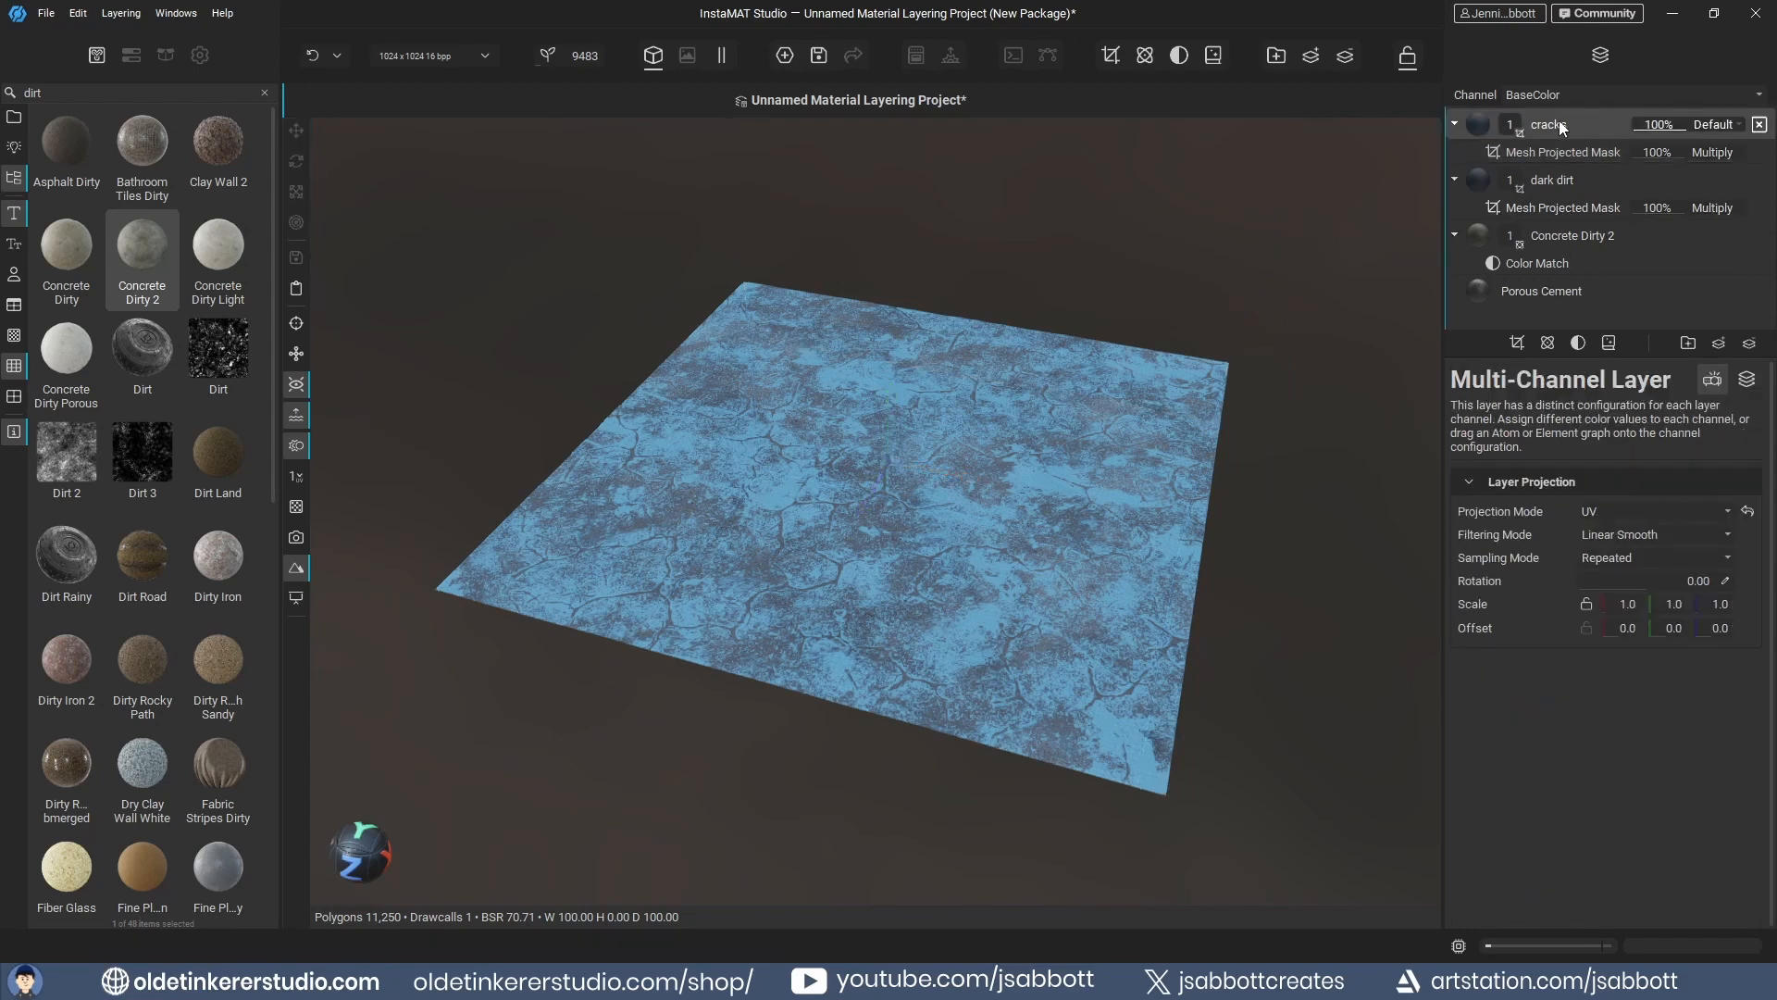
key(ctrl+d)
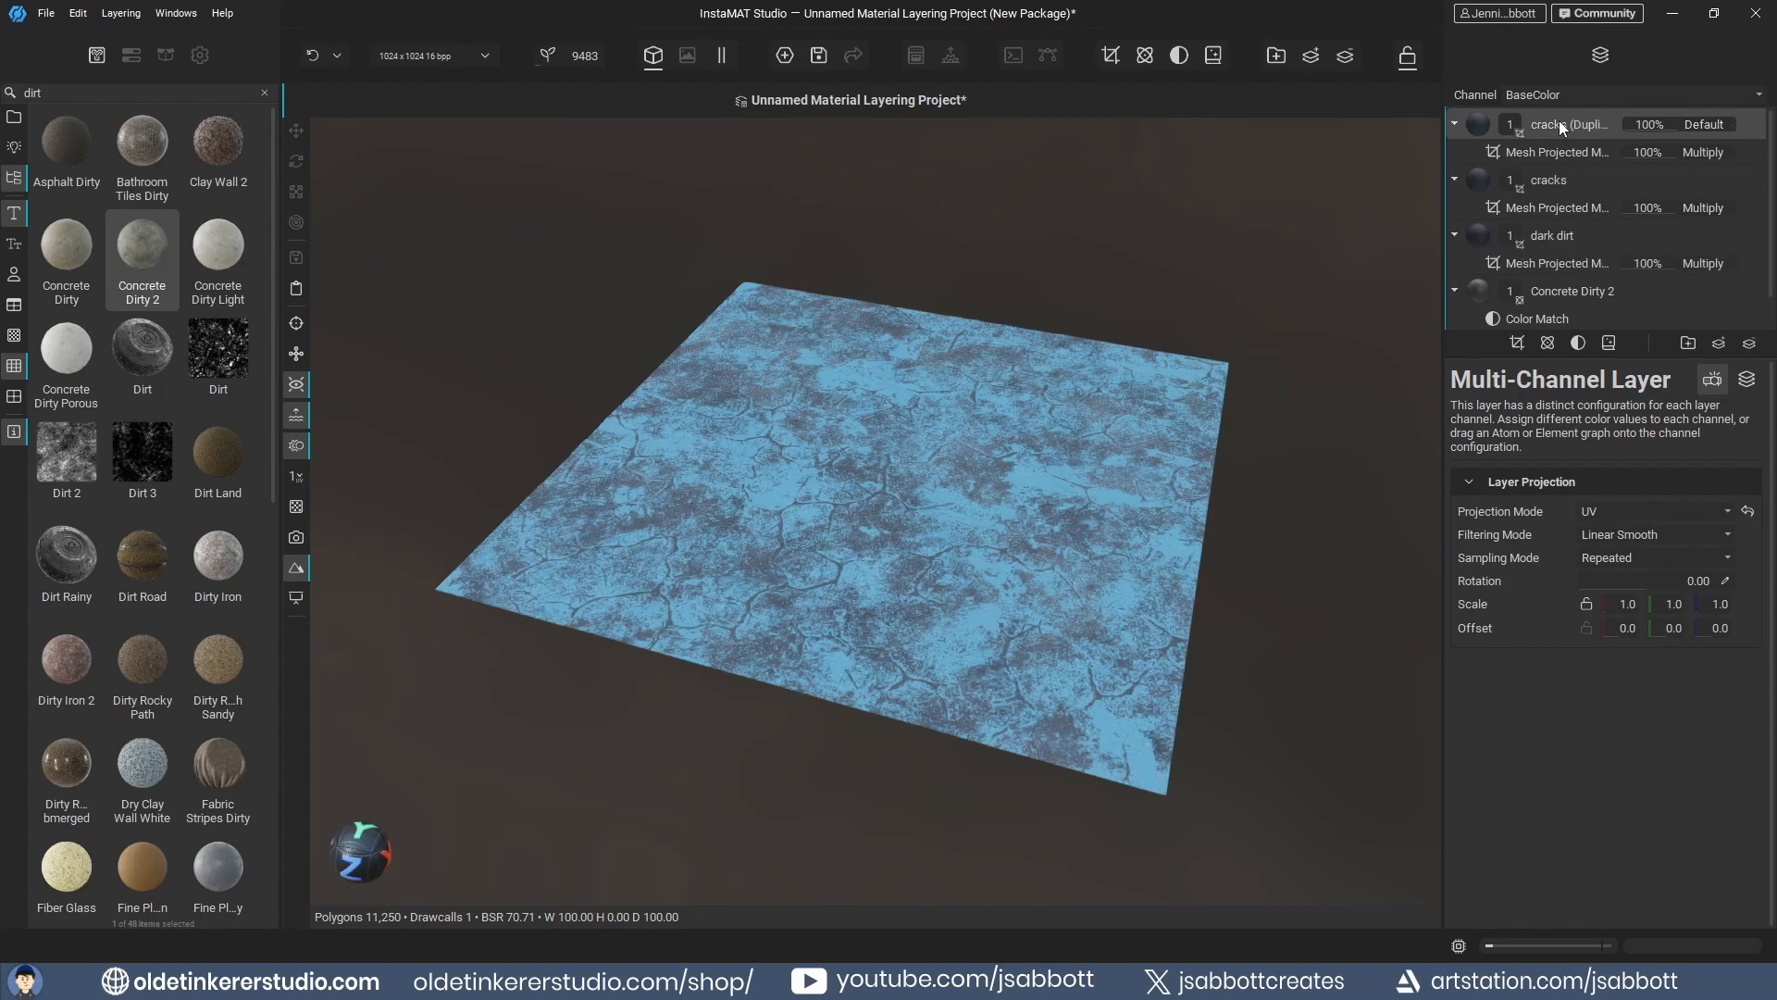
double_click(1559, 124)
text(green)
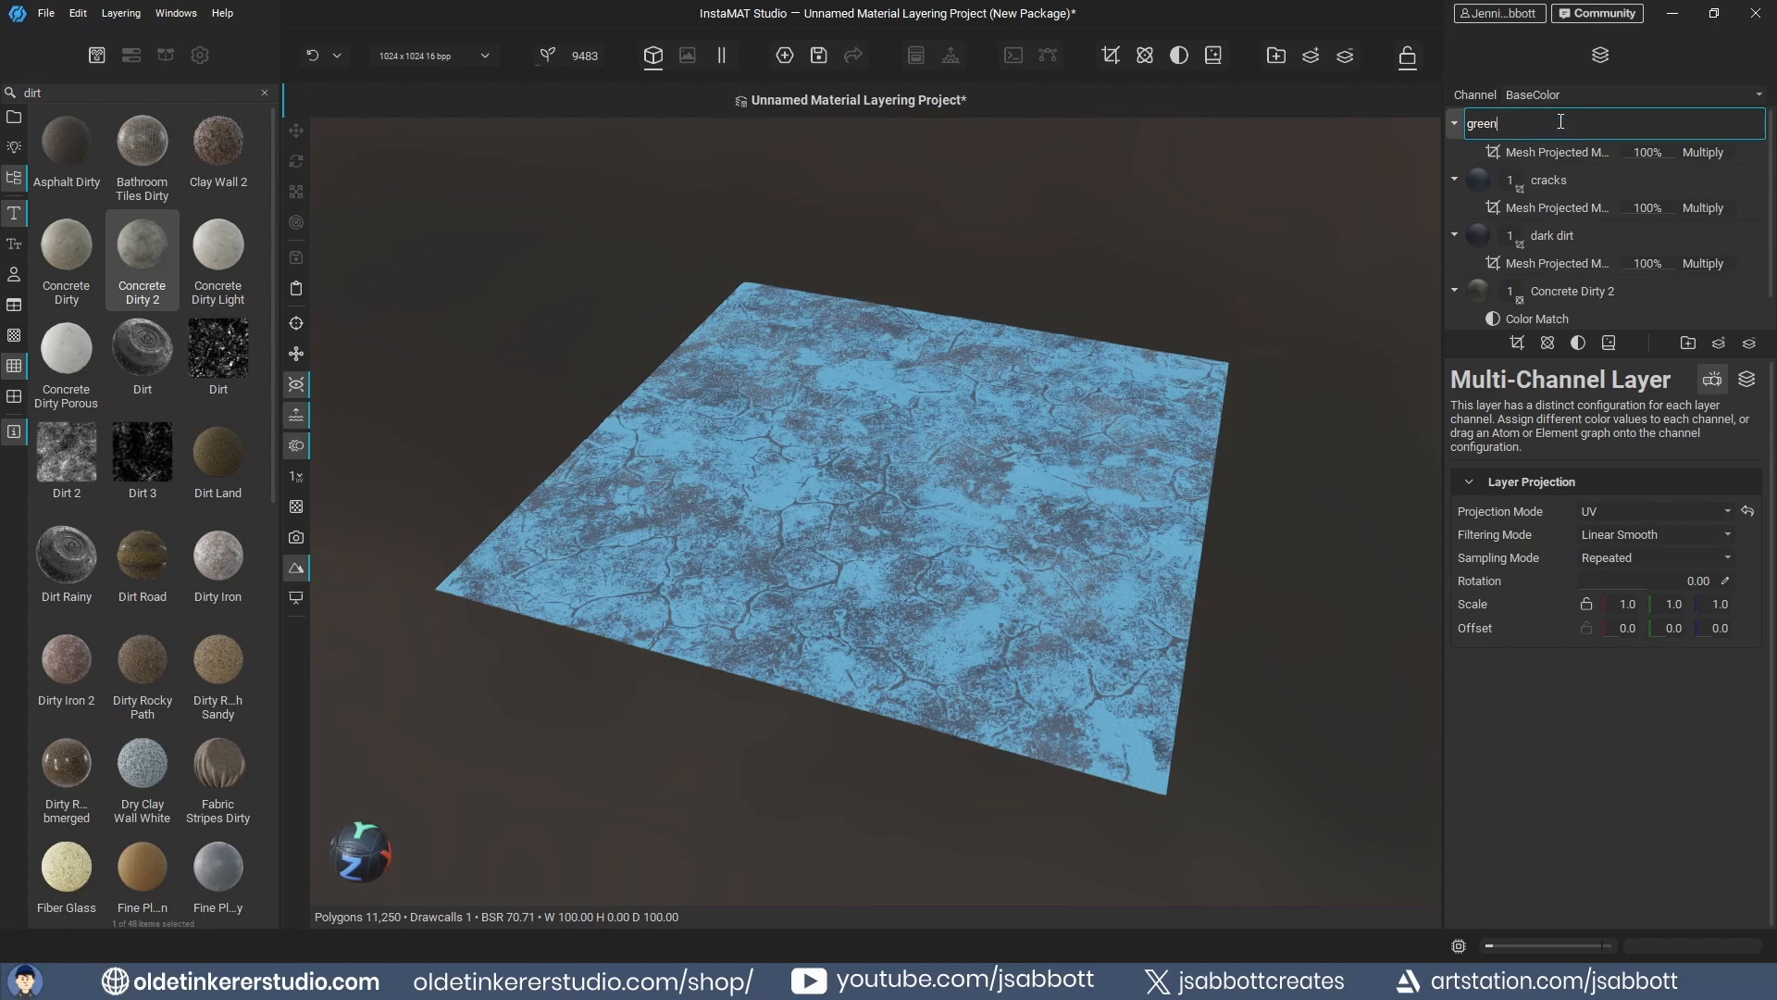
key(Return)
- Replace the green layer's mask image with the Eroded Moisture 2 grunge
click(1581, 153)
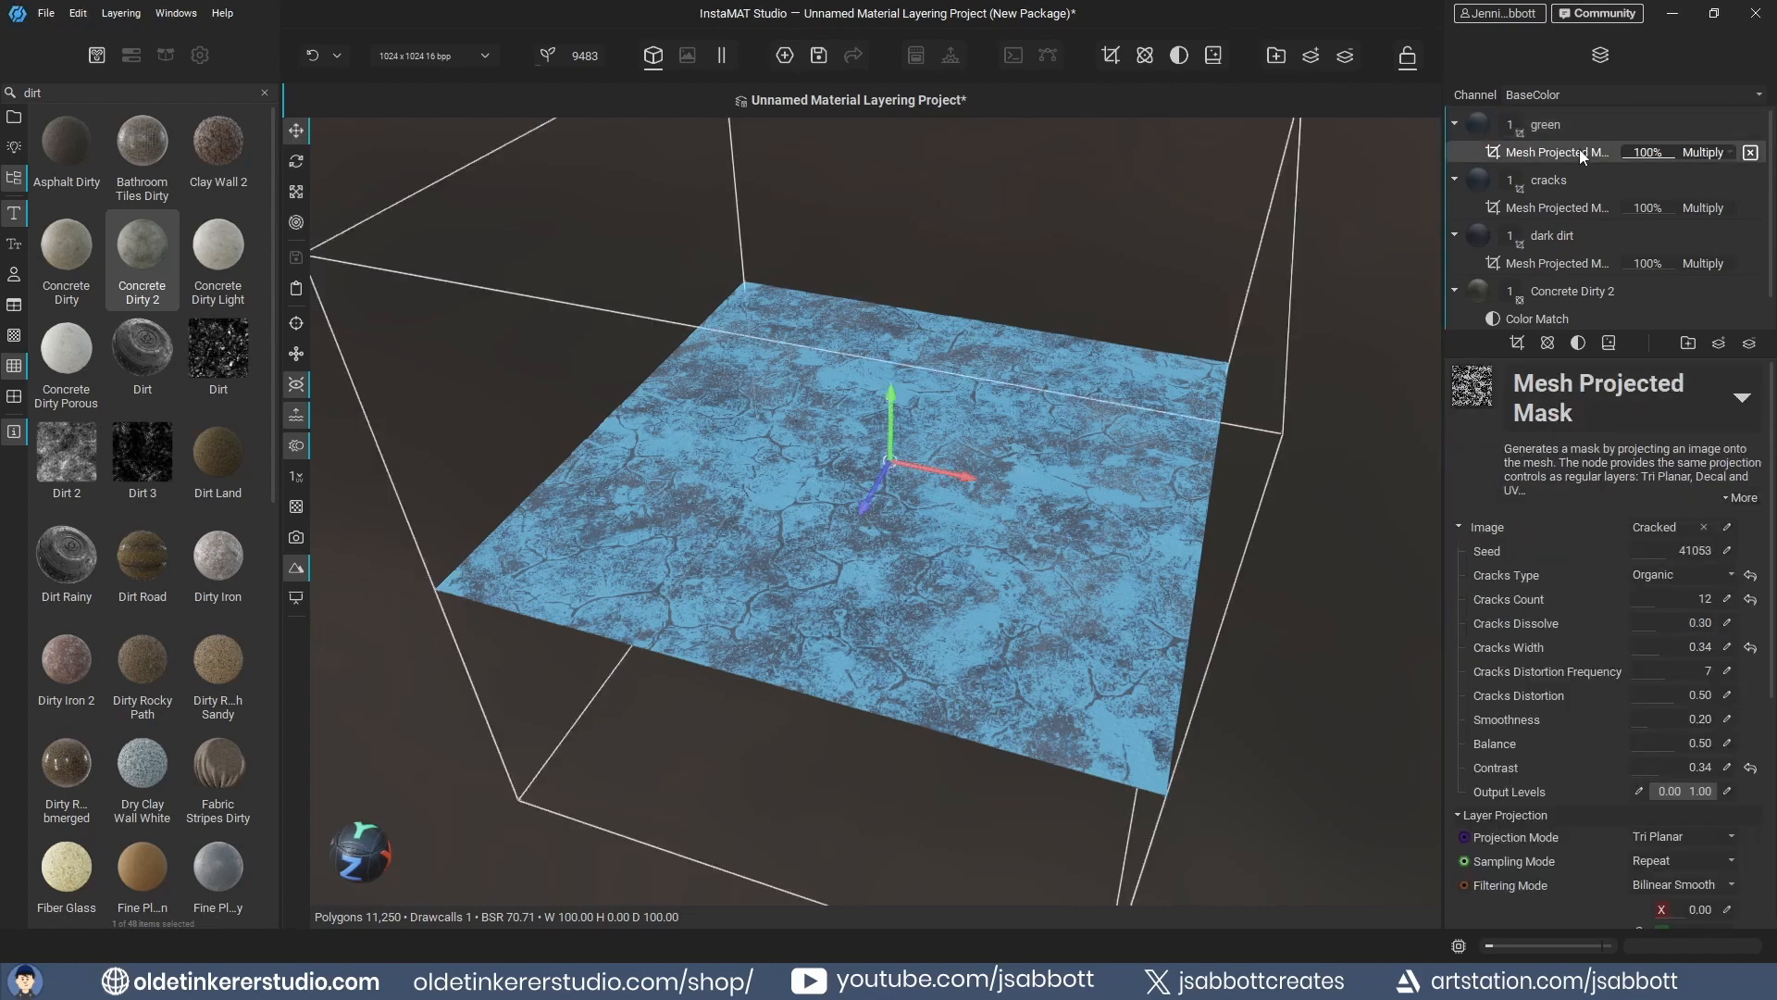
click(1727, 527)
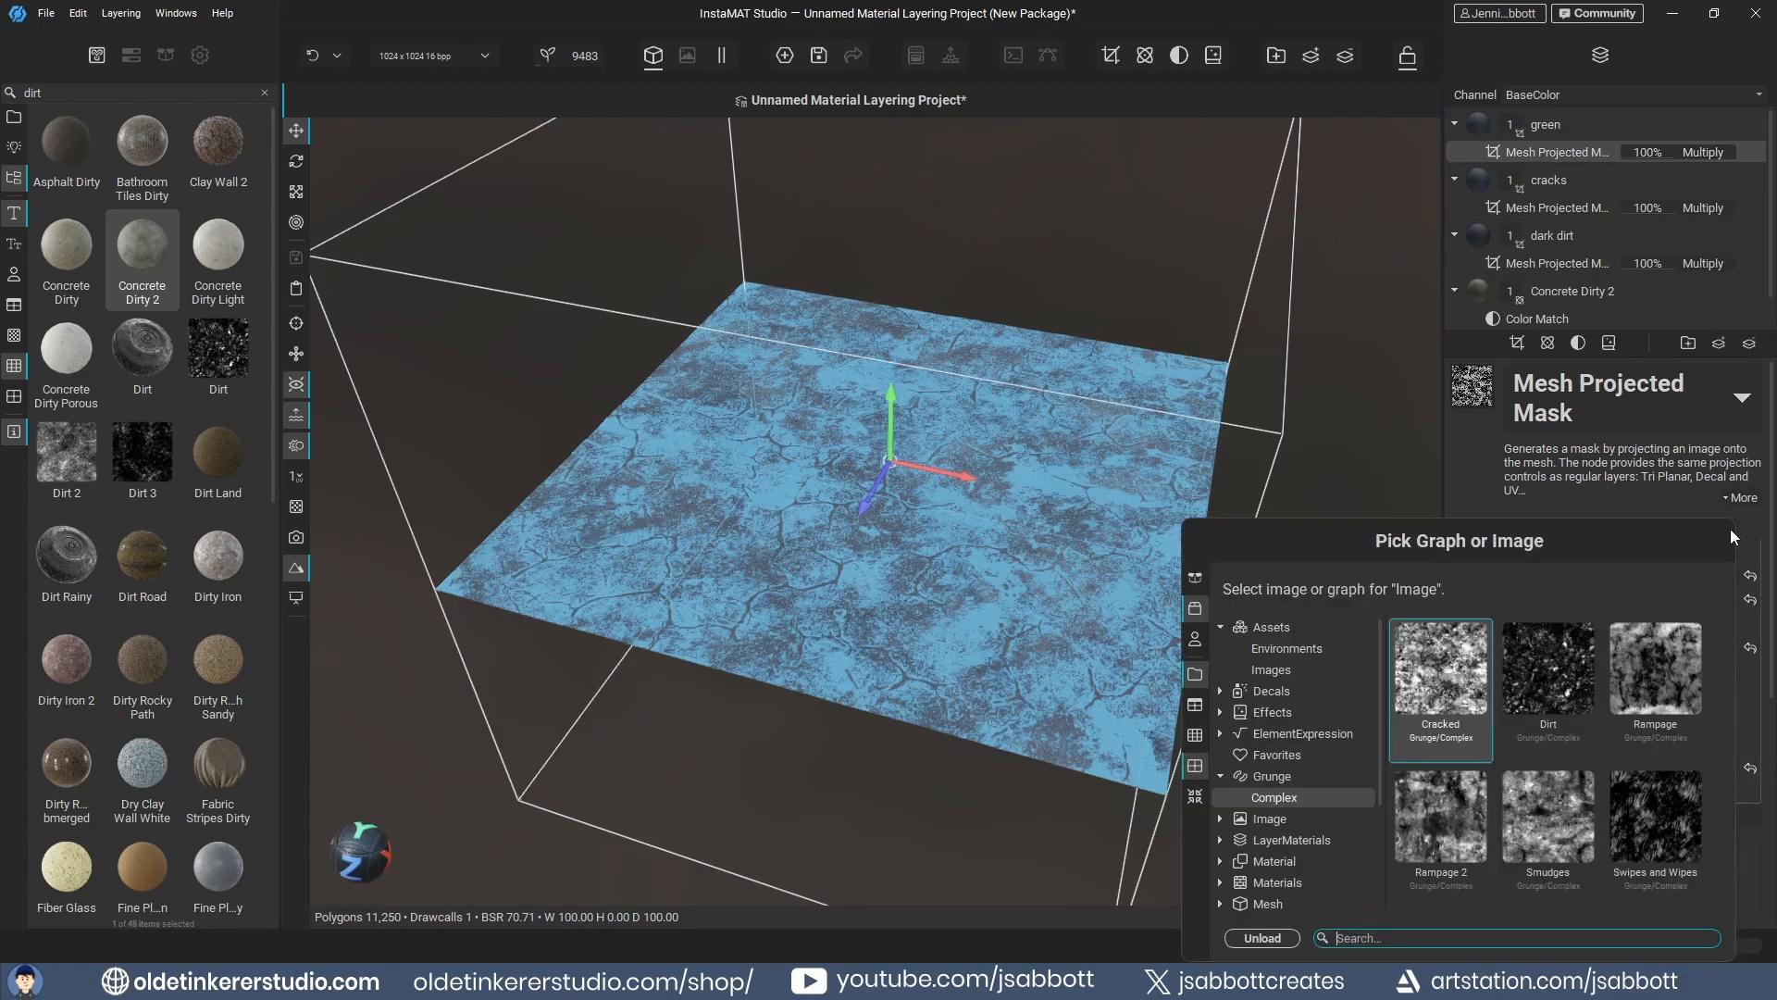
click(1272, 778)
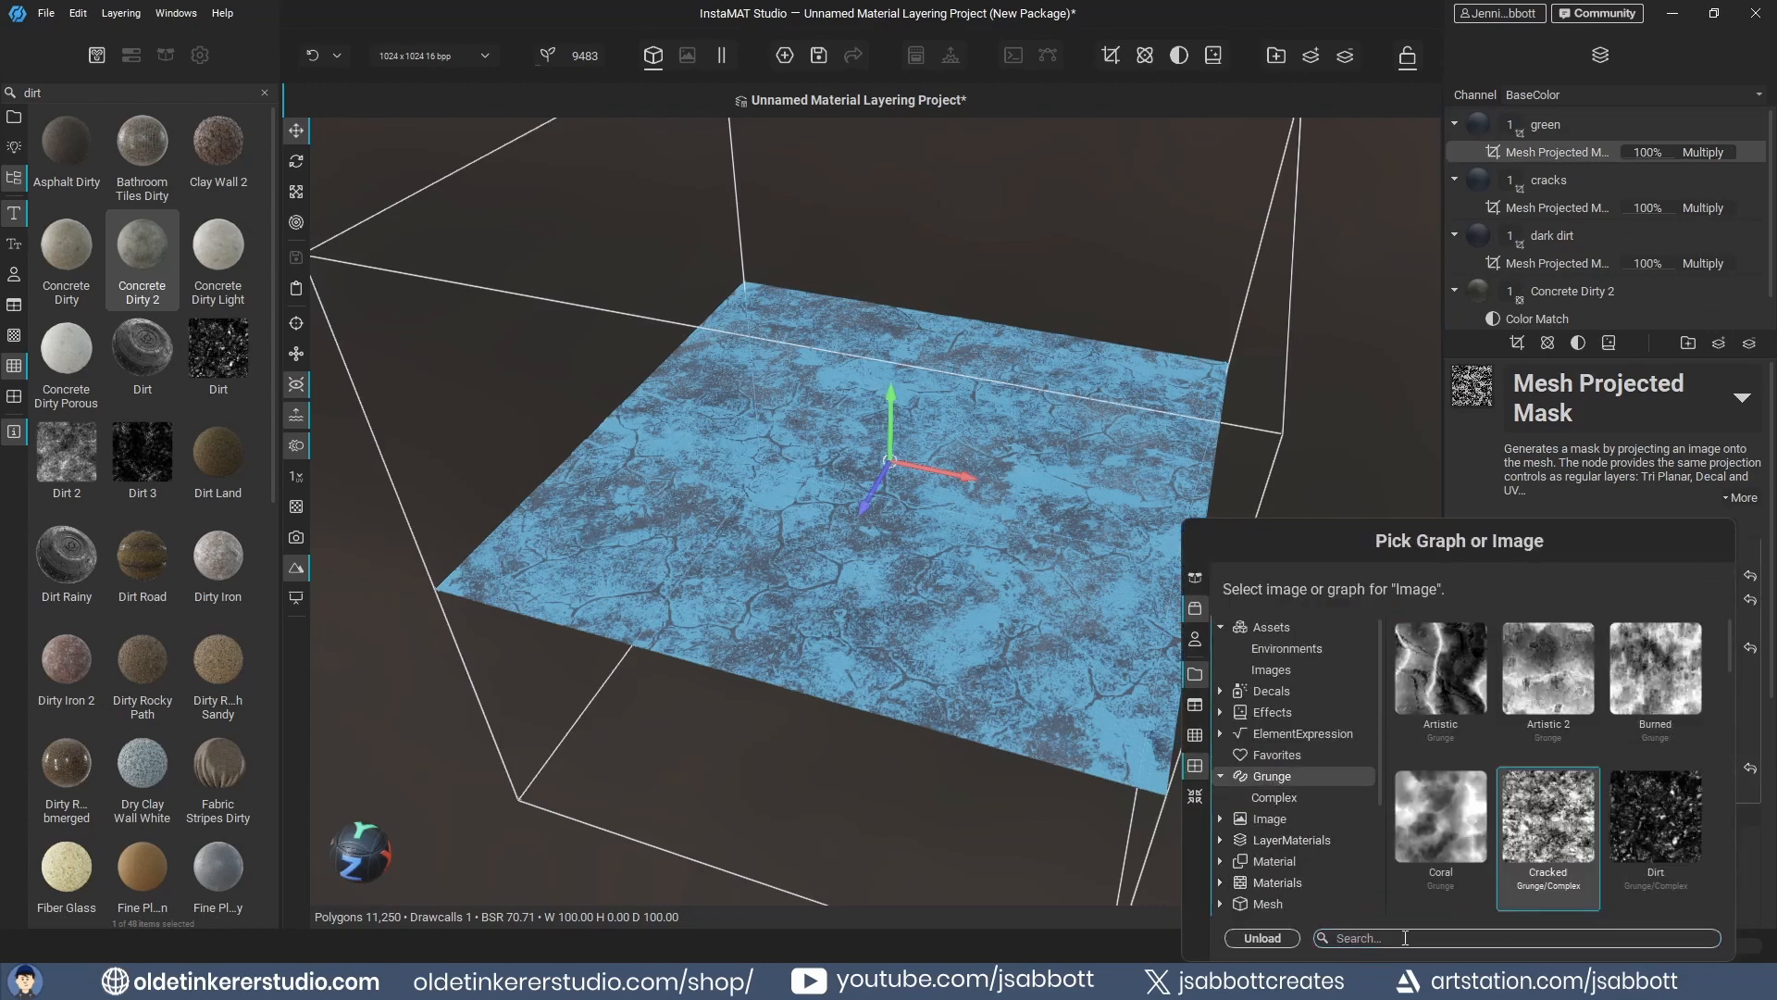
scroll(1724, 759, down, 3)
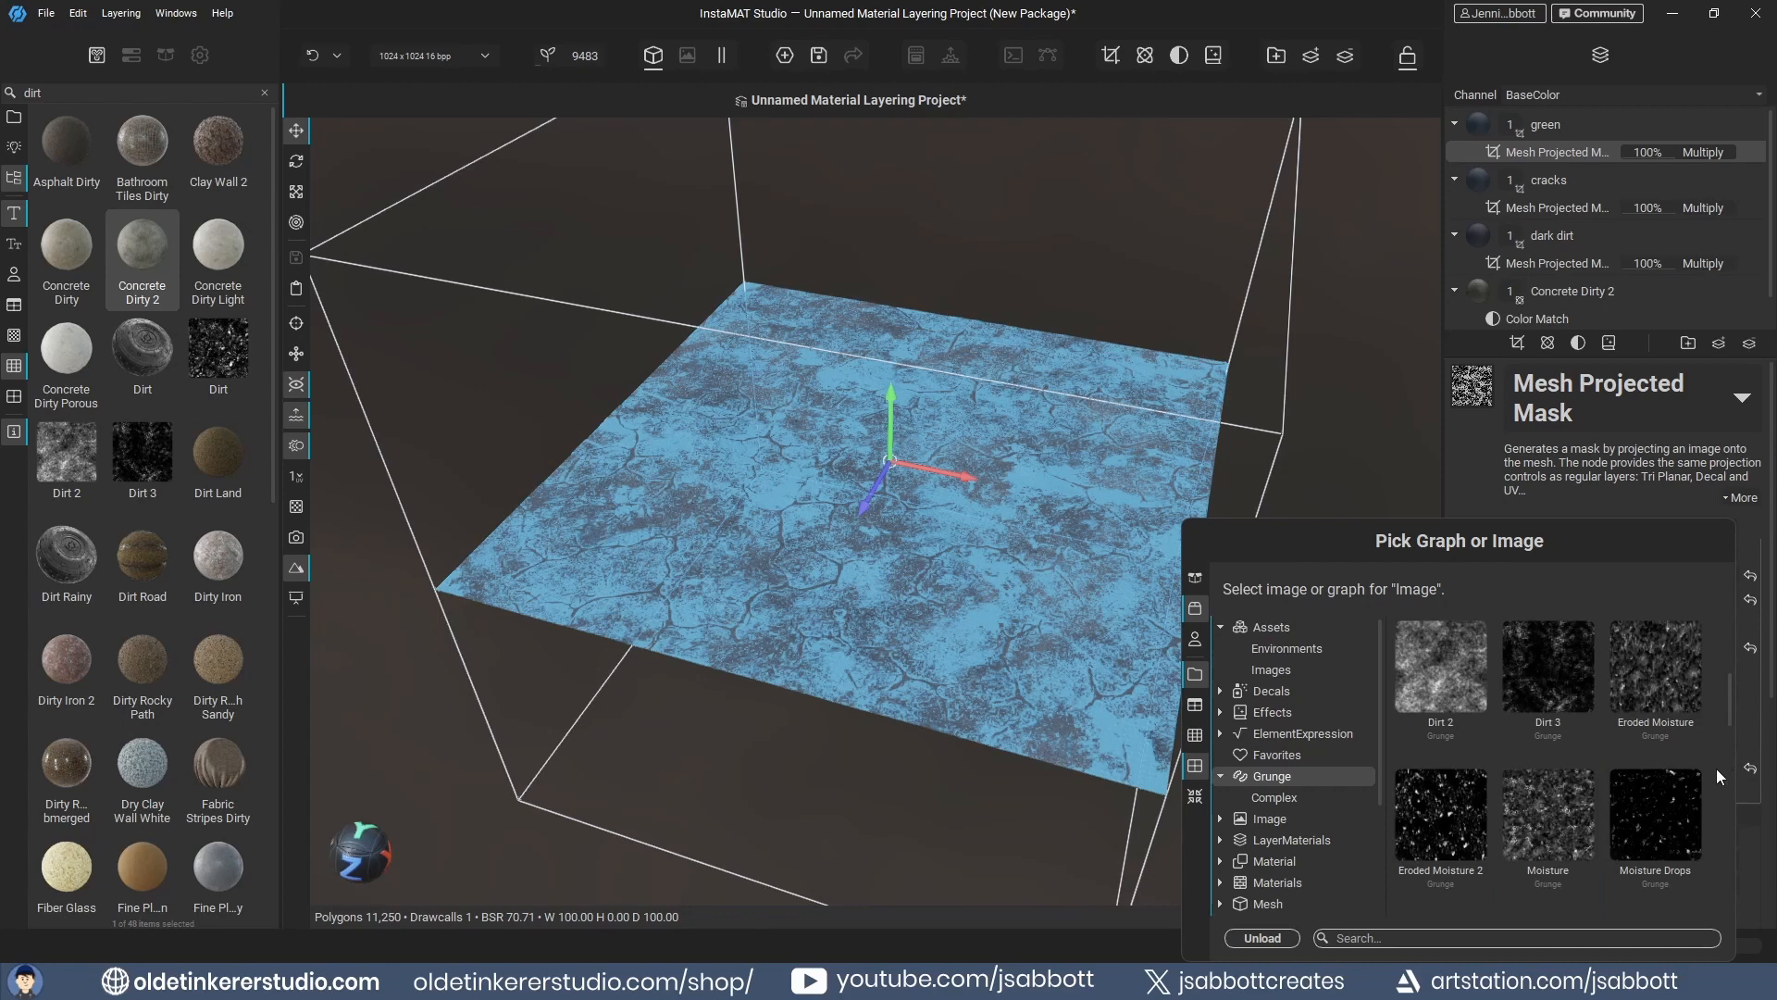
click(1441, 811)
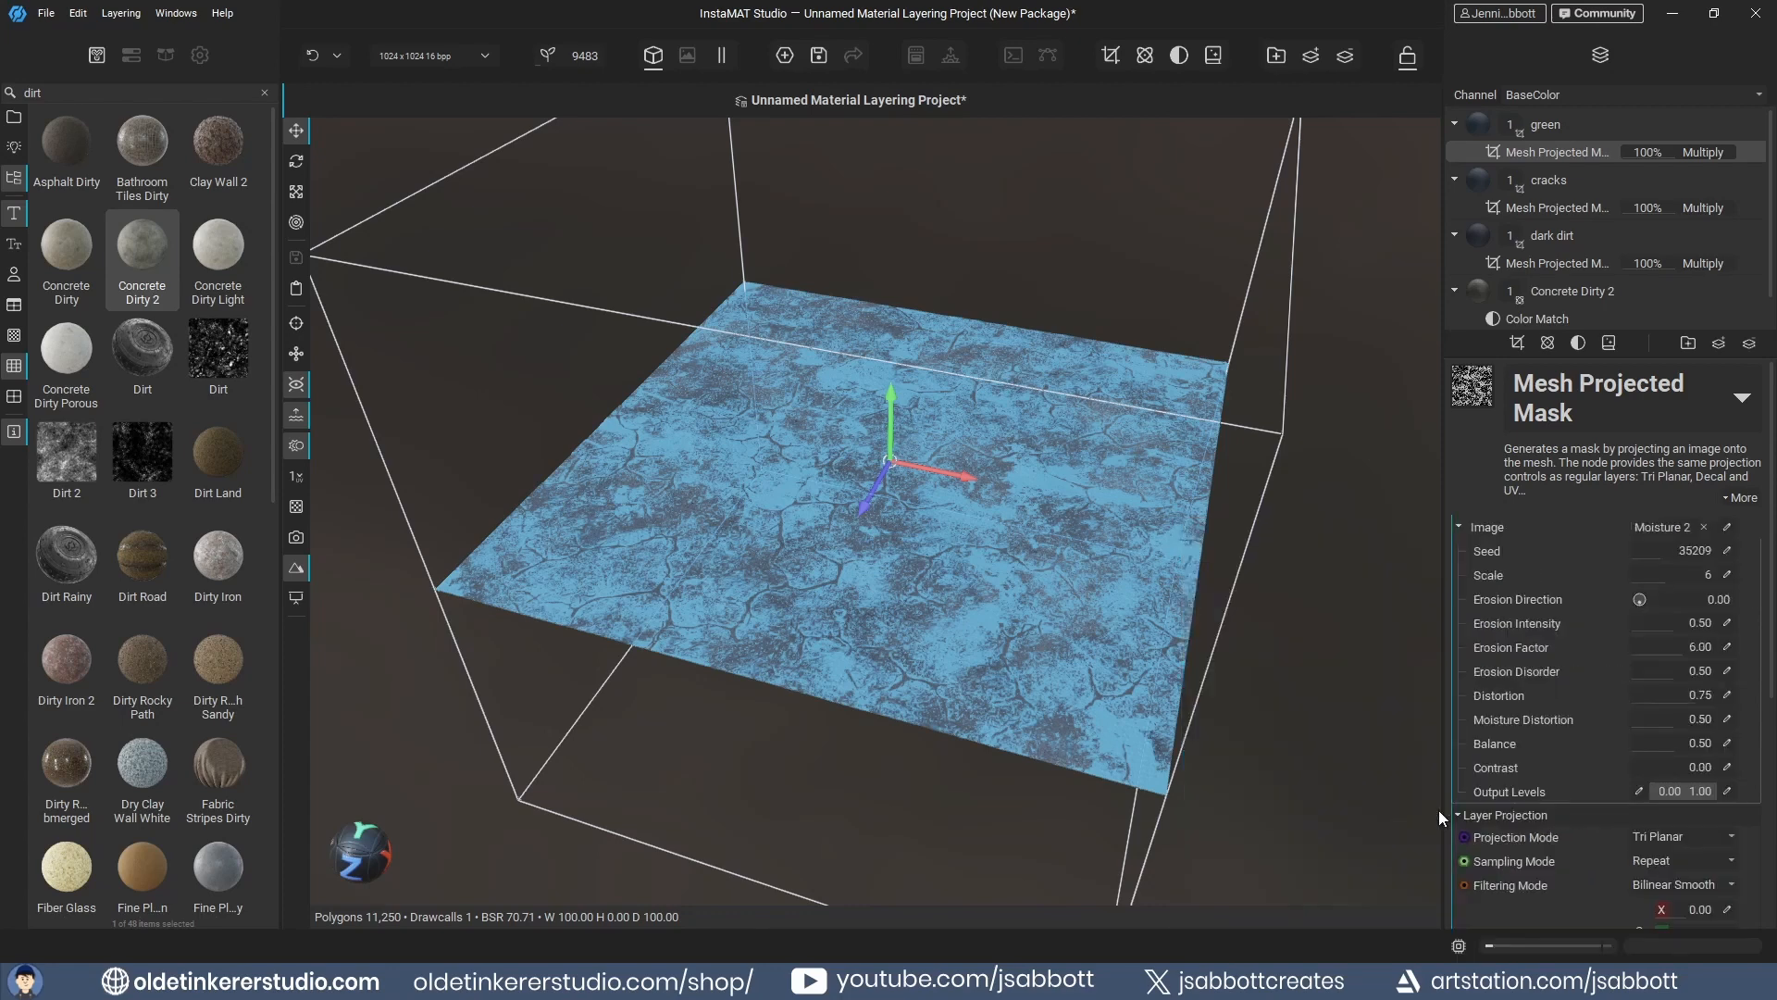
- Change the green layer's base color to a dark, desaturated yellow-green
click(1557, 121)
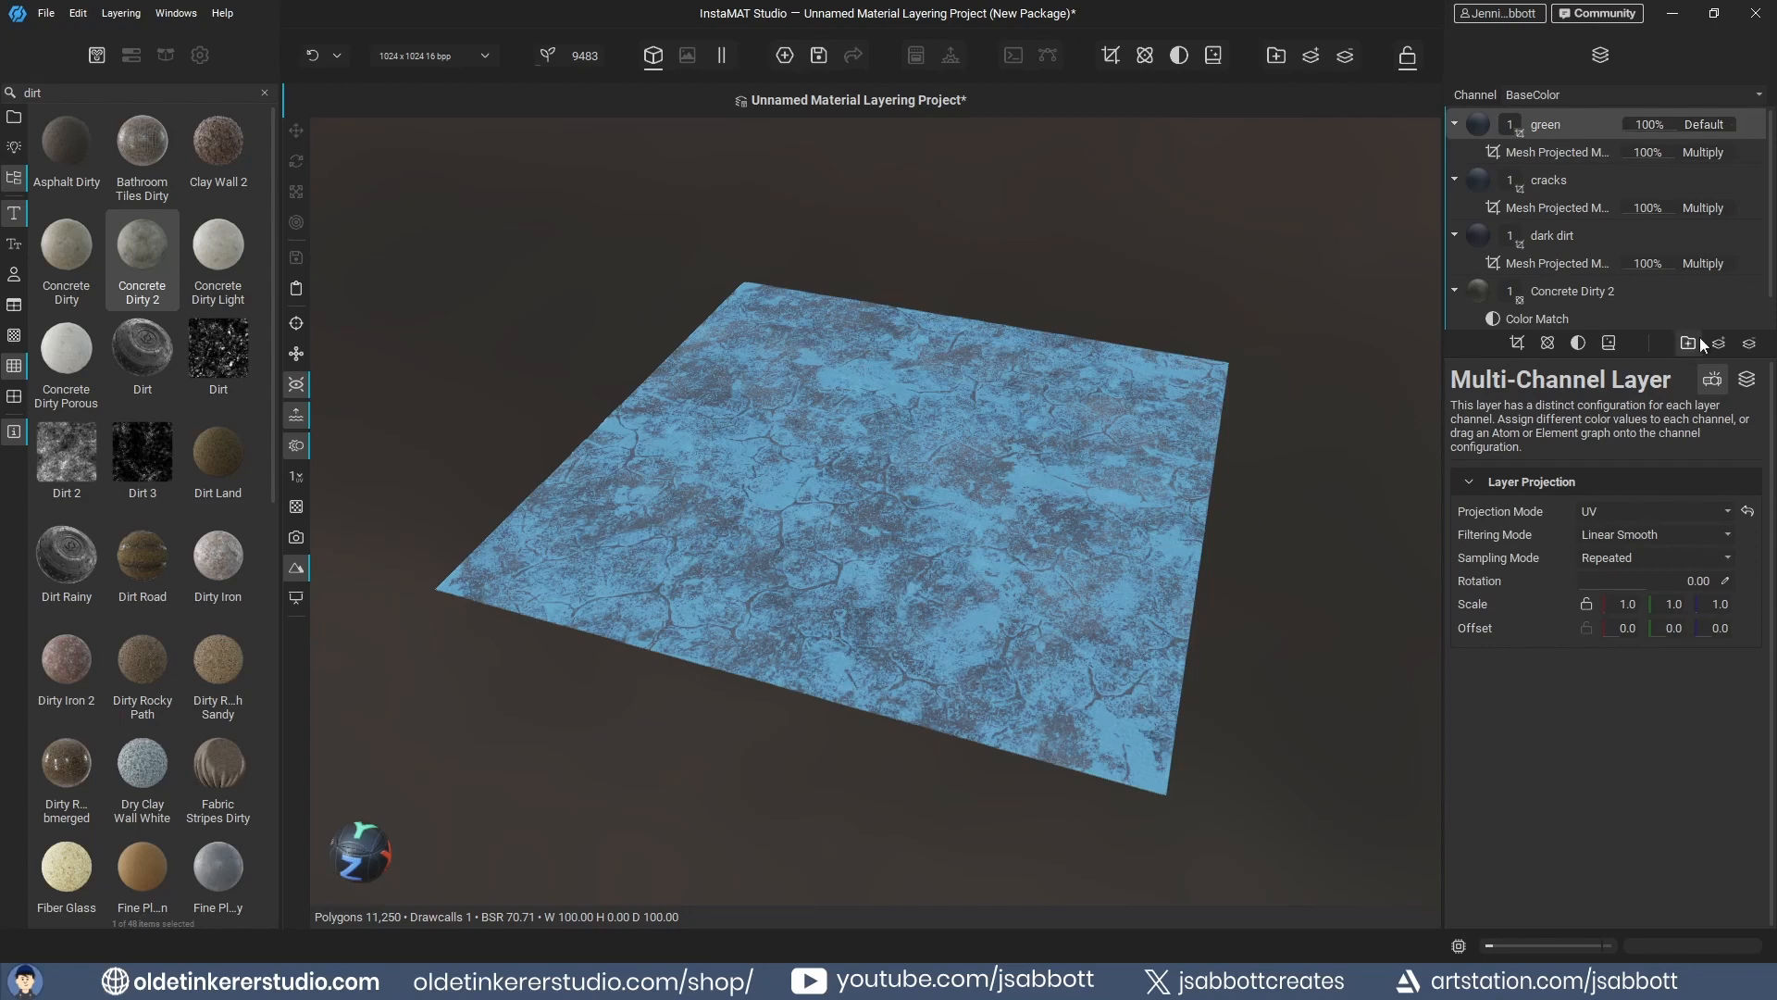
click(1747, 379)
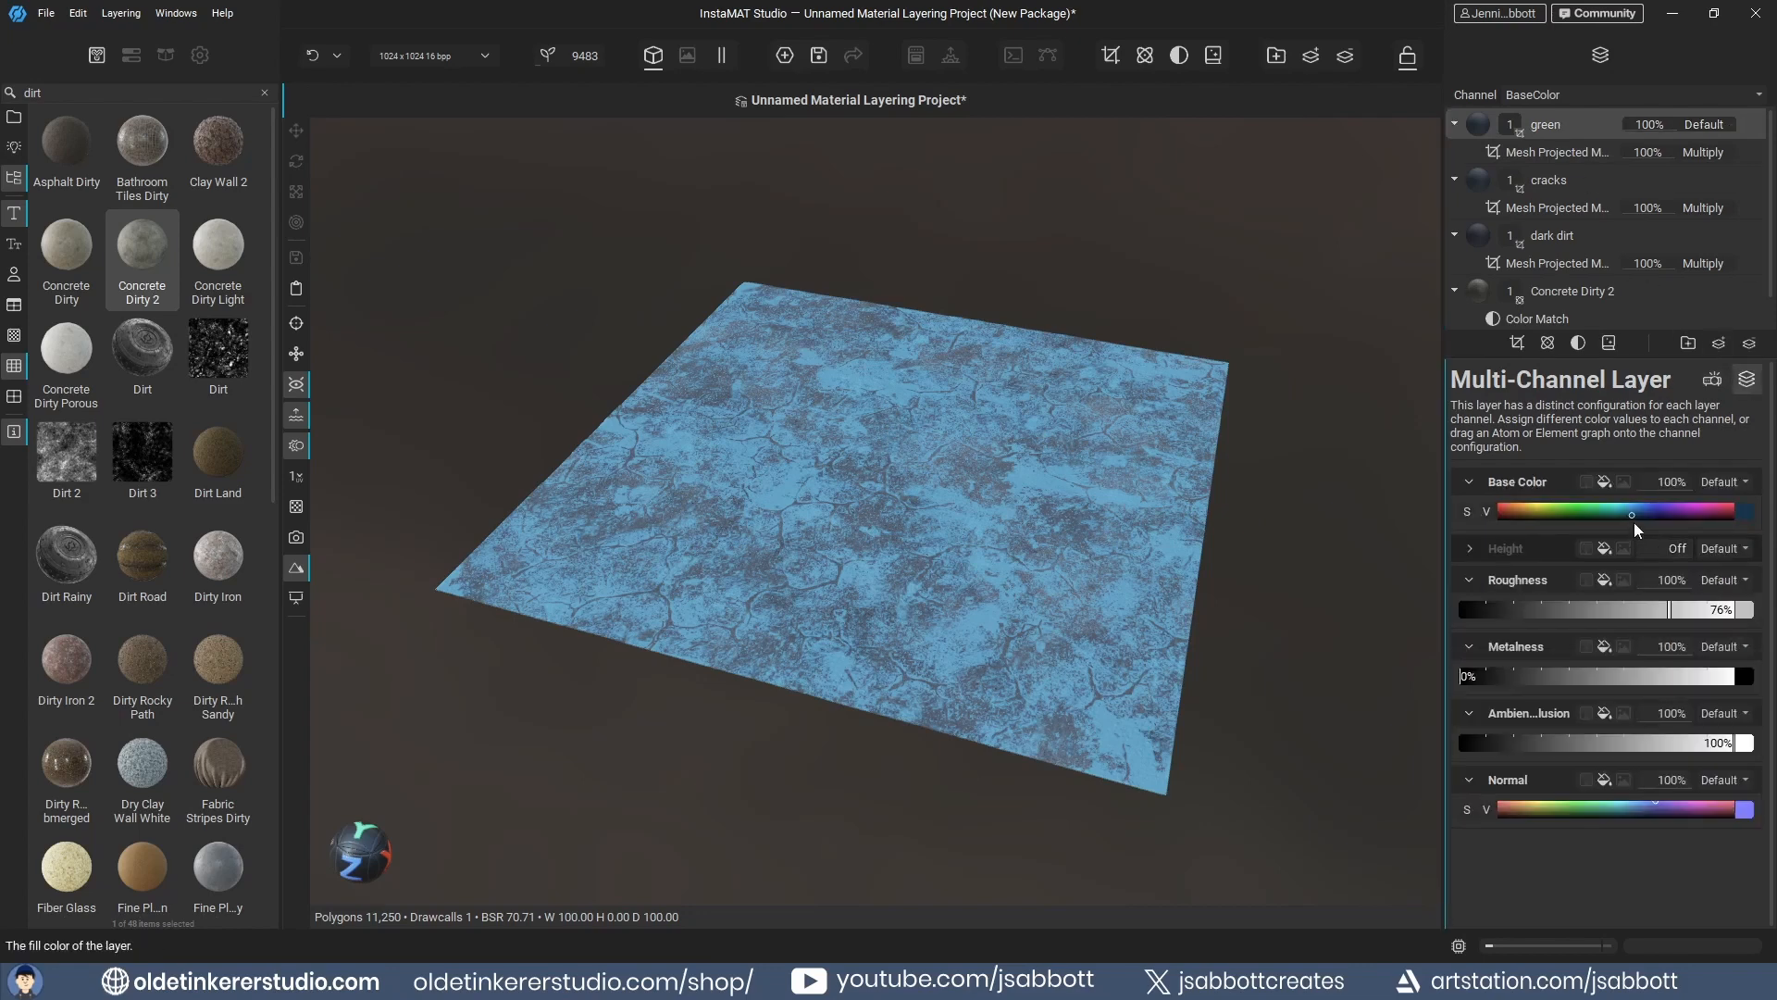
click(1606, 515)
drag(1606, 516, 1553, 515)
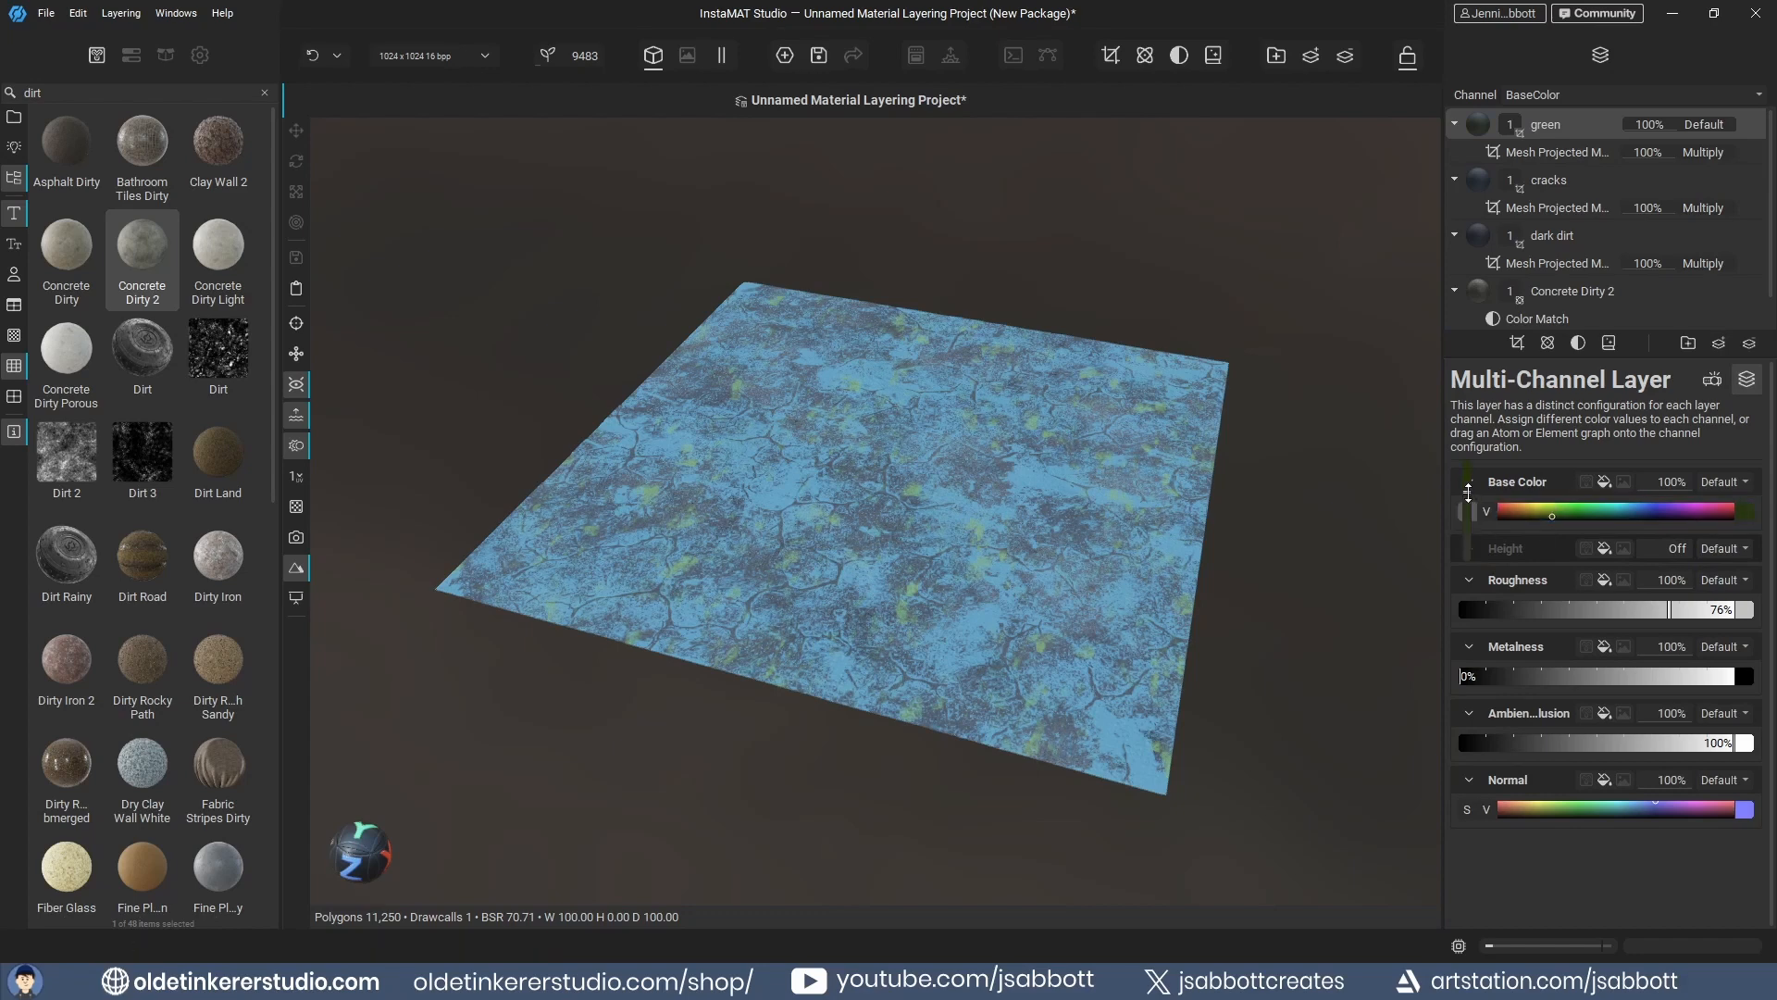
drag(1462, 472, 1487, 547)
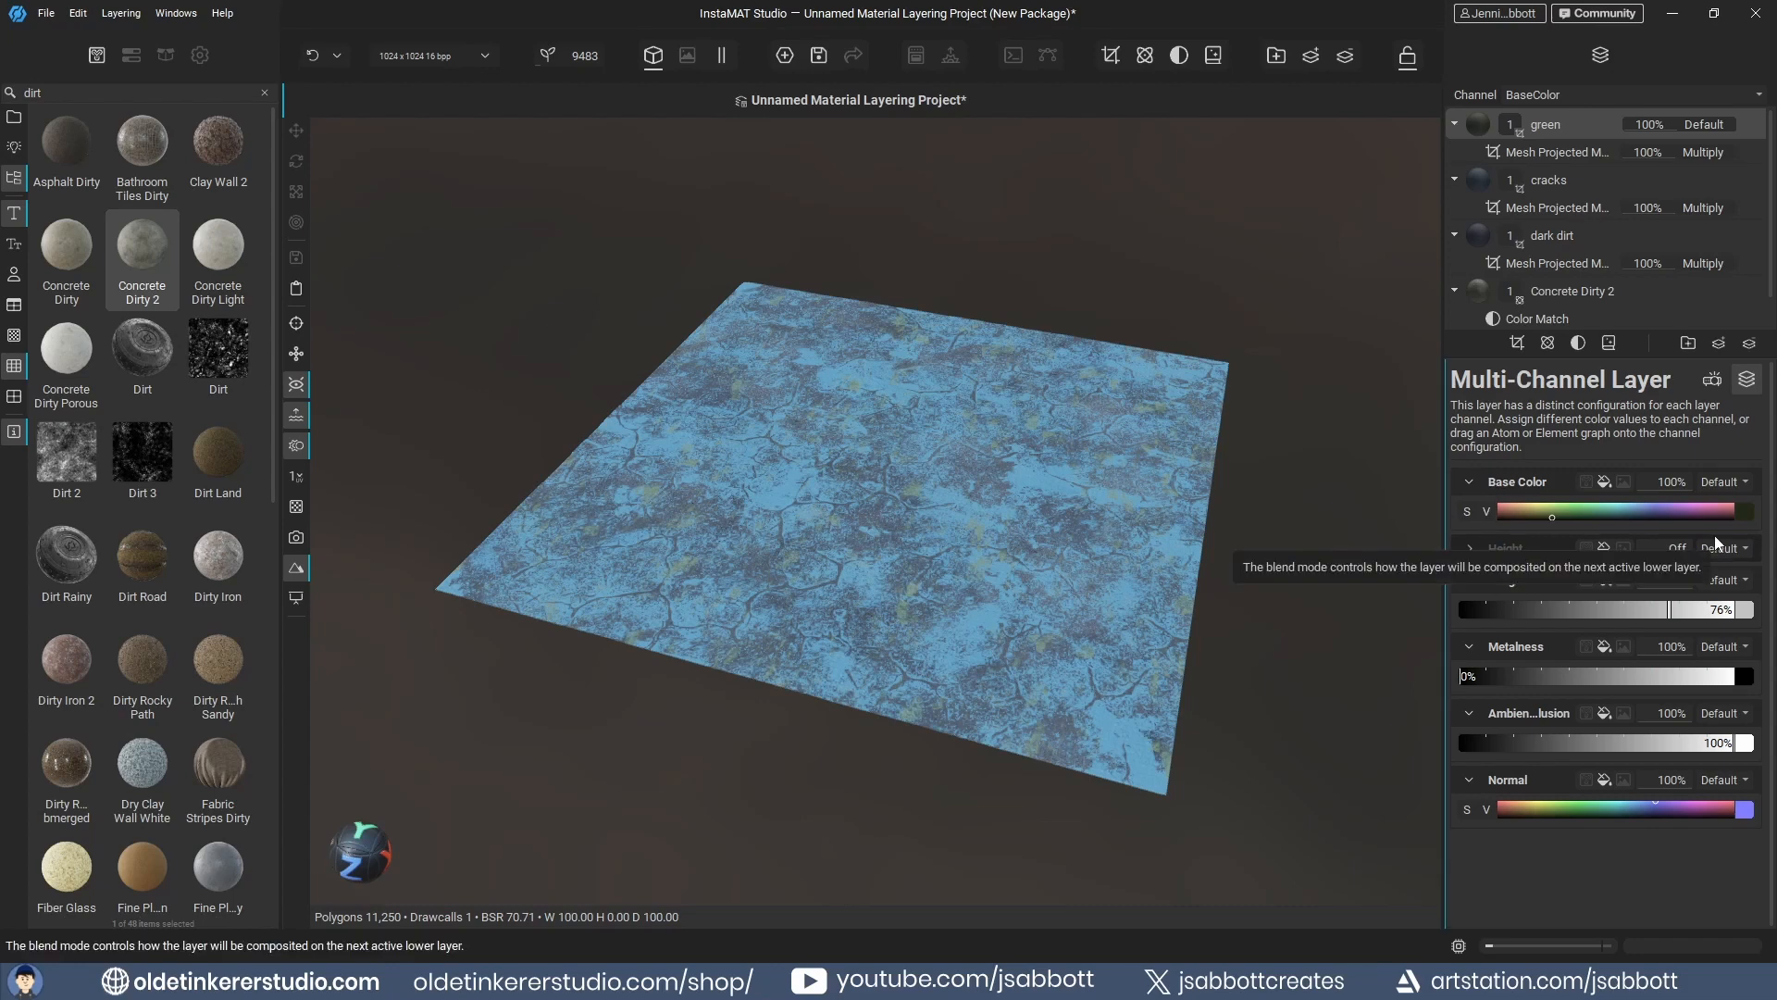
- Set the green mask's seed to 56463, scale to 9, erosion intensity to 0.56 and contrast to 0.24
click(1568, 151)
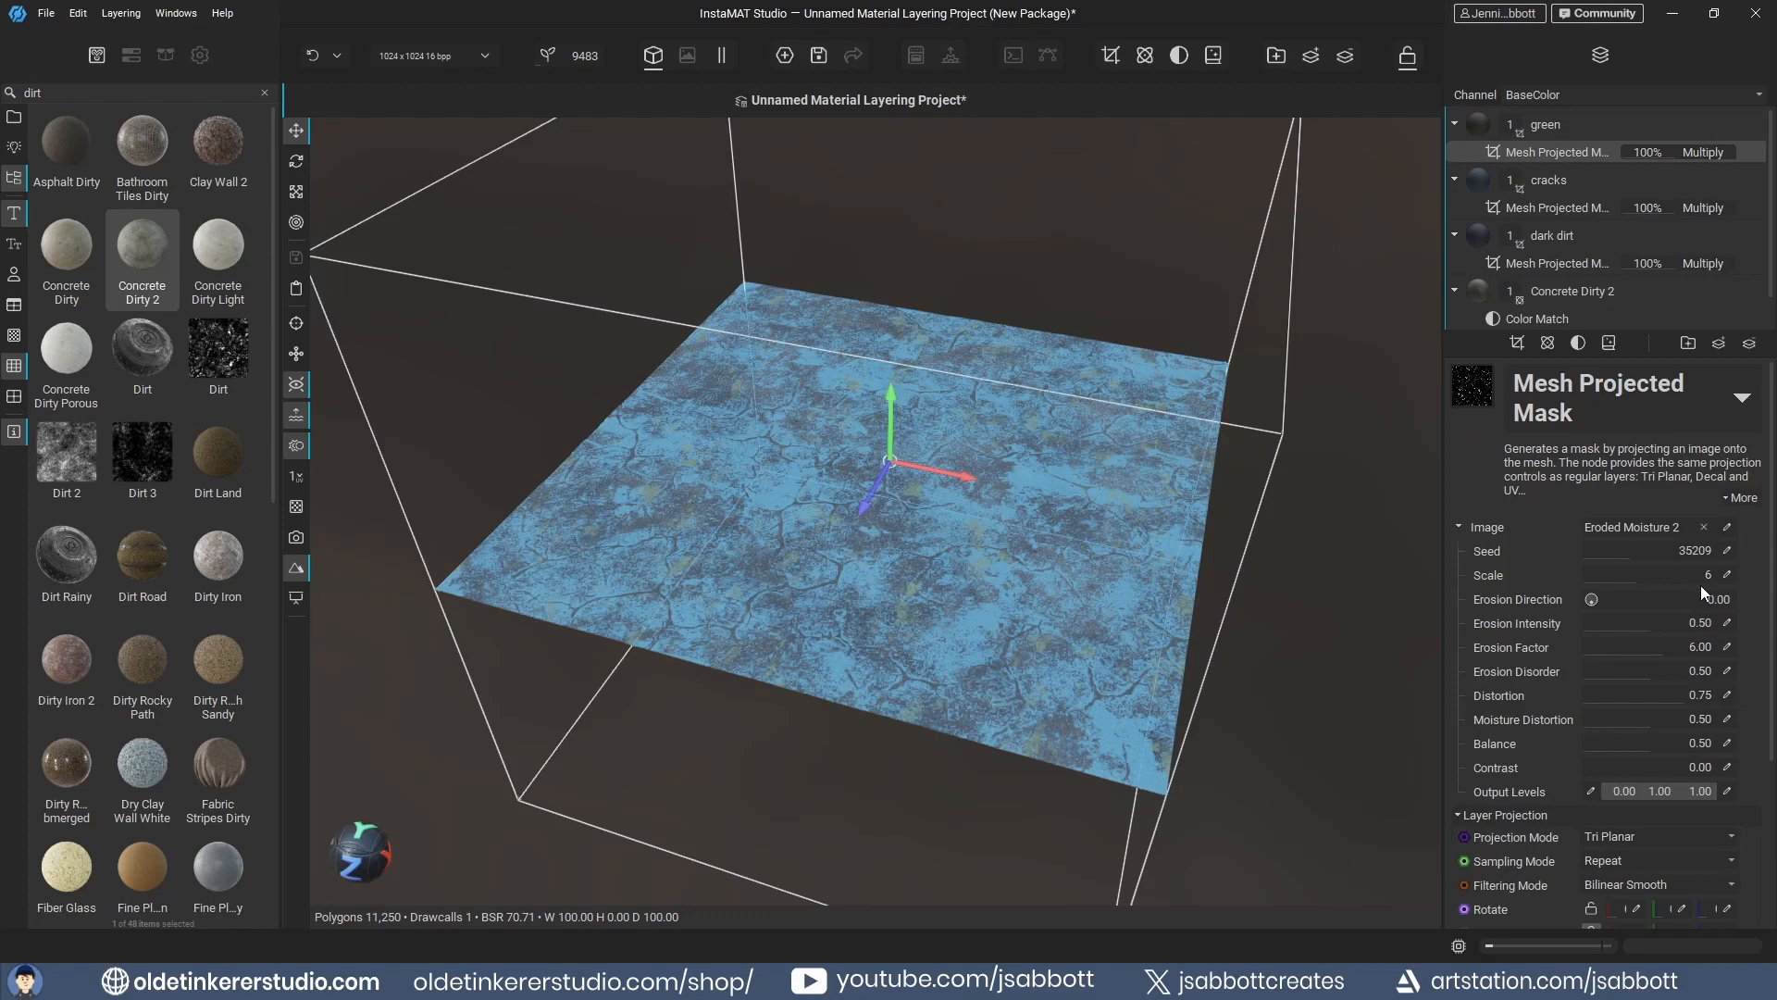
drag(1626, 553, 1659, 626)
drag(1655, 765, 1615, 772)
drag(1771, 696, 1771, 865)
drag(1618, 891, 1604, 889)
scroll(1615, 695, up, 5)
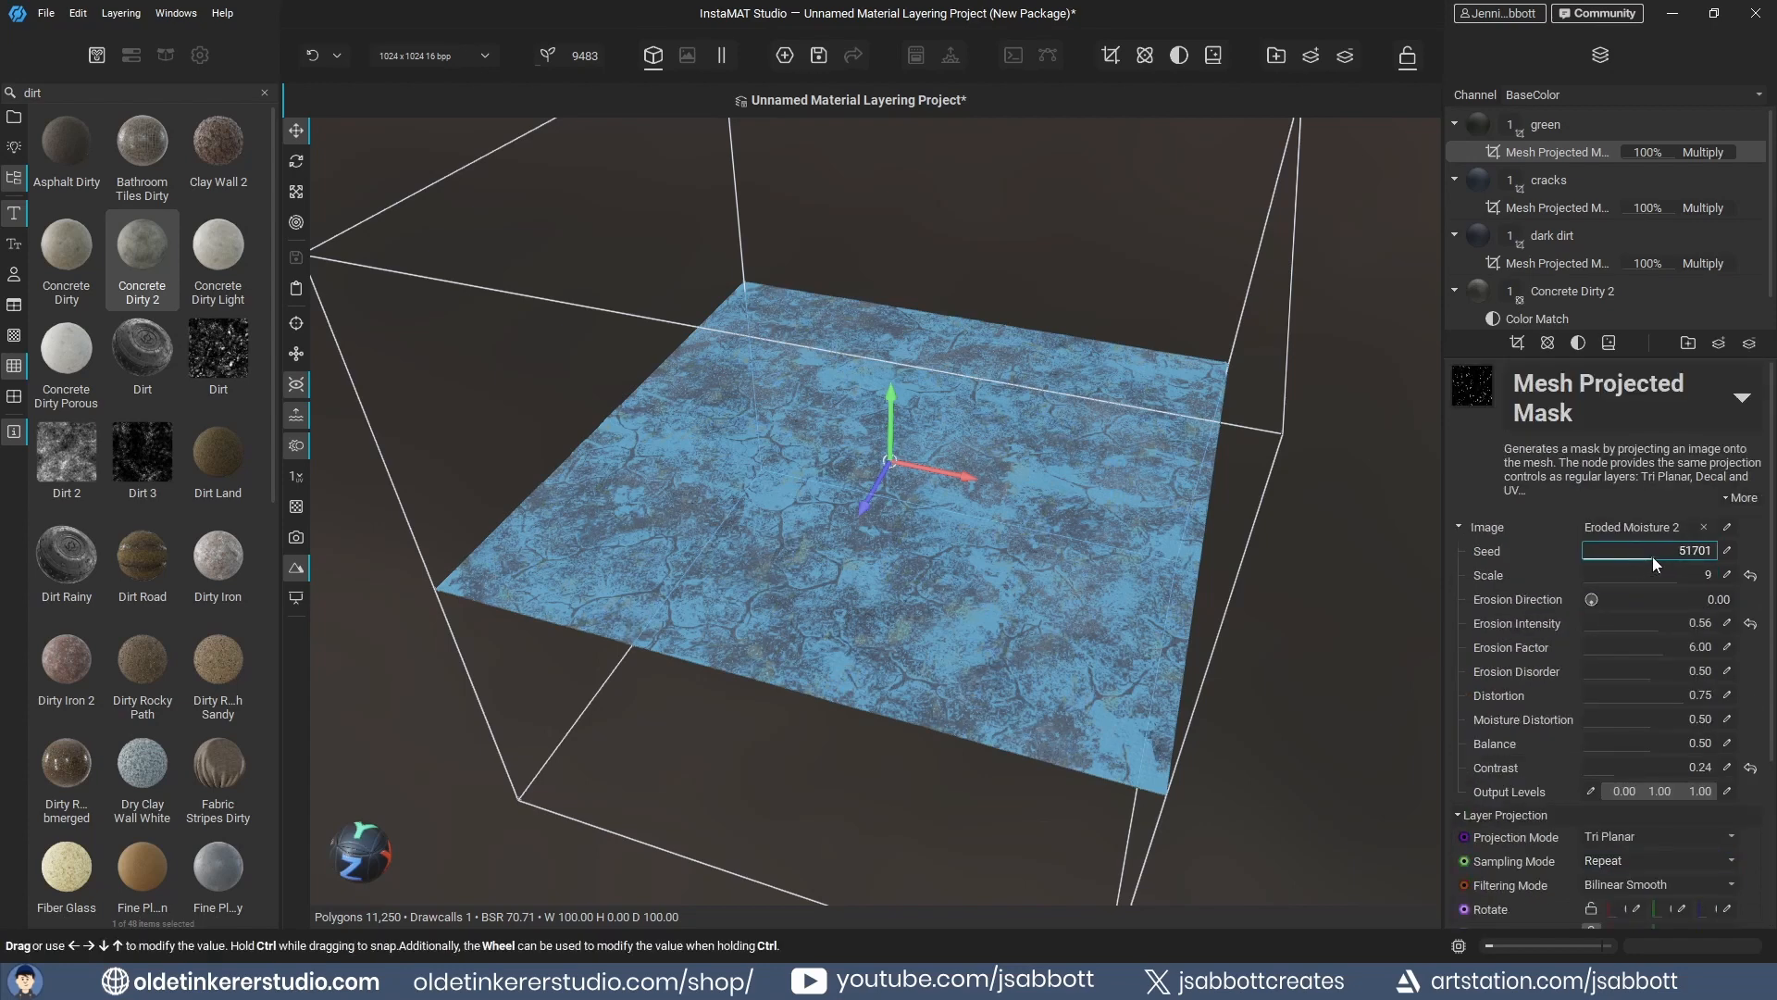
drag(1654, 561, 1660, 564)
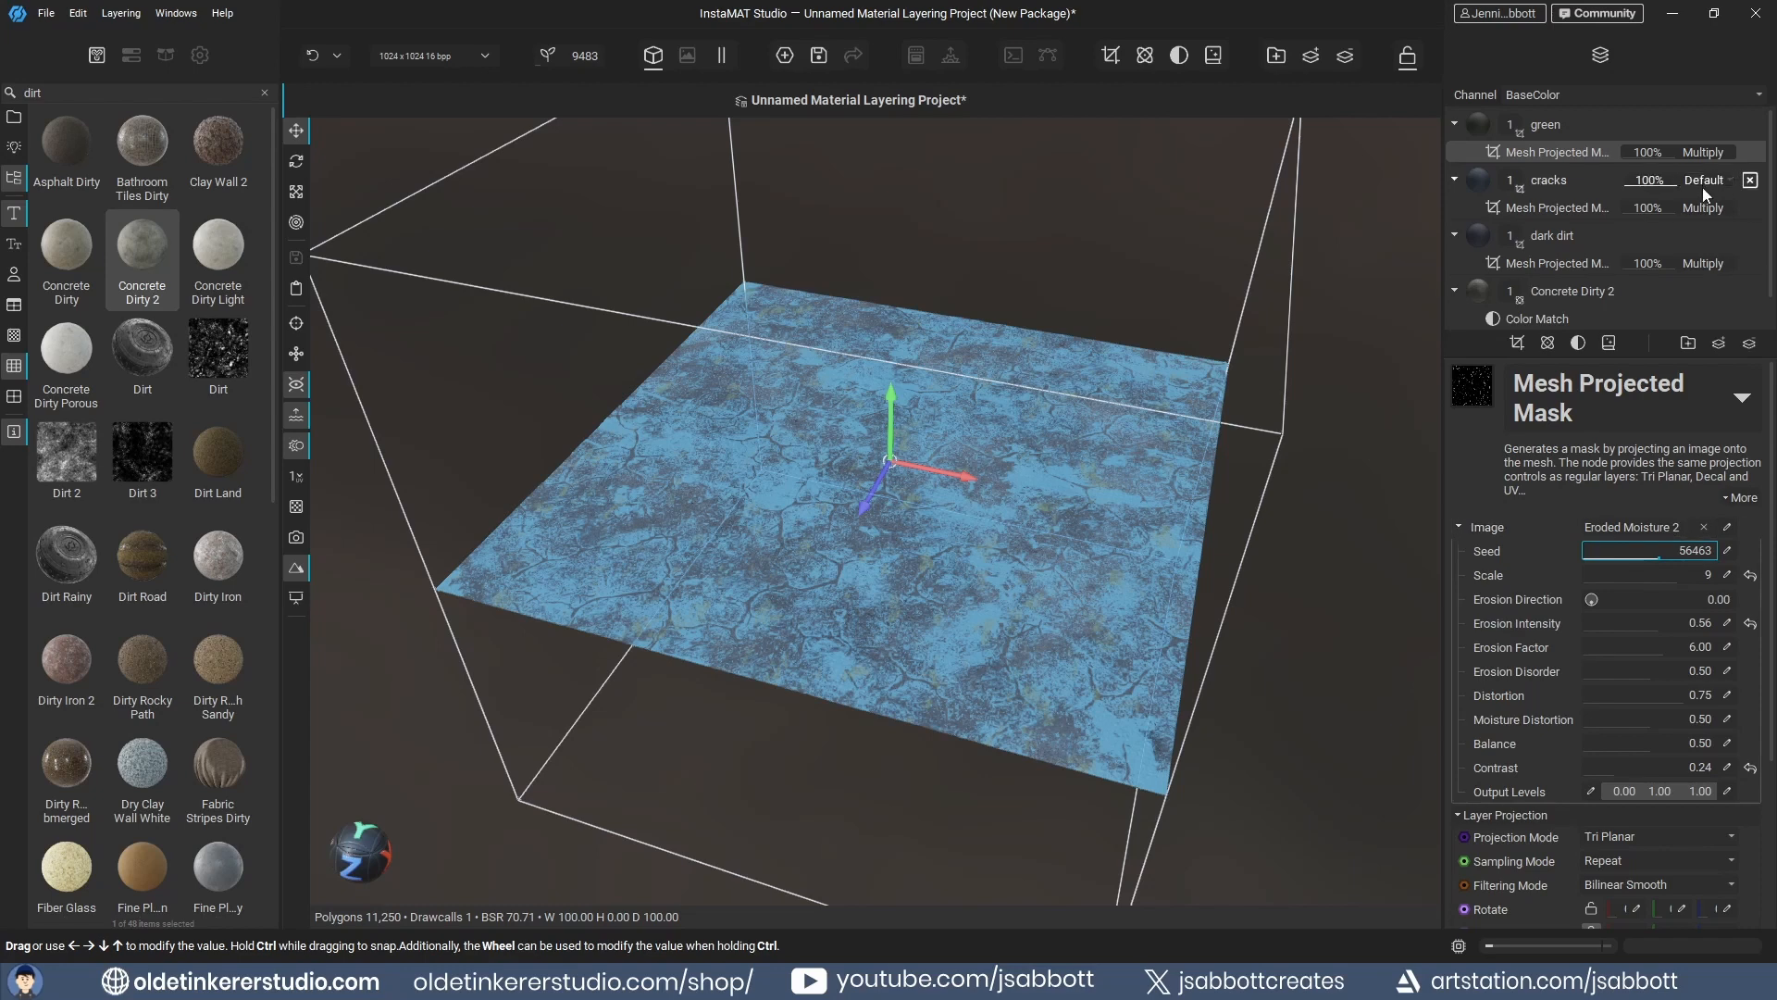
- Group the green, cracks and dark dirt layers and rename the group as "dirt and cracks"
click(1544, 125)
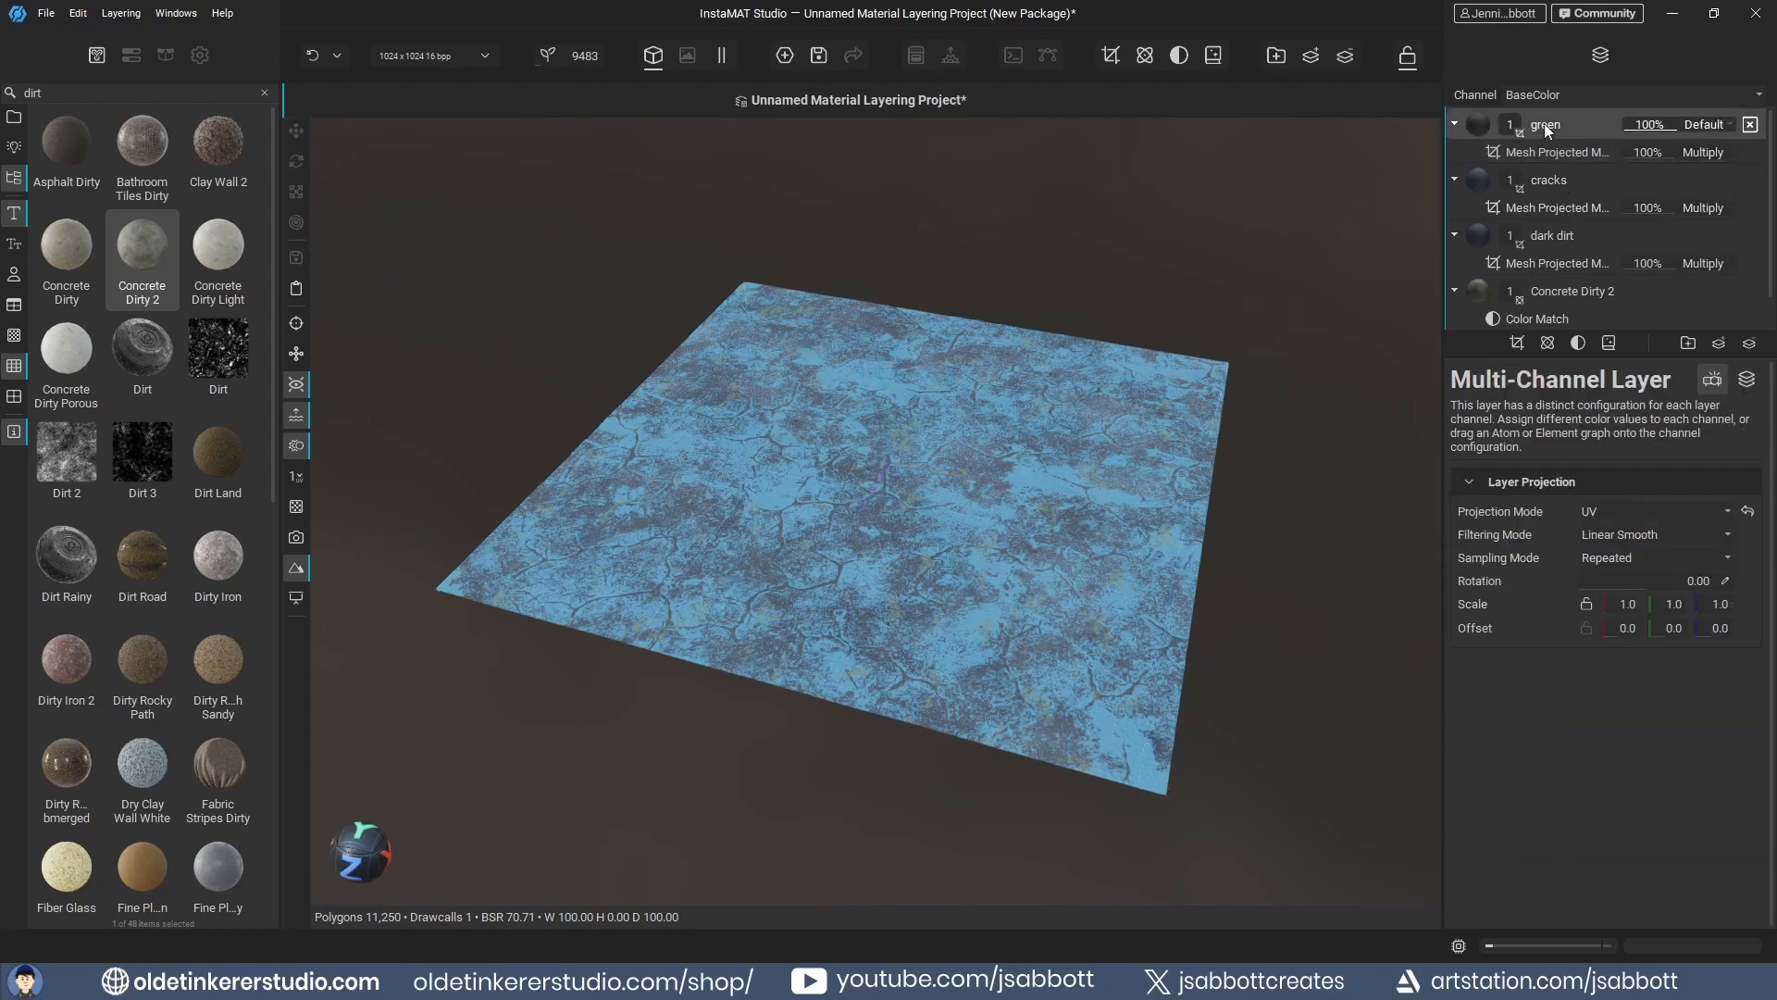
shift+click(1546, 263)
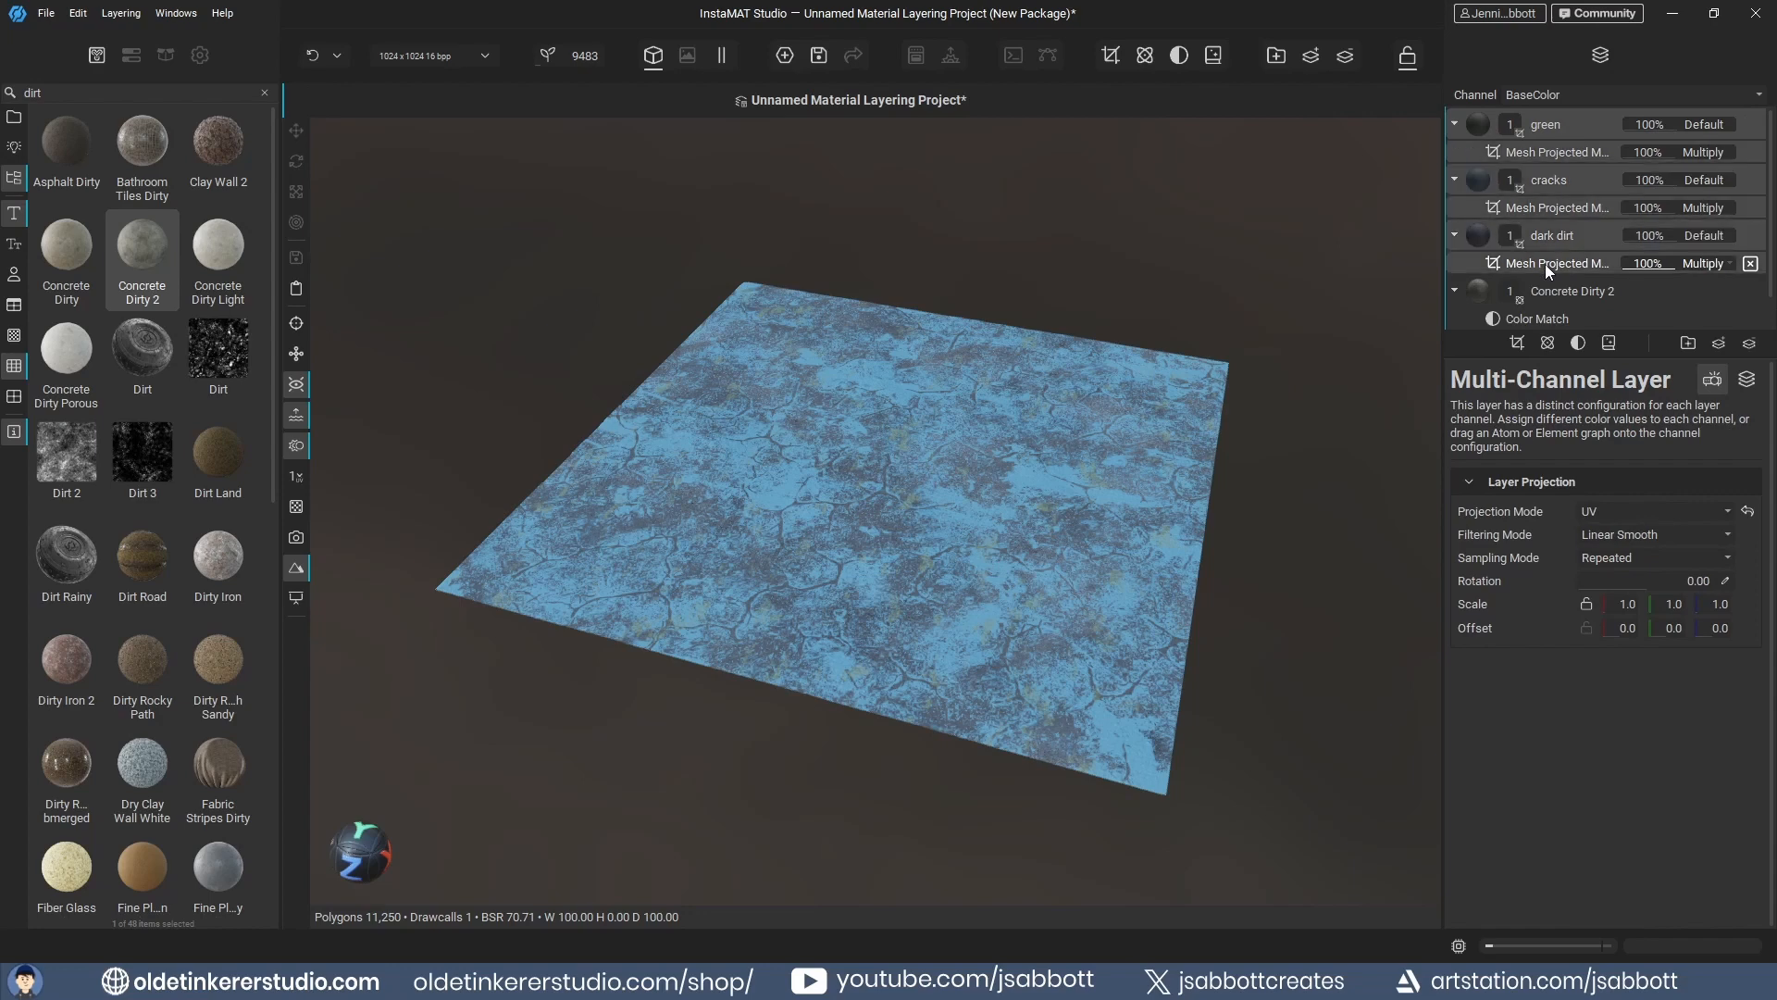
click(1688, 343)
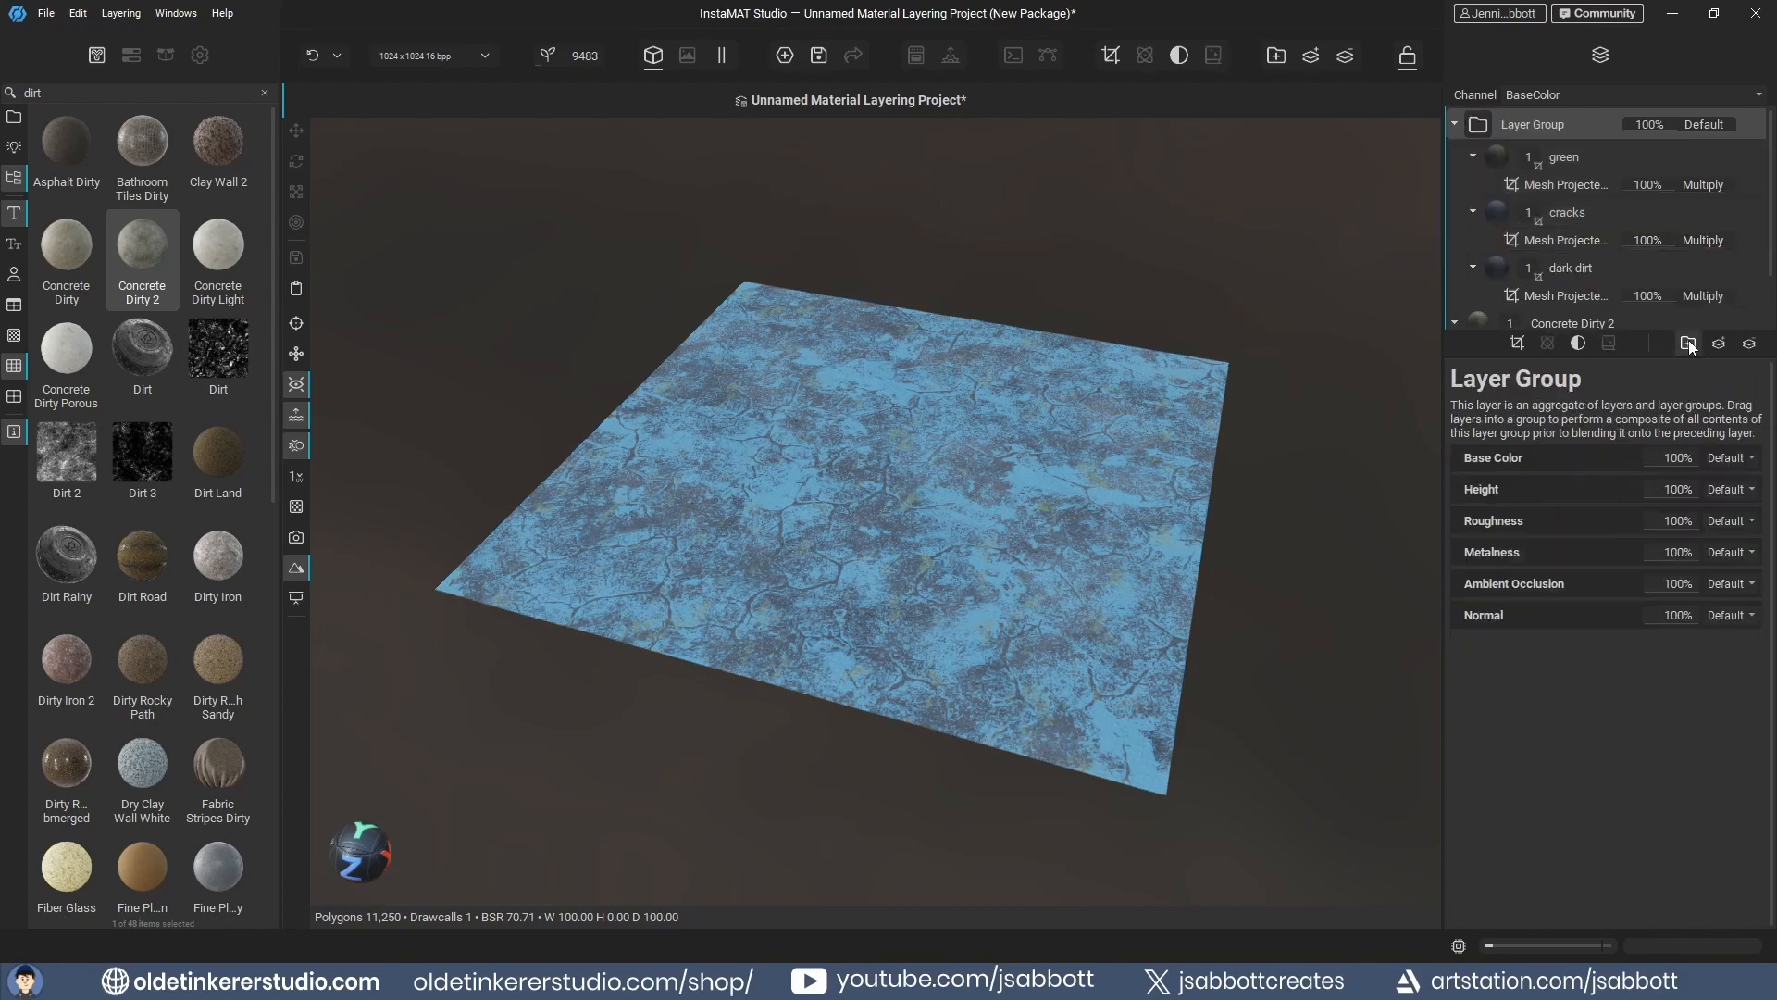
double_click(1537, 124)
text(dirt)
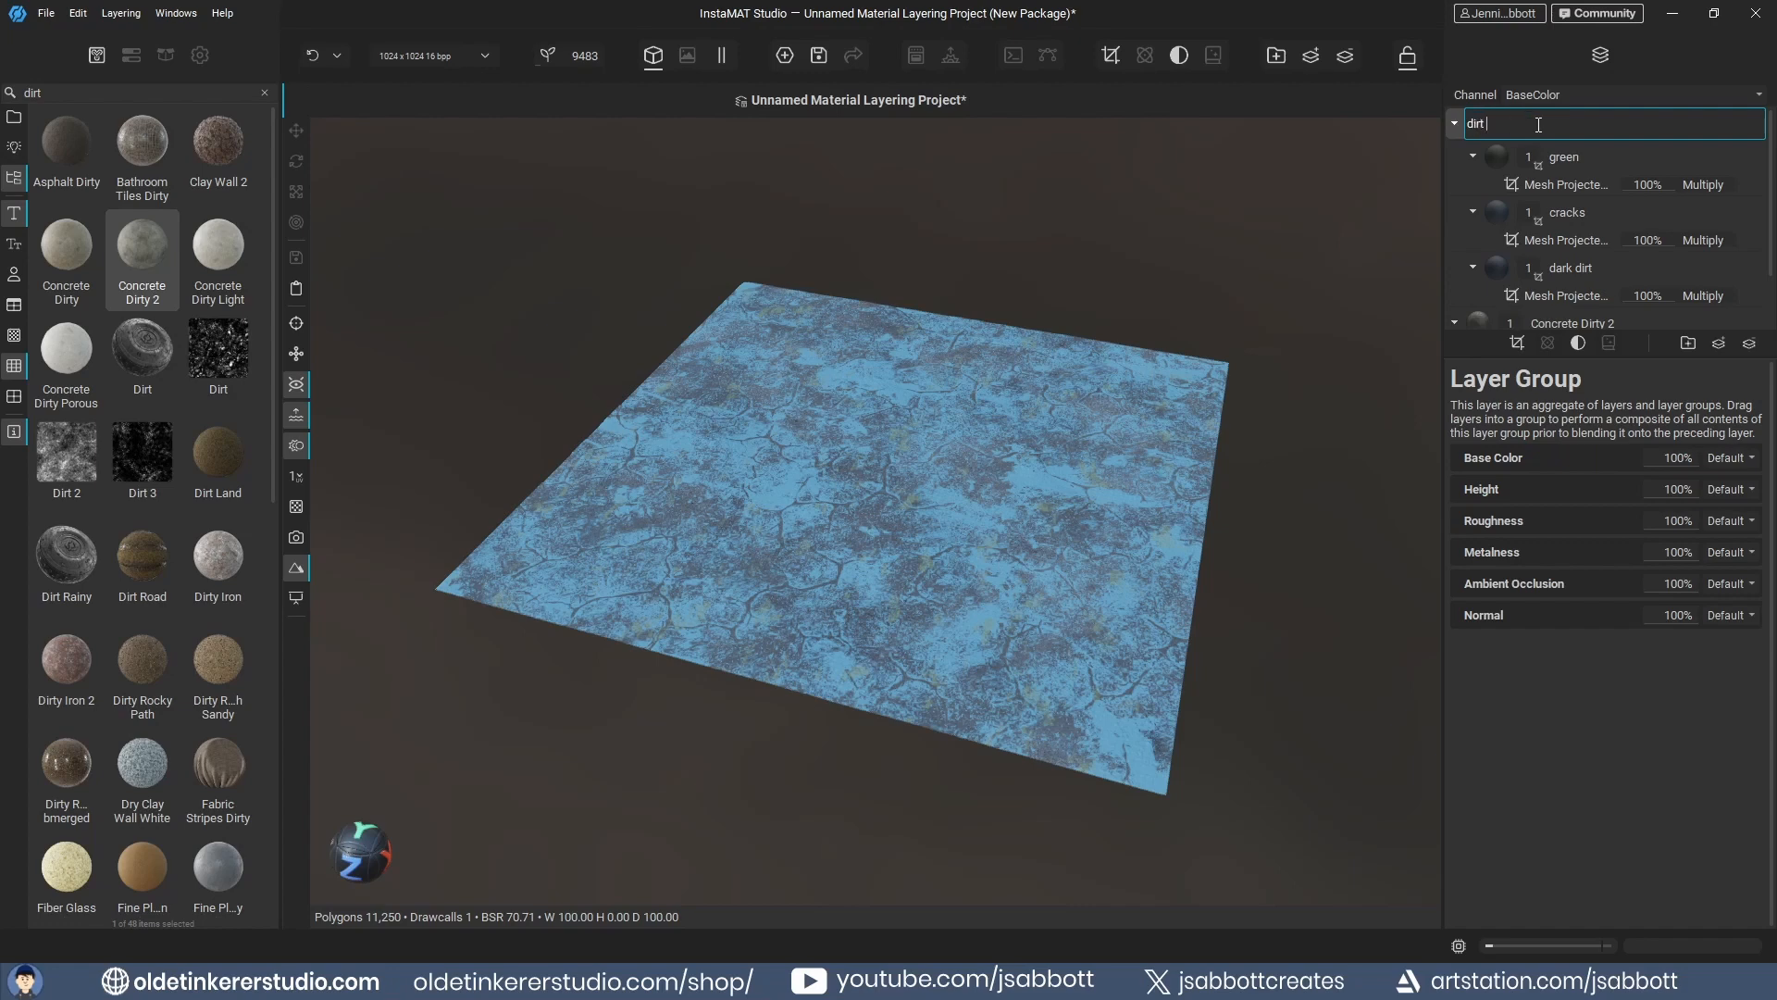
text( and cracks)
key(Return)
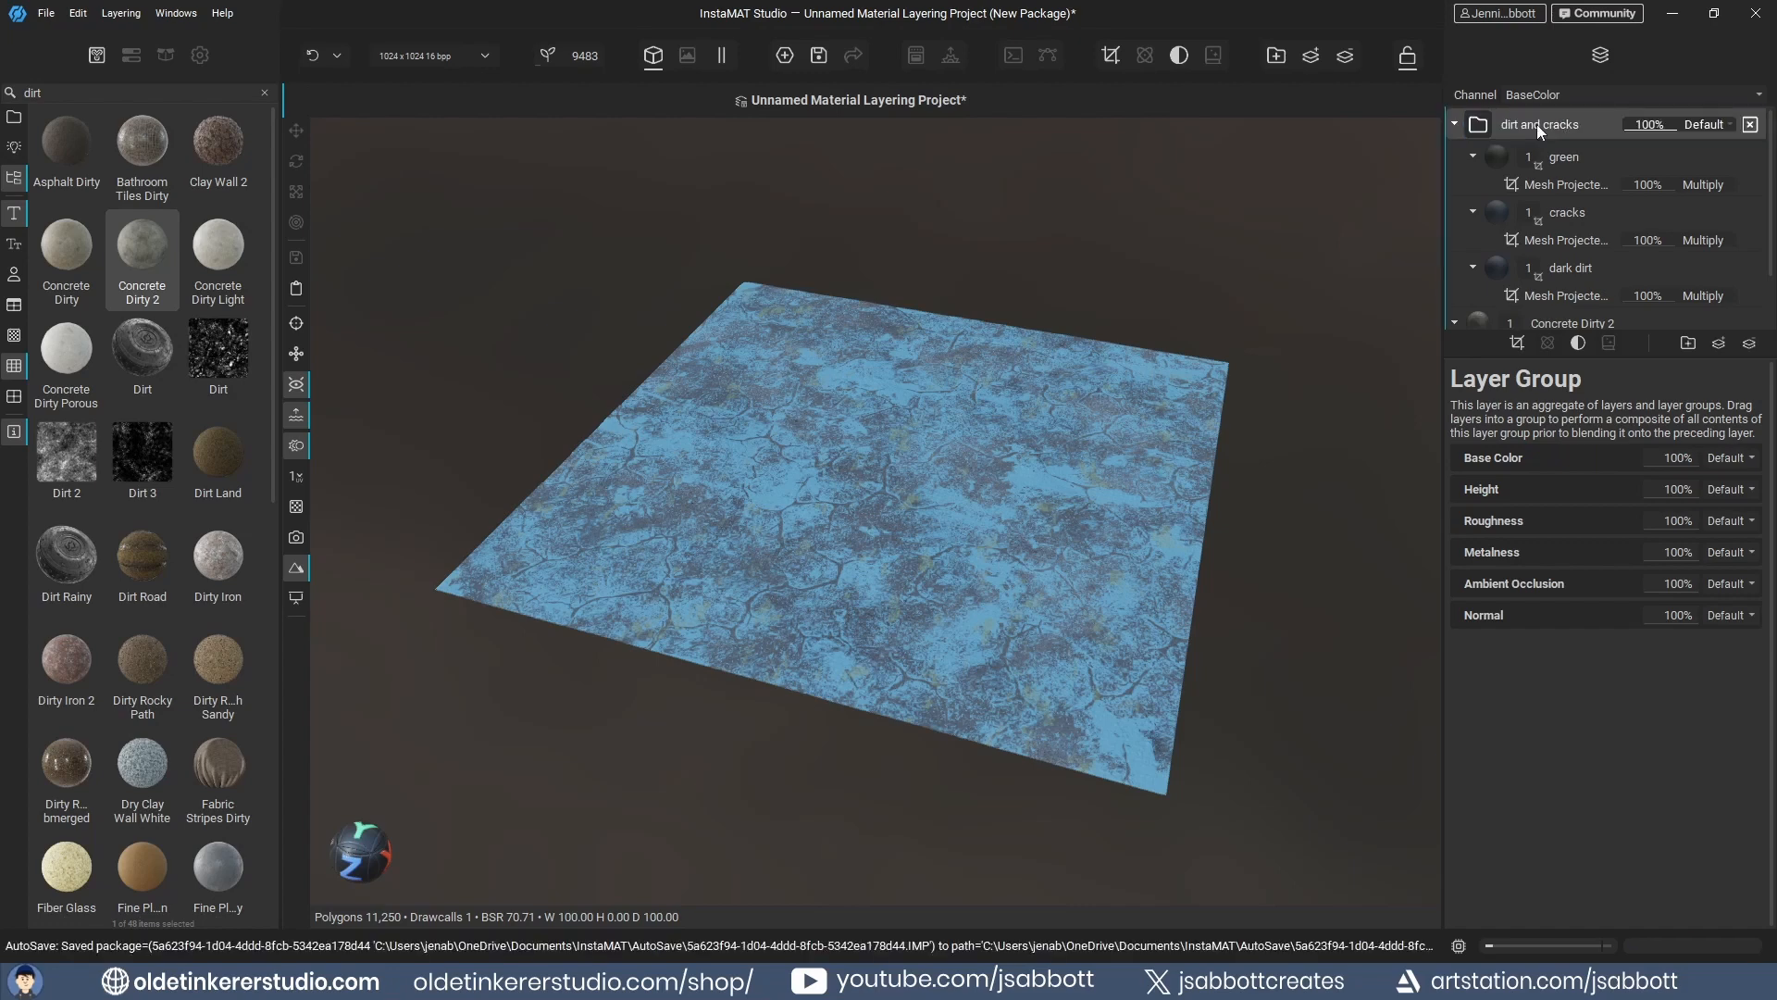
- Set the dirt and cracks group's base color blend mode to Overlay and its opacity to 66%
click(1724, 124)
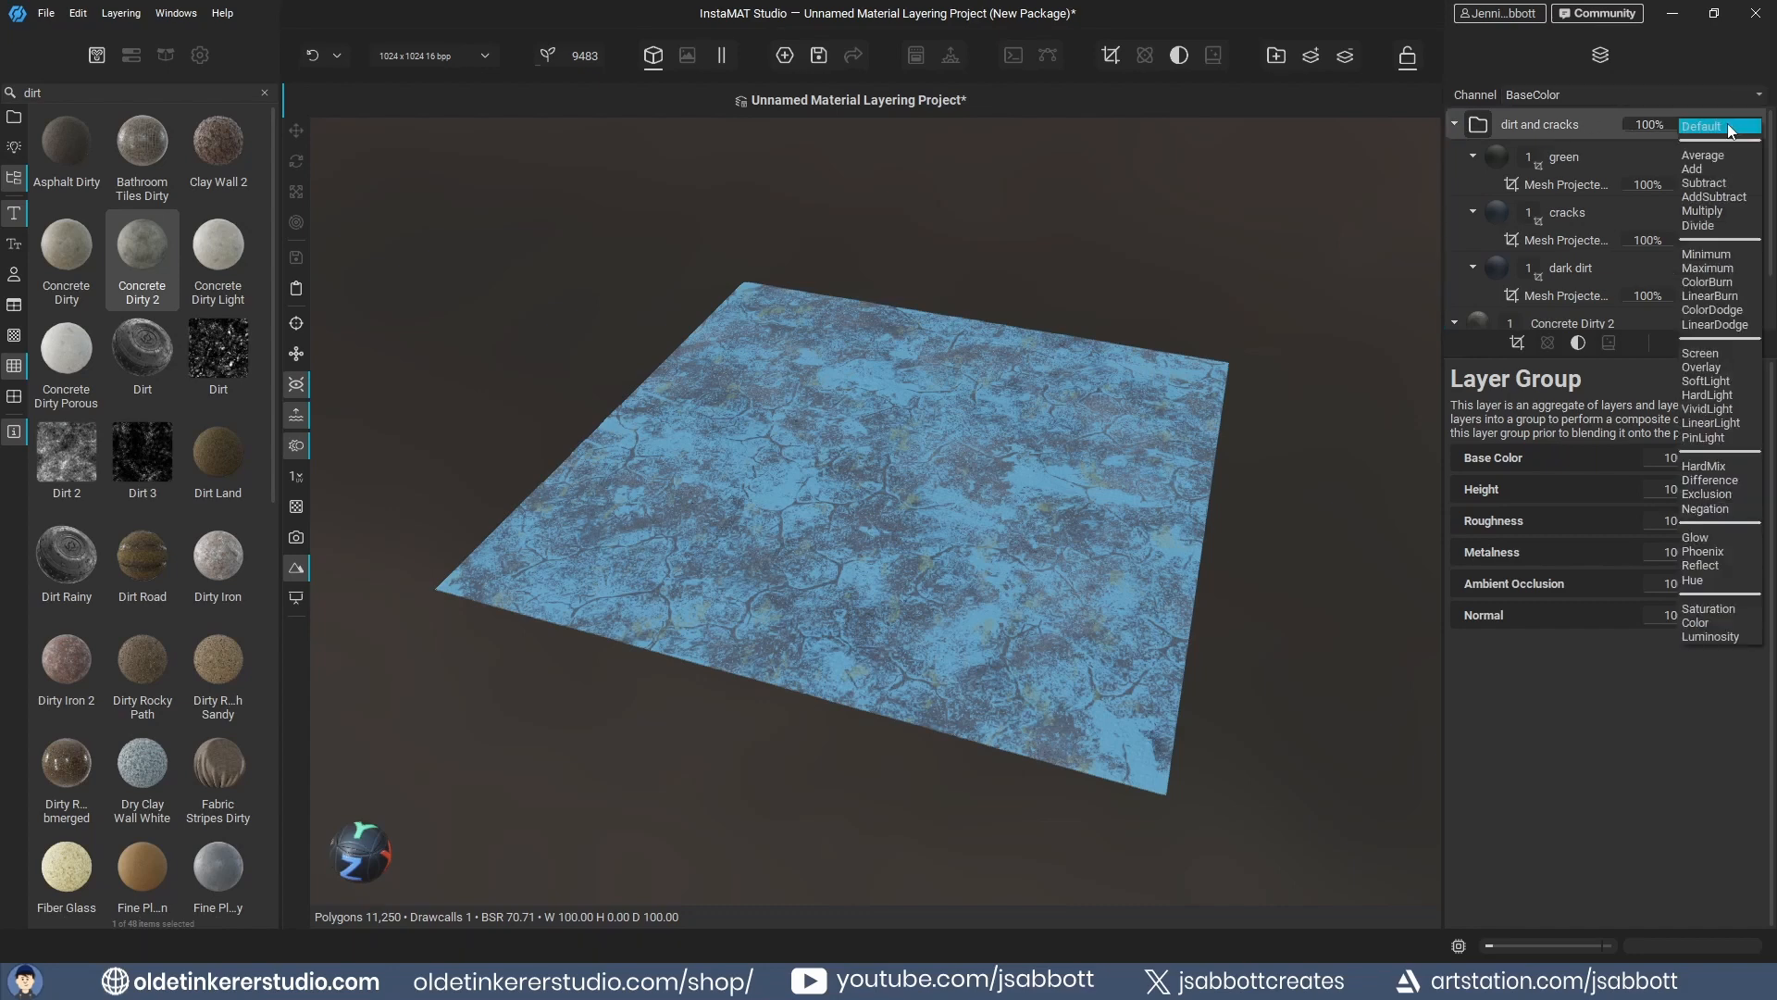
click(1734, 367)
drag(1676, 131, 1672, 130)
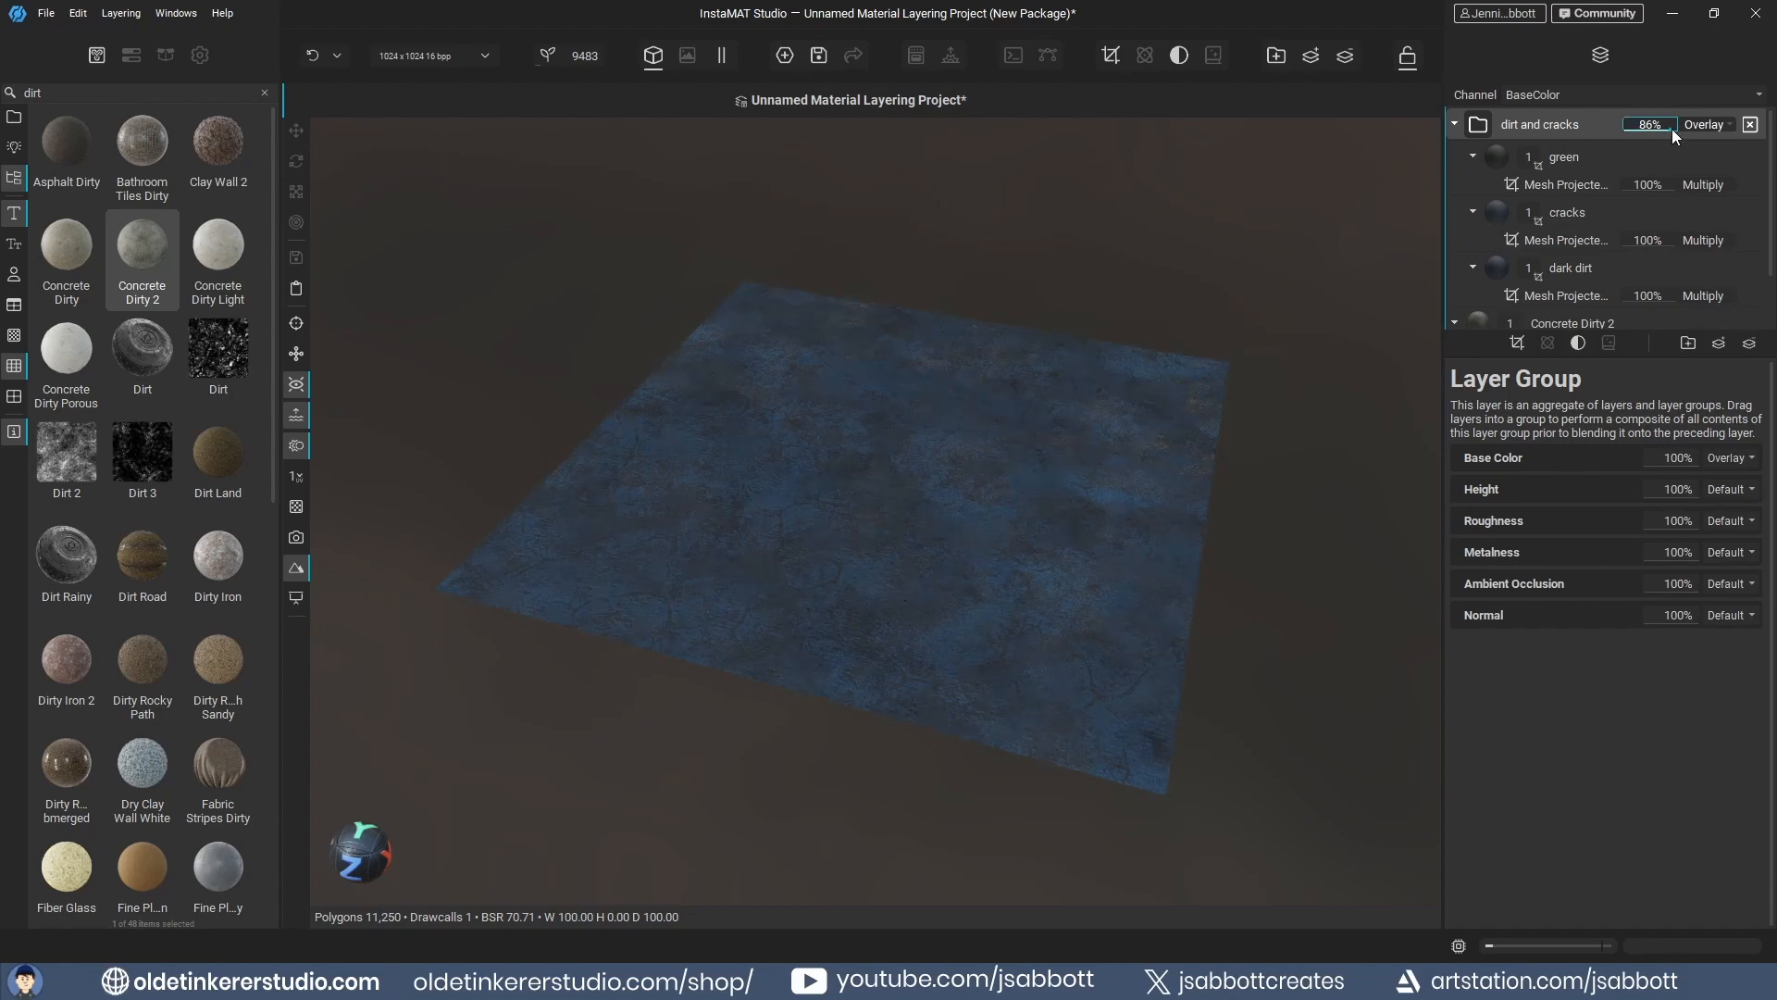
- Try Screen and HardLight blending on the dirt and cracks group and settle on SoftLight
click(1720, 122)
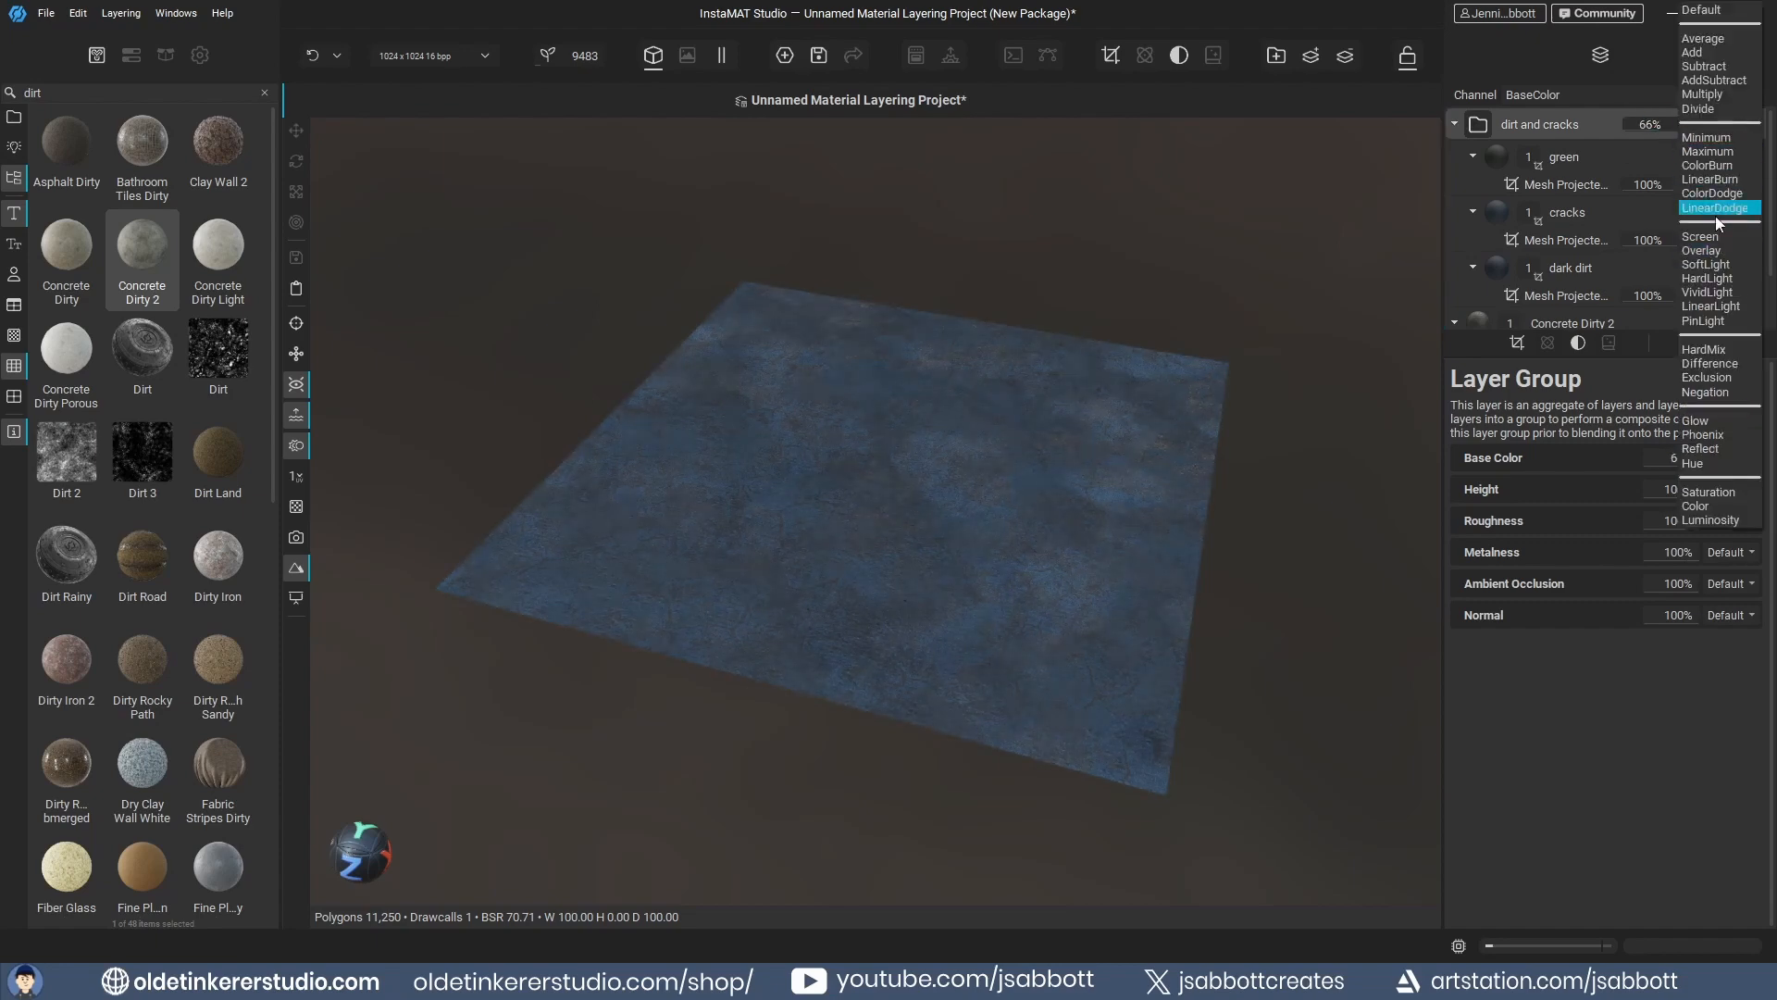
click(1715, 236)
click(1722, 126)
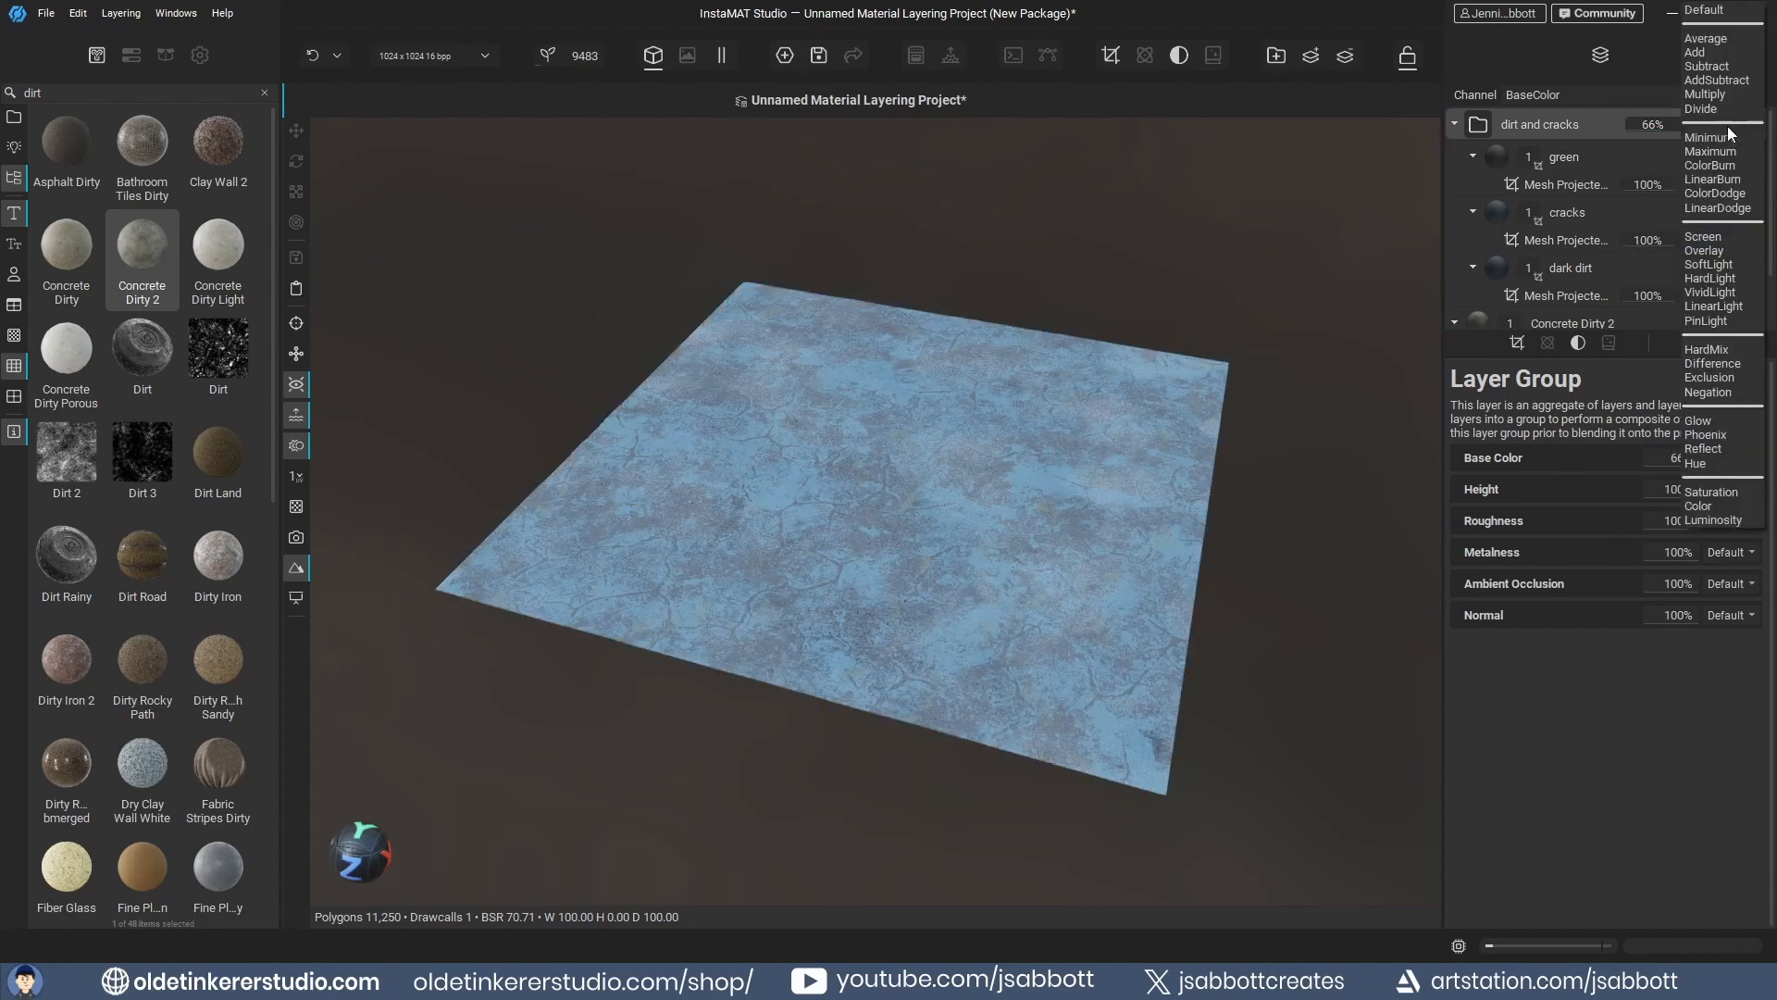
click(1721, 276)
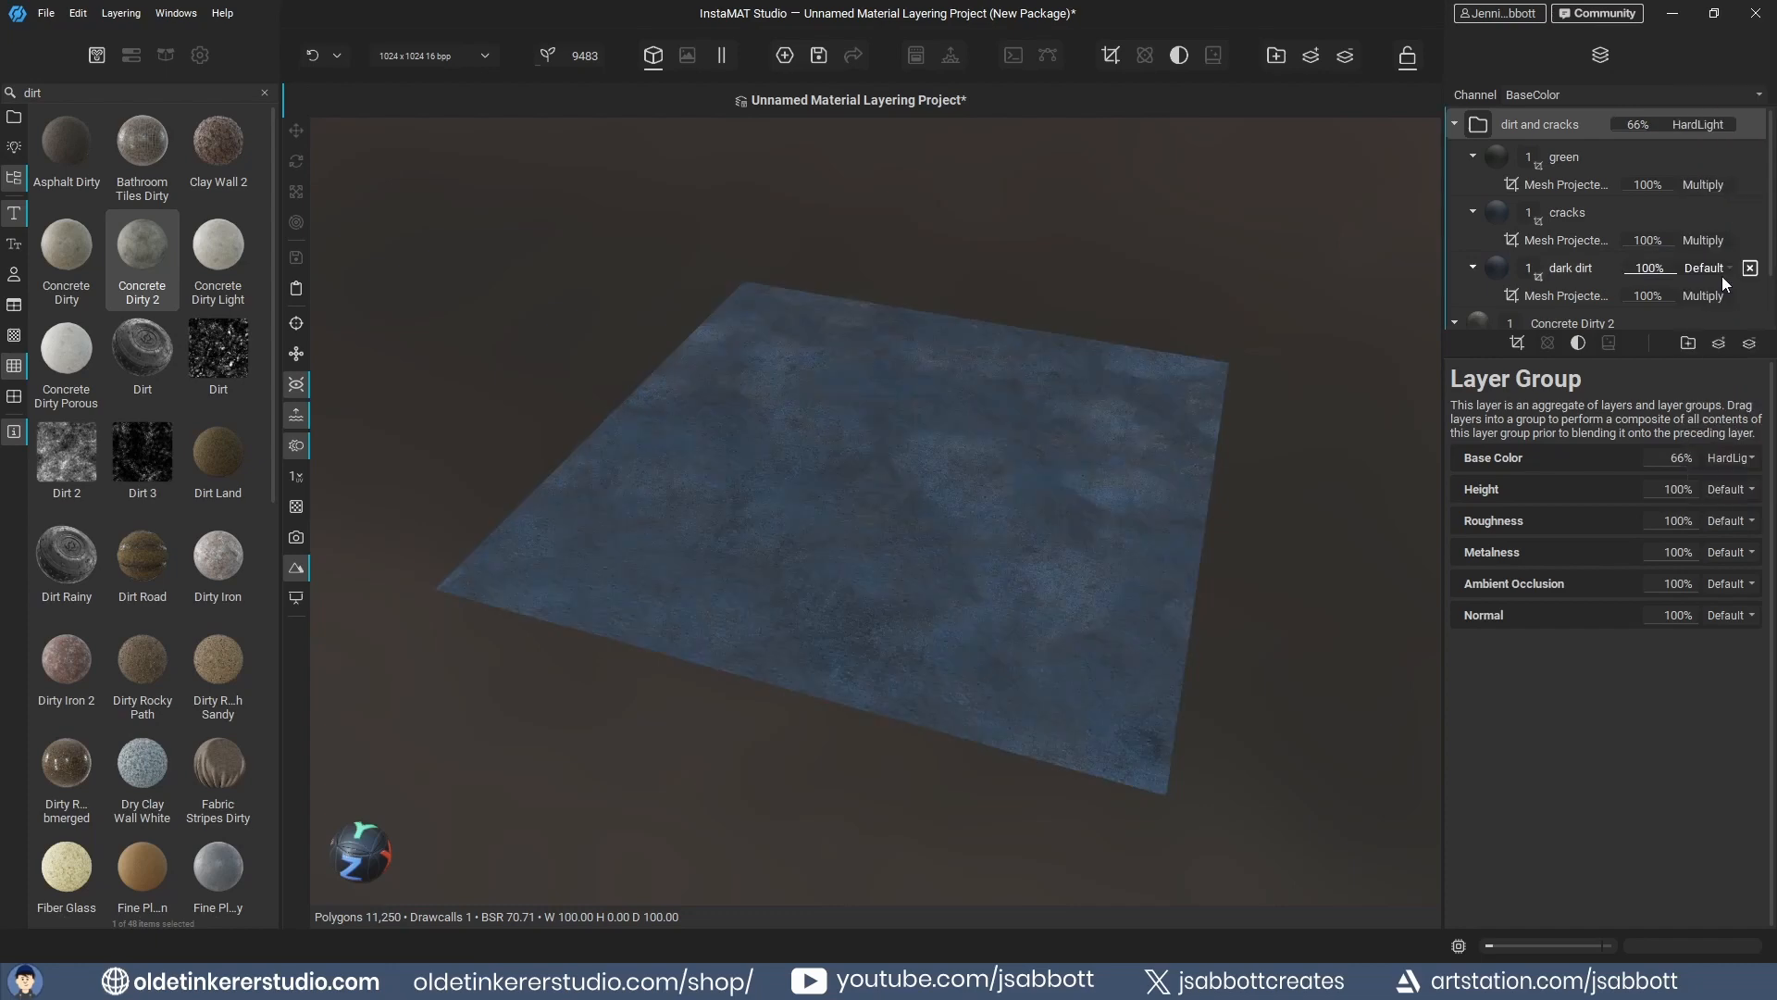
click(1727, 124)
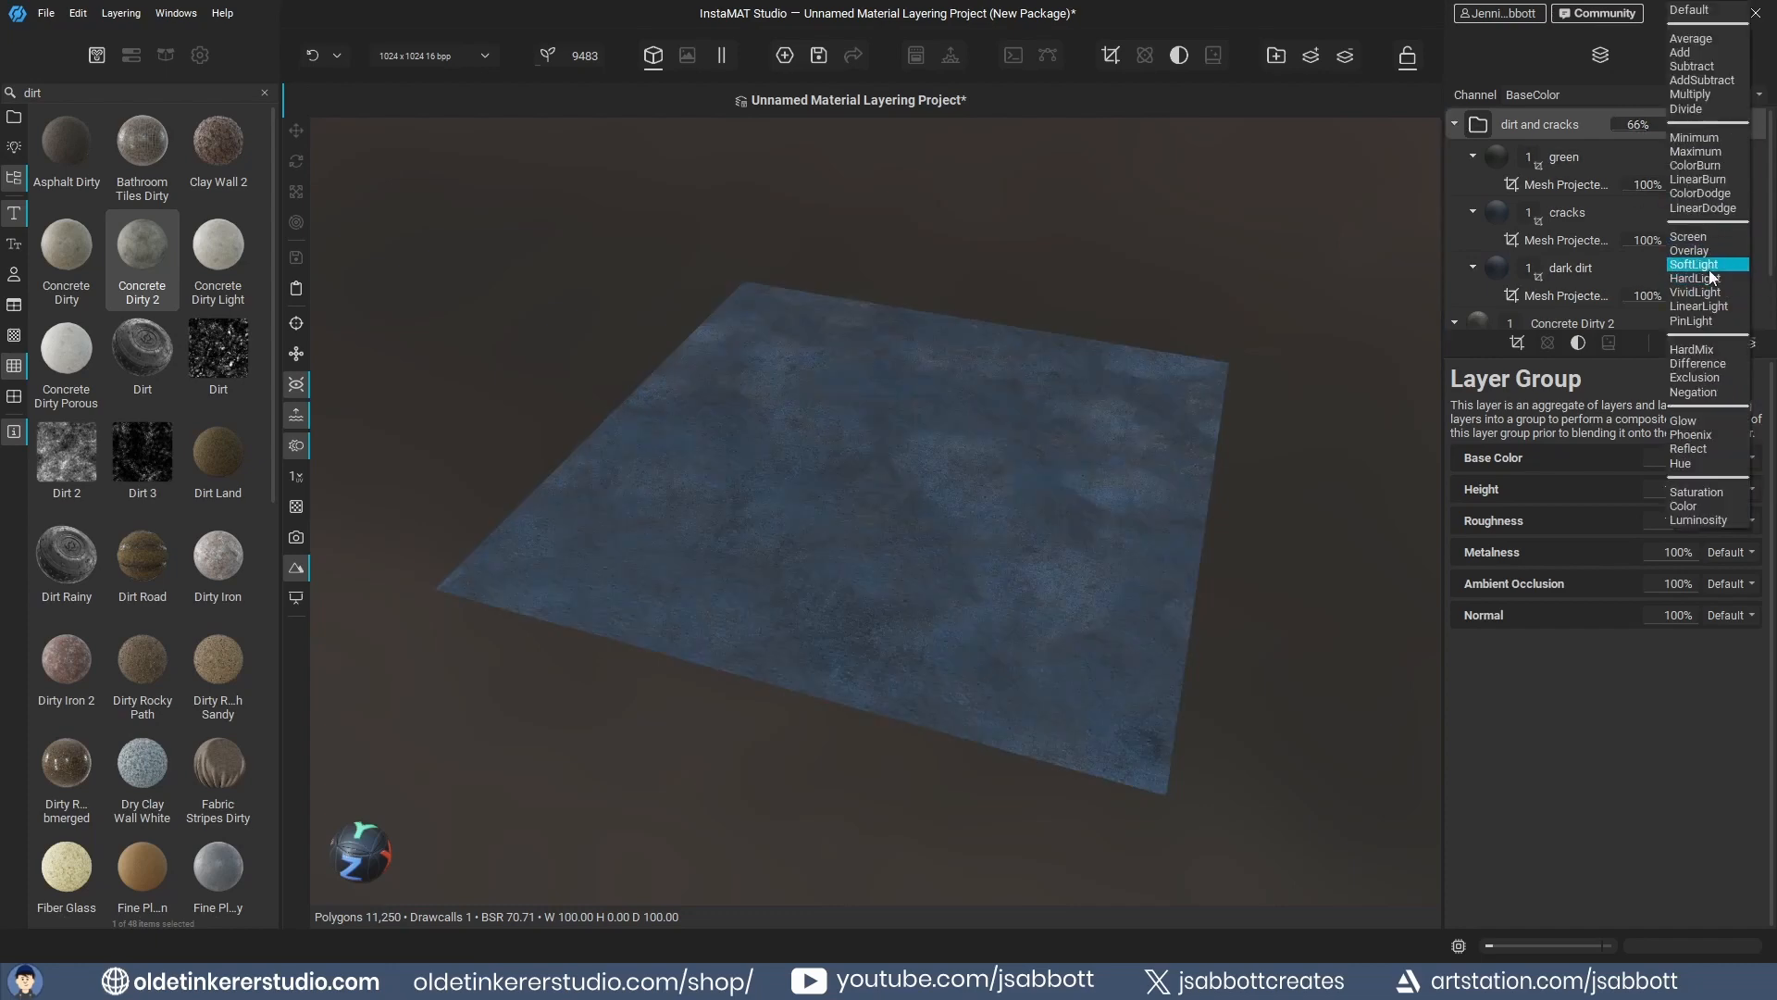
click(1709, 269)
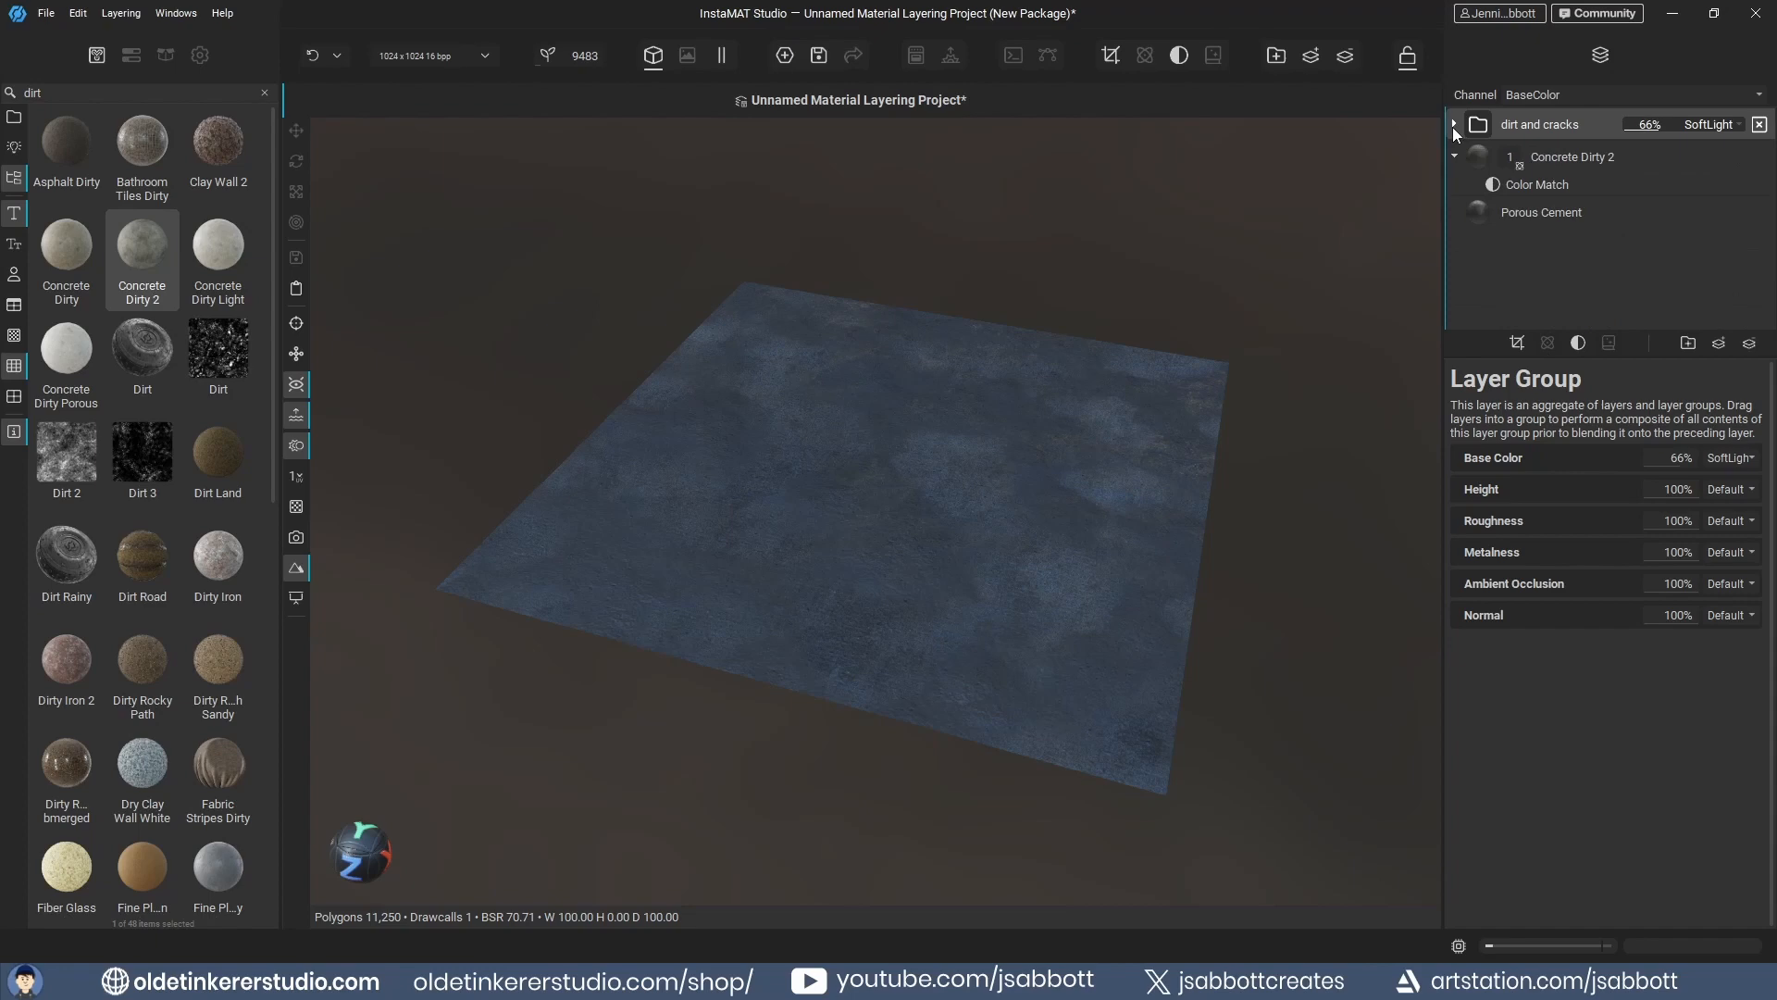
- Expose the Dirt Level of the Concrete Dirty 2 layer as an input parameter and show the layering project's parameter list
click(1553, 158)
click(1711, 381)
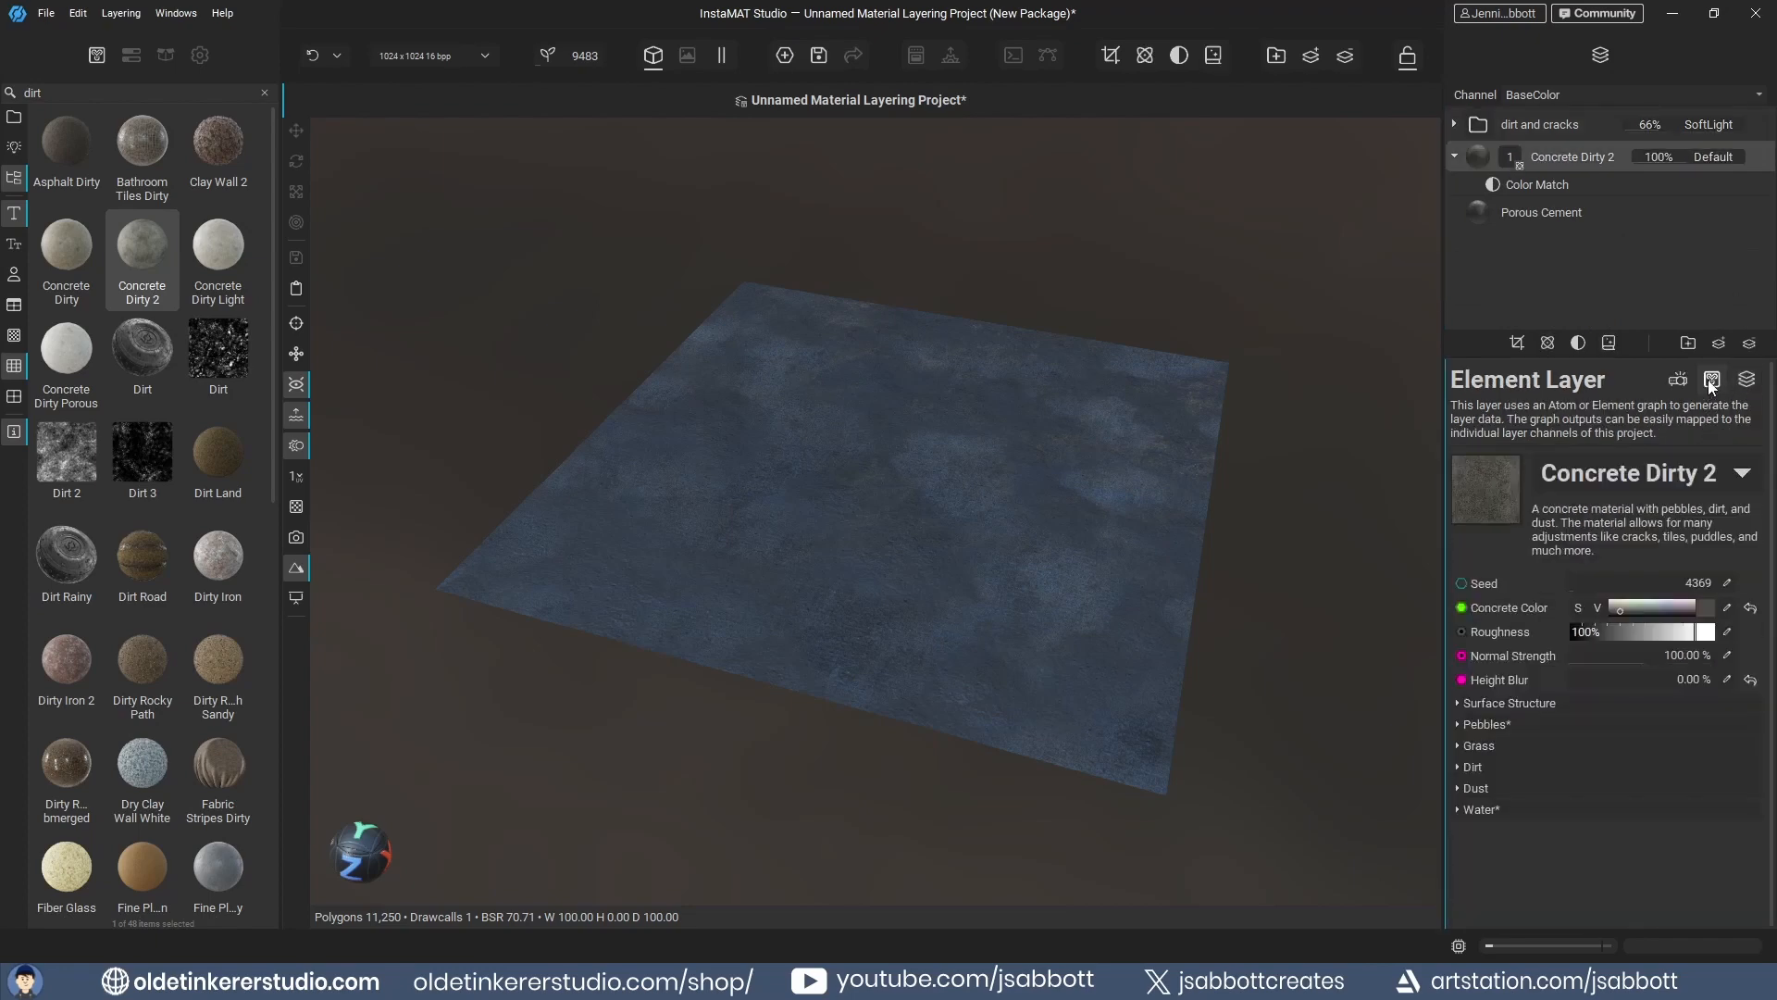
click(1473, 766)
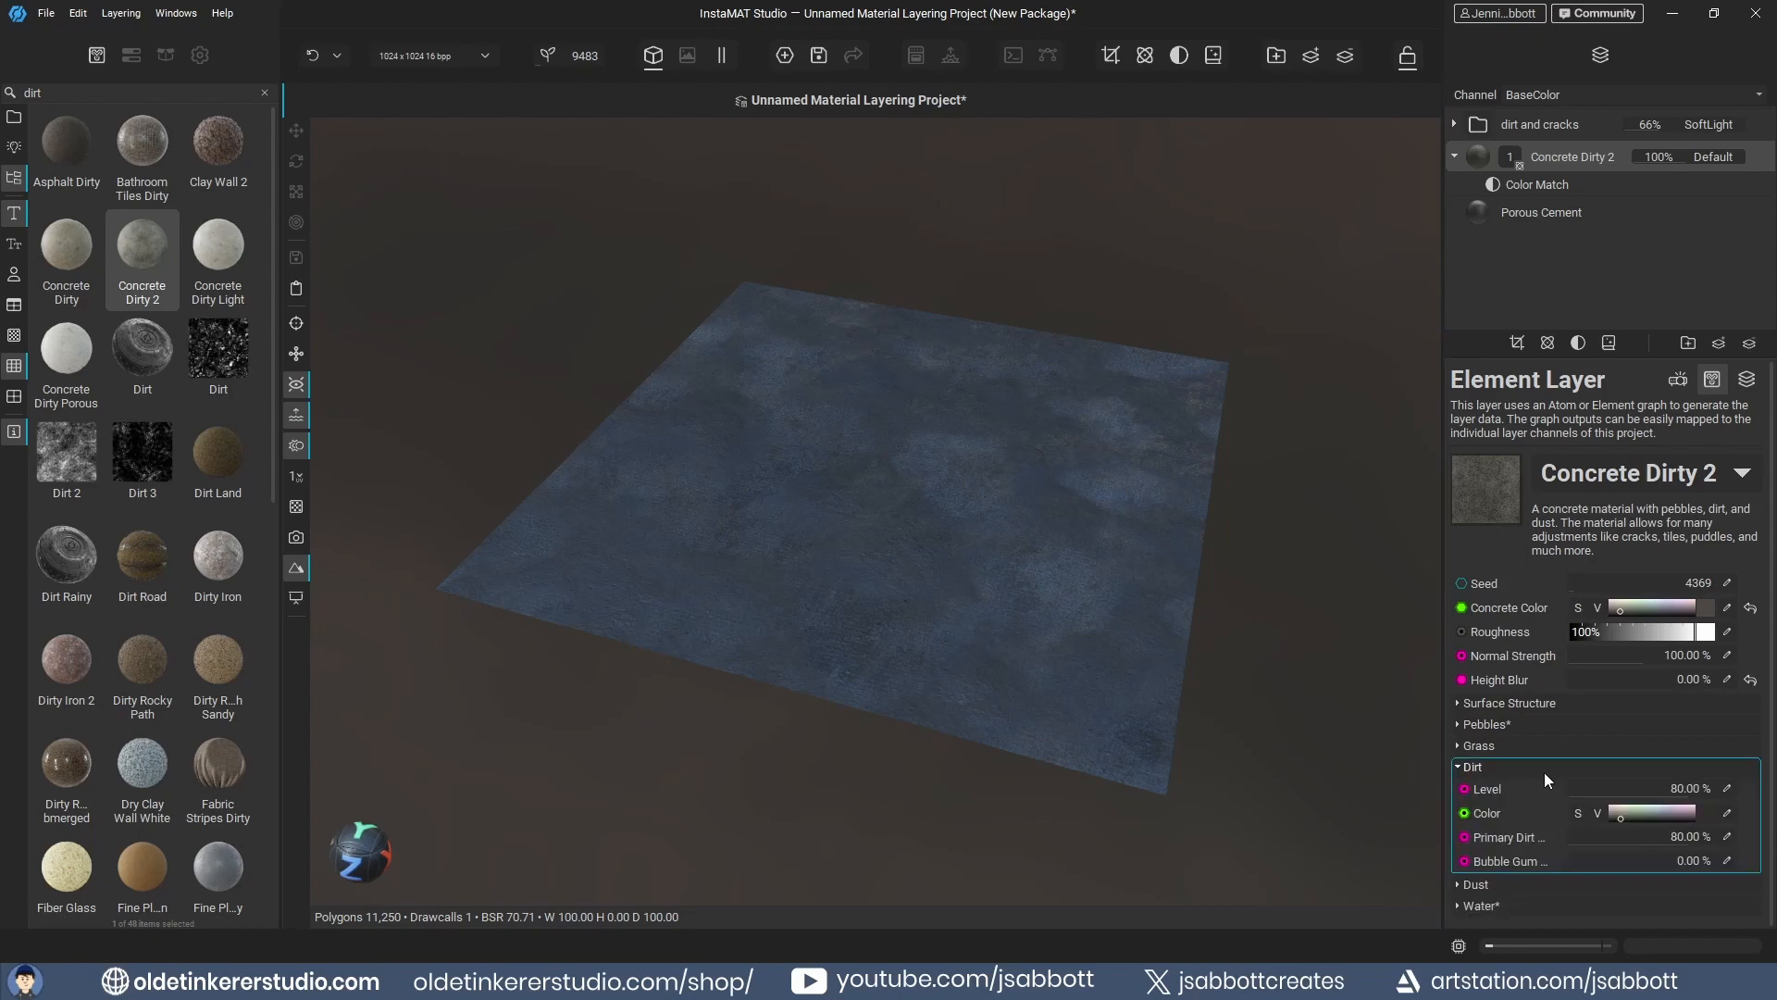
click(1496, 787)
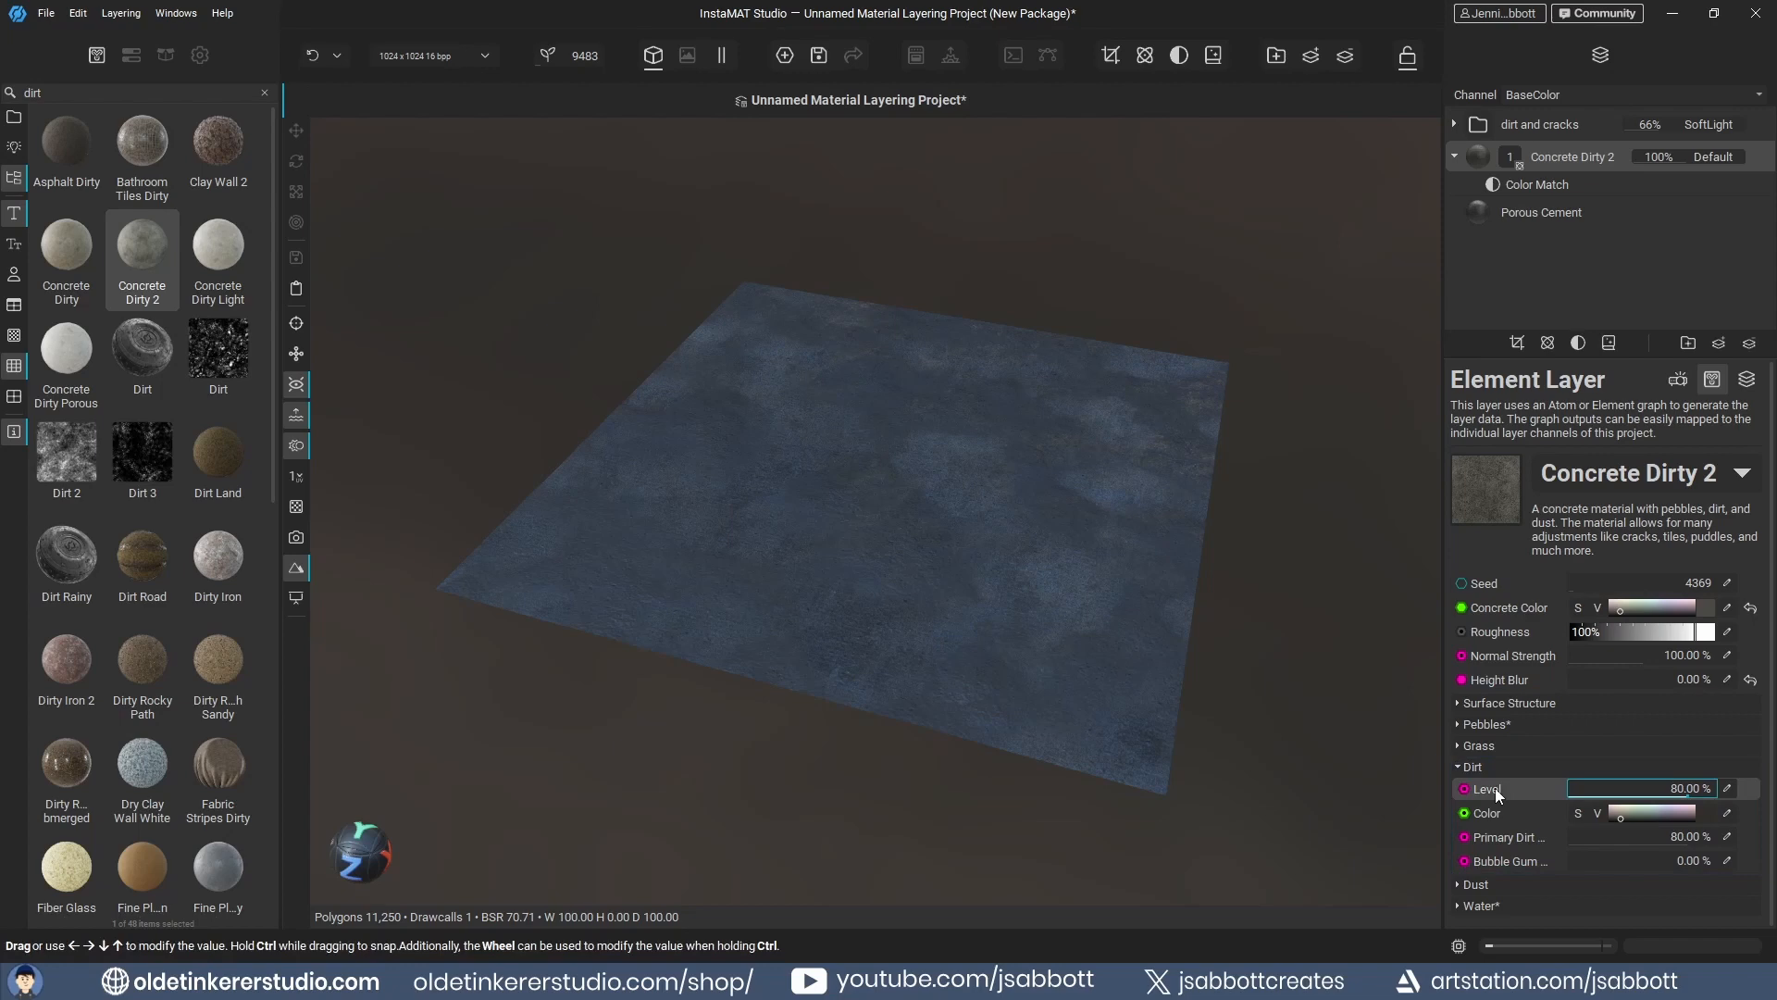
right_click(1496, 787)
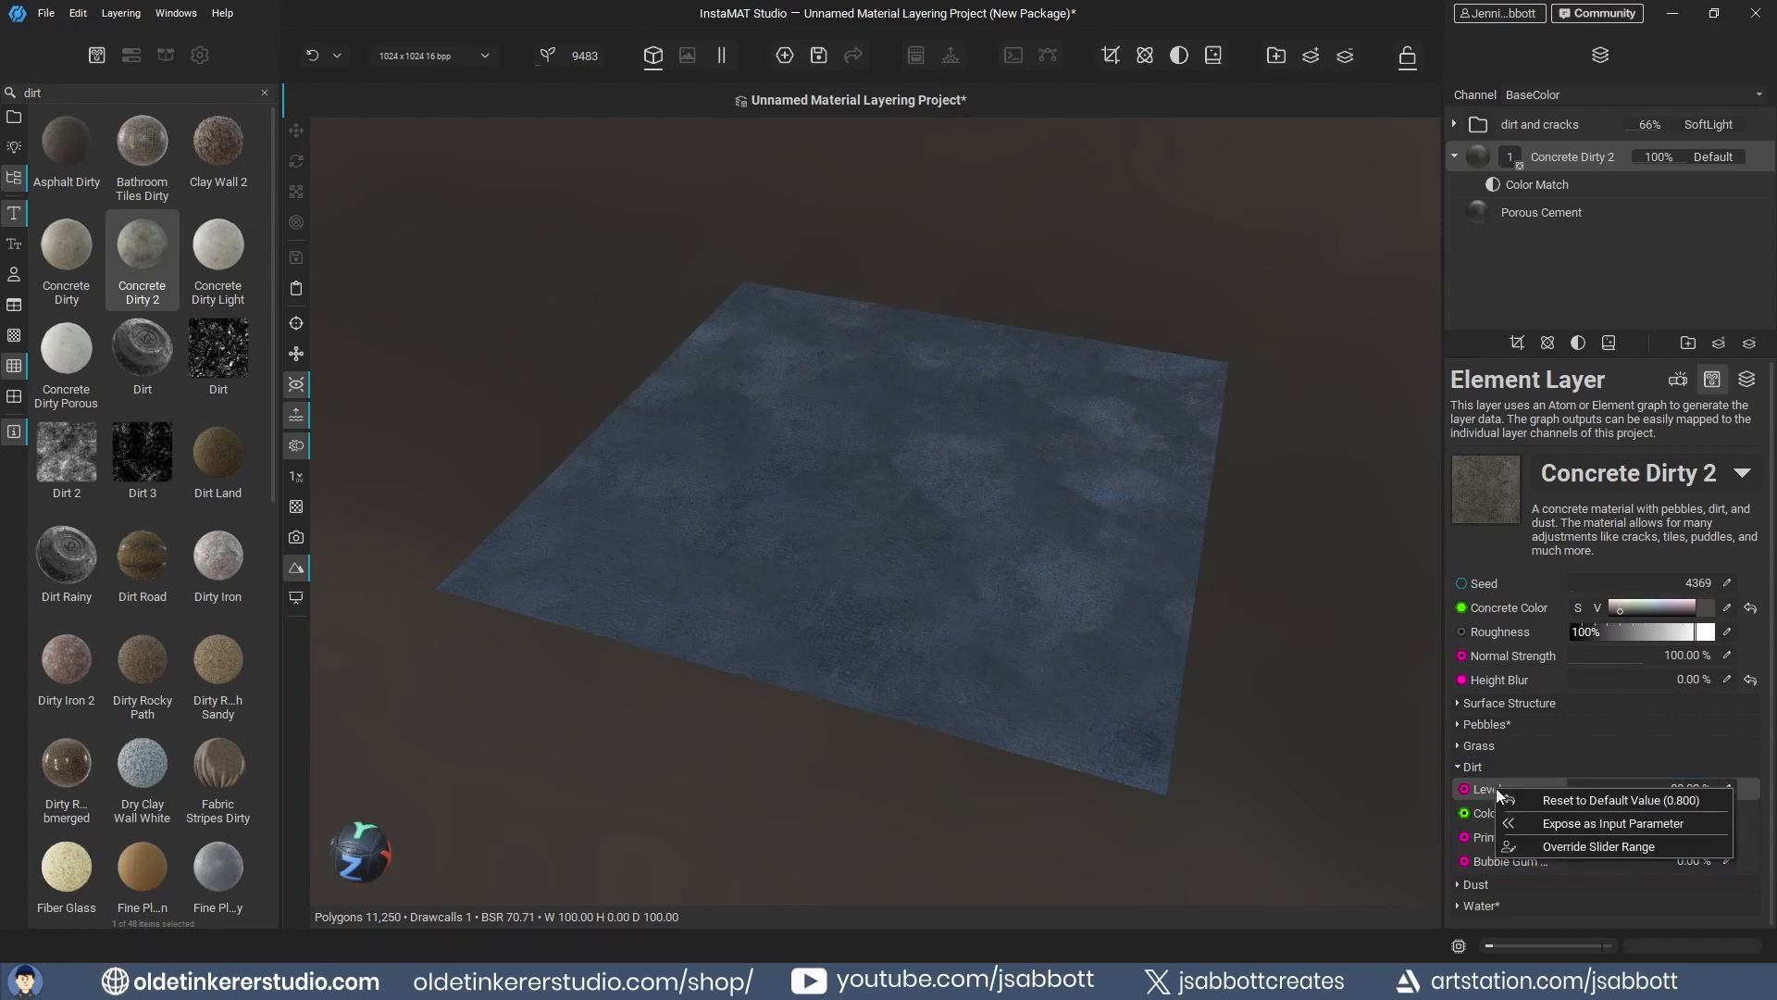
click(1591, 824)
click(130, 56)
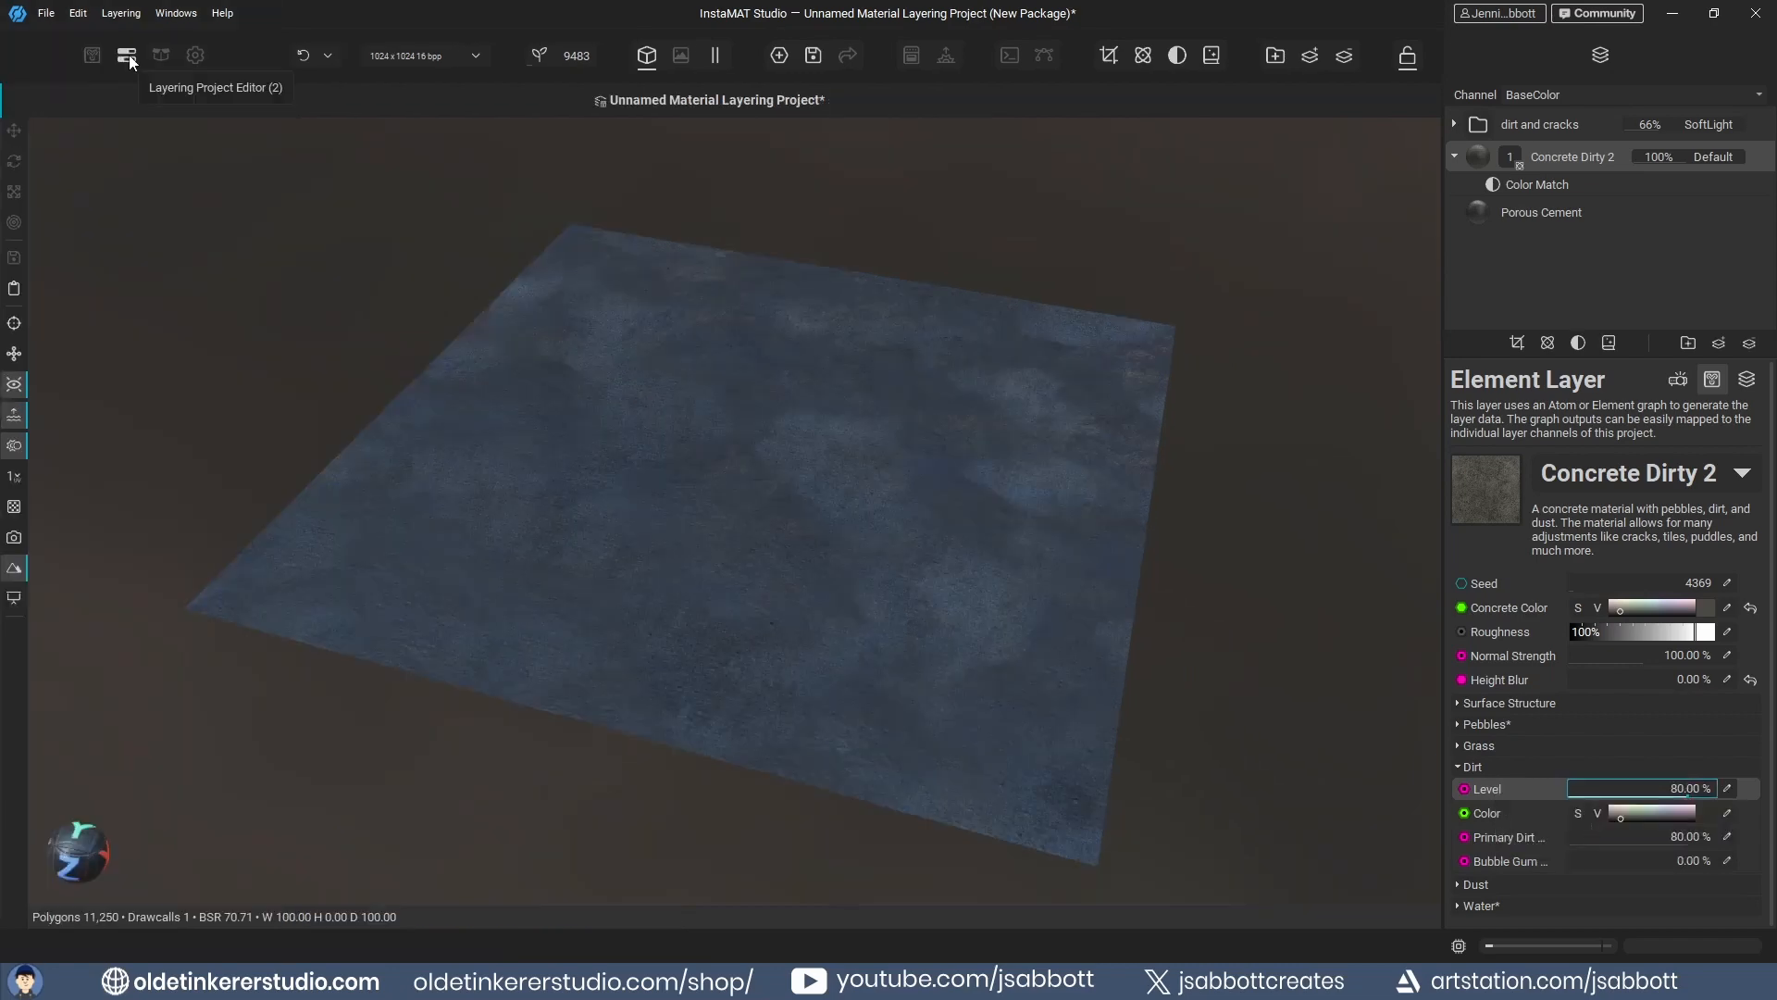
click(130, 59)
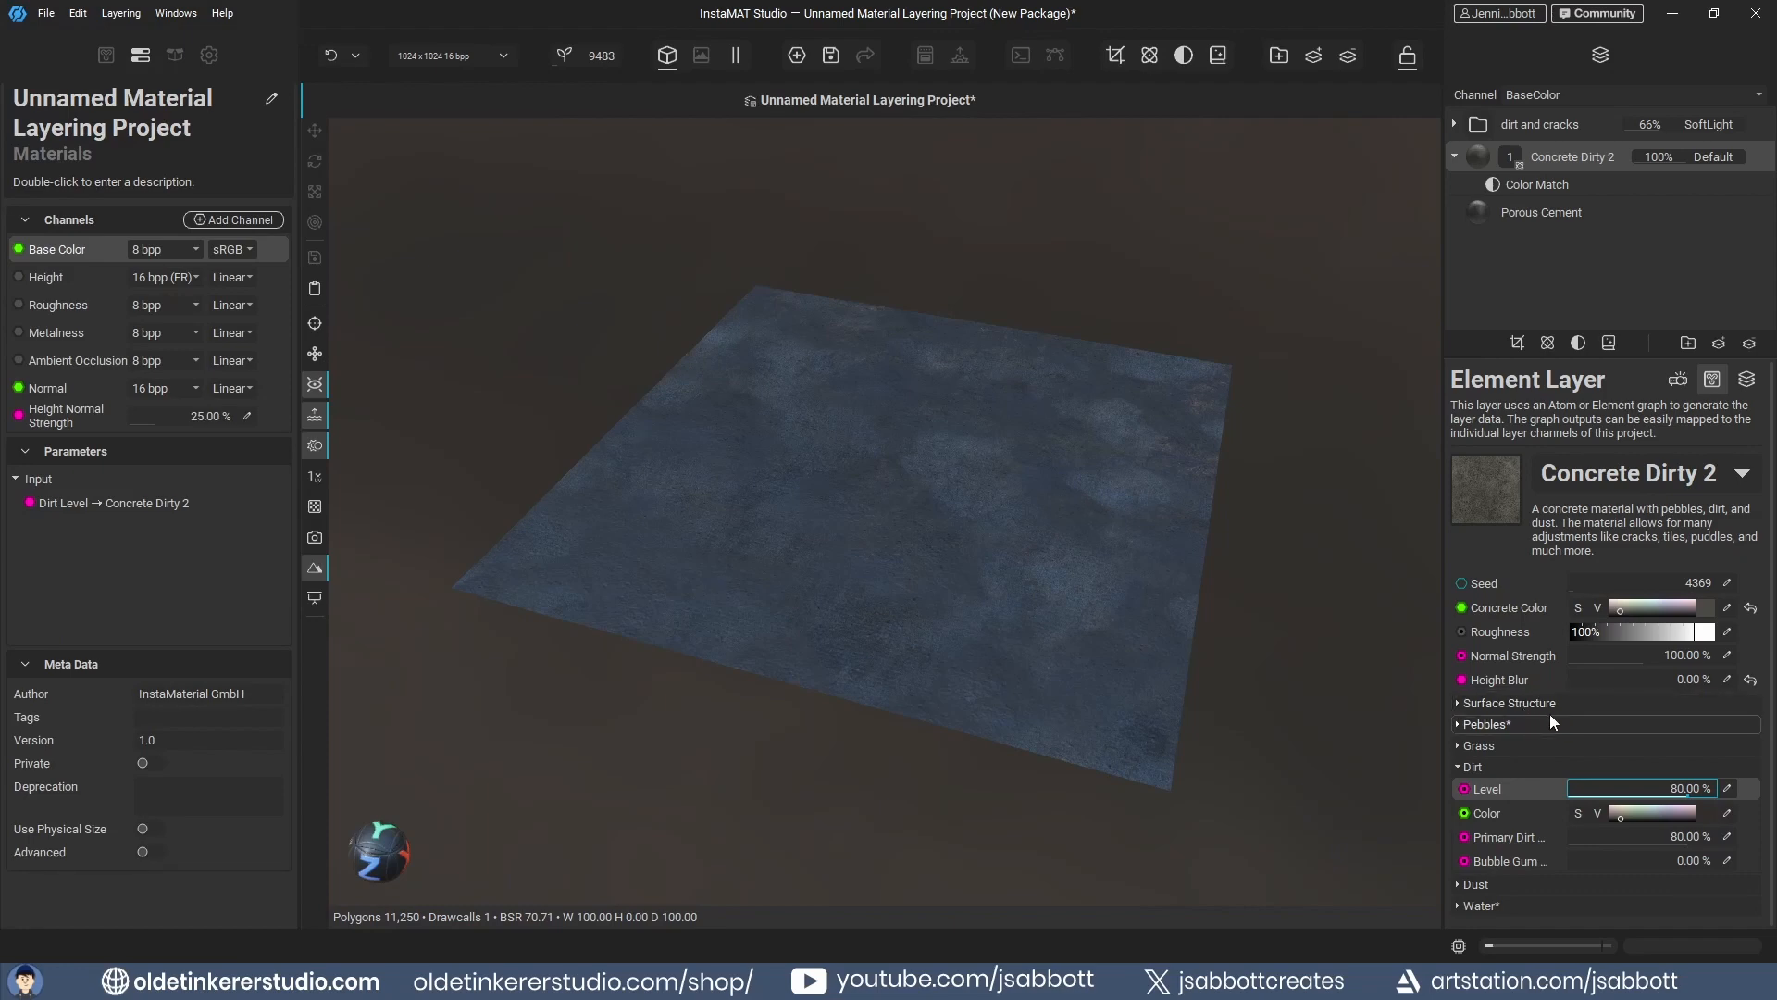
- Expose the Dust Level and Water Level of the Concrete Dirty 2 layer as input parameters
click(1459, 766)
click(1459, 748)
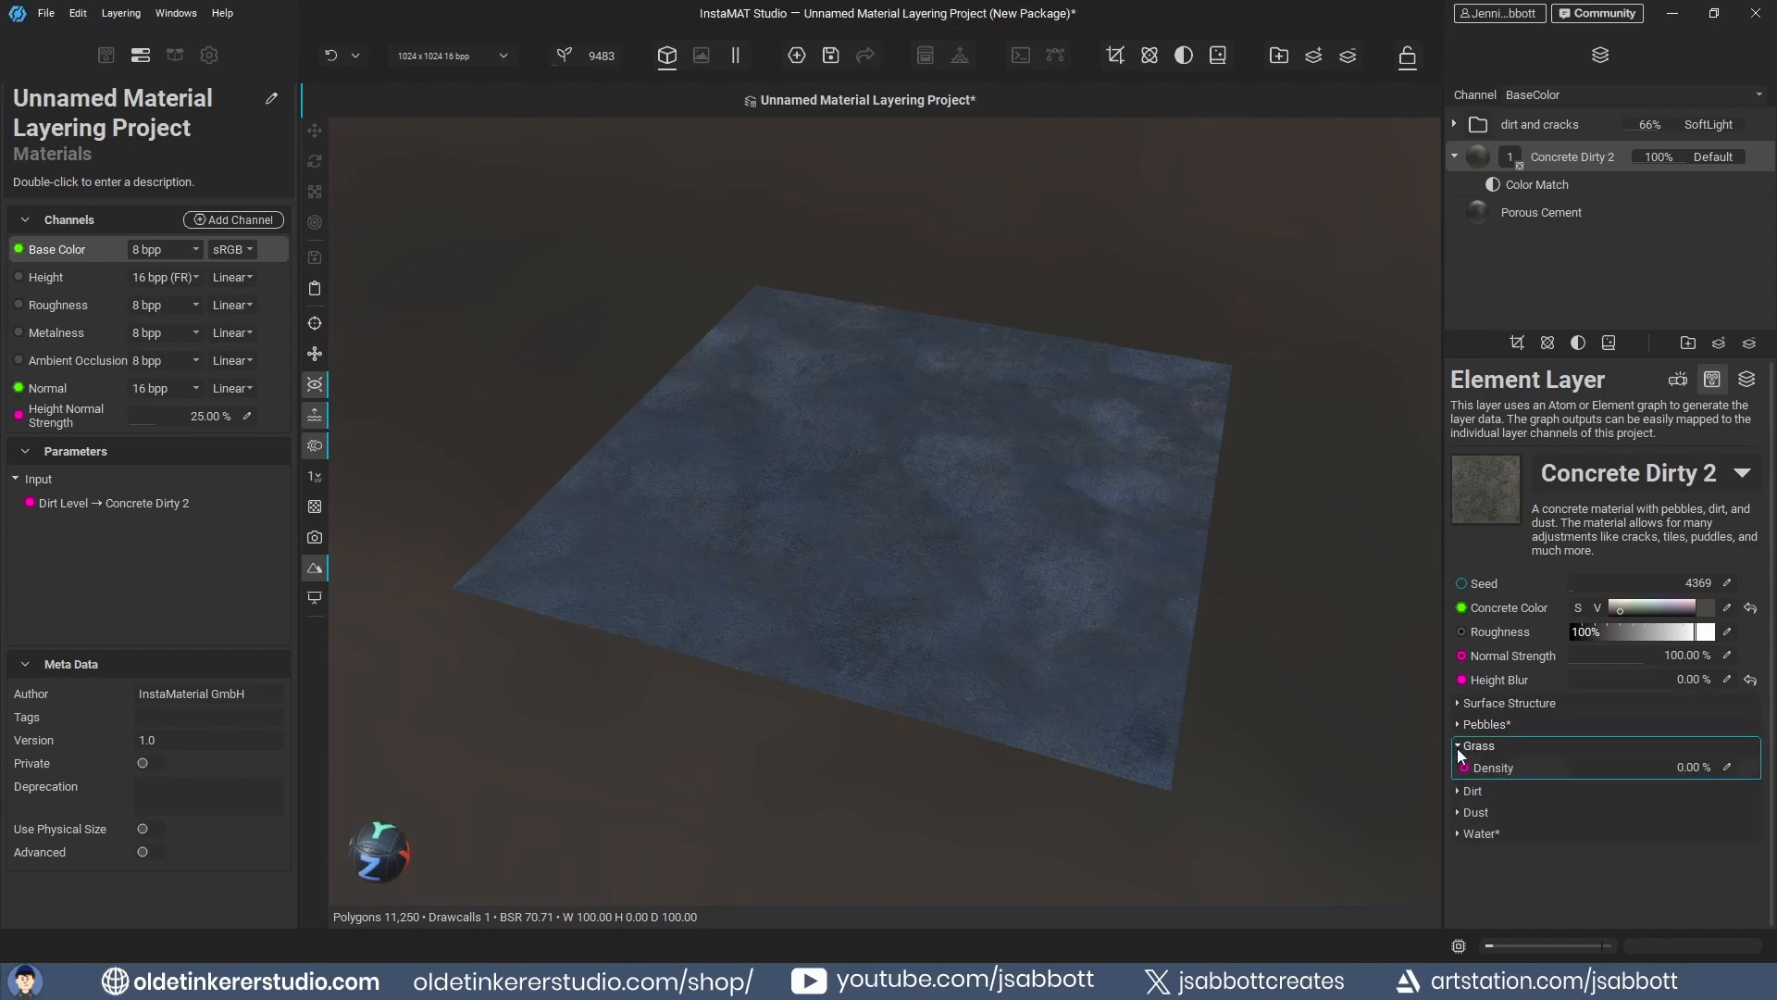
click(1459, 747)
click(1459, 787)
right_click(1484, 810)
click(1561, 840)
click(1459, 788)
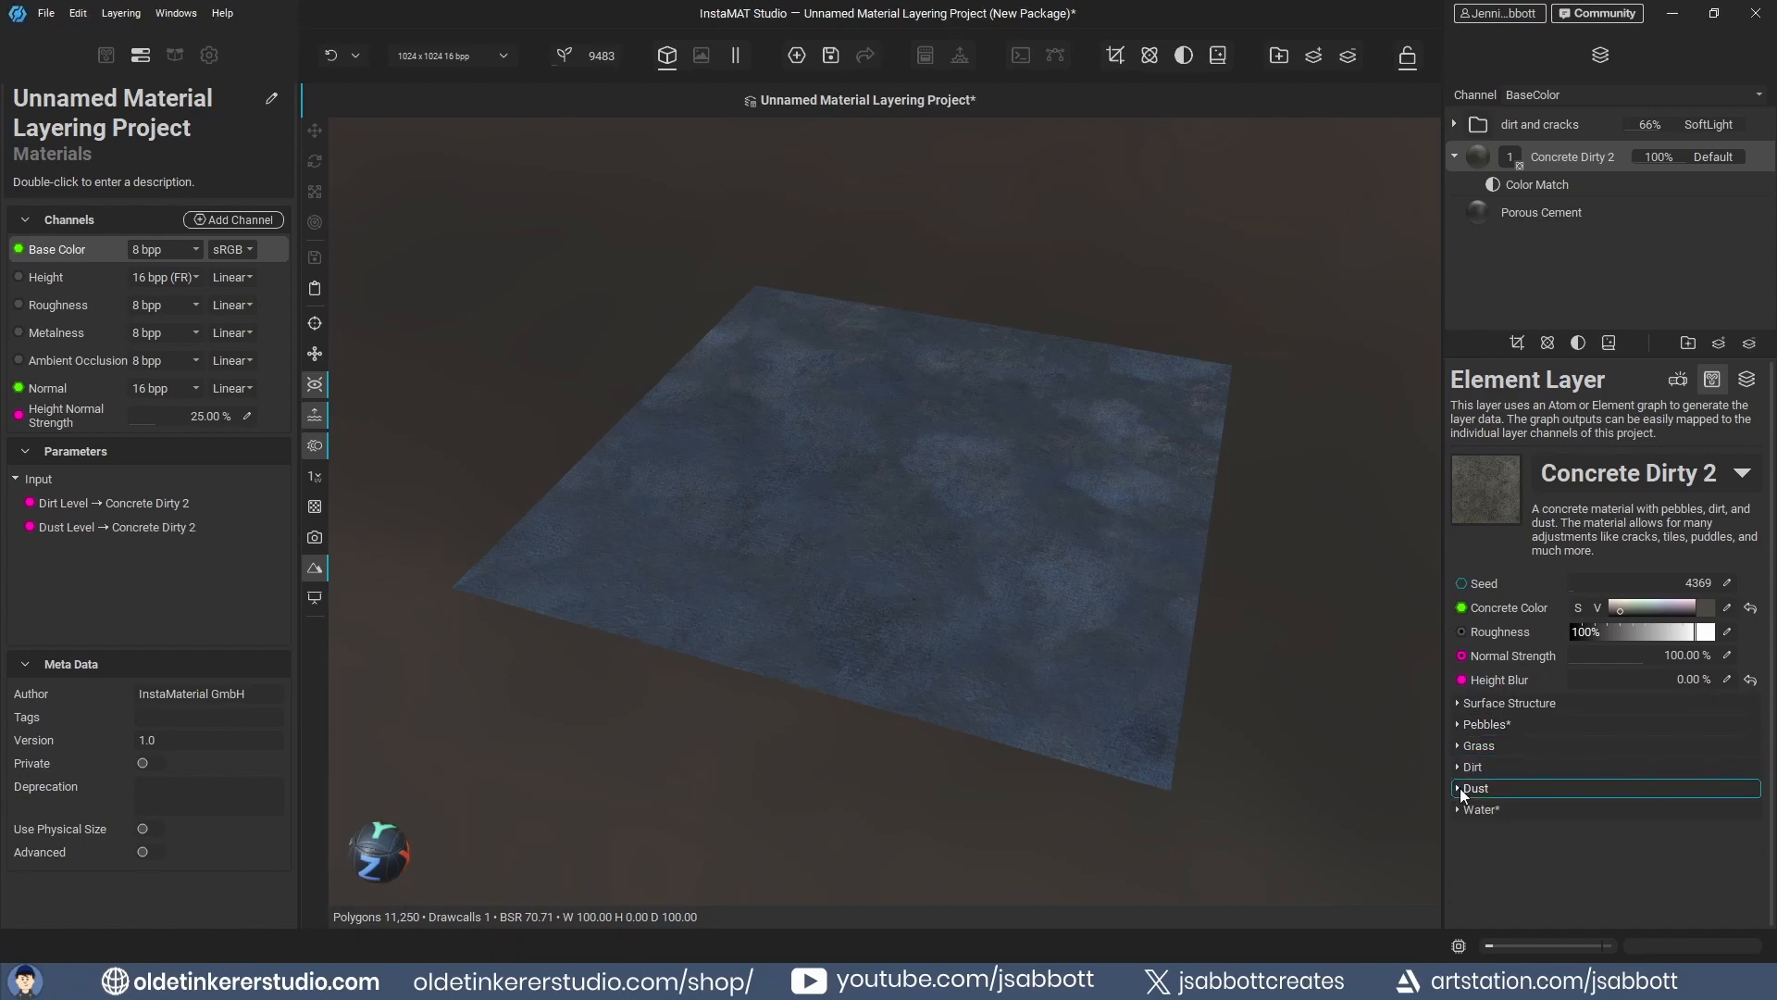
click(1458, 809)
right_click(1483, 829)
click(1559, 857)
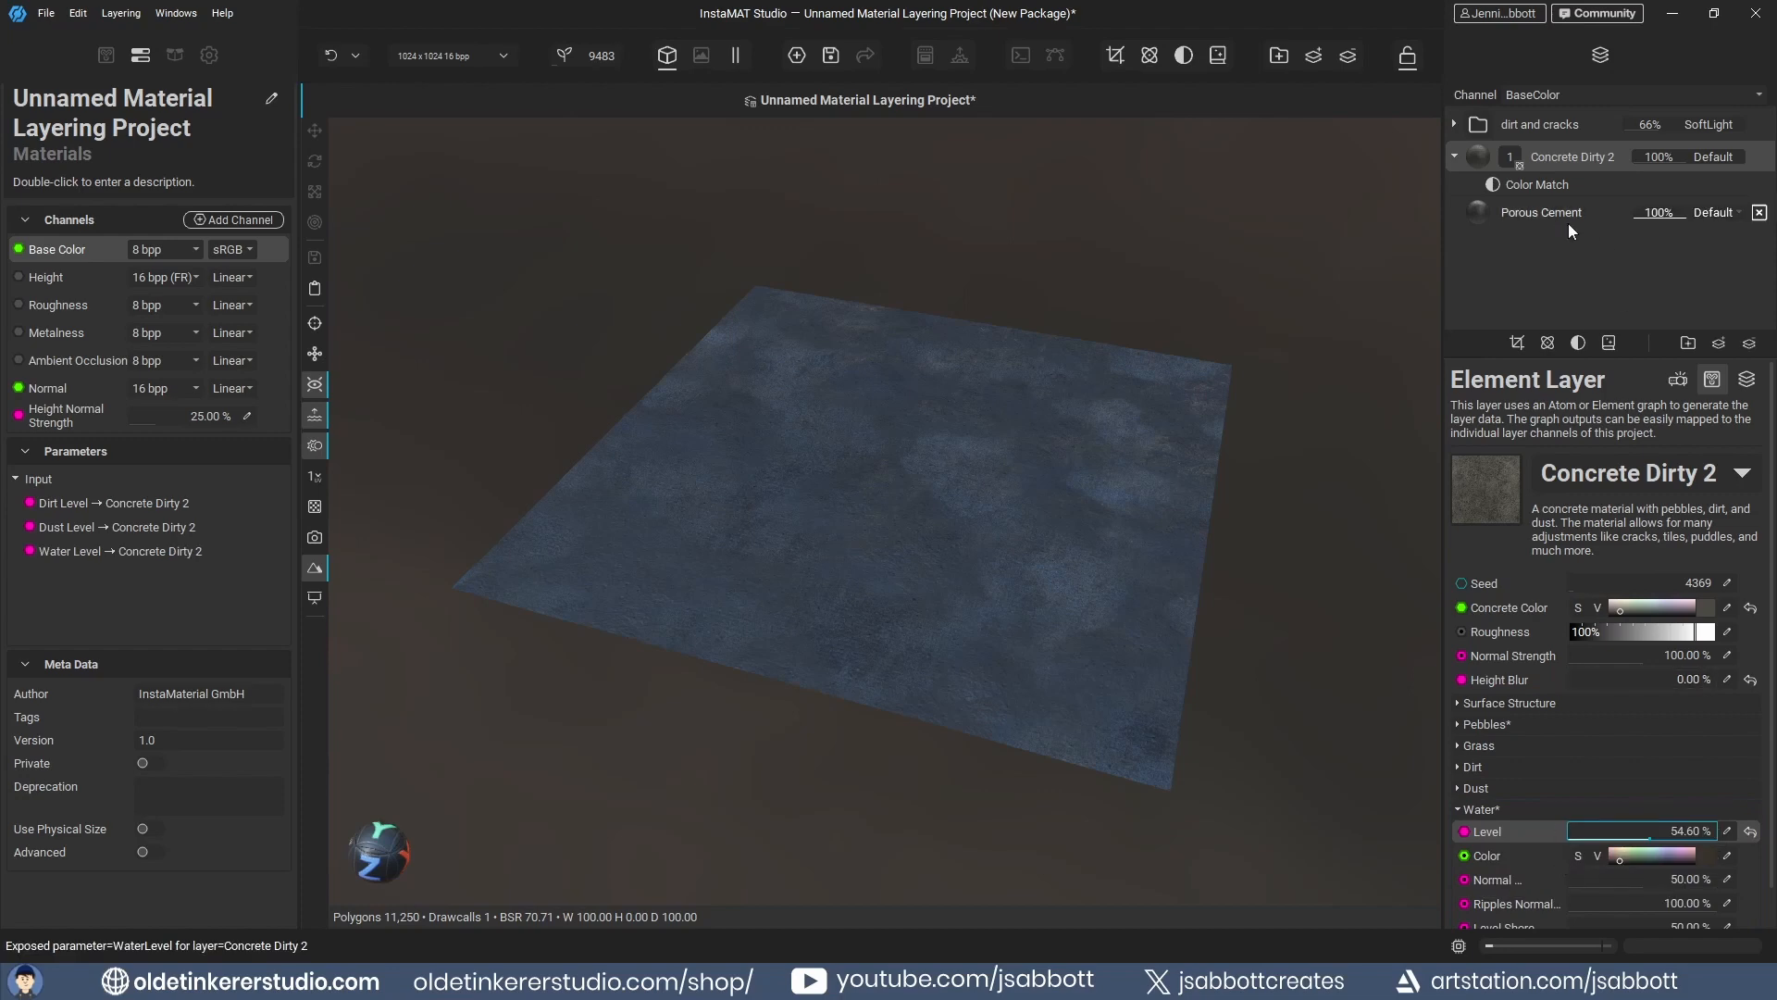
- Expose the Grunge and Cavity Dirt values of the Porous Cement layer as input parameters
click(1564, 219)
right_click(1491, 641)
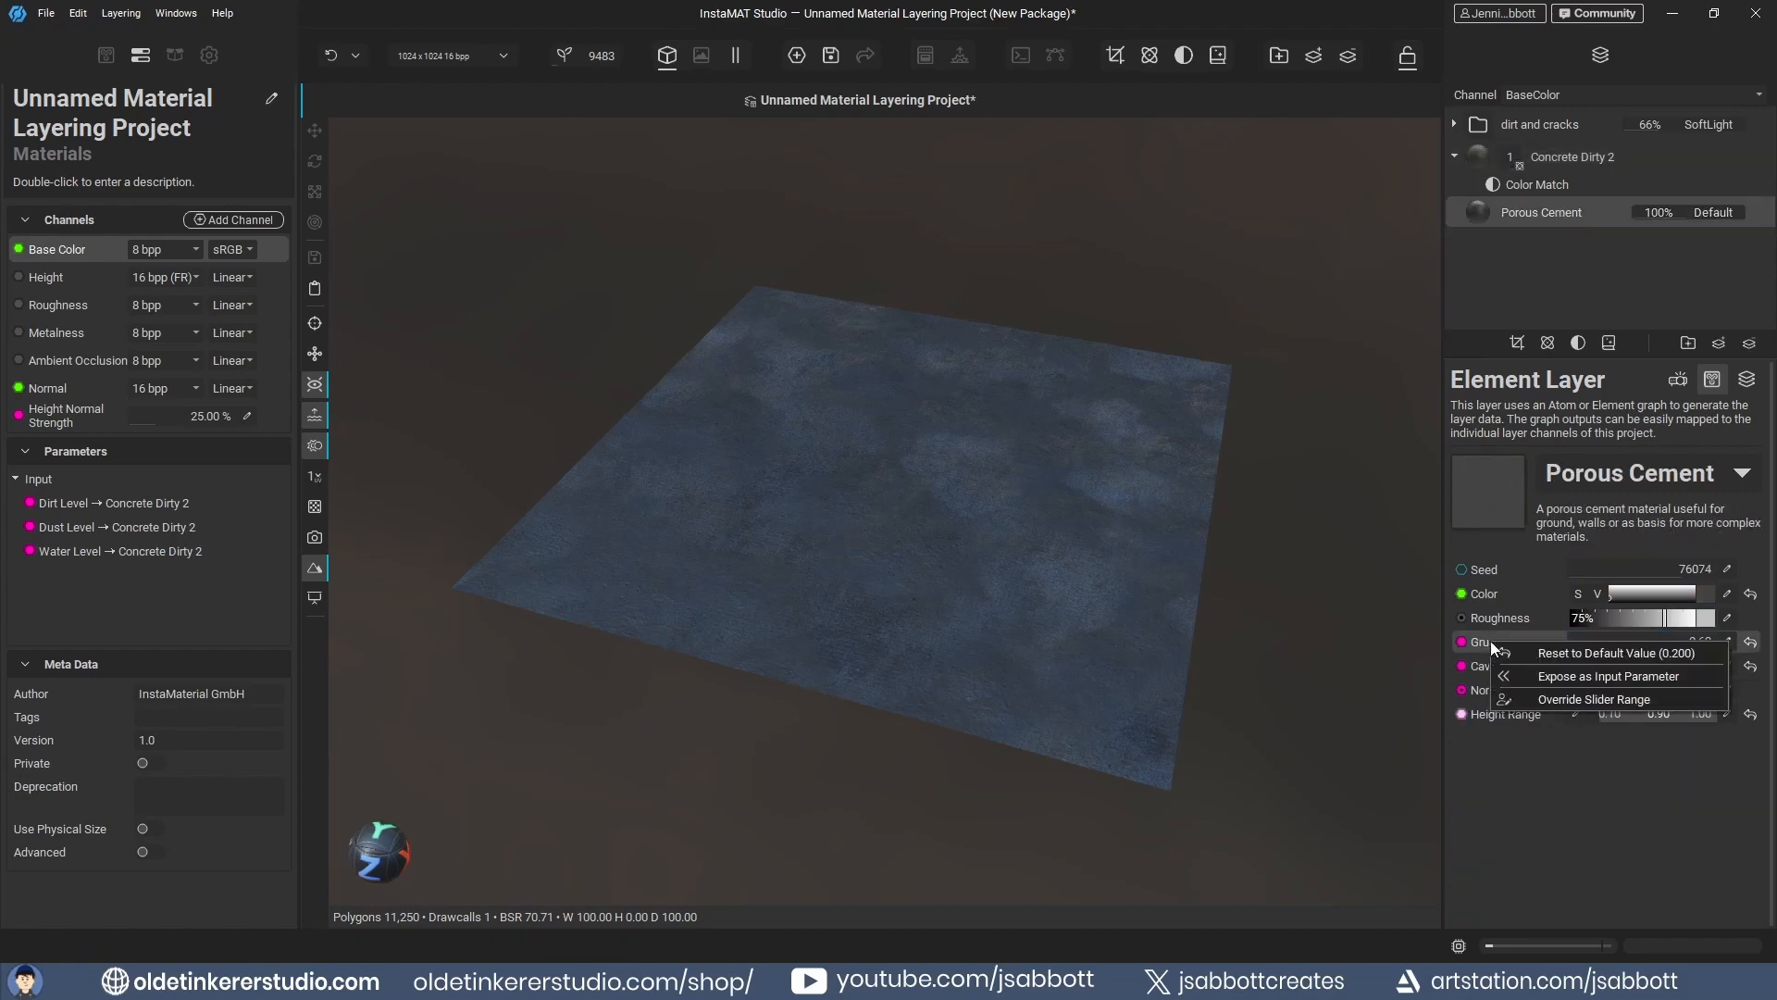
click(1497, 669)
right_click(1496, 666)
click(1548, 693)
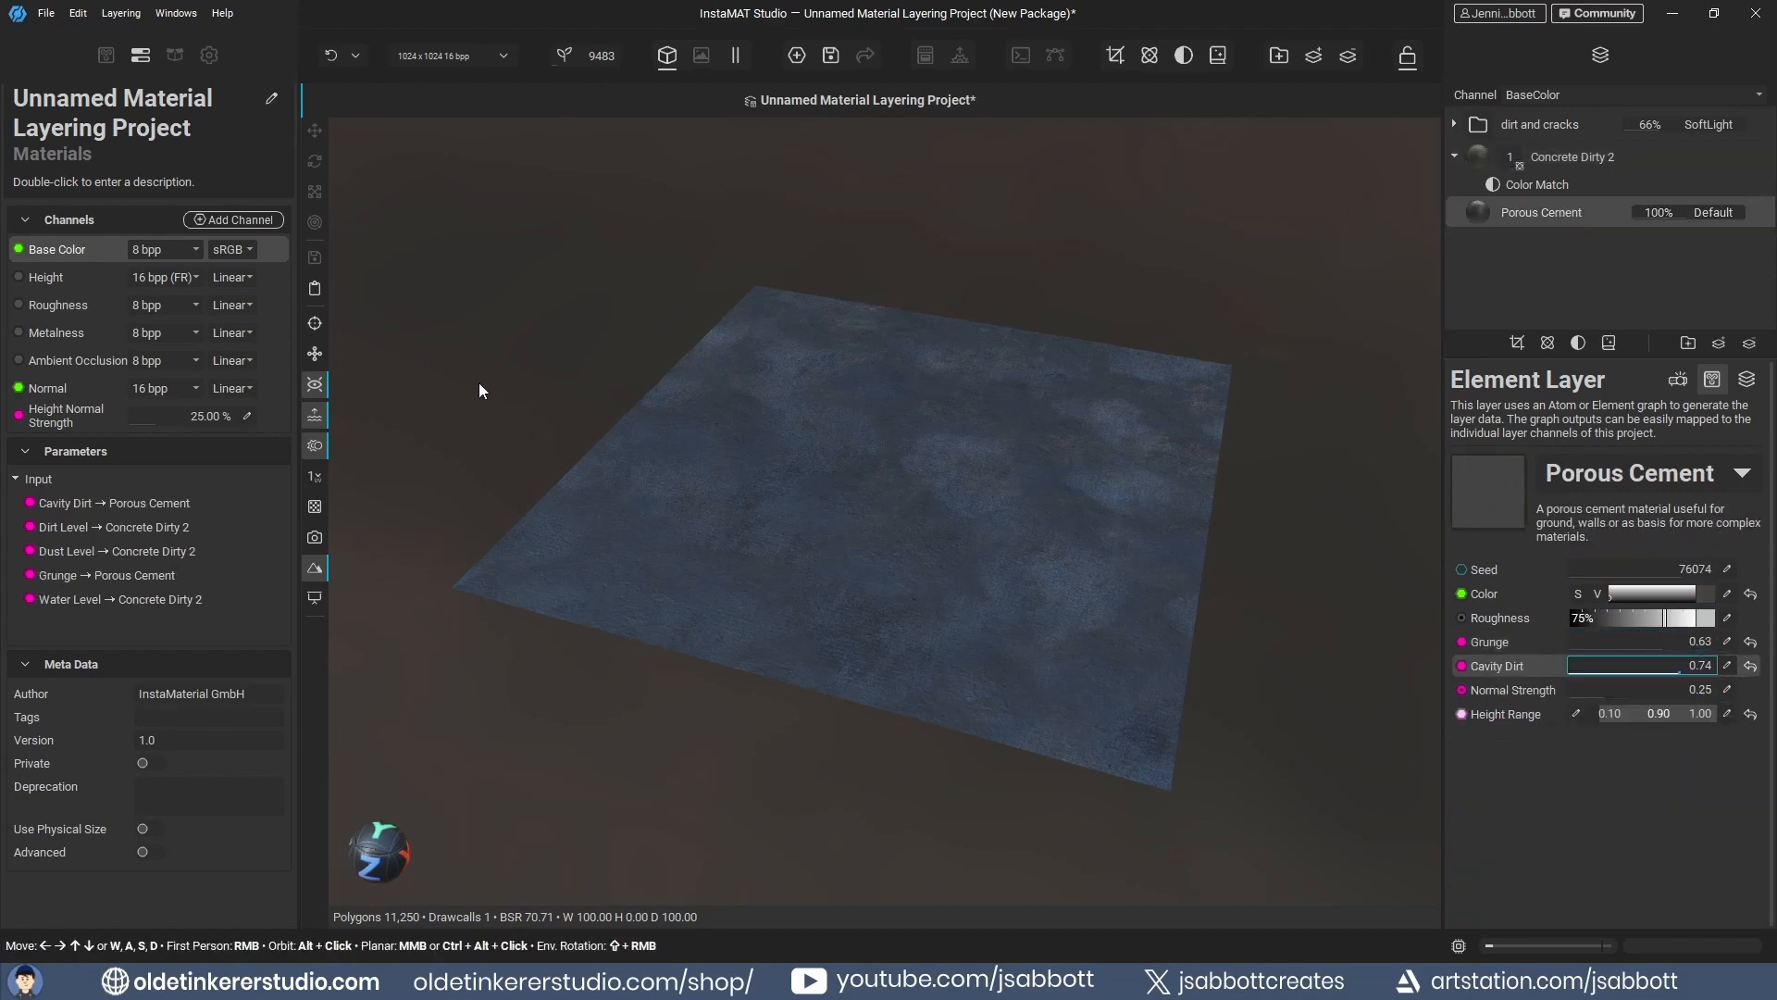
- Rename the material layering project as "_OTS Cement" and save the project
double_click(132, 127)
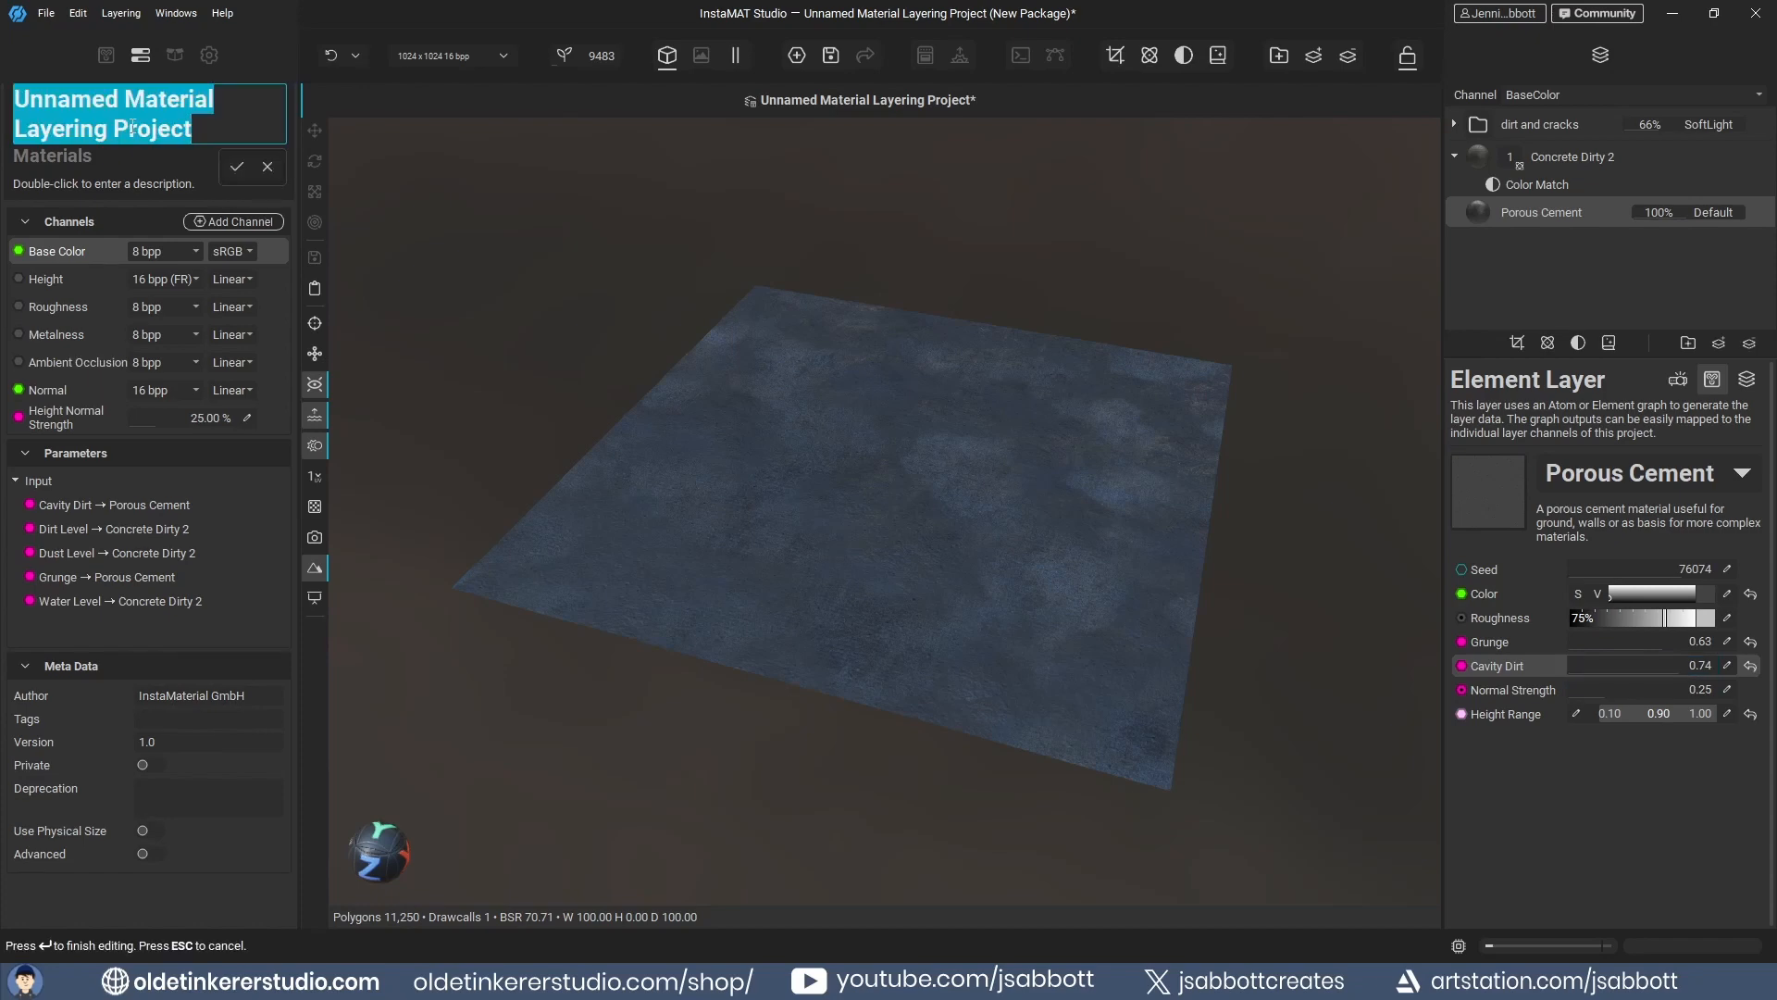
text(aOTS)
key(BackSpace)
key(BackSpace)
key(BackSpace)
key(BackSpace)
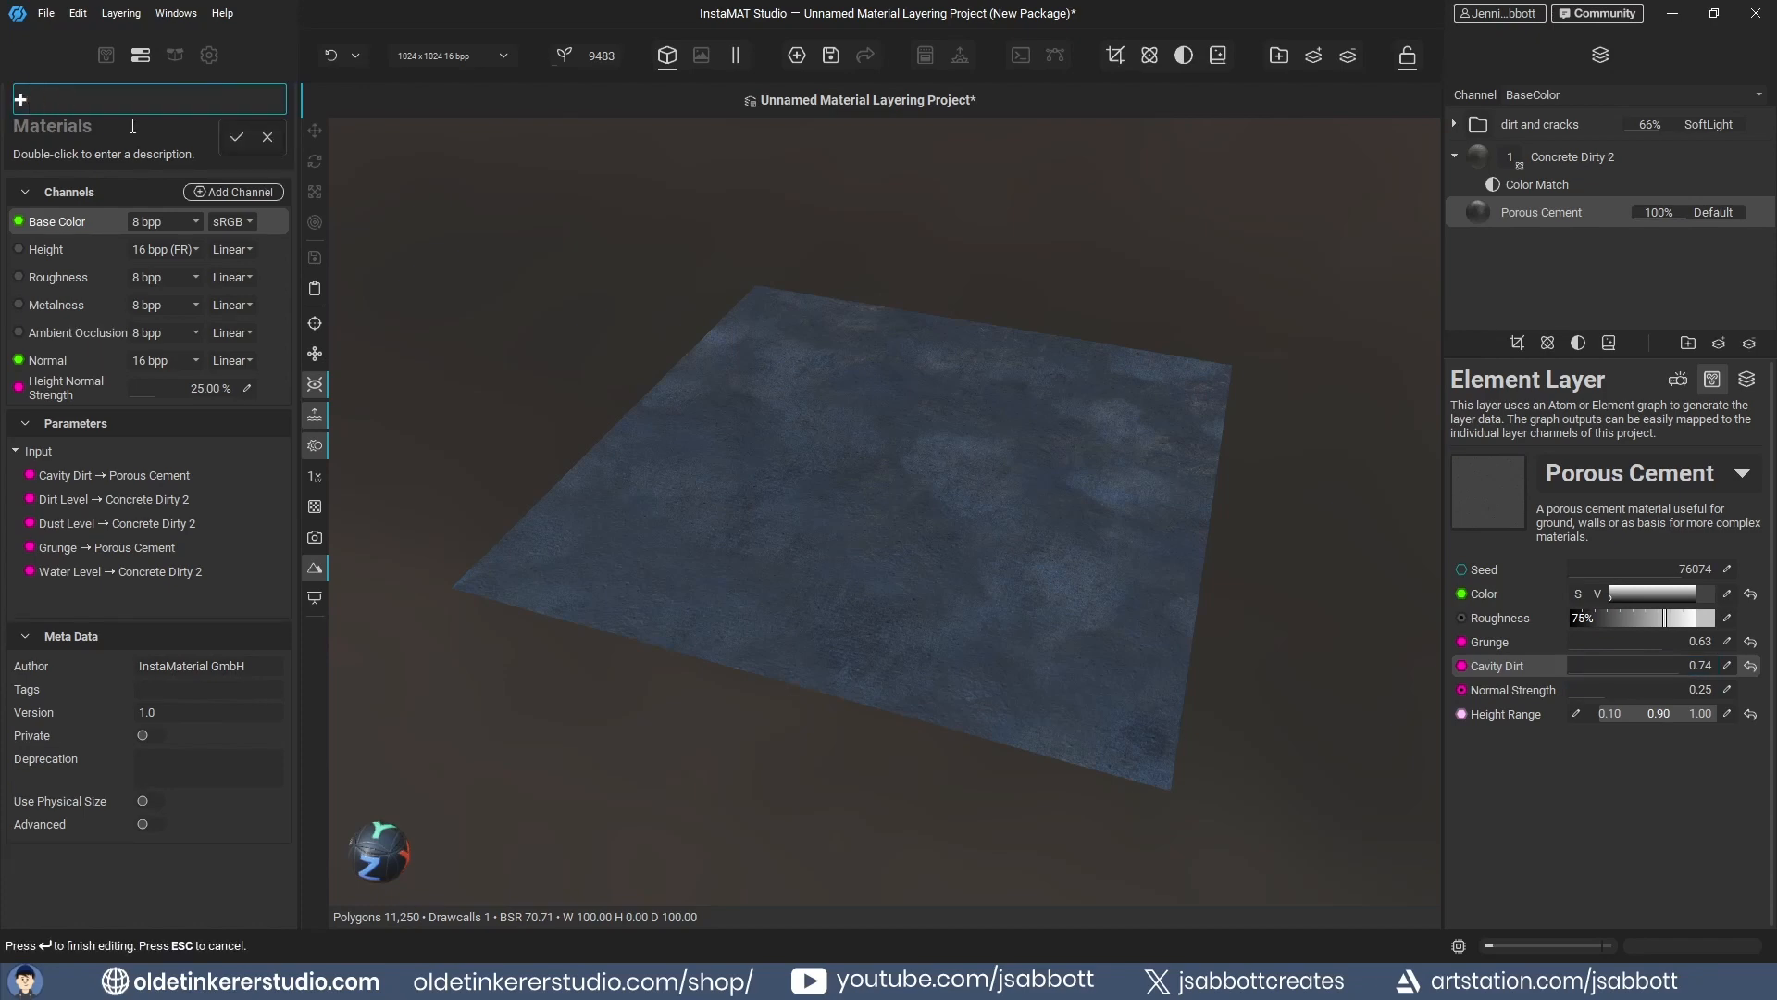
text(_OTS Cement)
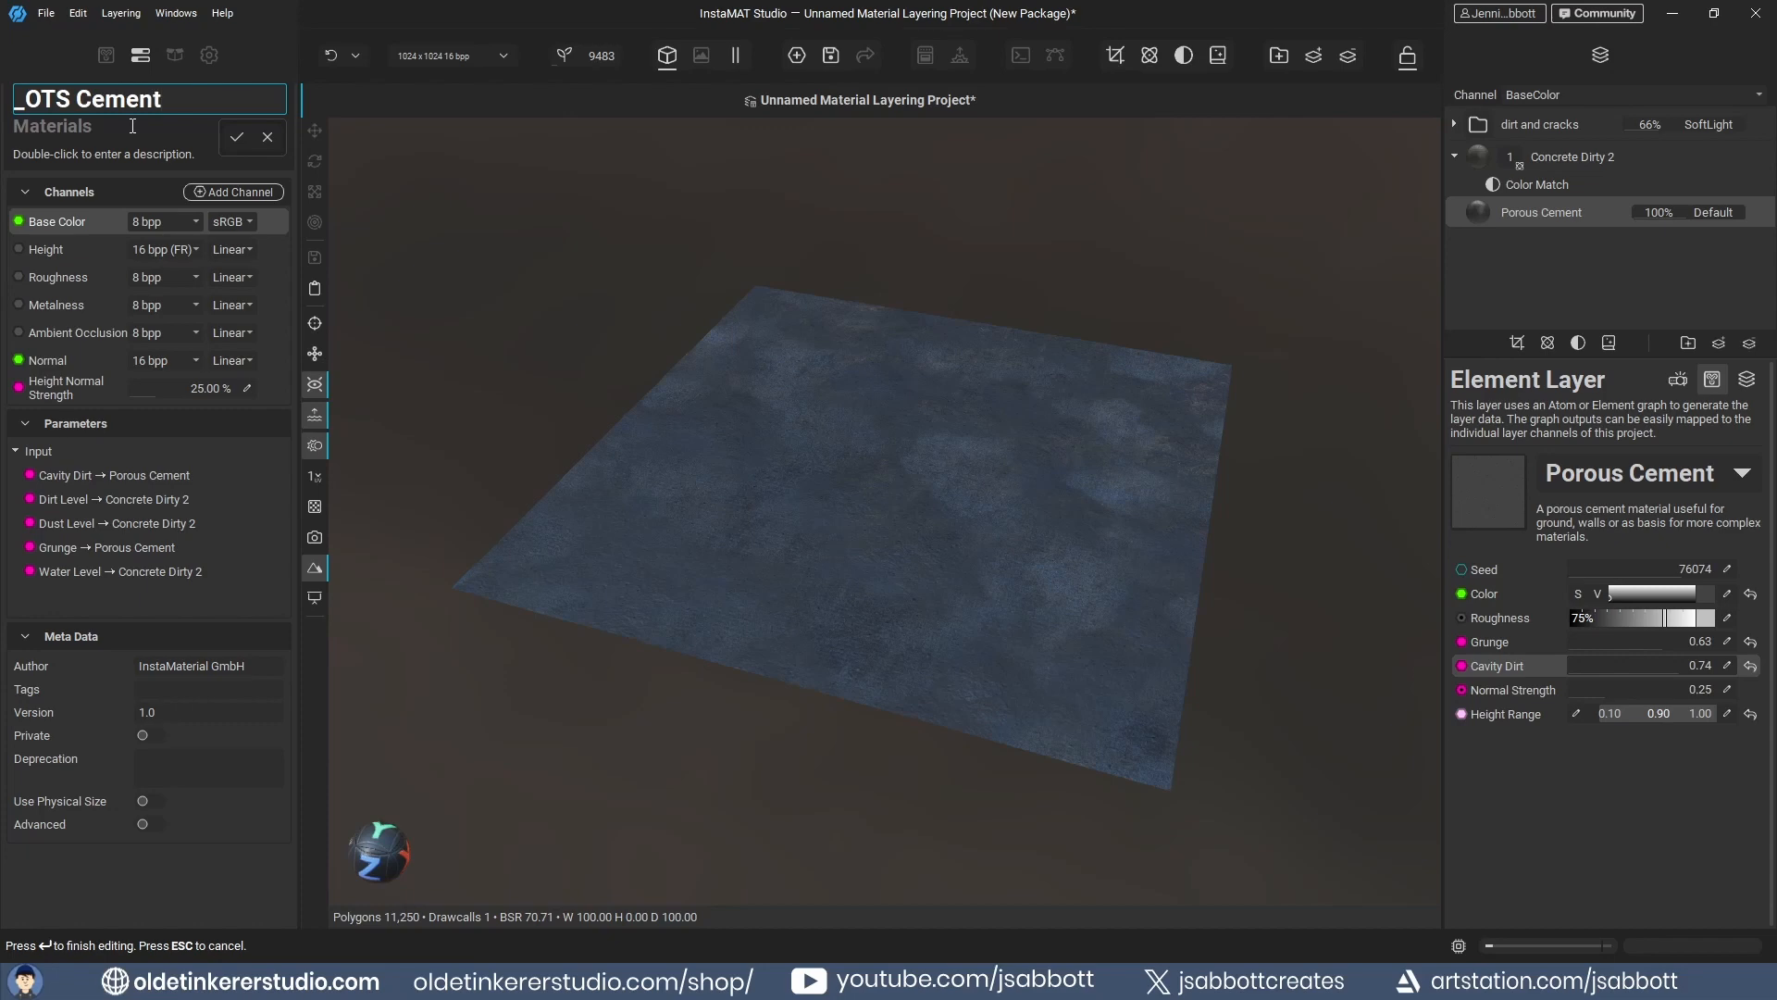
key(Return)
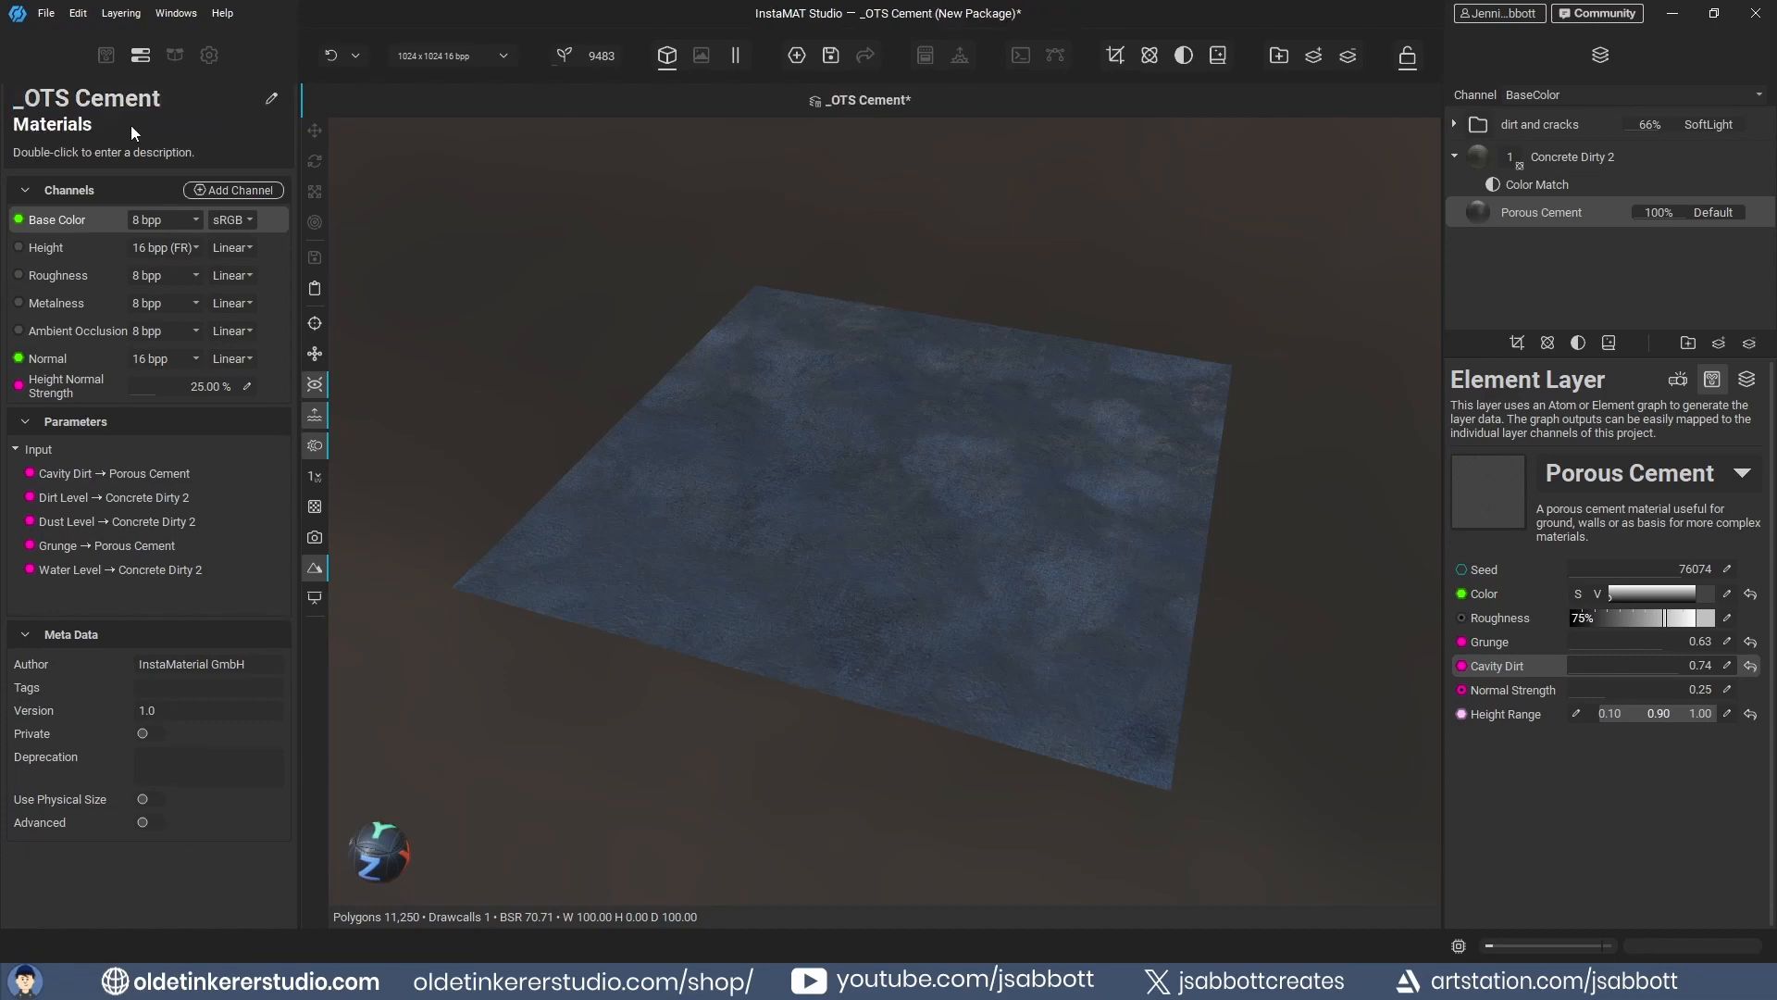
click(58, 15)
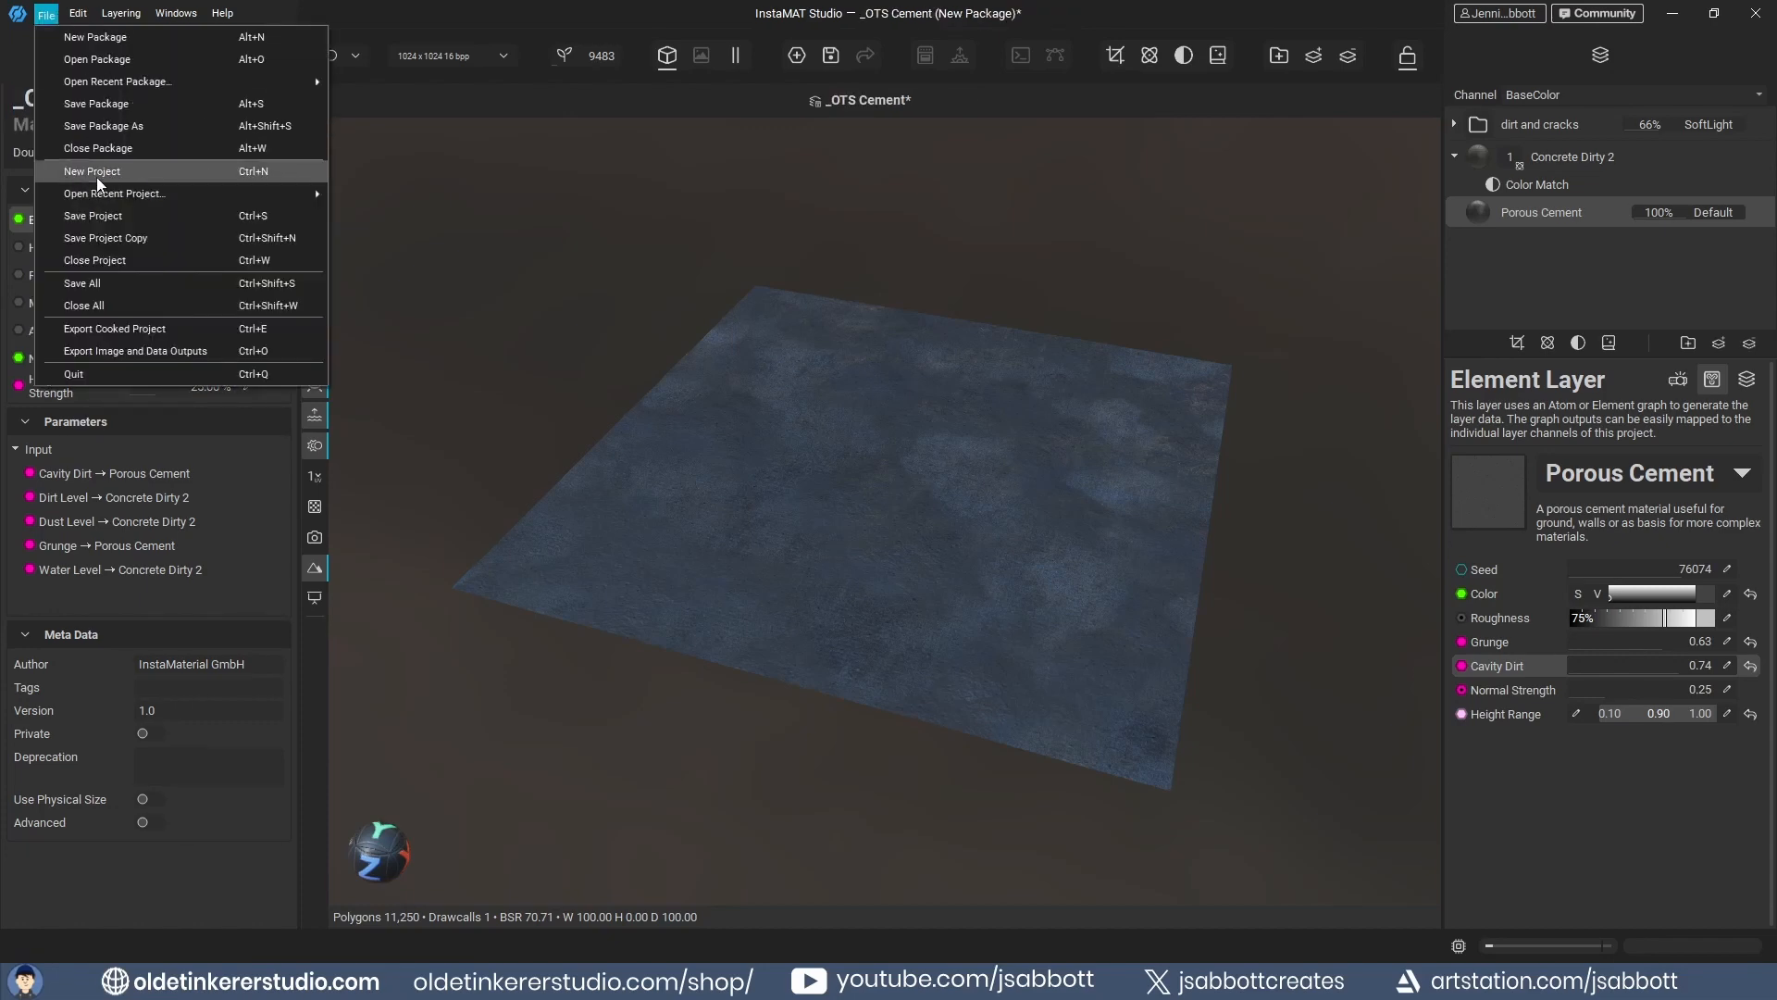
click(93, 216)
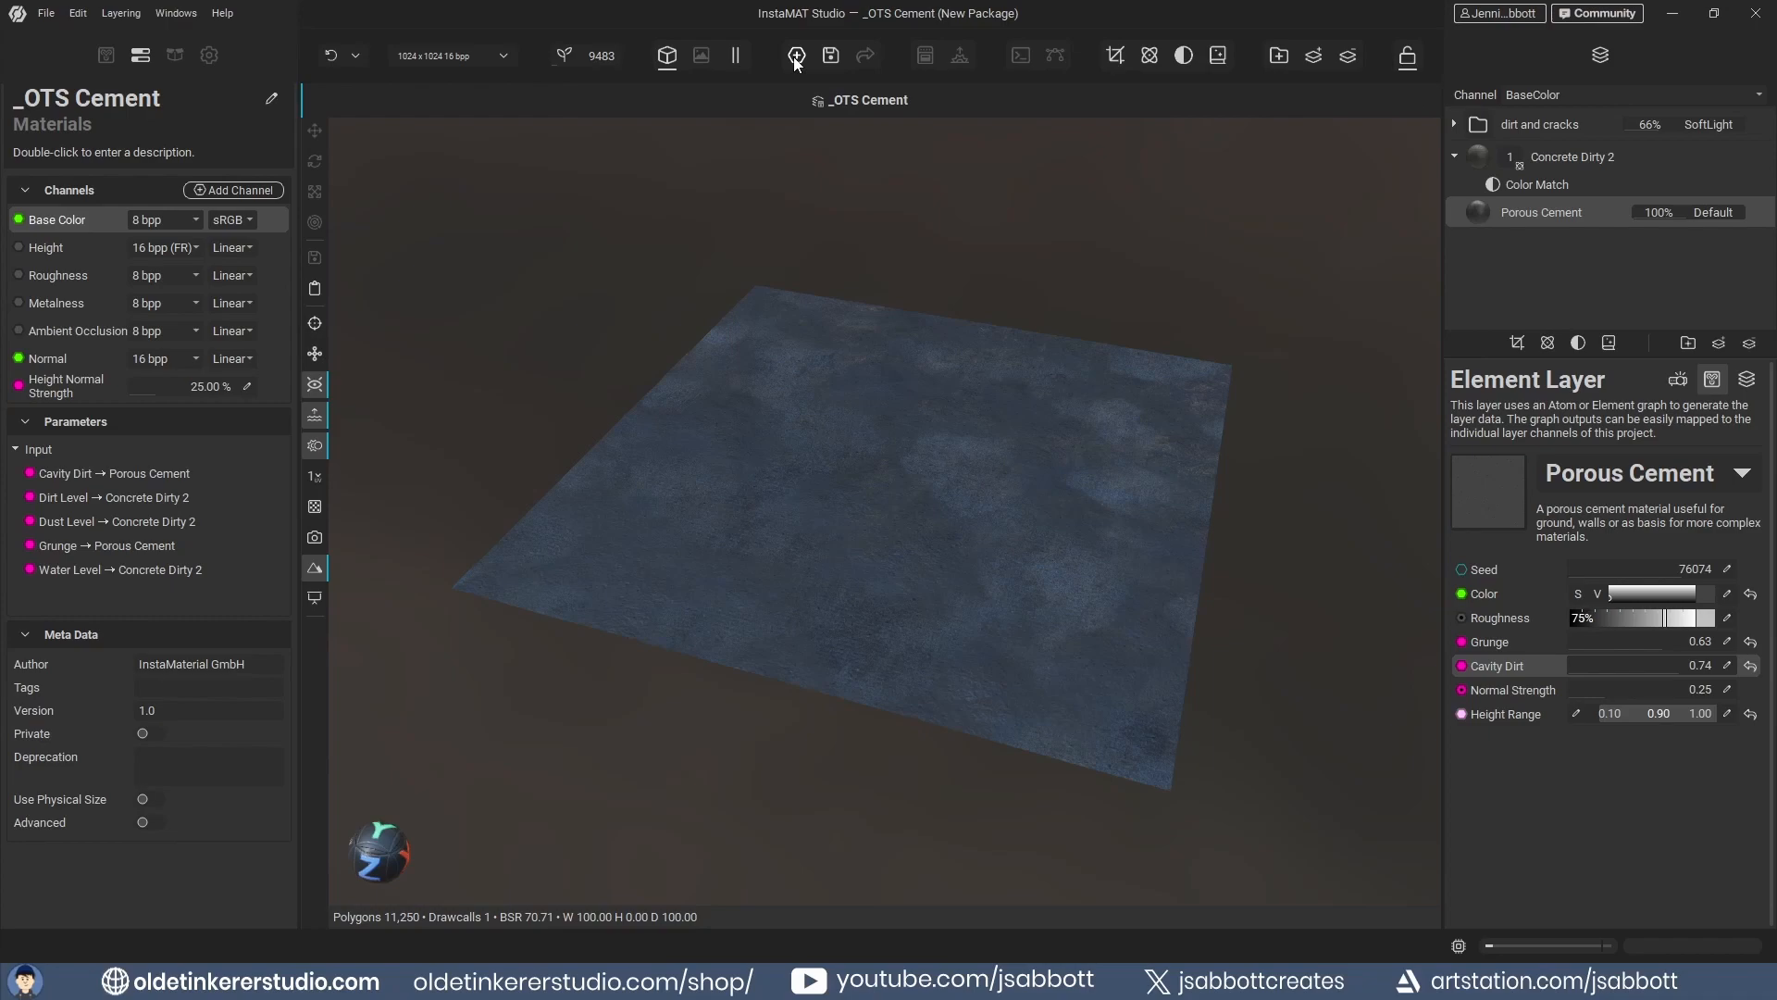
- Create a new Element Graph project without a template
click(795, 61)
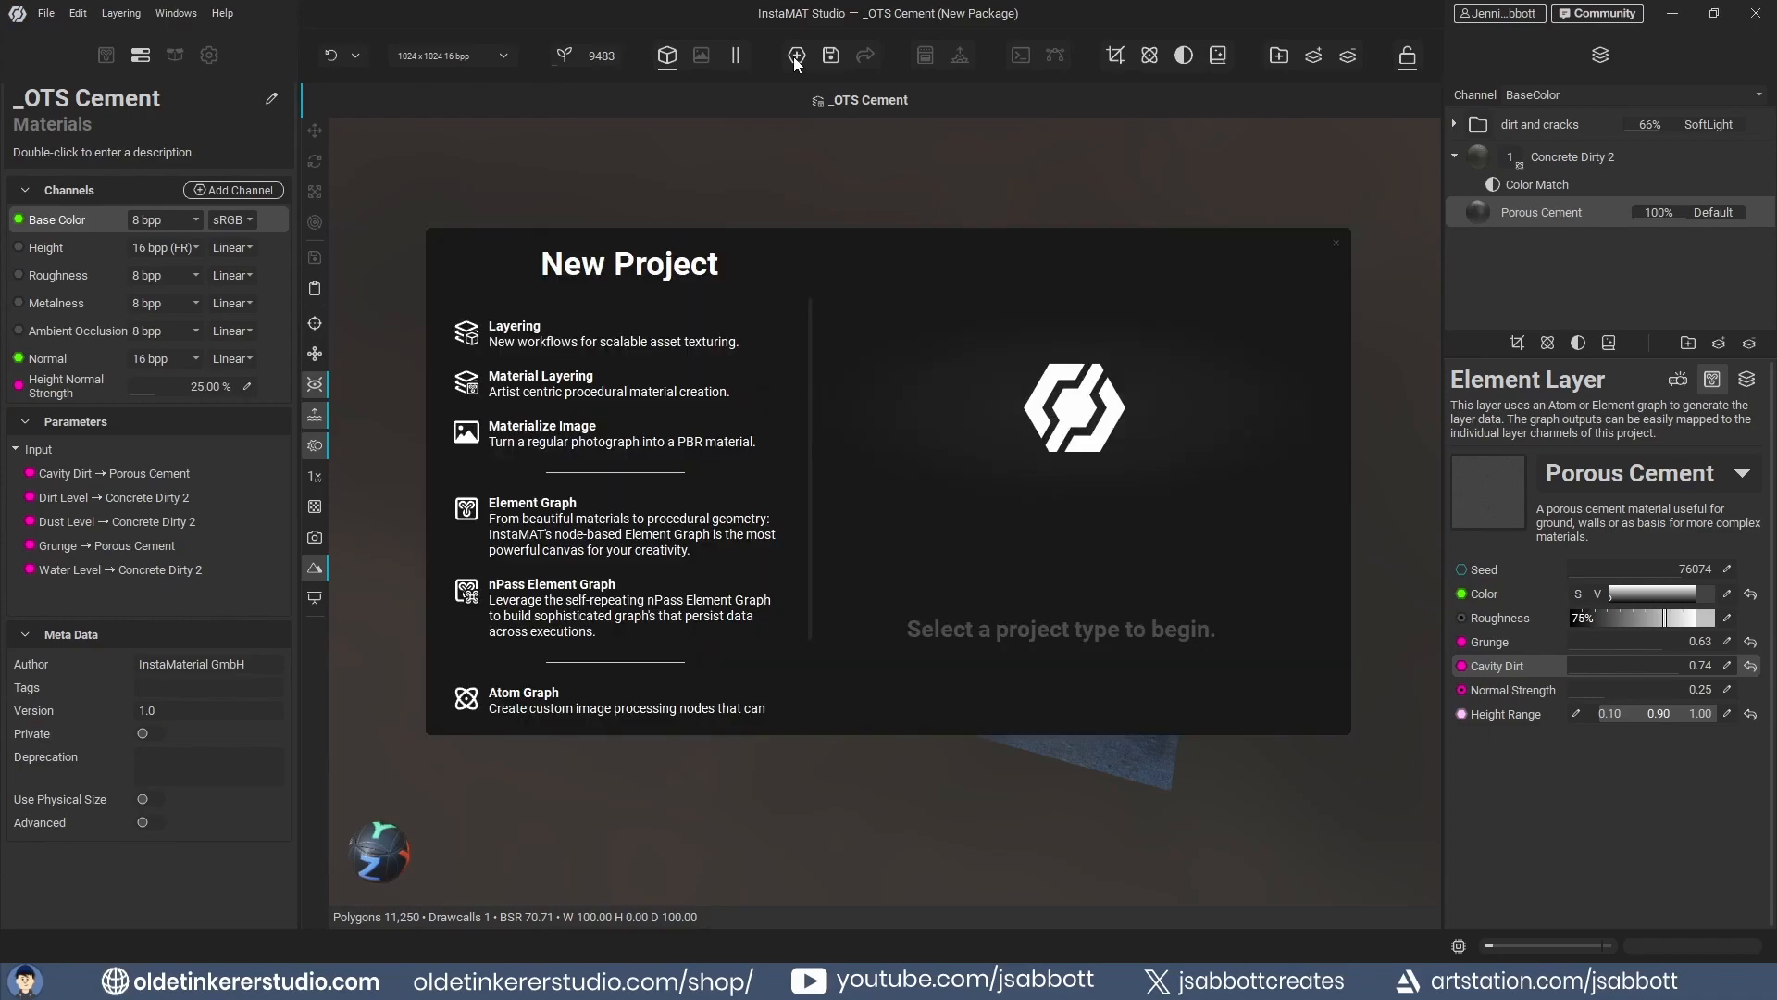
click(541, 519)
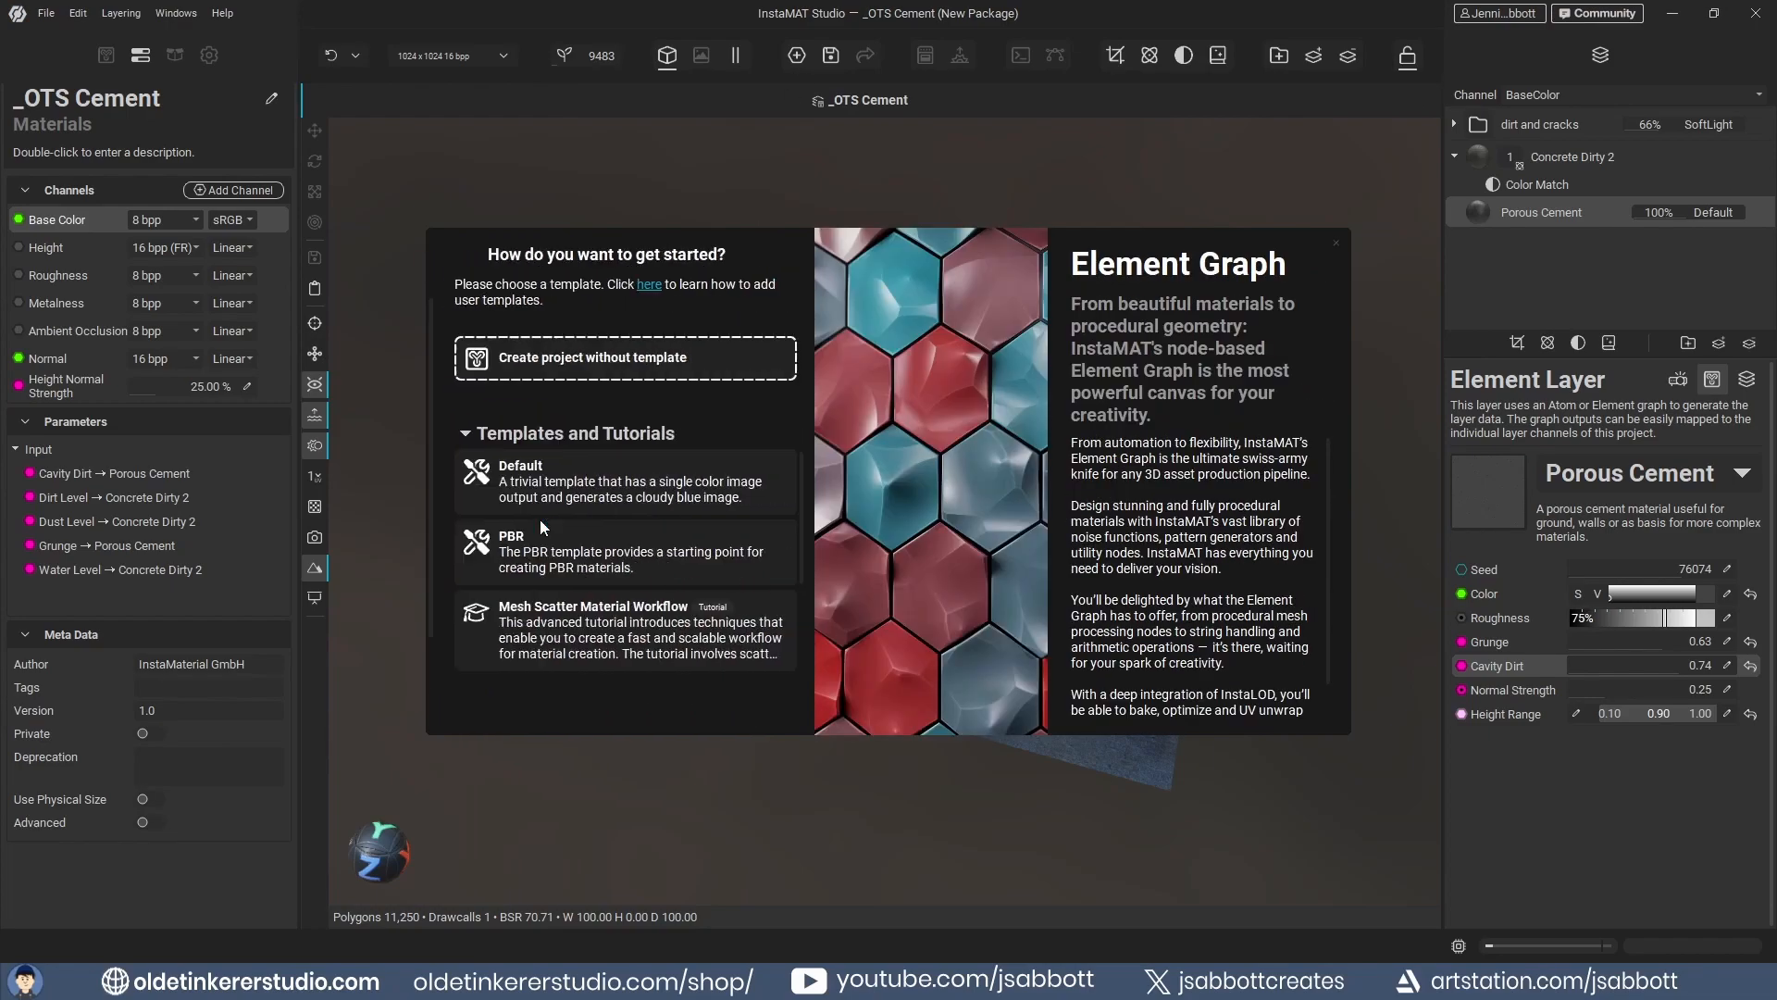
click(602, 359)
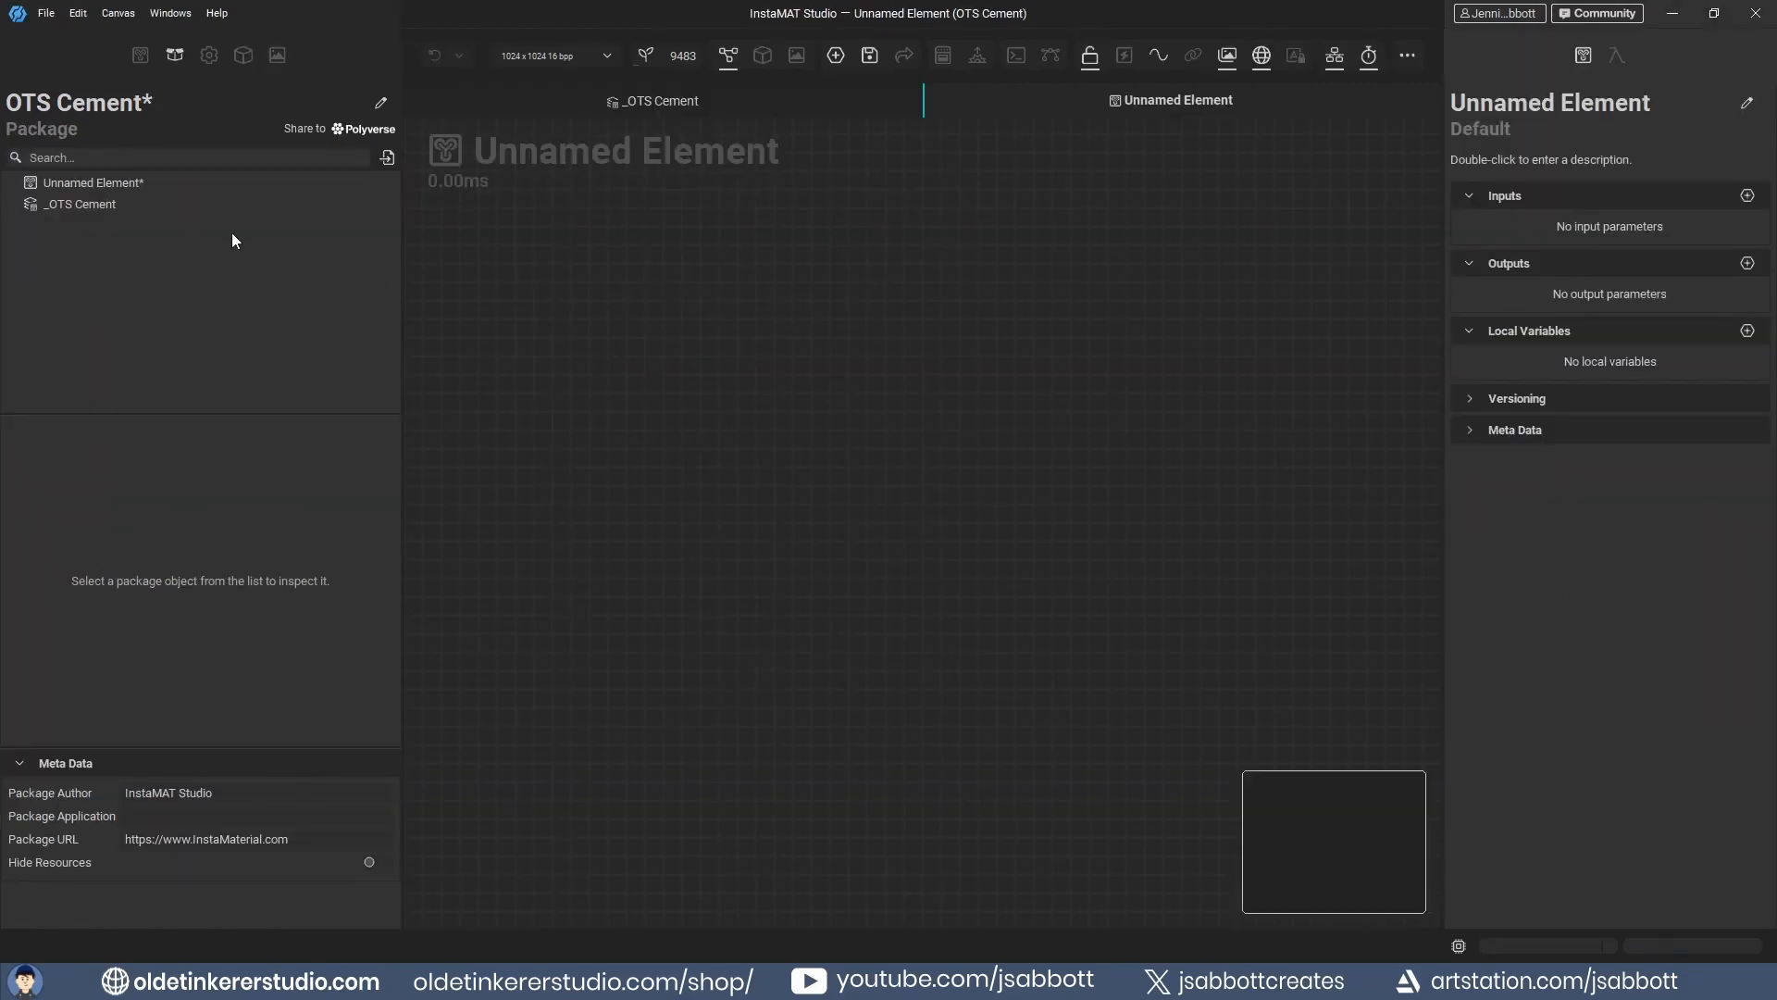
- Add the _OTS Cement material to the element graph as a node and preview it as a 3D material
drag(92, 204, 605, 309)
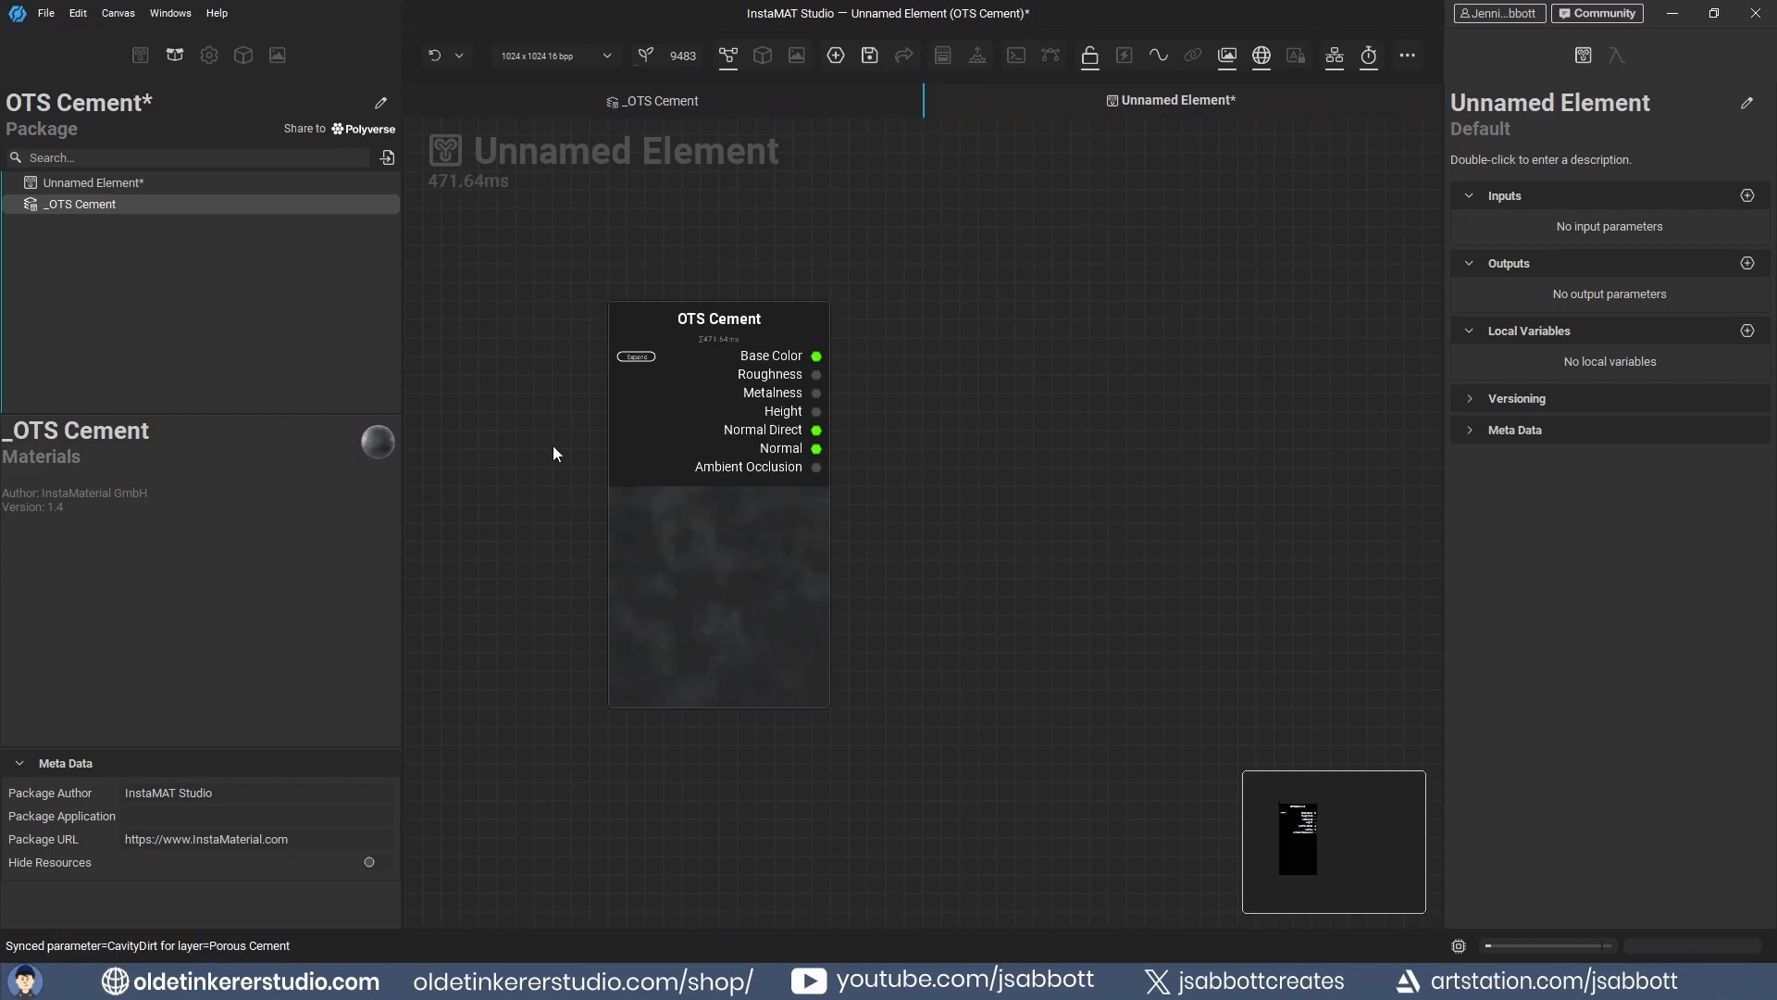
right_click(668, 411)
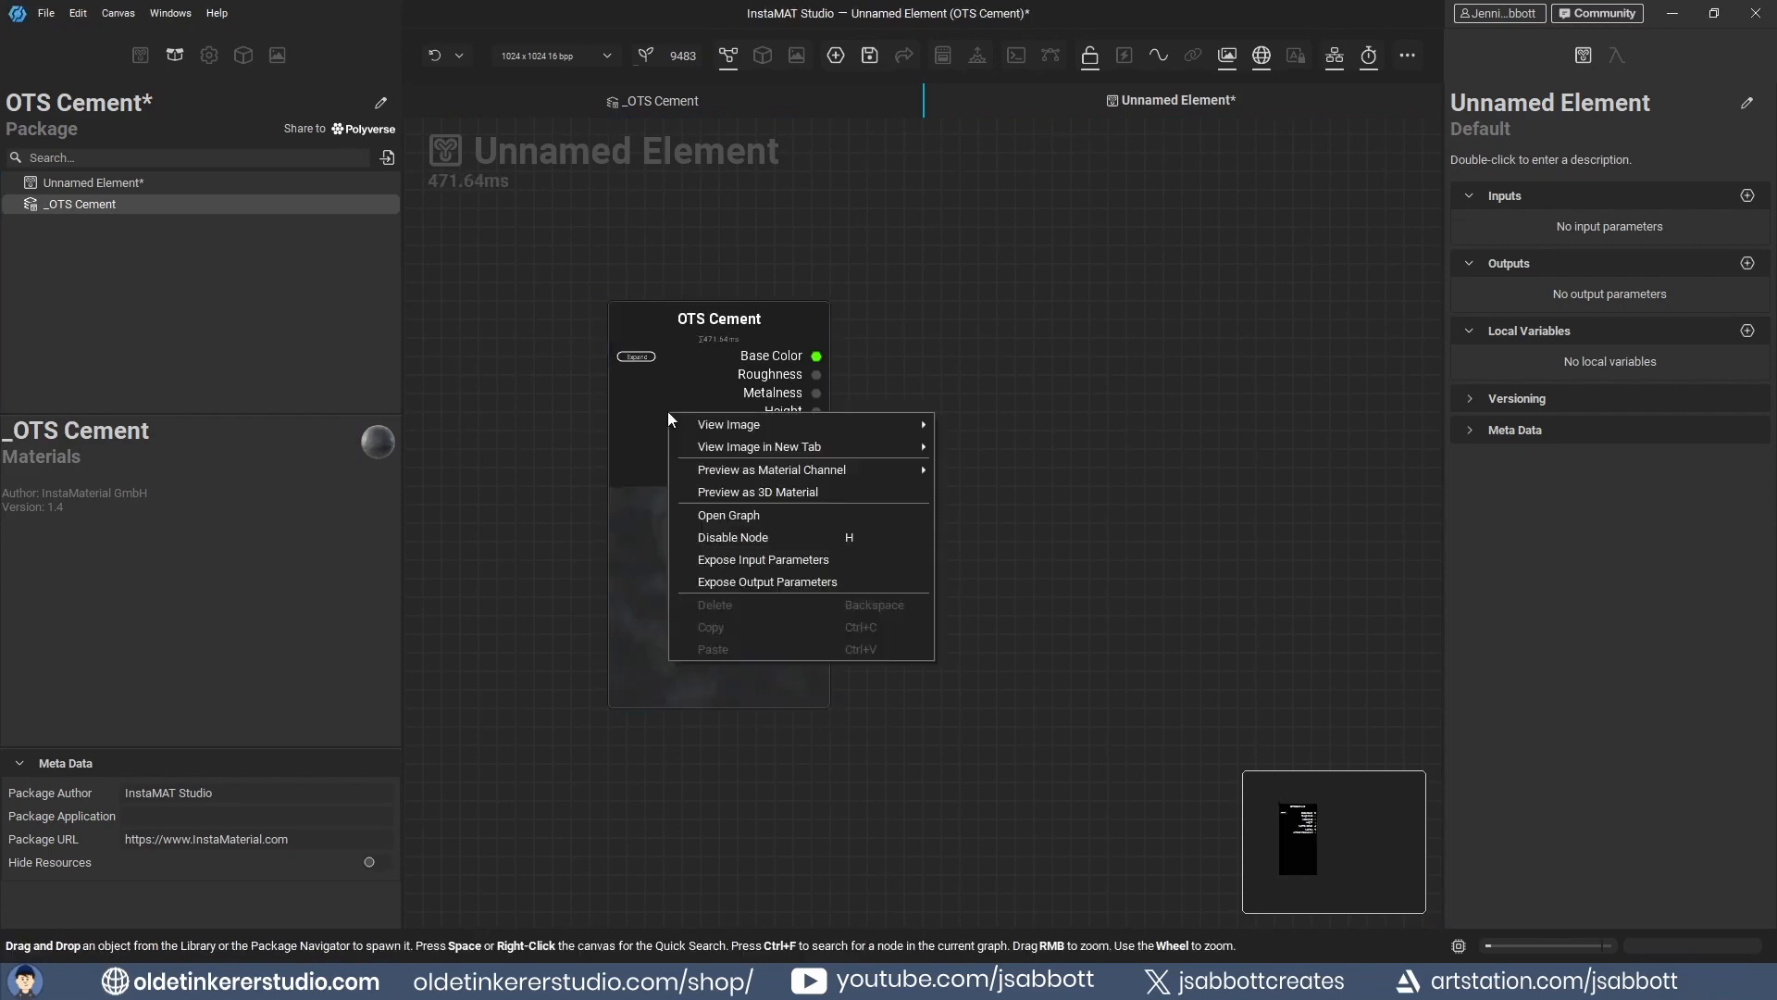
click(748, 492)
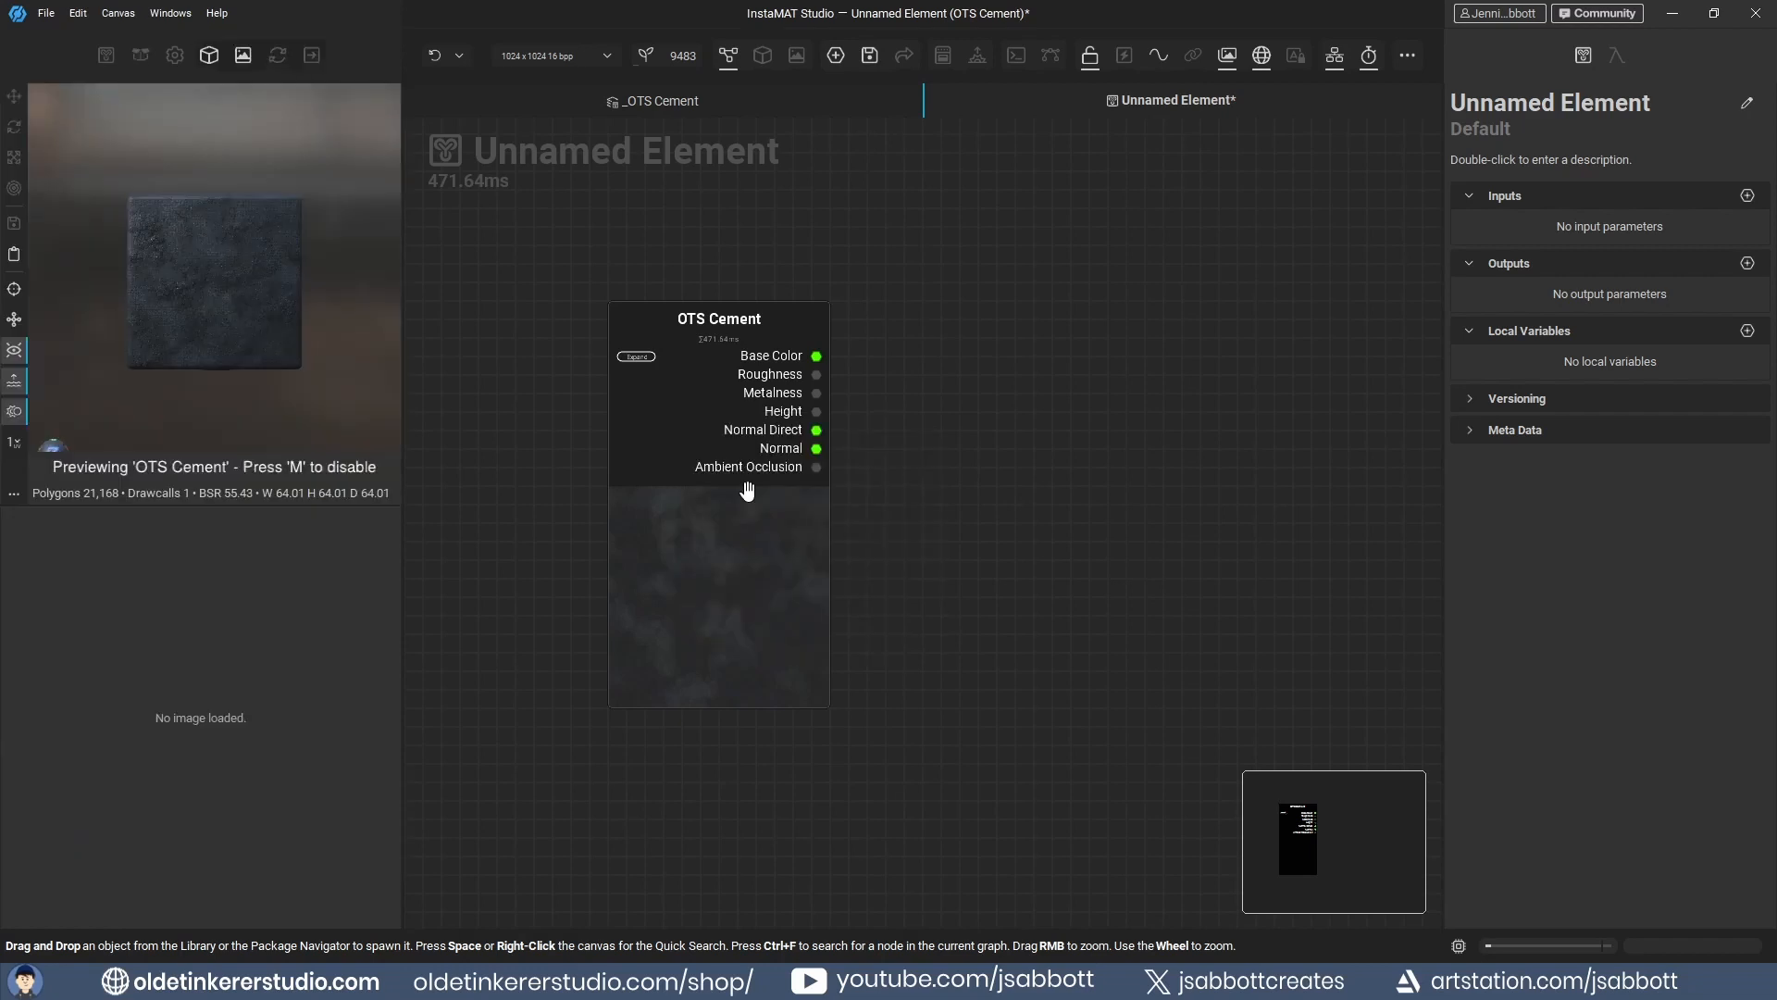
alt+drag(340, 306, 269, 359)
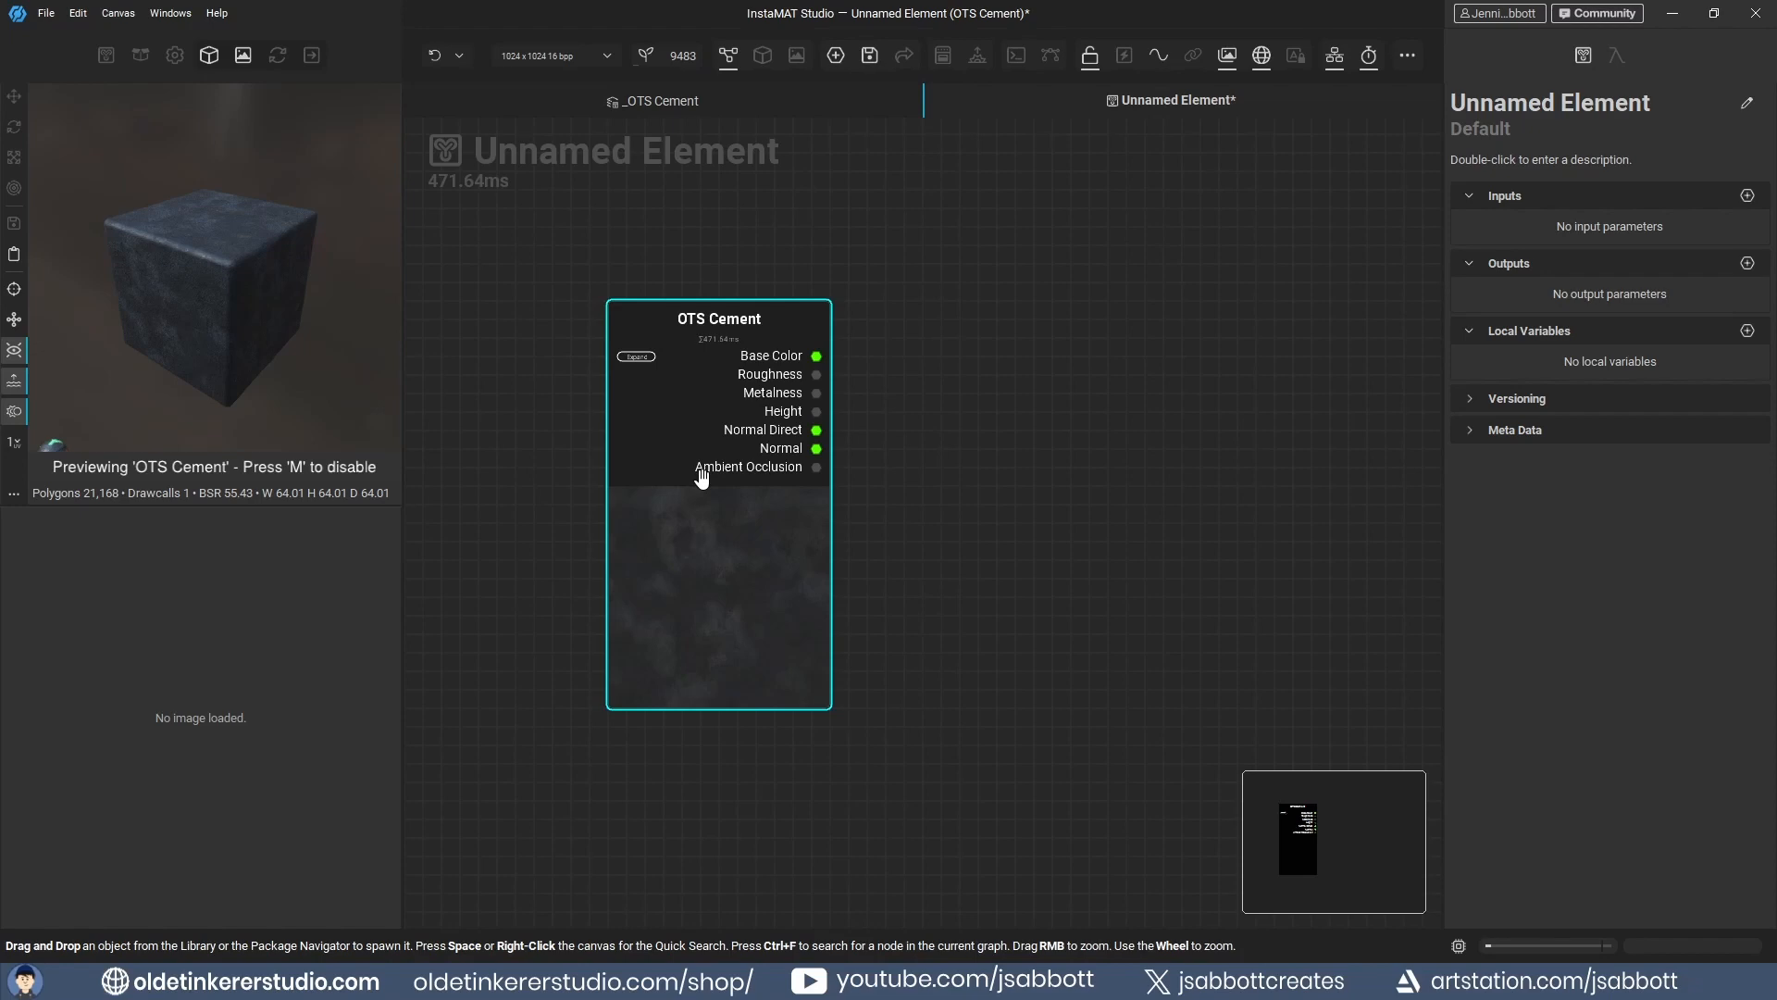
- Set the OTS Cement node's dirt level to 45.24%, dust level to 73.81%, water level to 83.33%, grunge to 0.78 and cavity dirt to 0.46
click(663, 422)
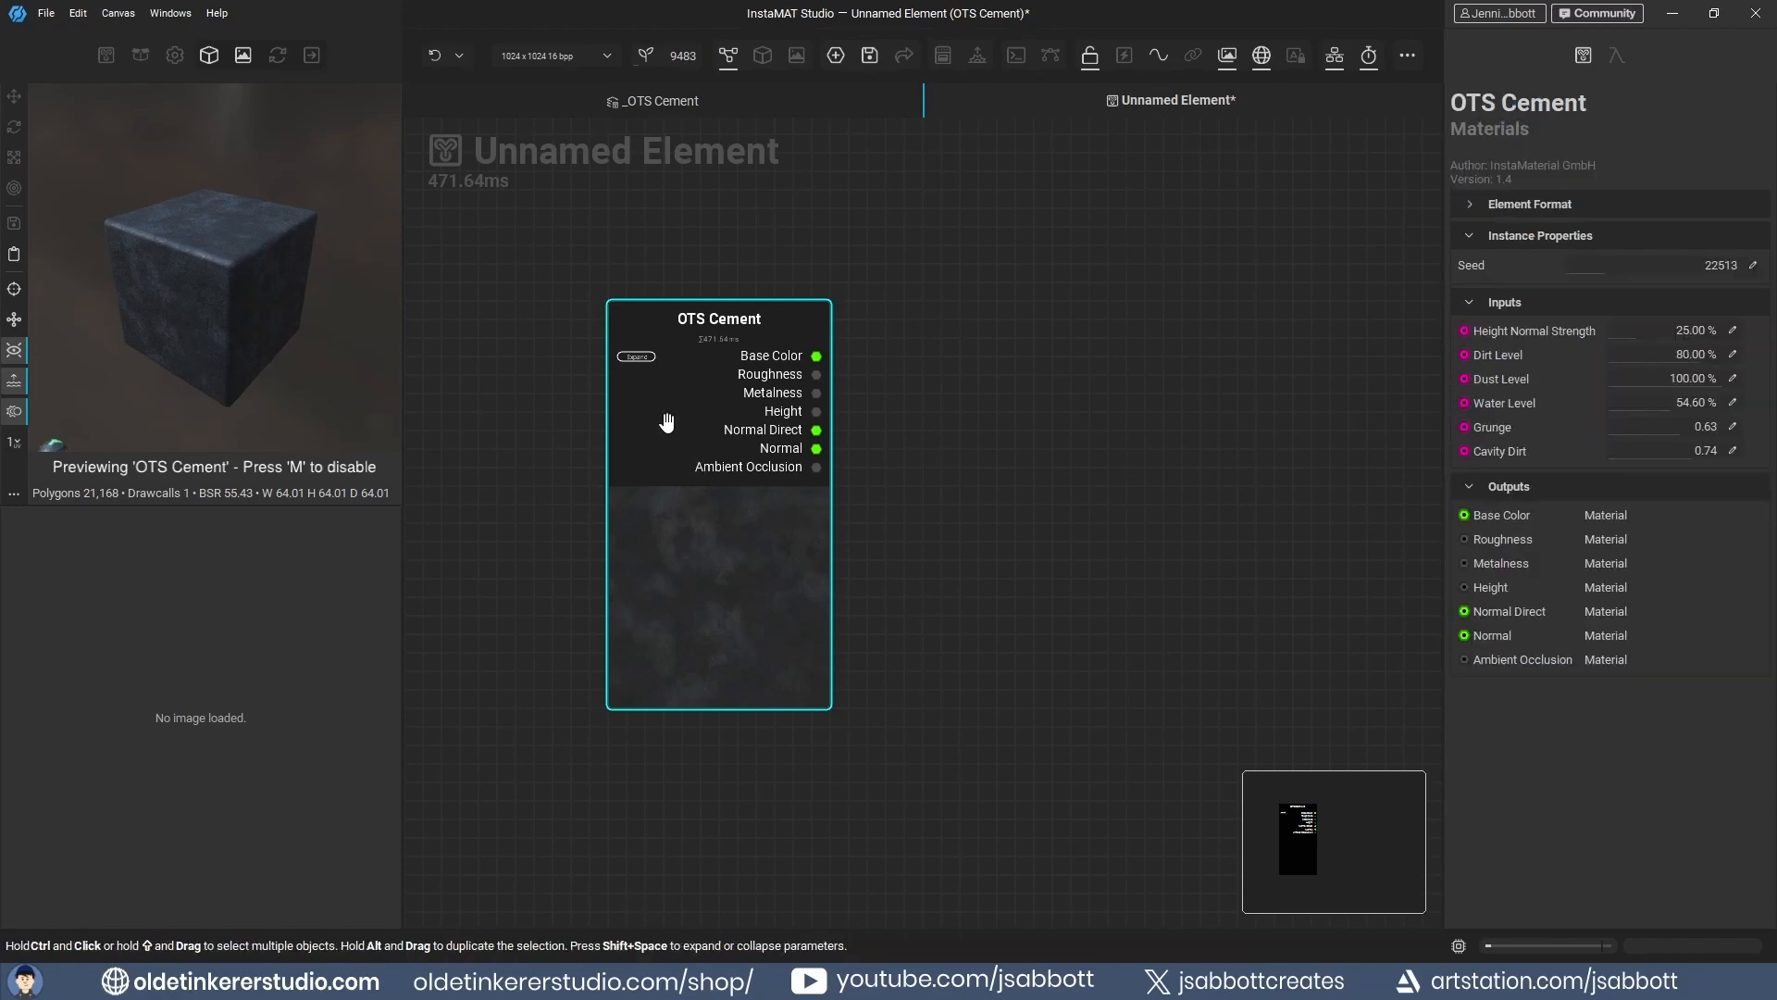
drag(1696, 357, 1661, 453)
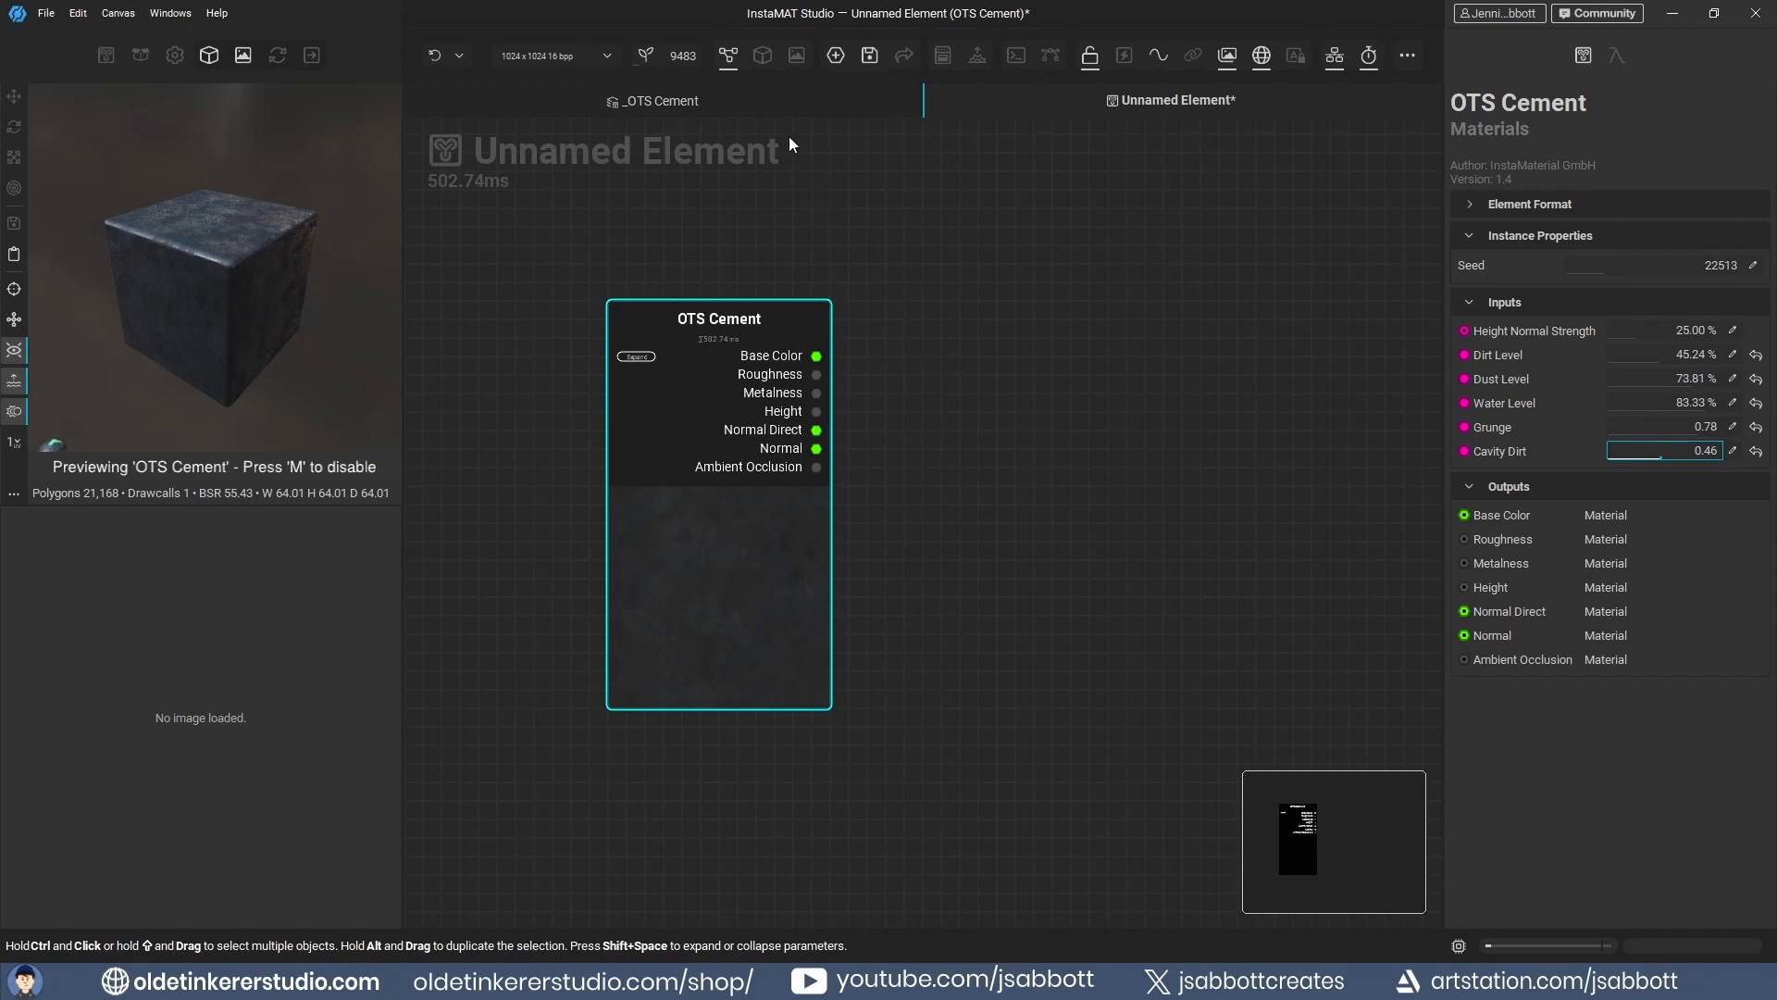
- Return to the _OTS Cement project and open its image and data output export settings
click(690, 100)
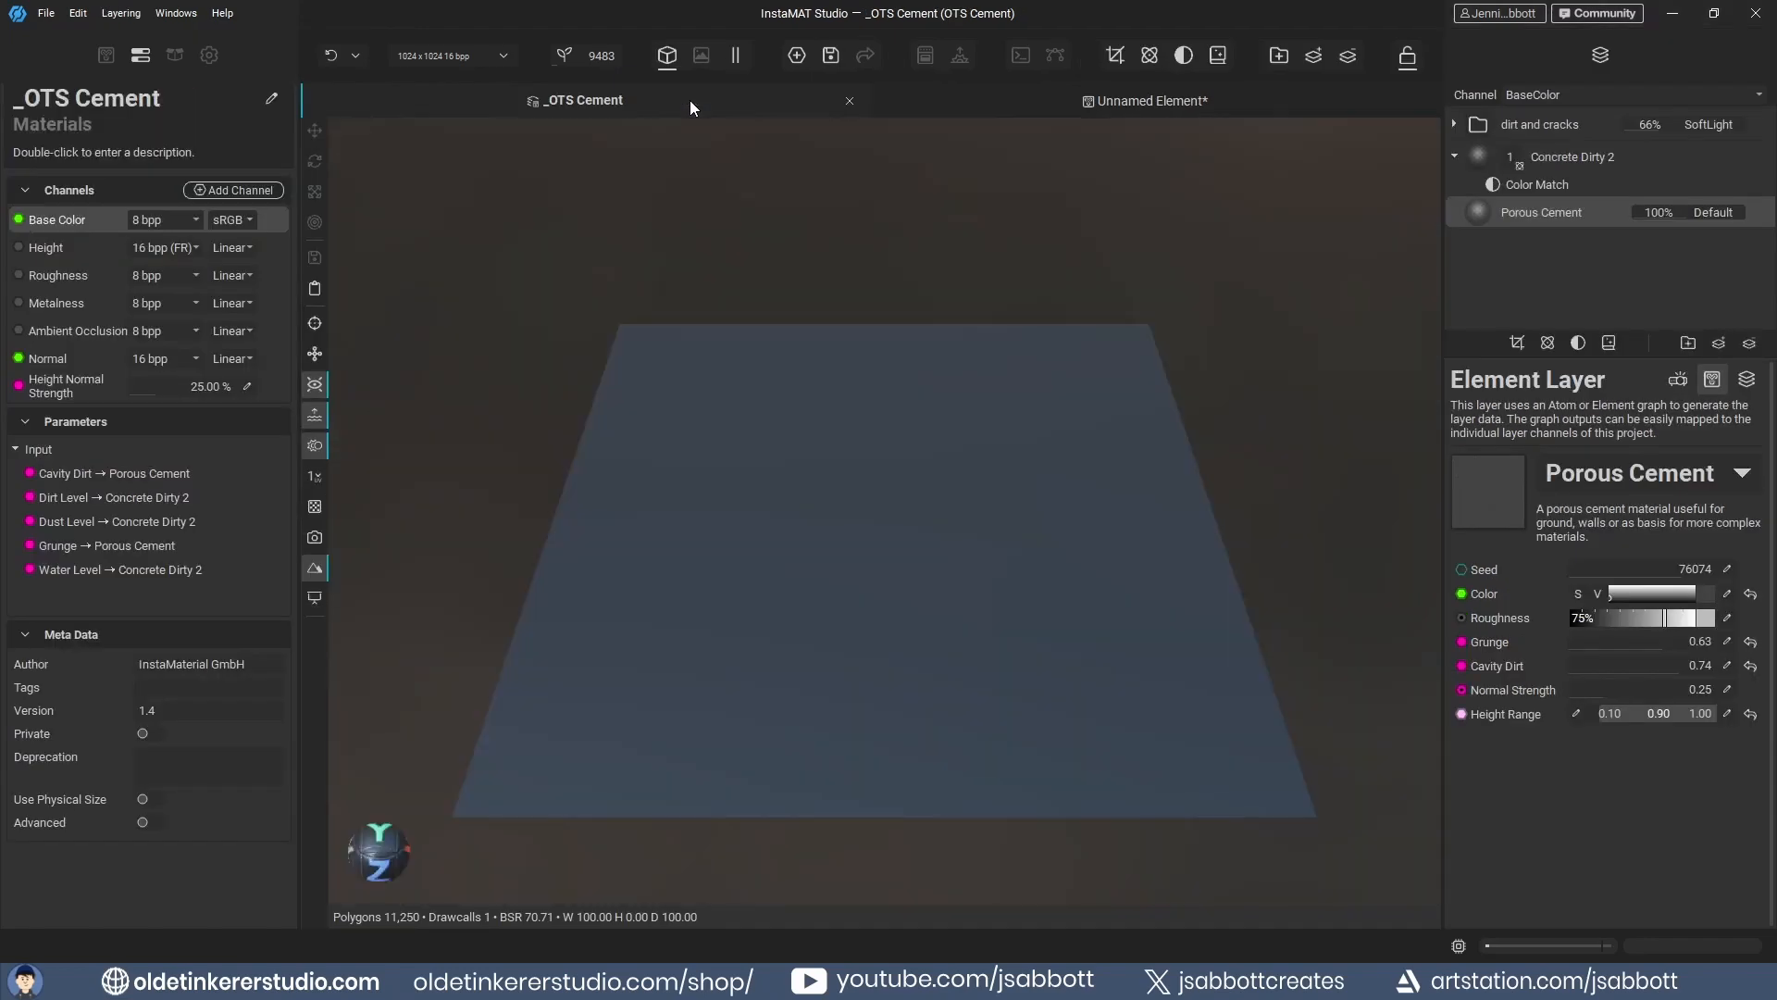
click(44, 14)
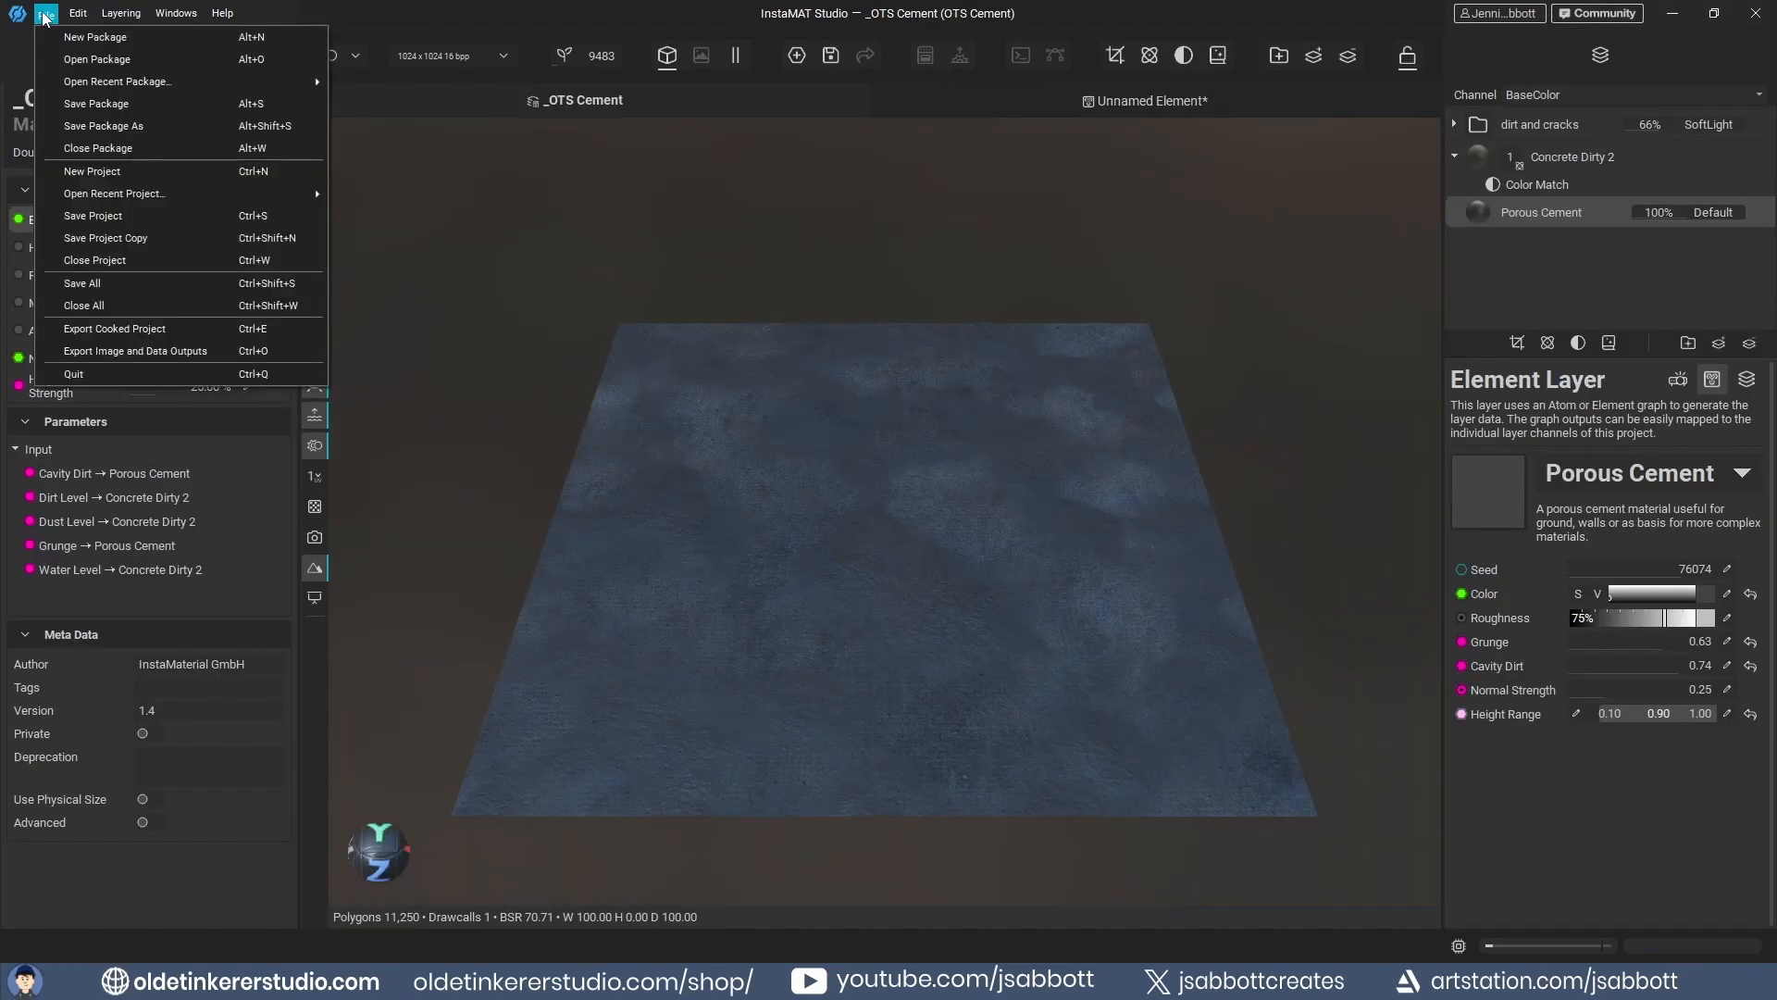
click(207, 350)
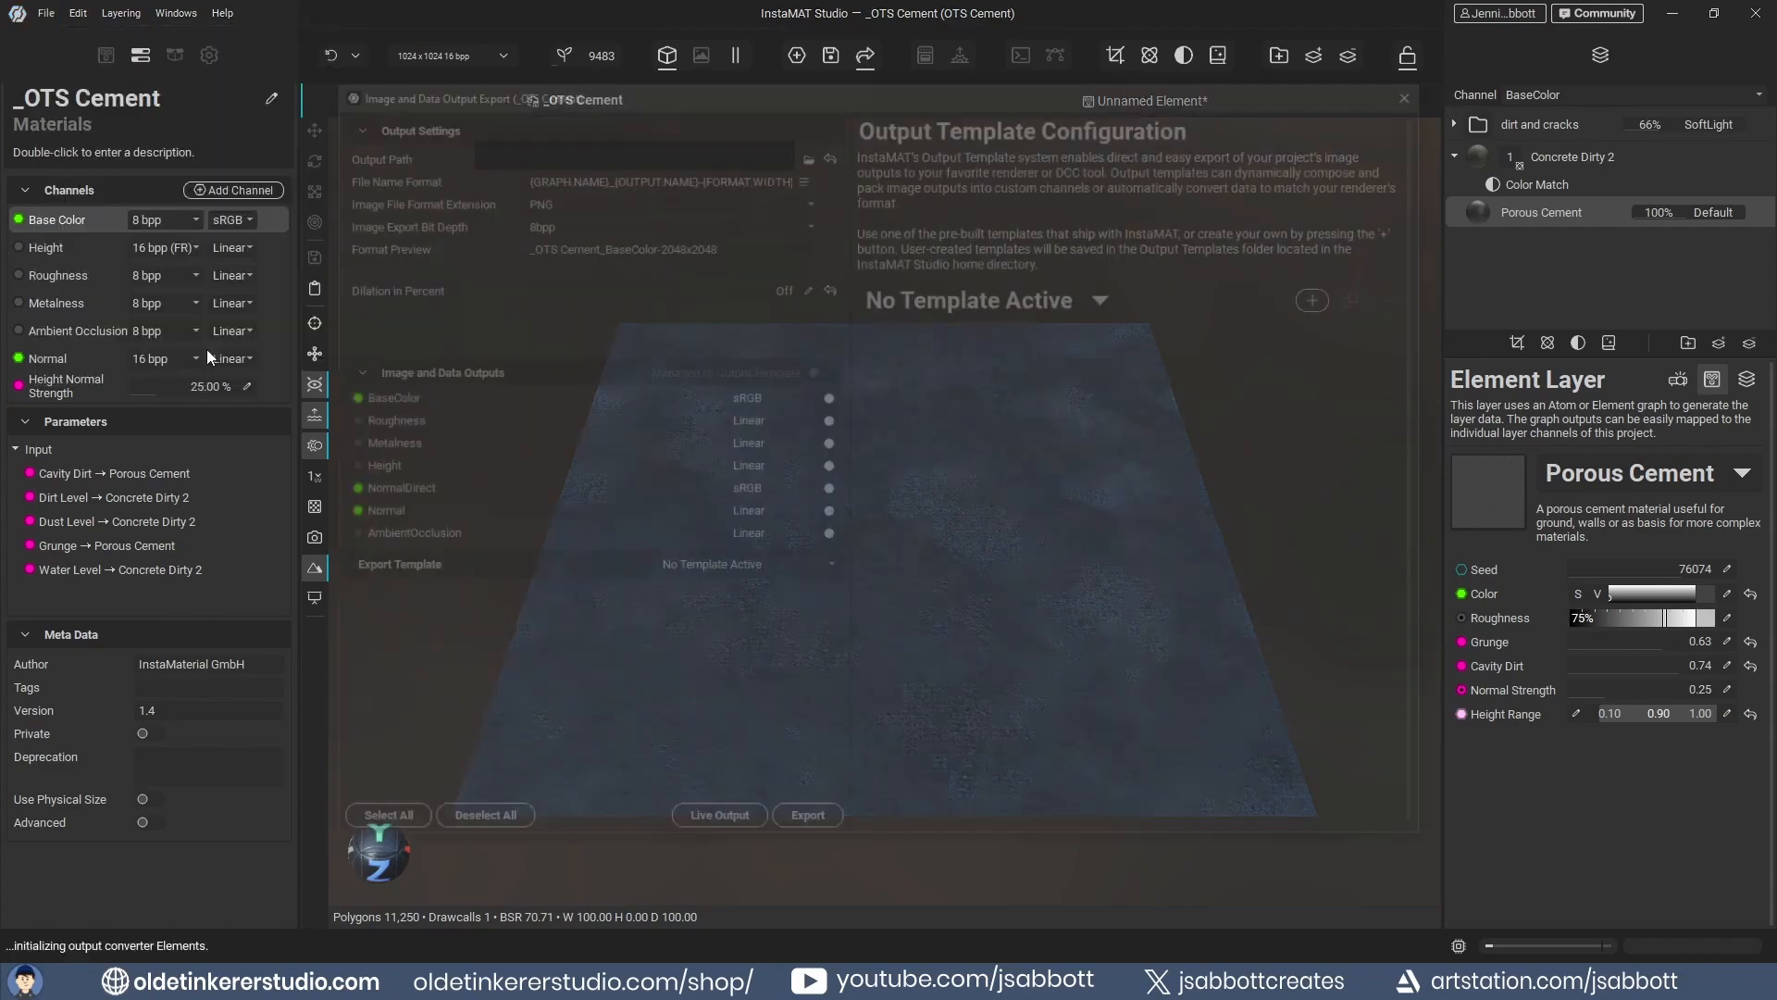